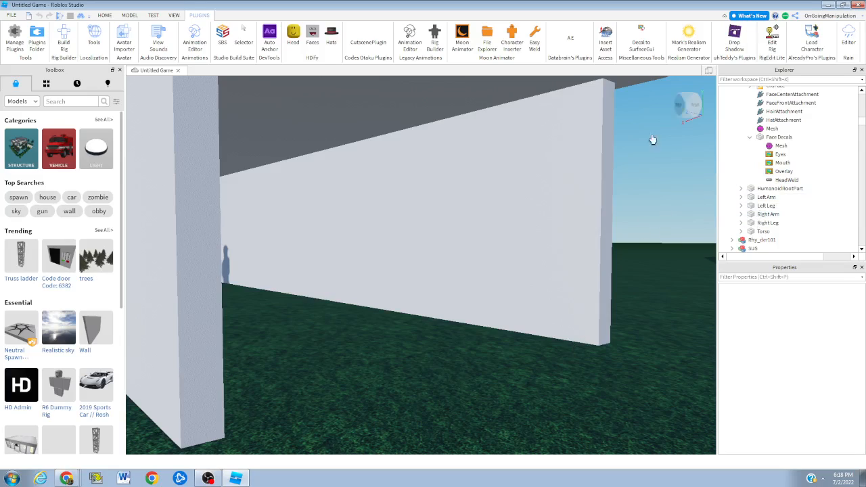
Play the rig's animation from frame 0 with the Moon Animator window hidden, and bring the window back
key("h")
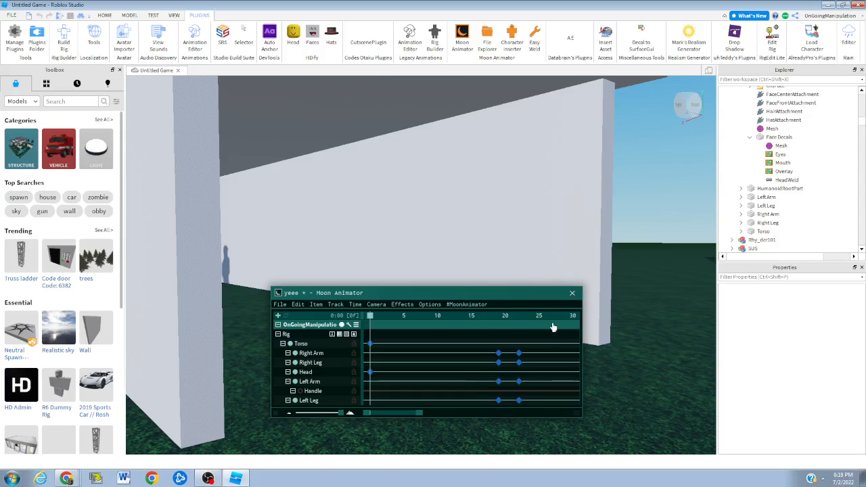
key("h")
key("space")
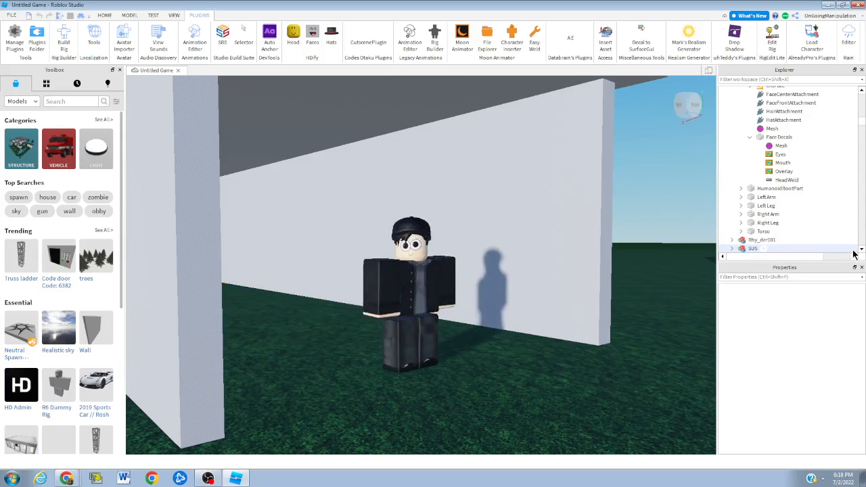
key("h")
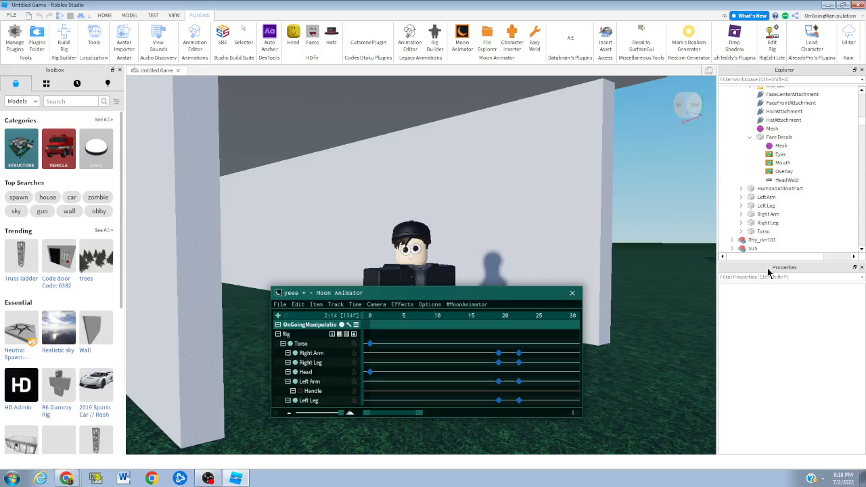
Set the easing of all keyframes to Sine with InOut direction
key("ctrl+a")
key("7")
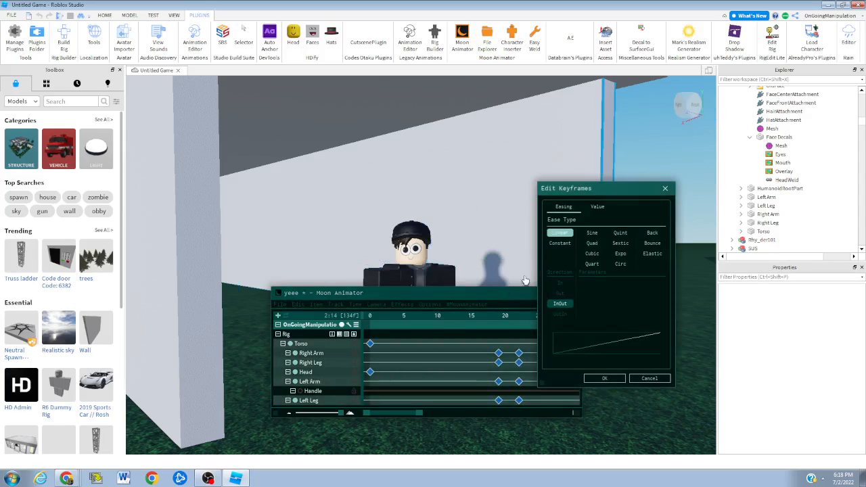
left_click(592, 234)
left_click(605, 378)
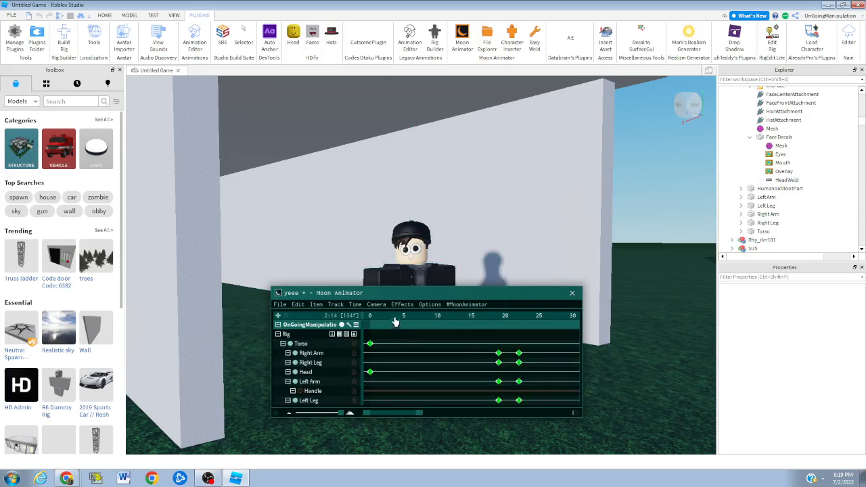
Return the playhead to frame 0 and play the animation to check the Sine easing
left_click_drag(395, 322, 340, 325)
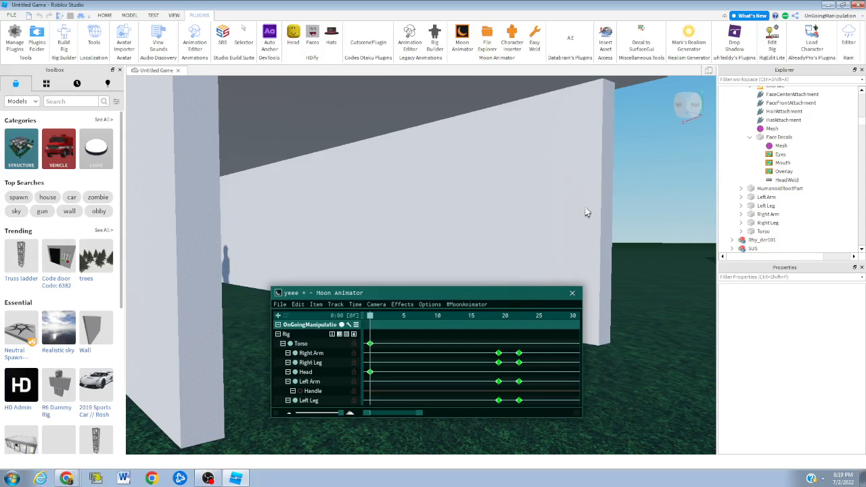
left_click(572, 293)
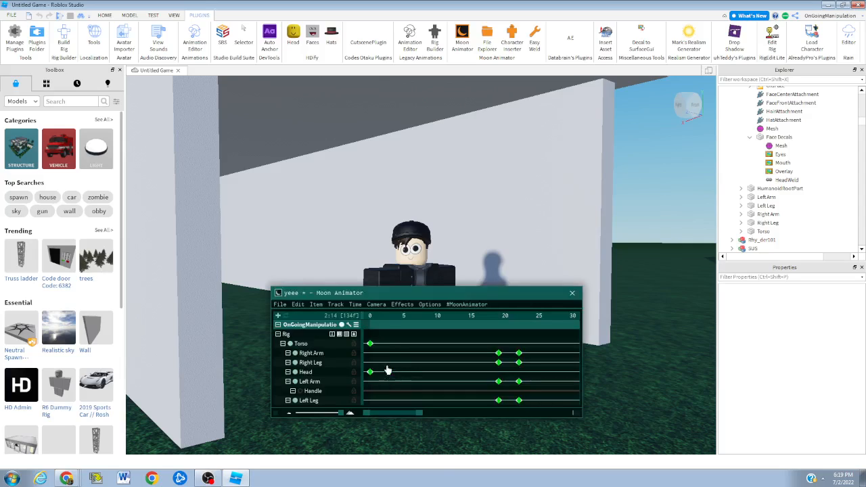
left_click_drag(386, 317, 243, 388)
key("space")
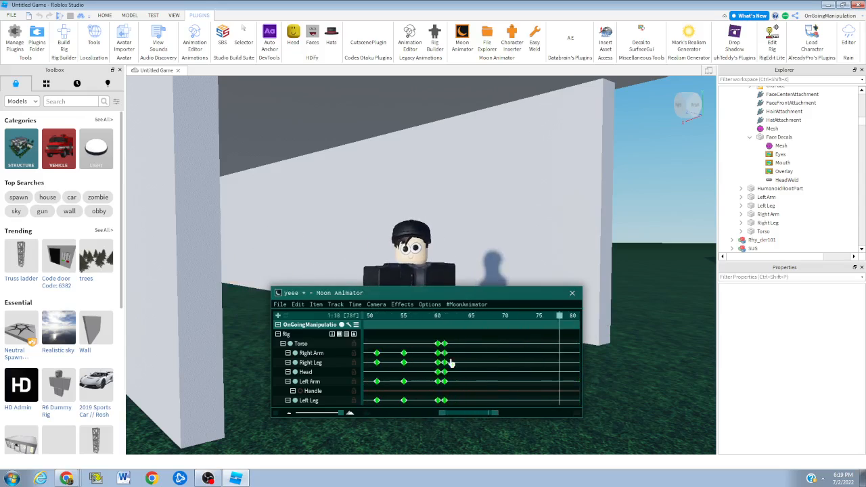
Move the Head keyframe at frame 61 to frame 62 and play the animation
left_click_drag(451, 363, 525, 360)
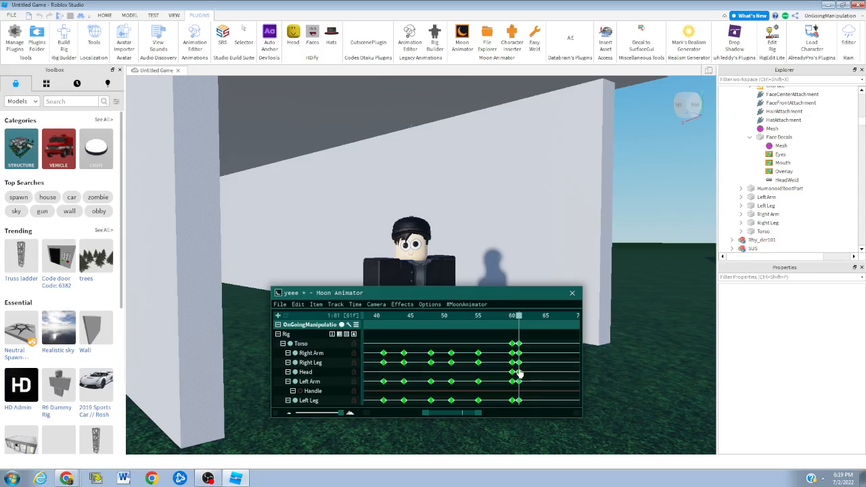
left_click_drag(519, 373, 526, 373)
left_click(517, 327)
key("space")
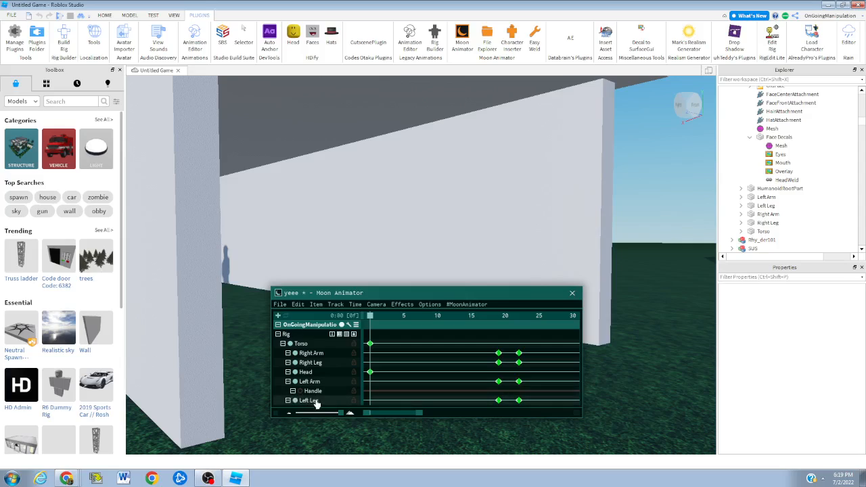
Change the easing of all keyframes to Quad with InOut direction
key("ctrl+a")
key("7")
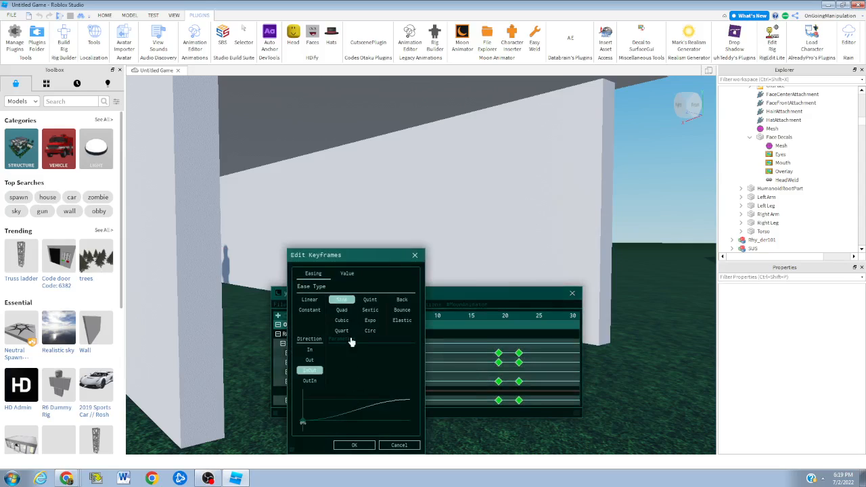
left_click(354, 446)
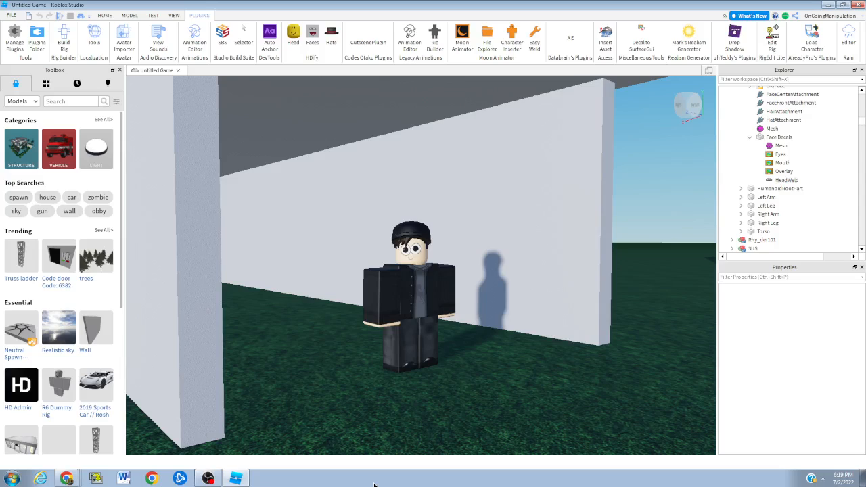
Move the Head keyframe at frame 62 to frame 67 and return the playhead to frame 0
left_click_drag(497, 316, 458, 355)
left_click_drag(384, 372, 415, 374)
left_click(445, 336)
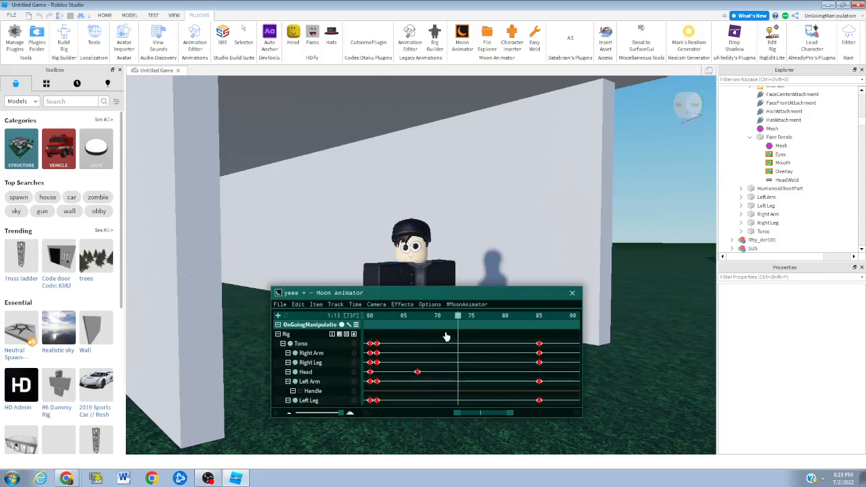
left_click_drag(457, 316, 325, 328)
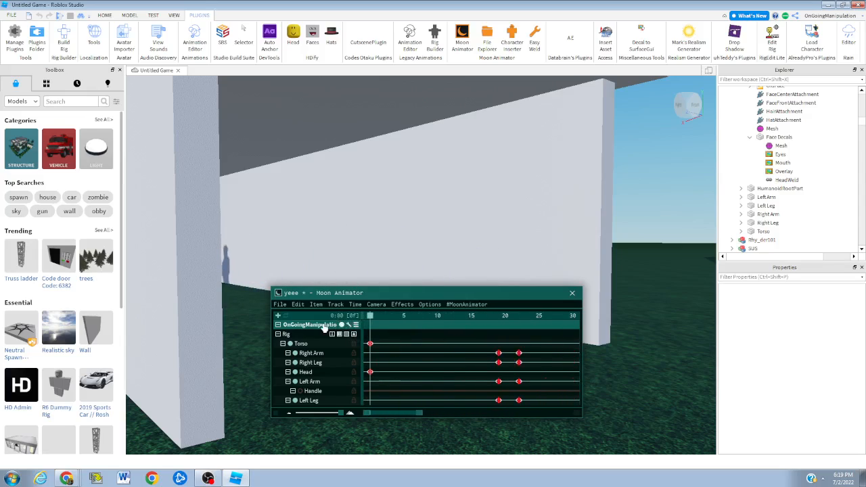
Switch the easing of every keyframe back to Sine InOut and play the animation
left_click(353, 334)
key("7")
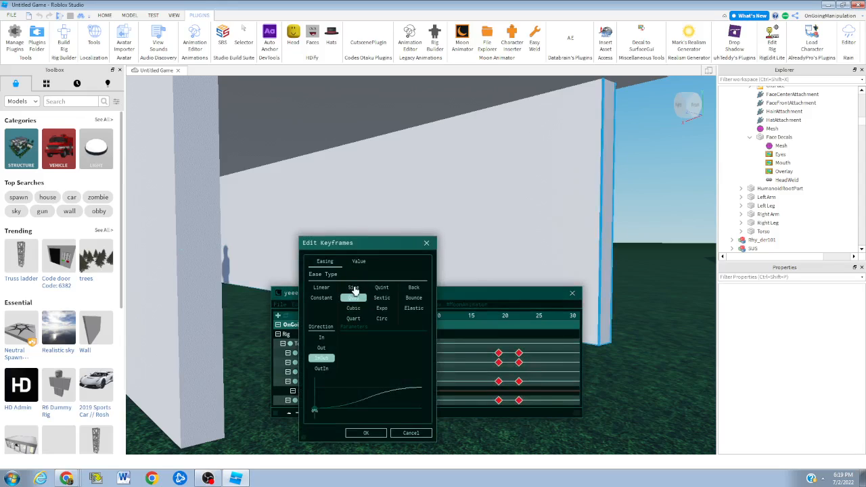
left_click(356, 289)
left_click(371, 434)
left_click(571, 292)
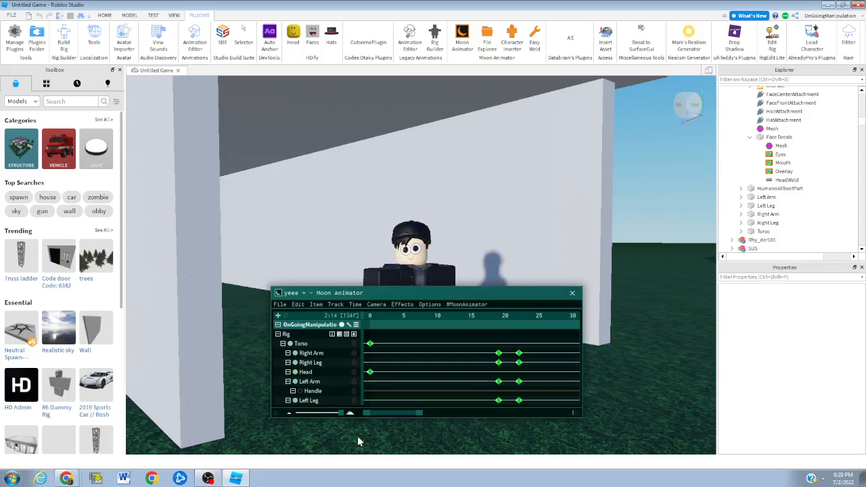
Apply Quad InOut easing to all keyframes and play the animation
key("ctrl+a")
key("7")
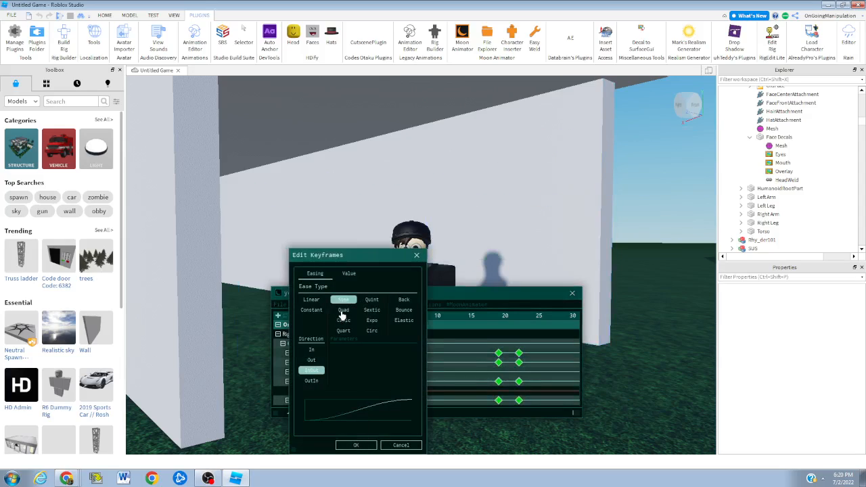
left_click(357, 445)
key("space")
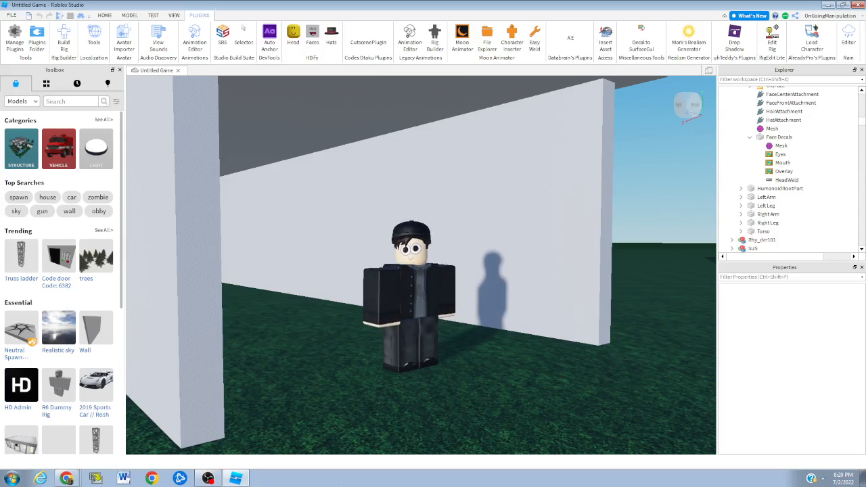
Review the walking motion by scrubbing to frame 33, playing on, and replaying the animation from frame 0
left_click_drag(399, 314, 427, 351)
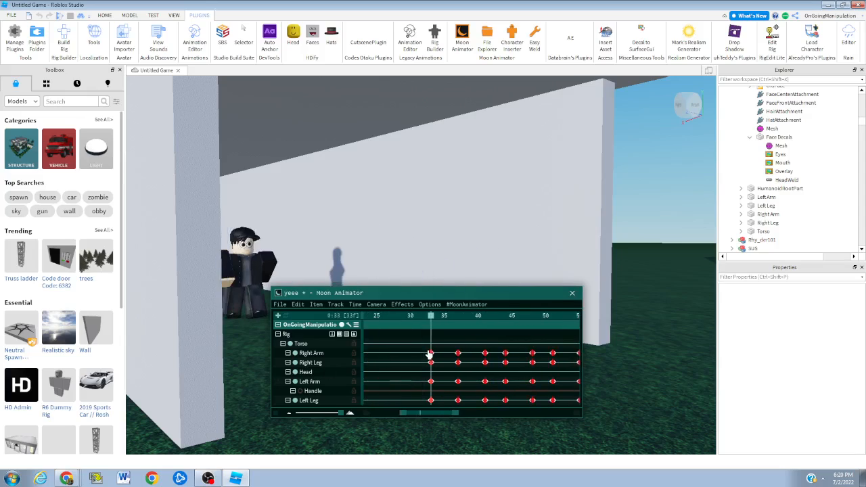
key("space")
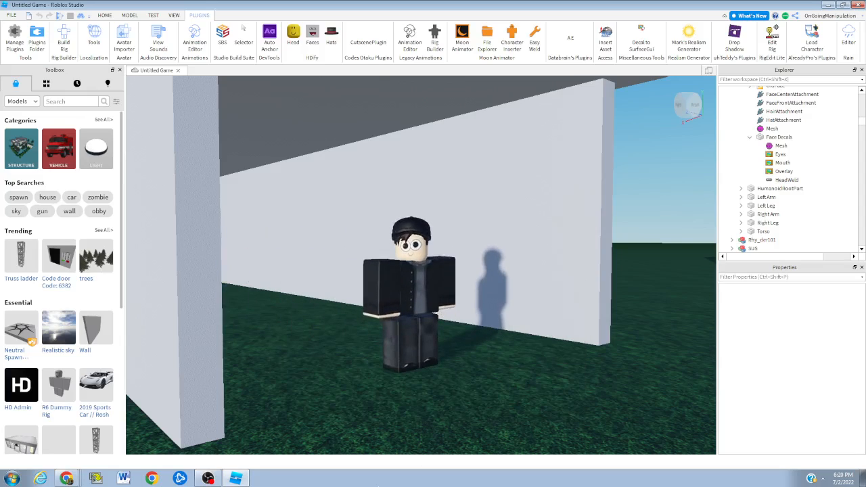
left_click_drag(436, 317, 230, 387)
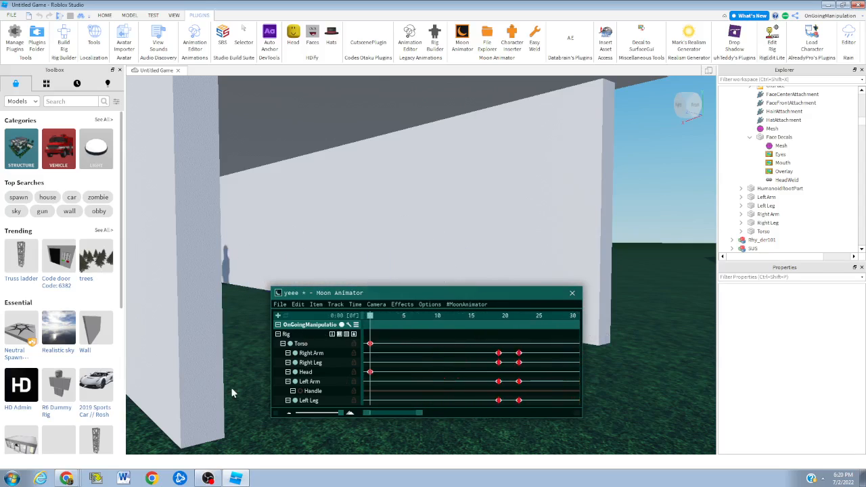
key("space")
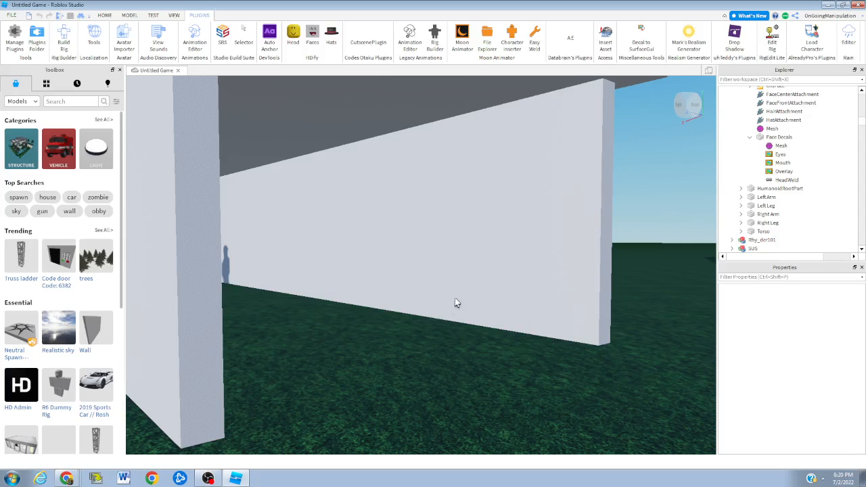
Set the Torso keyframe at frame 60 to Linear easing and play the animation
left_click_drag(670, 311, 465, 332)
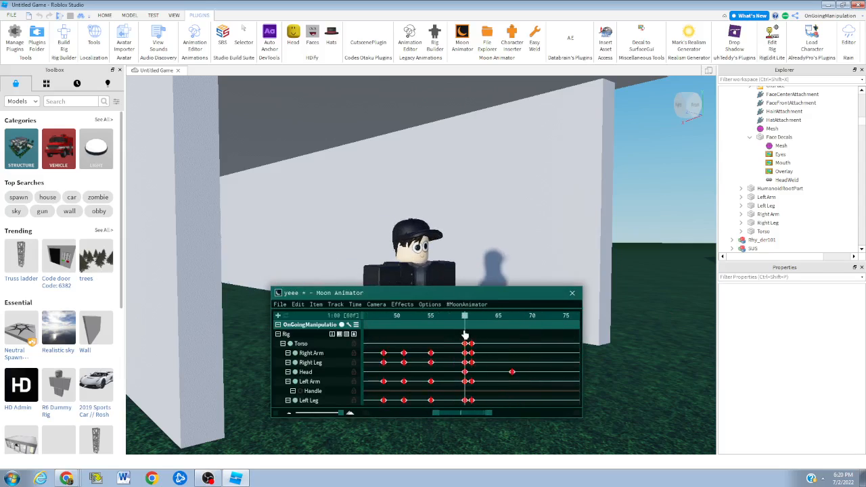
double_click(466, 345)
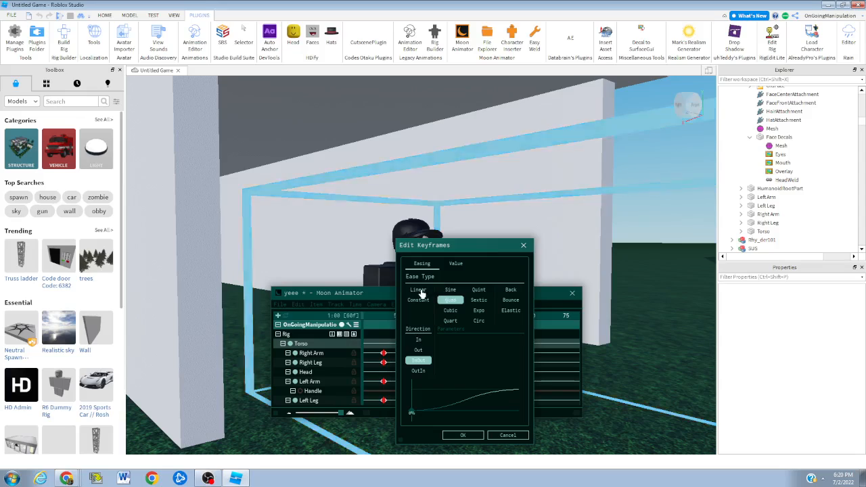
left_click(472, 434)
key("space")
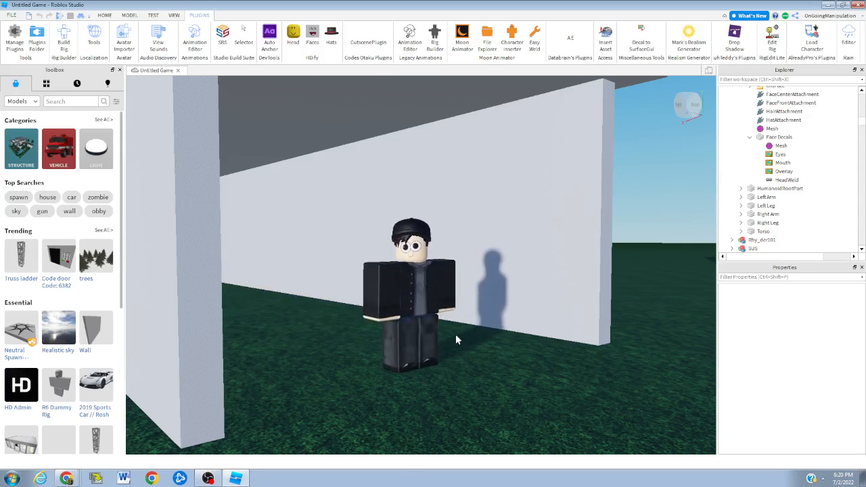
key("space")
Try shifting the Torso sideways toward the near wall at frame 60, and play the animation
left_click_drag(471, 336, 478, 380)
left_click(483, 345)
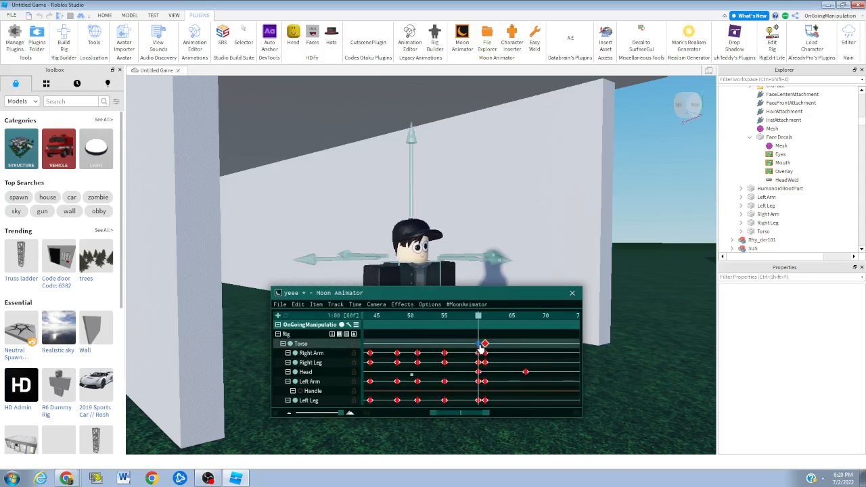
left_click(631, 369)
key("Tab")
left_click(435, 308)
left_click_drag(479, 255, 387, 263)
key("space")
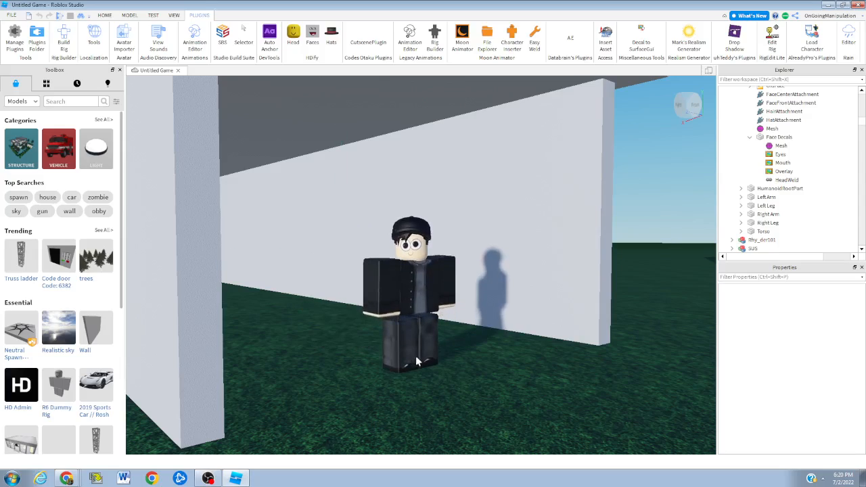
key("Tab")
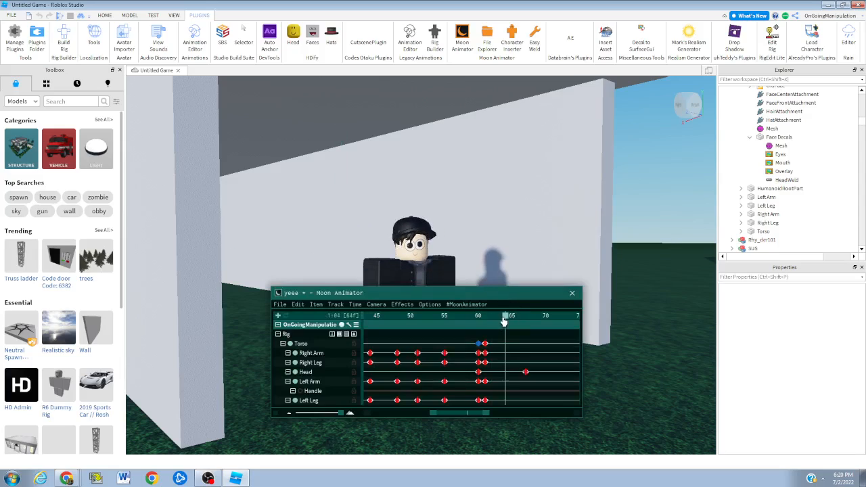
Undo the Torso's sideways shift at frame 60 and replay the animation
left_click(474, 323)
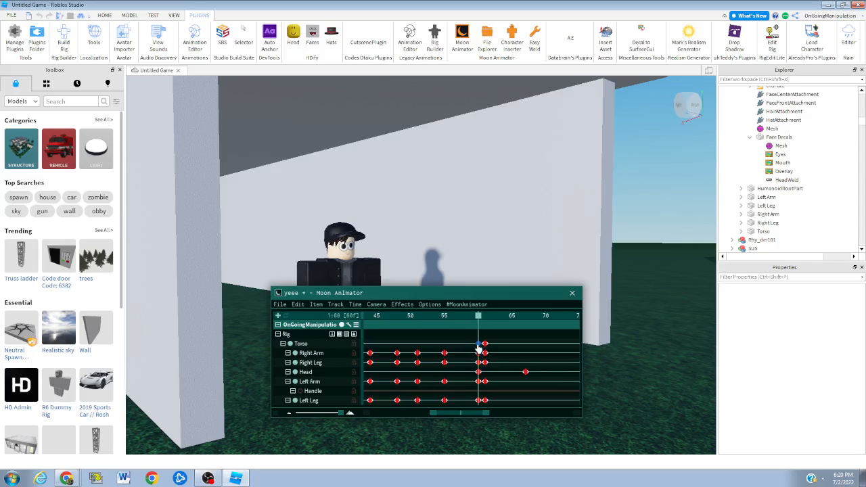
left_click(478, 345)
left_click(498, 336)
left_click_drag(484, 323, 618, 316)
key("space")
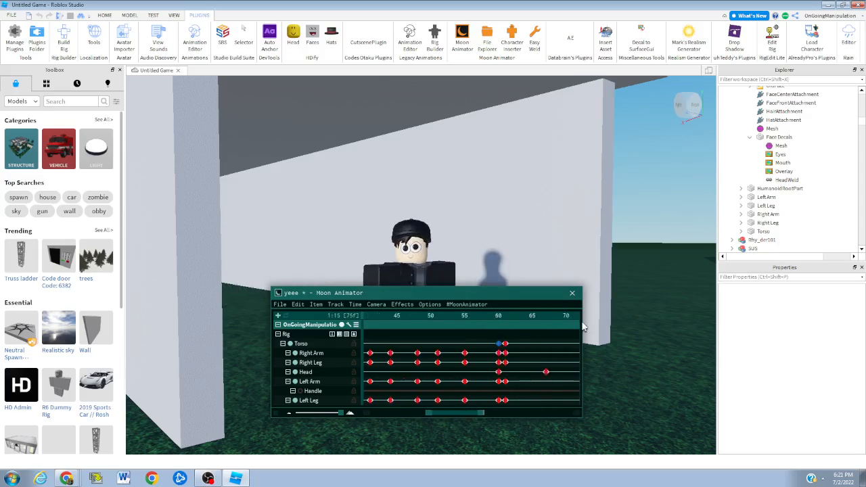
Restore Quad easing on the Torso keyframe at frame 60 and scrub back to frame 49
left_click(478, 344)
left_click(480, 345)
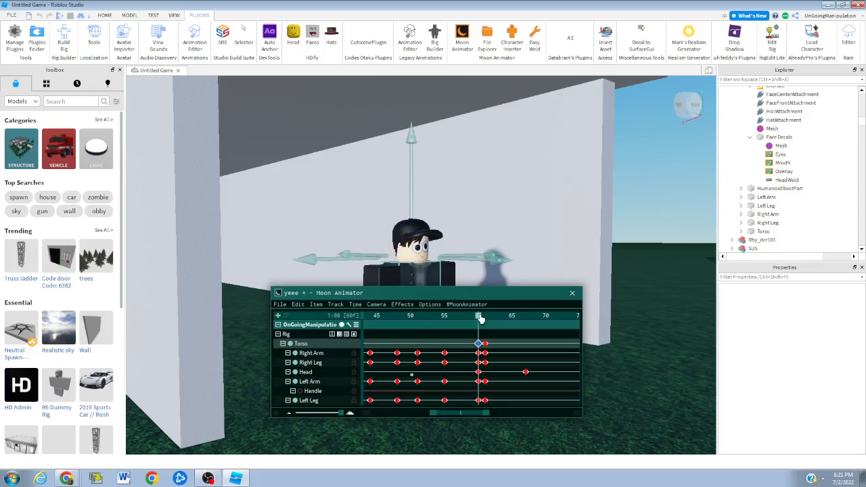
left_click_drag(481, 317, 406, 319)
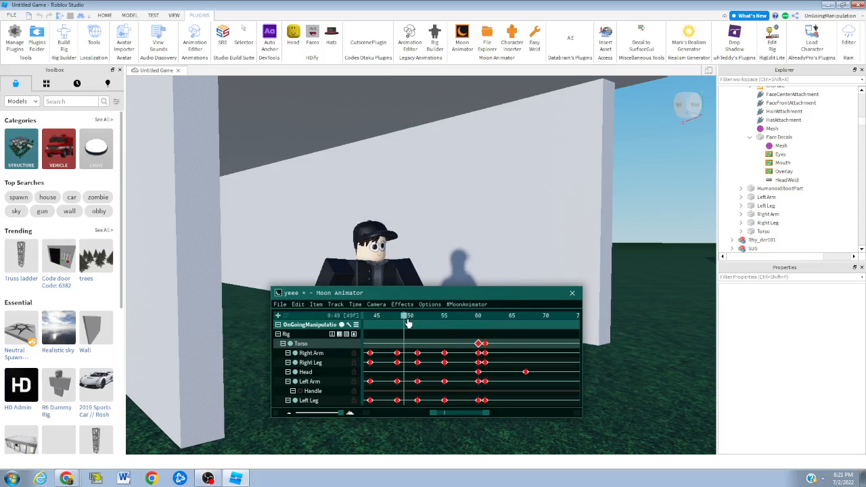
Play the animation with the animator window hidden, and return the playhead to frame 0 with the window shown
left_click(601, 384)
key("h")
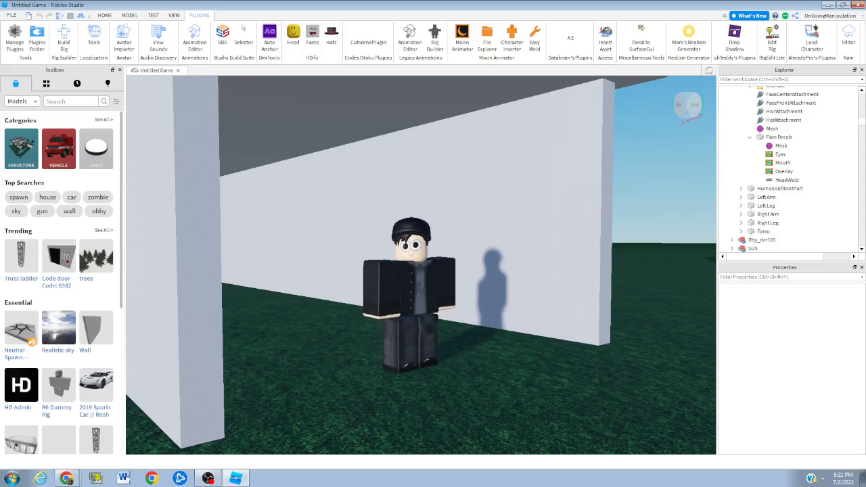
key("h")
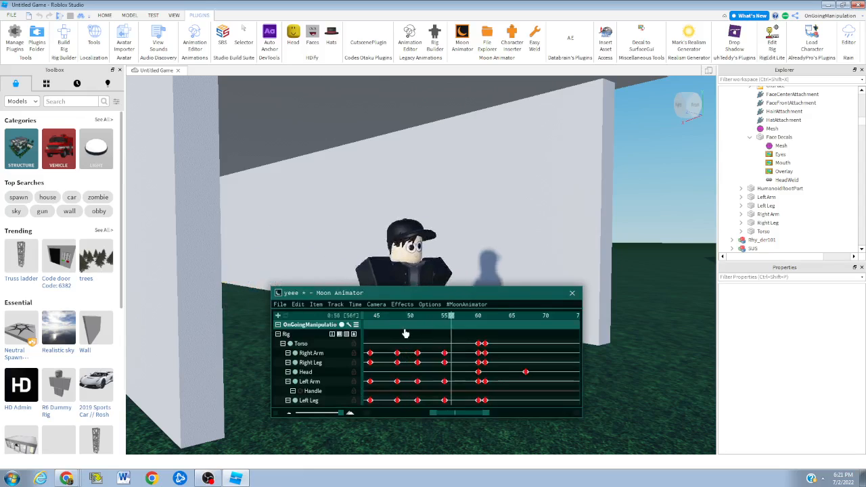
left_click_drag(385, 314, 283, 345)
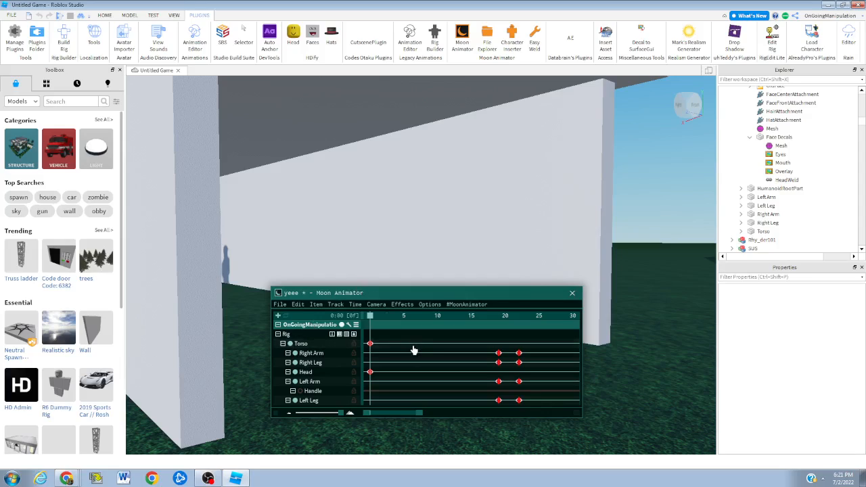
Set all keyframes to Cubic easing, and play the animation with the animator window hidden
key("ctrl+a")
key("7")
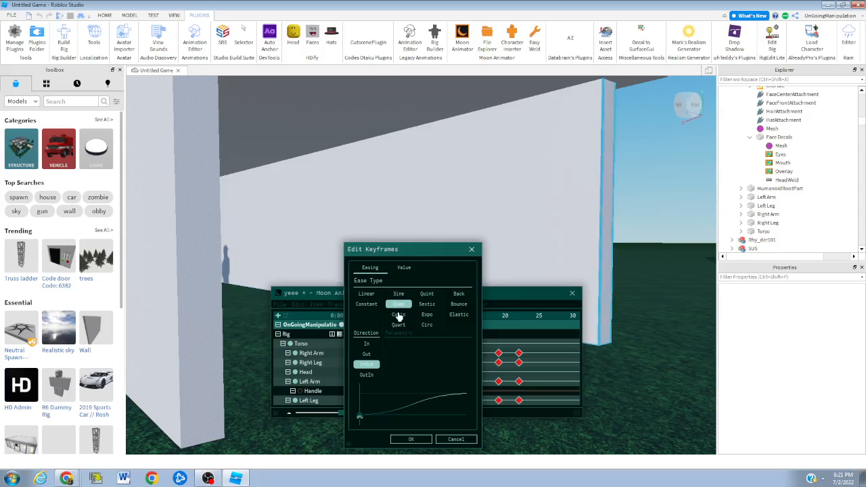
left_click(418, 440)
left_click(440, 363)
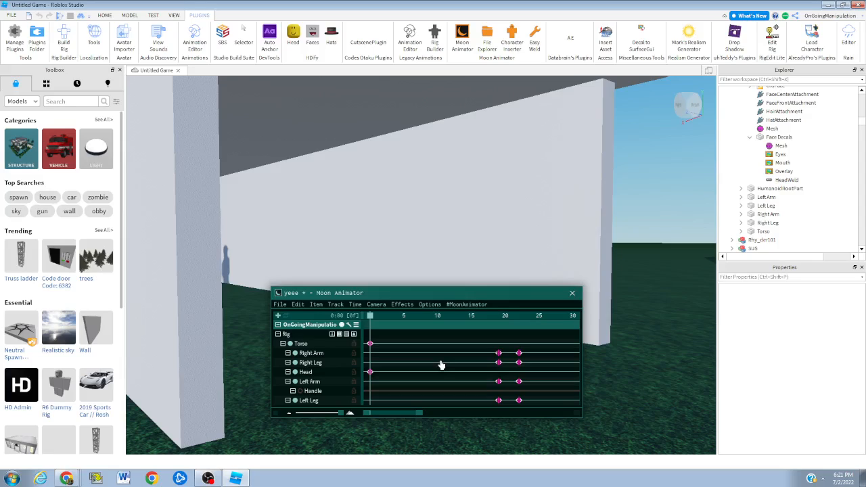
key("h")
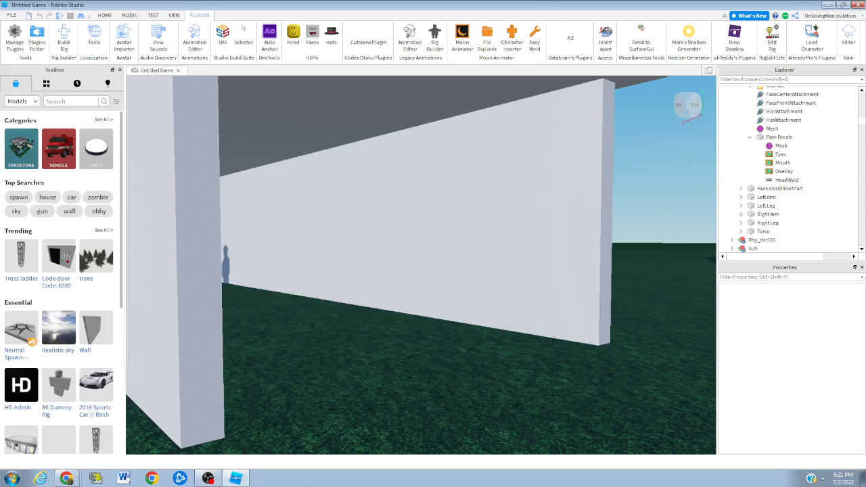
key("space")
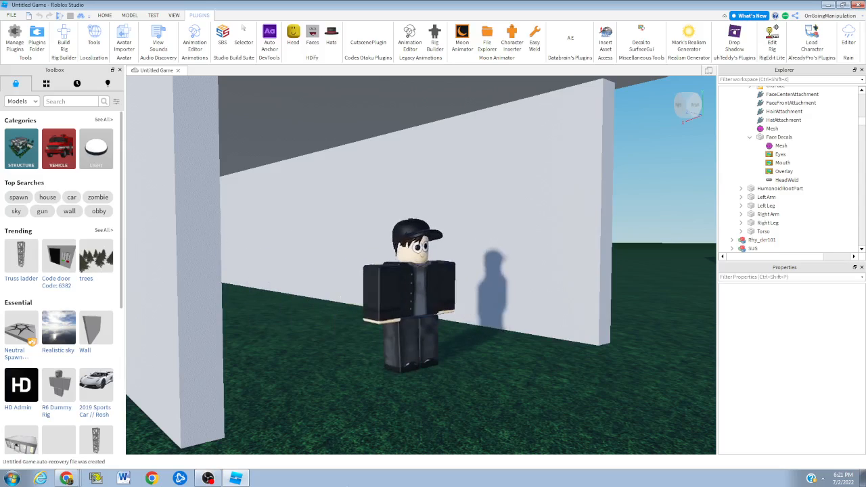
Show the animator window again and change all keyframes to Quart easing with InOut direction
key("h")
left_click(279, 305)
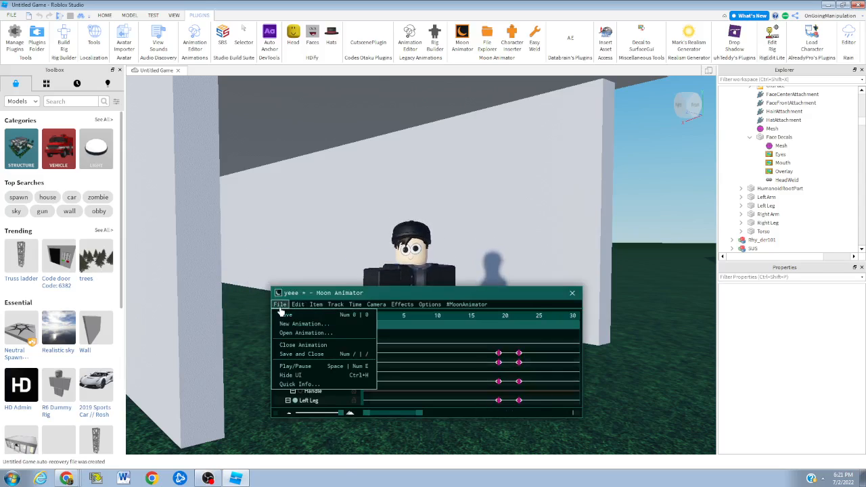
left_click(460, 352)
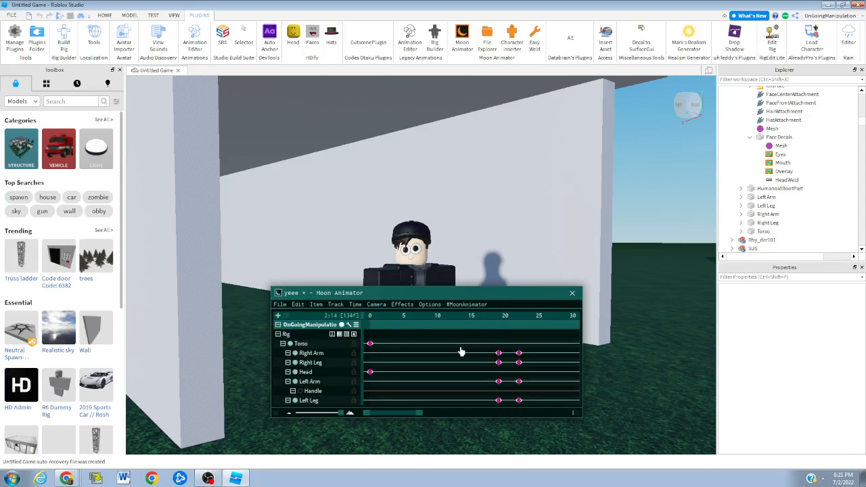
key("ctrl+a")
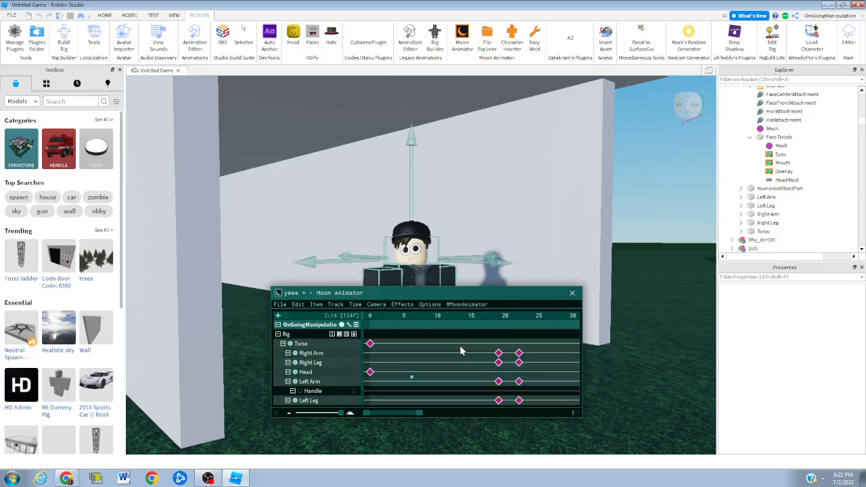
key("space")
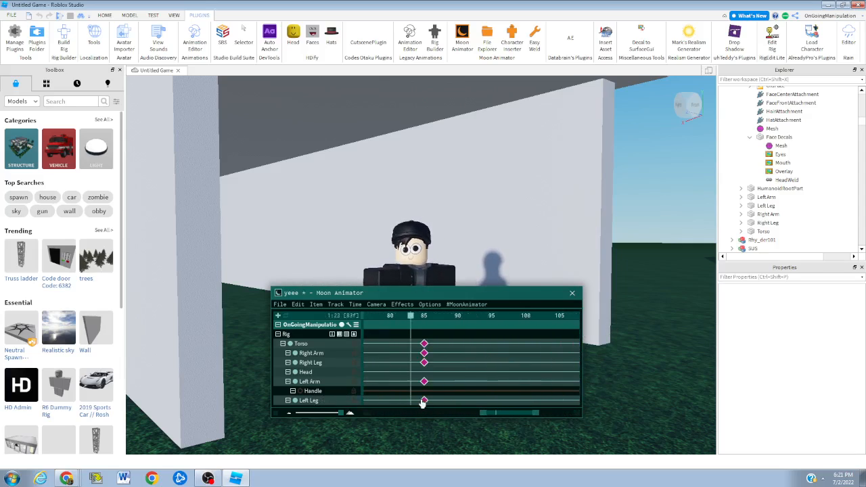
key("7")
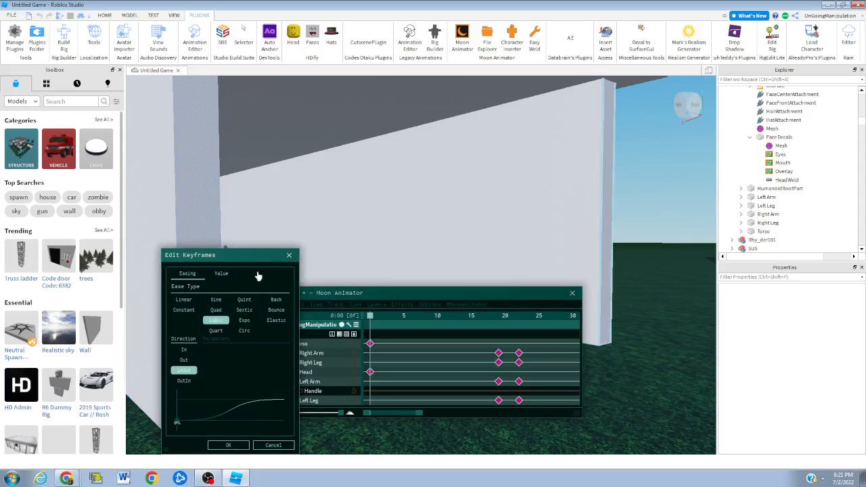
left_click_drag(261, 254, 464, 250)
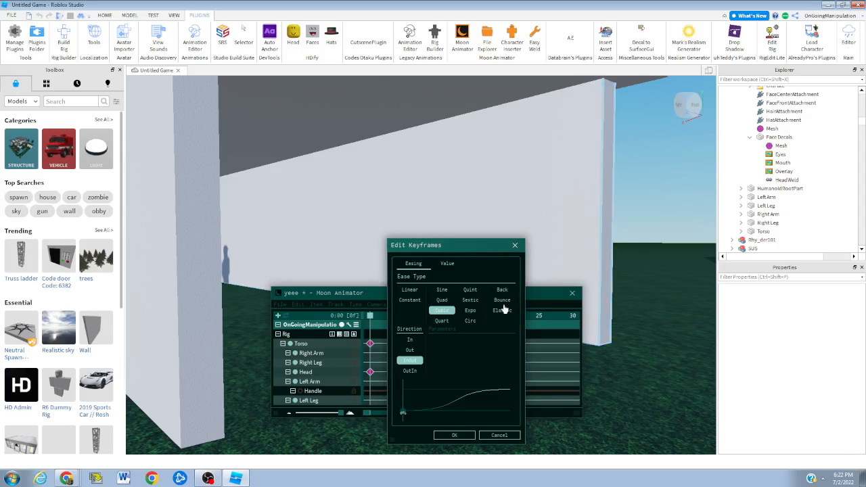
left_click(447, 320)
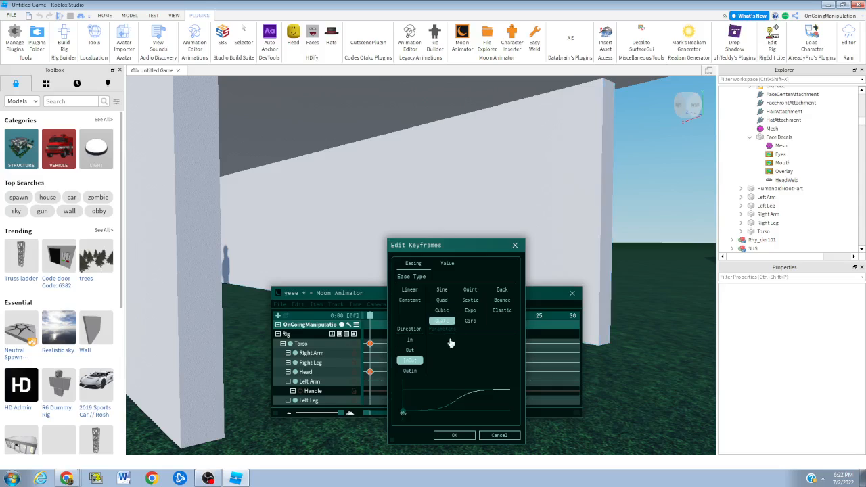
left_click(452, 435)
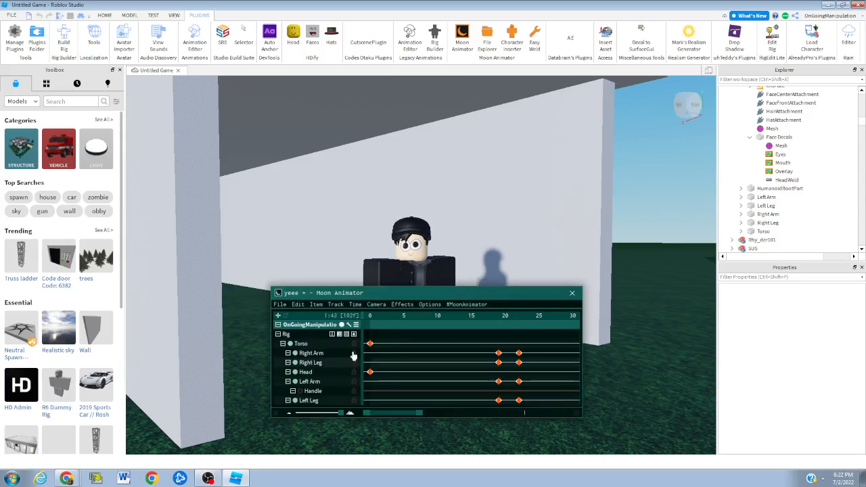
Return the playhead to frame 0 and change all keyframes to Quint easing
left_click_drag(389, 317, 348, 323)
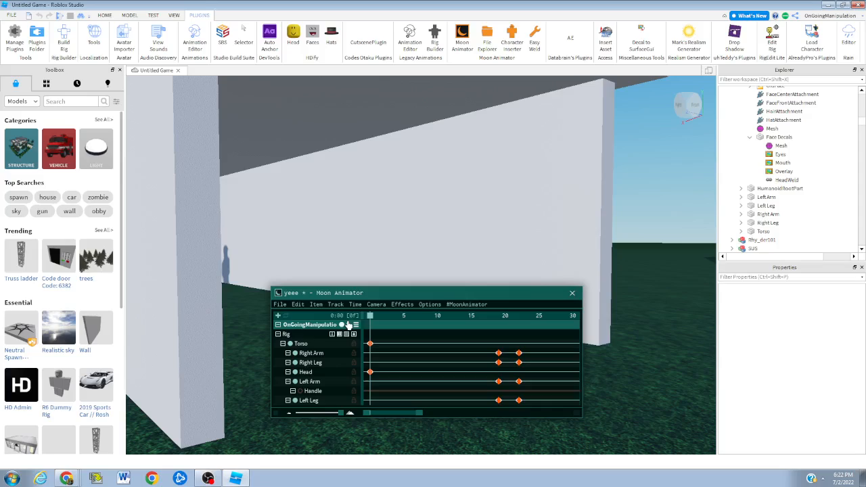
key("ctrl+a")
key("7")
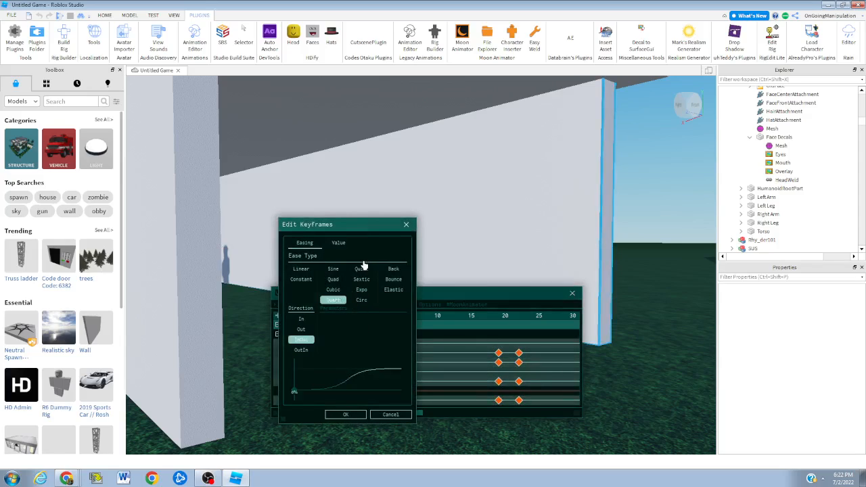
left_click(362, 268)
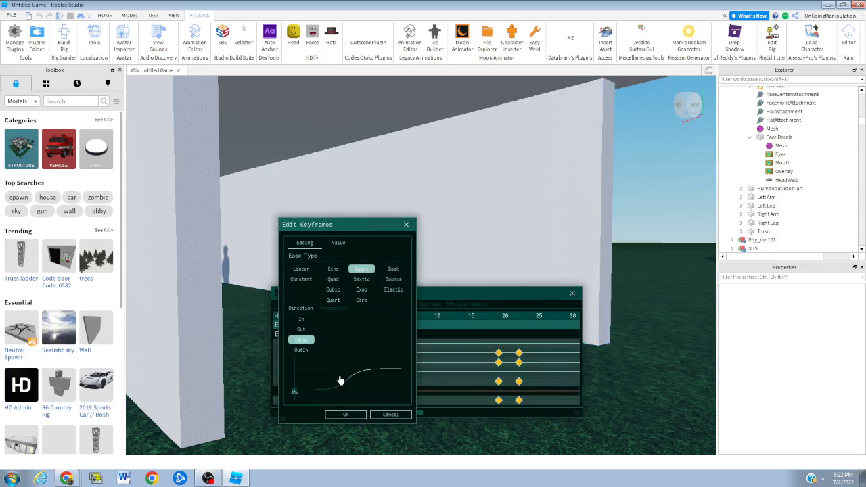
left_click(350, 415)
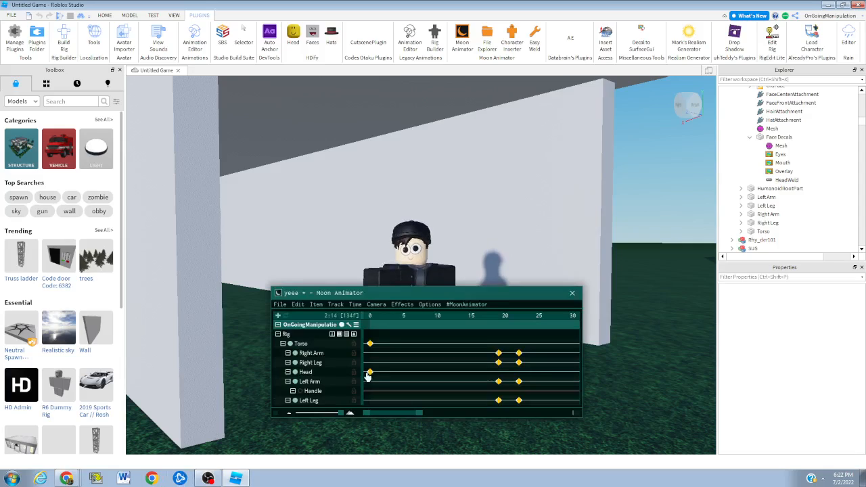
Change all keyframes to Sextic easing with InOut direction
left_click(367, 377)
key("8")
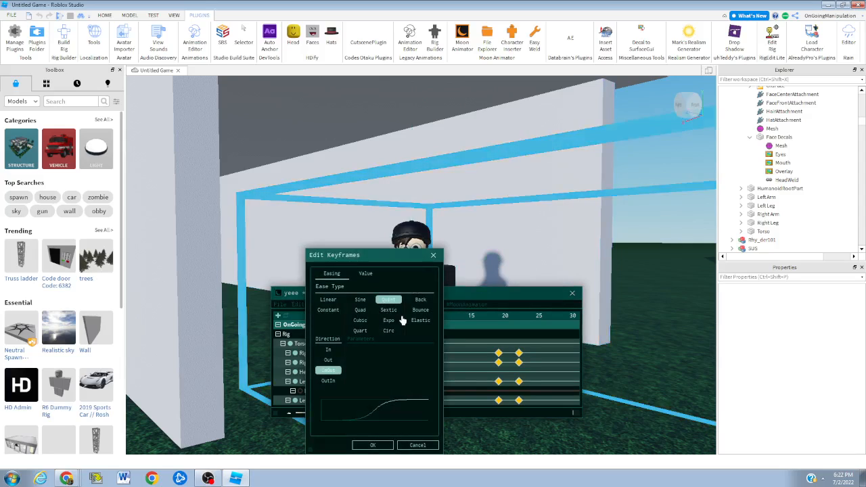
left_click(391, 312)
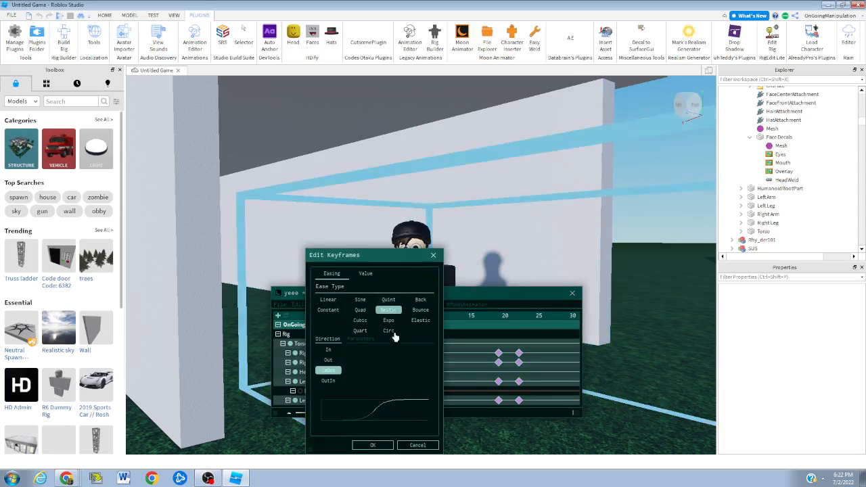
left_click(372, 447)
key("8")
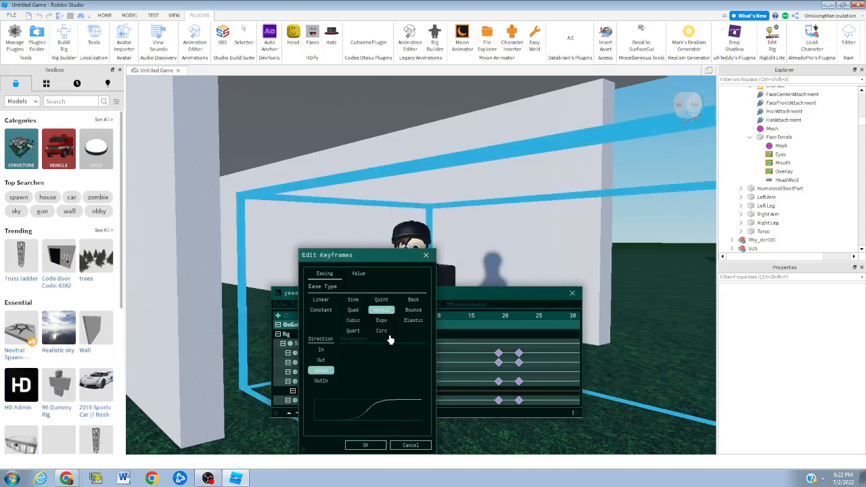
left_click(385, 331)
left_click(390, 312)
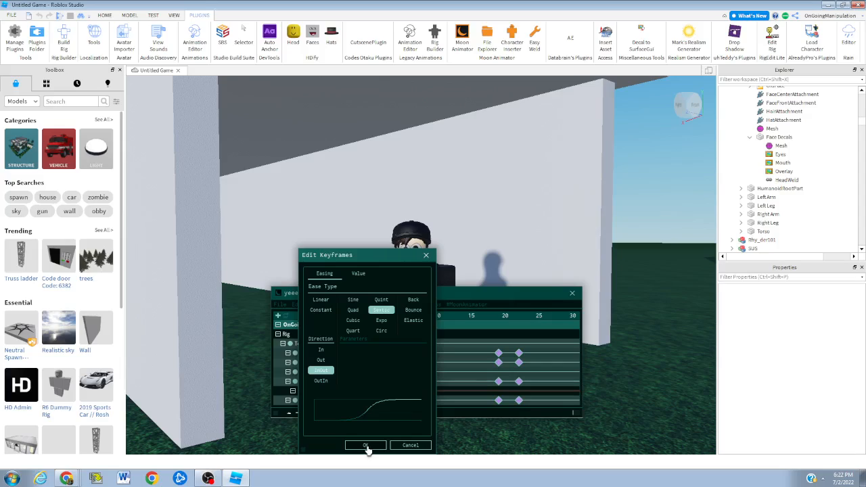
left_click(365, 445)
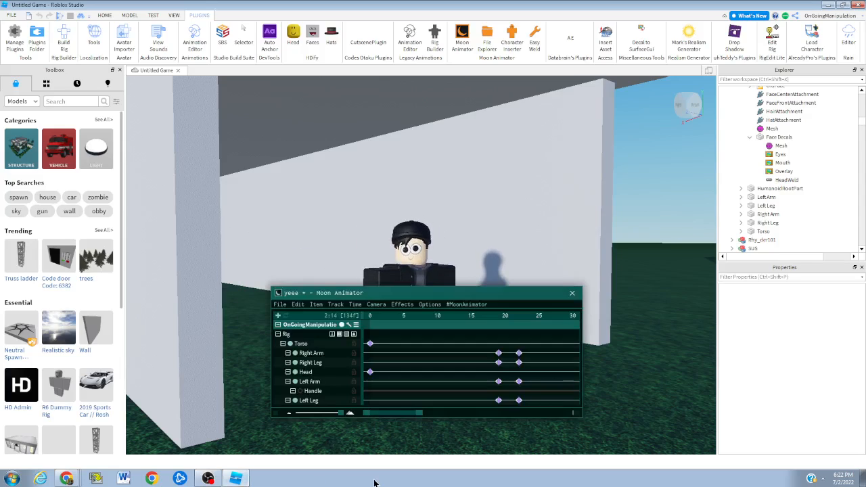
Try Expo easing on all keyframes, and replace it with Circ easing
key("7")
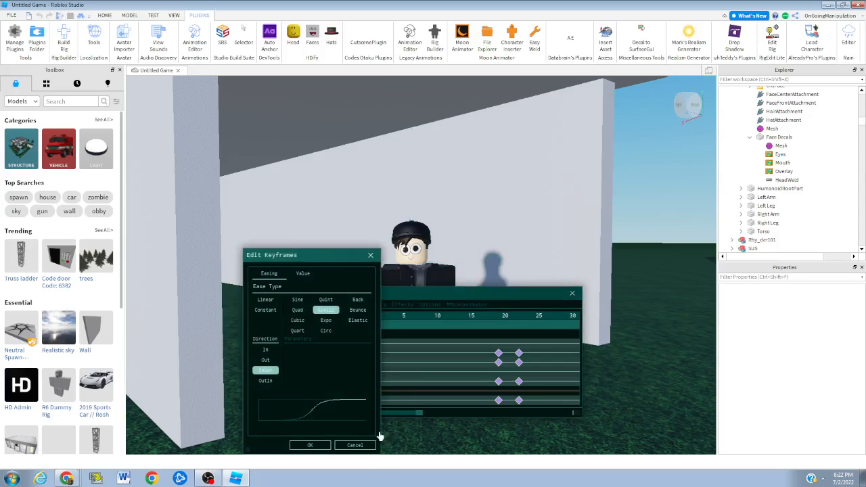
left_click(320, 445)
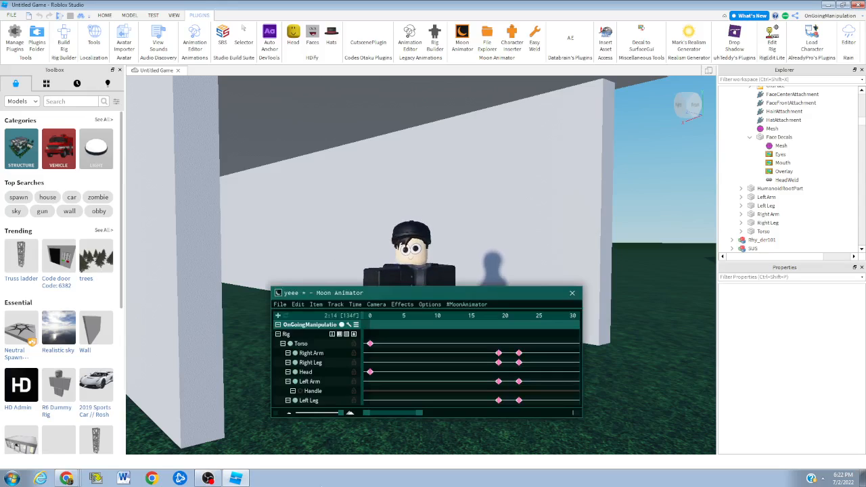
key("ctrl+a")
key("7")
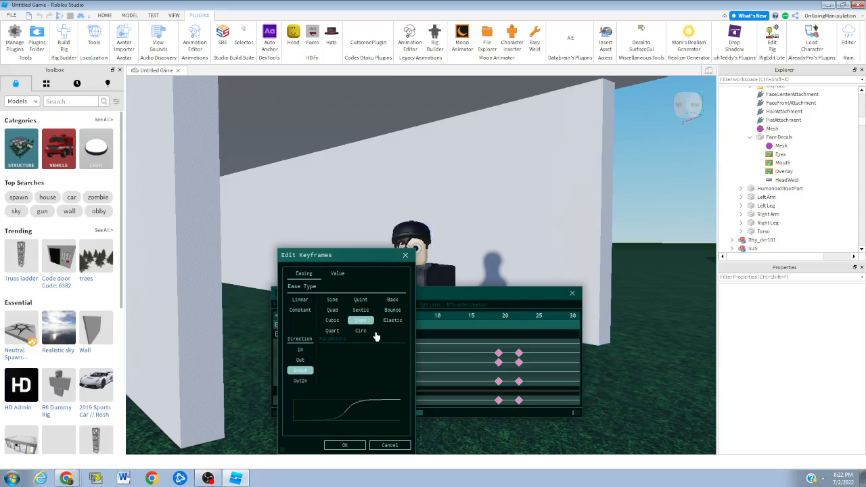
left_click(345, 445)
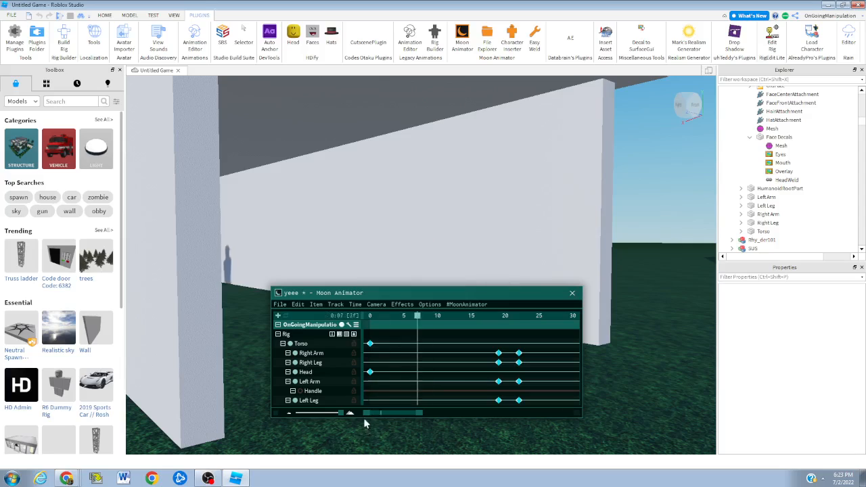
Play the animation with the animator window hidden, and bring the window back
key("5")
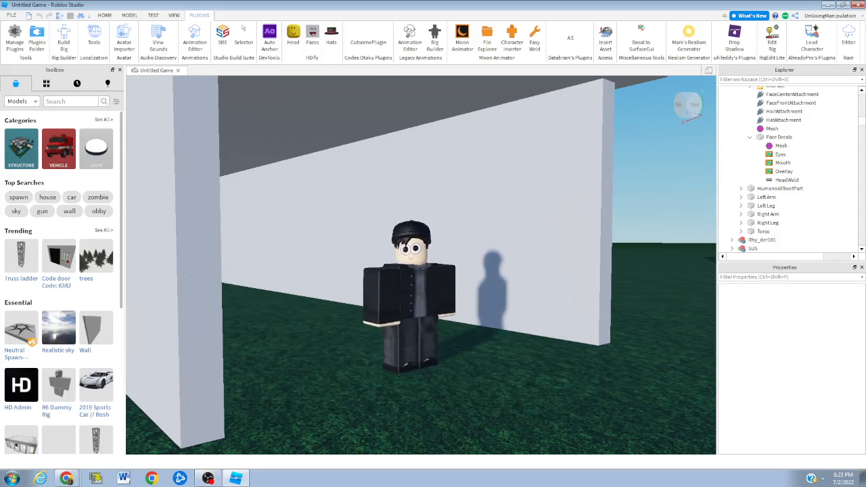
key("space")
key("5")
left_click_drag(447, 319, 220, 408)
key("space")
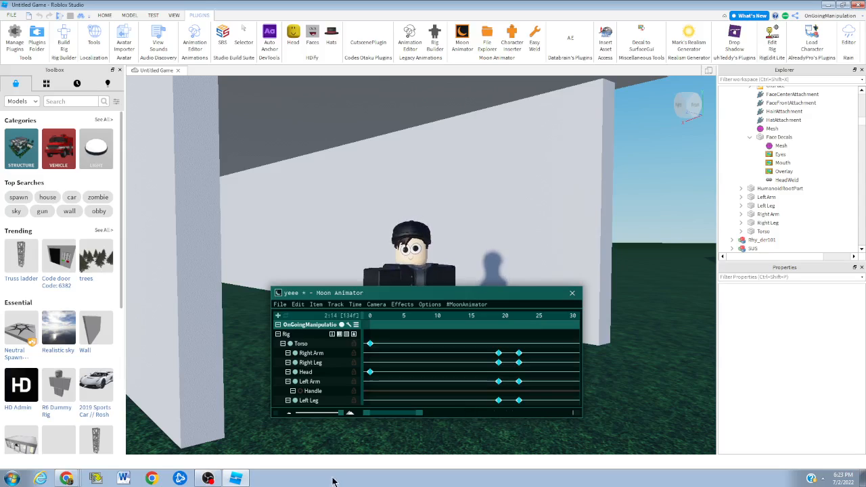
Switch all keyframes to Back easing with InOut direction, and try a much larger overshoot
key("ctrl+space")
key("ctrl+a")
key("7")
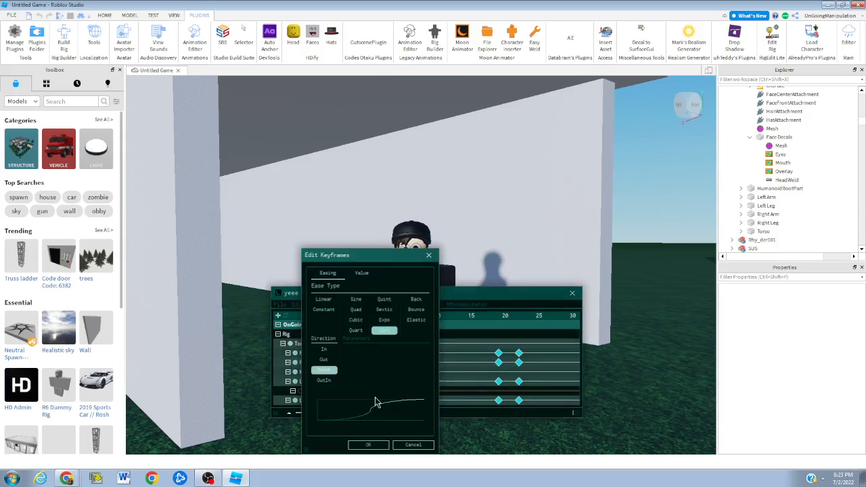
left_click(412, 300)
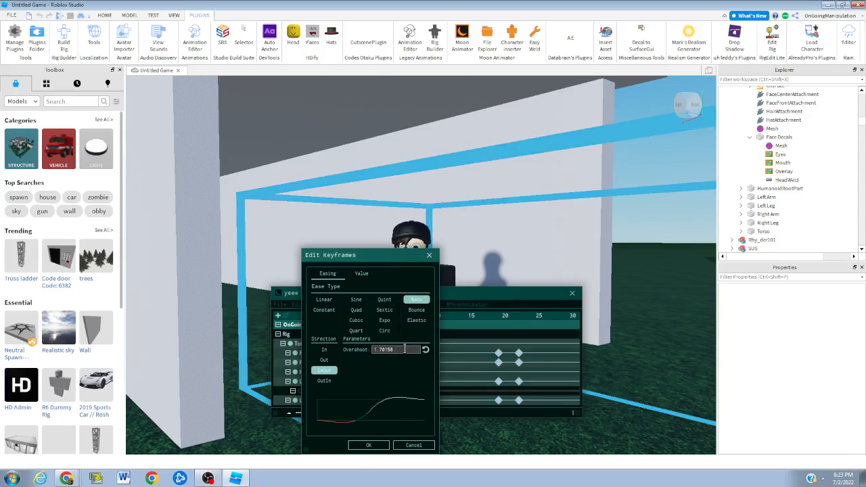
left_click(322, 382)
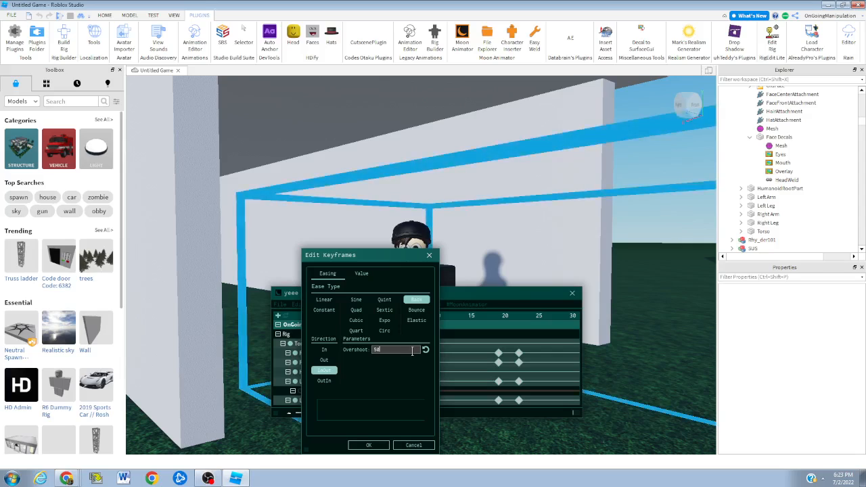
key("Return")
Try overshoots of 0.5 and 0.3 for the Back easing, and apply 0.1 to all keyframes
left_click(412, 349)
type("0.5")
key("BackSpace")
key("BackSpace")
type(".3")
left_click(412, 349)
type("0.1")
key("Return")
left_click(369, 445)
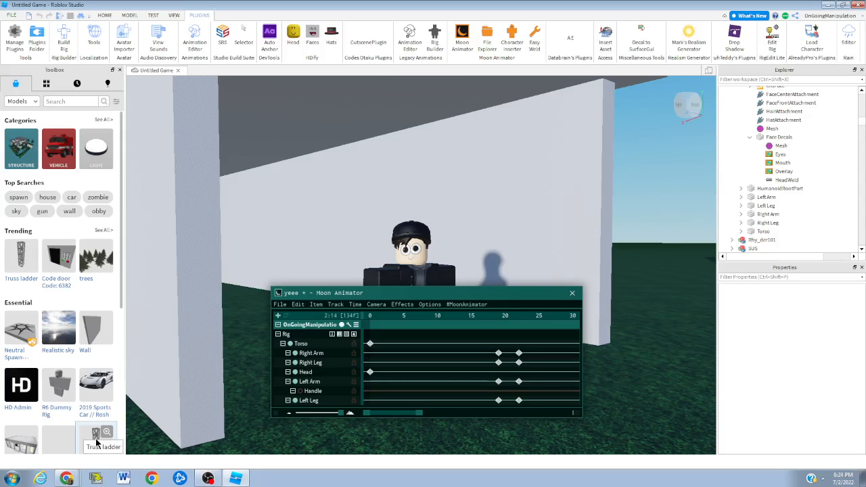
Change all keyframes to Bounce easing with InOut direction, and close the animator window
key("ctrl+a")
key("7")
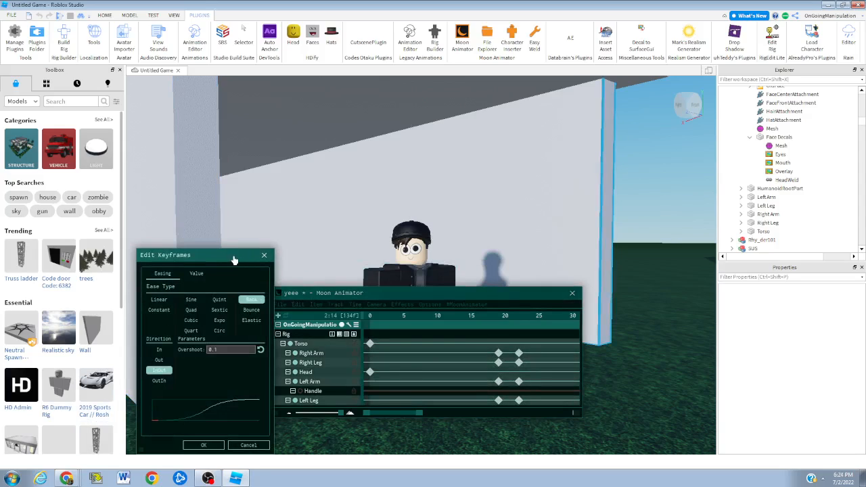
left_click_drag(233, 260, 523, 260)
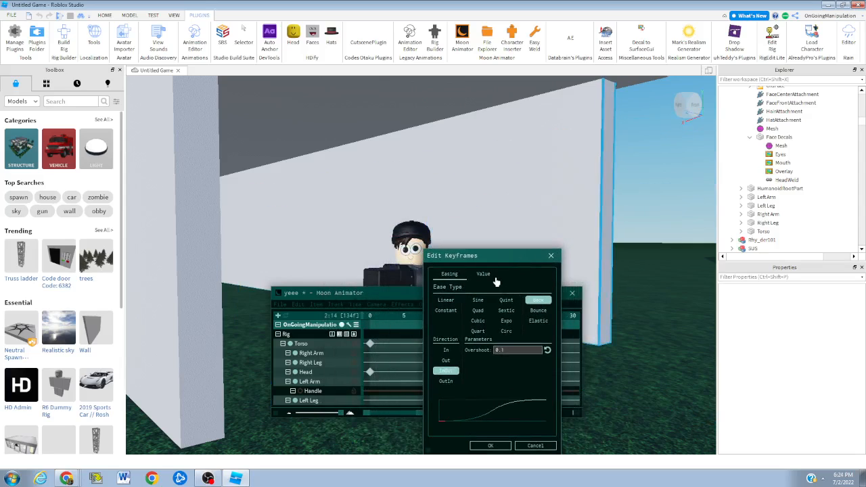
left_click(538, 311)
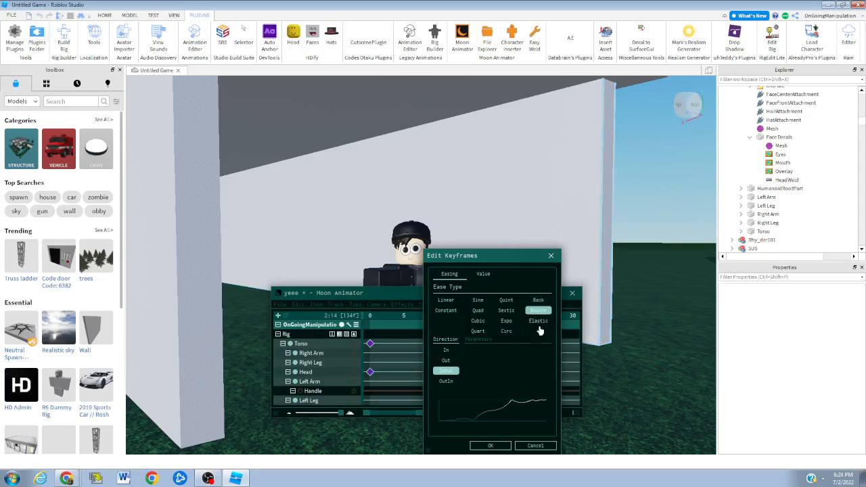
left_click(491, 446)
left_click(571, 293)
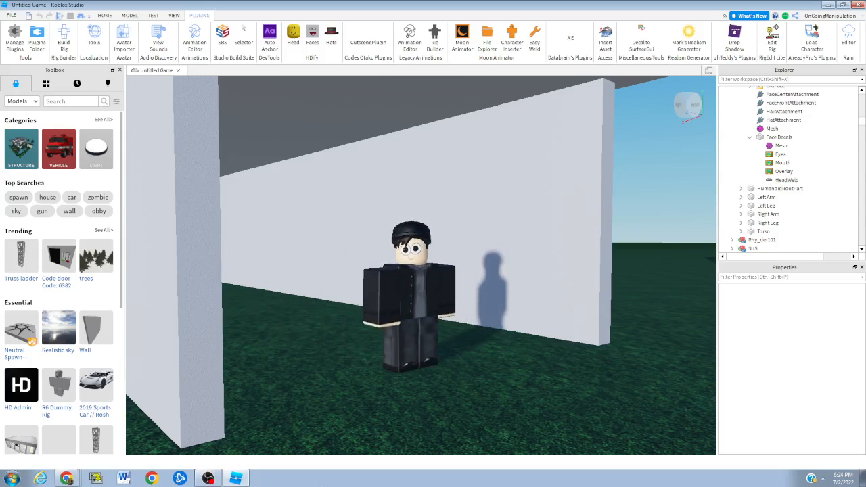
Apply Elastic easing with InOut direction to all keyframes, with period 1 and amplitude 2
key("ctrl+a")
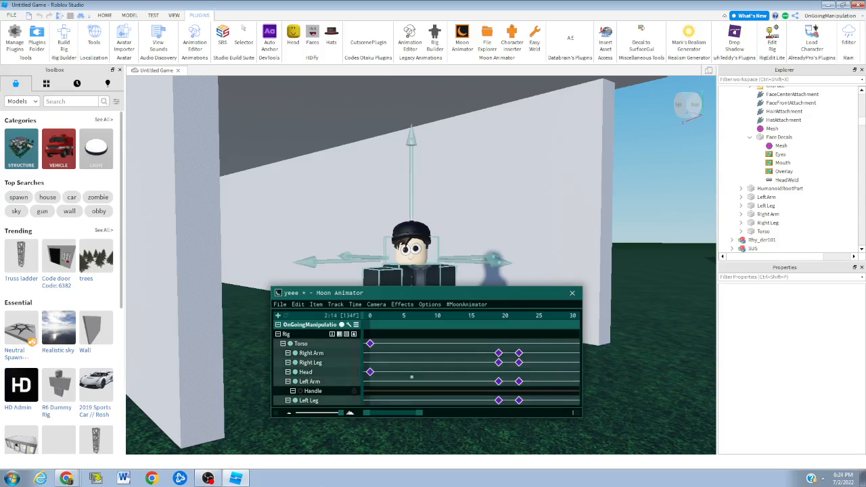
key("7")
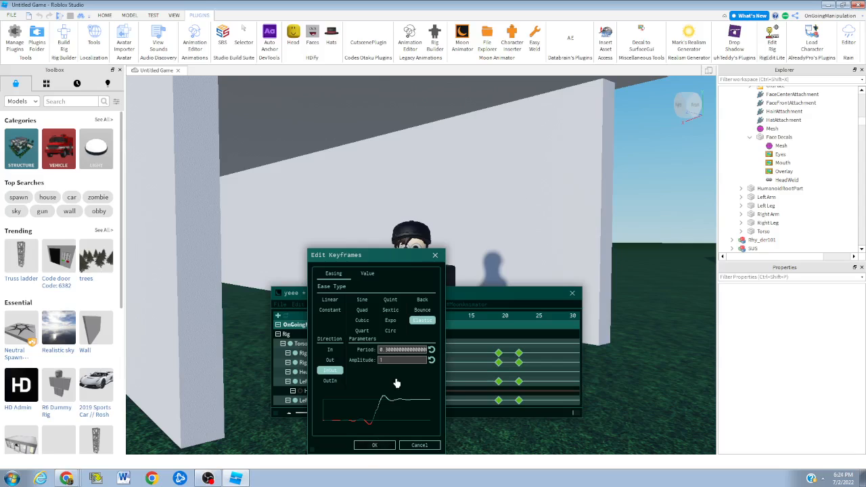
left_click(402, 349)
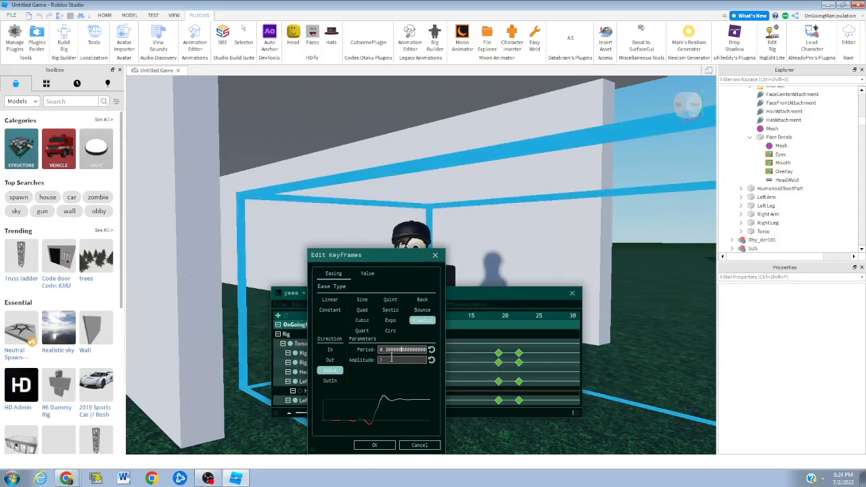
left_click(415, 351)
key("BackSpace")
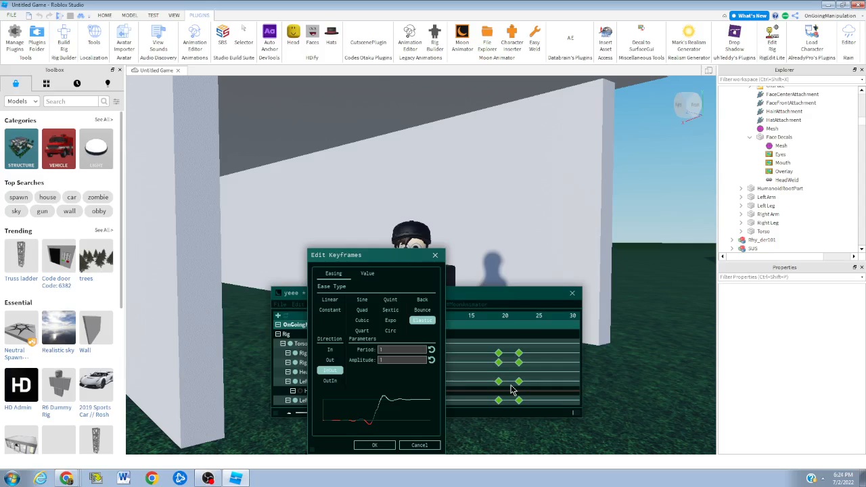
left_click(396, 360)
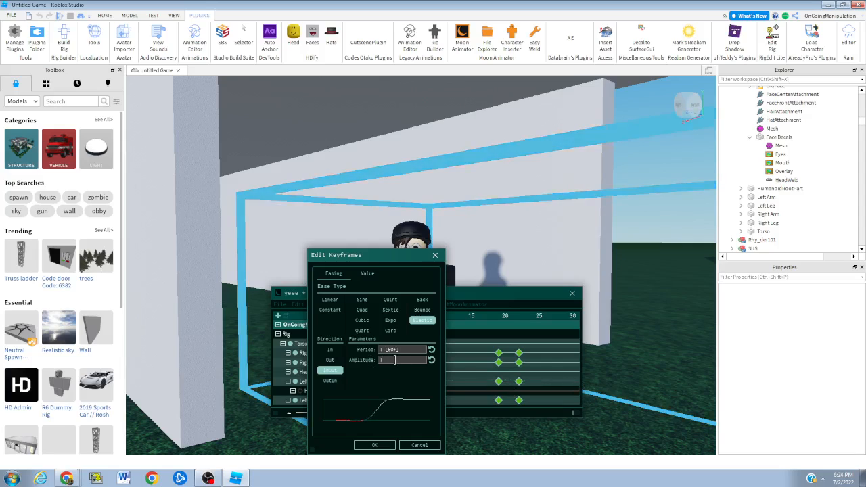
left_click(384, 445)
Replay the animation from the first frame to examine the Elastic easing, and return the playhead to frame 0
left_click_drag(404, 317, 342, 330)
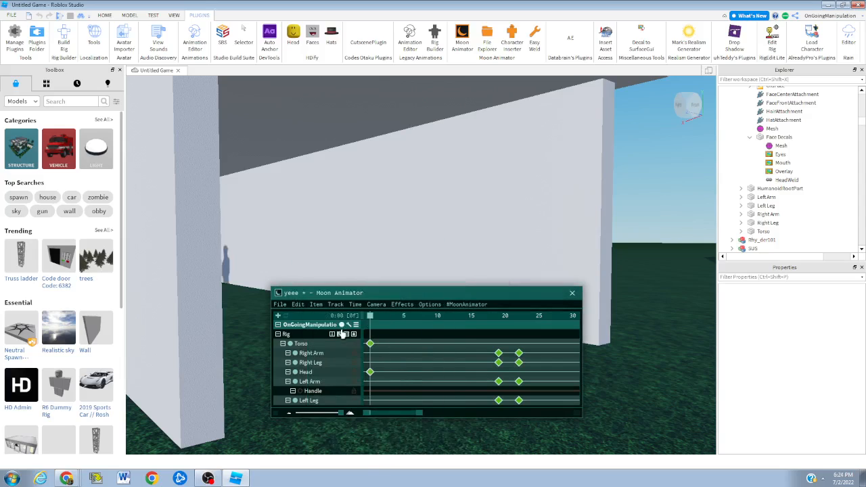
key("5")
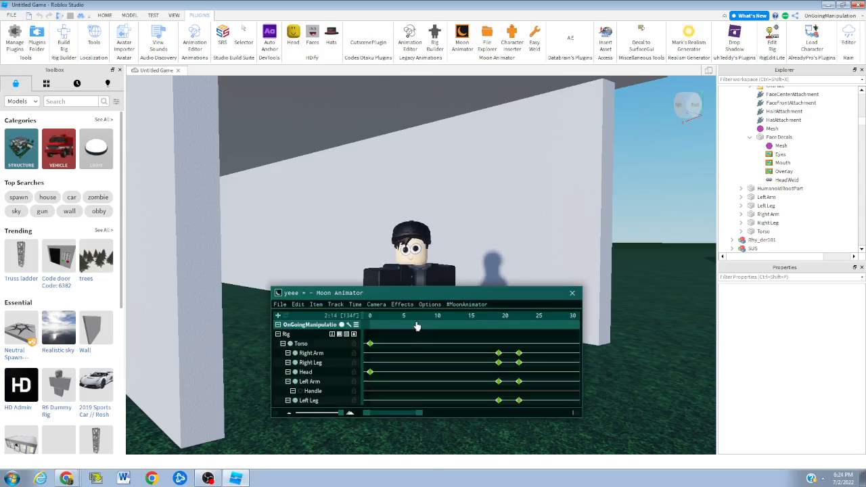
left_click_drag(386, 319, 318, 327)
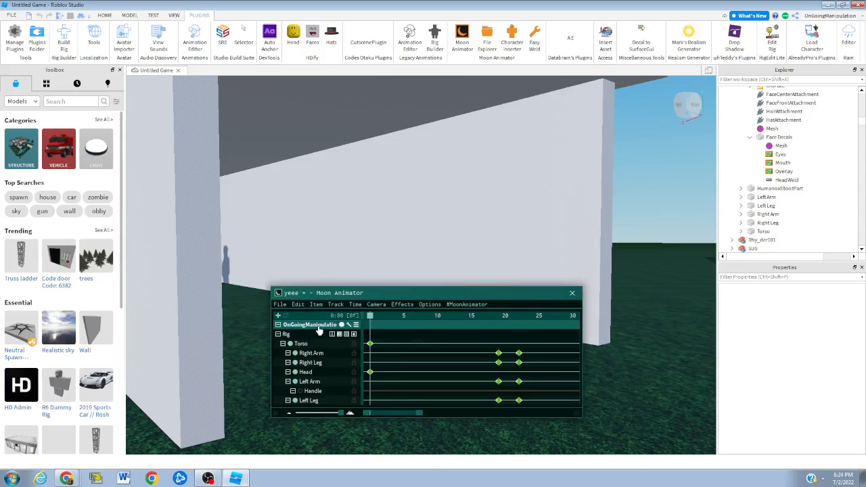
Change the easing of all keyframes to Constant
left_click(319, 328)
key("7")
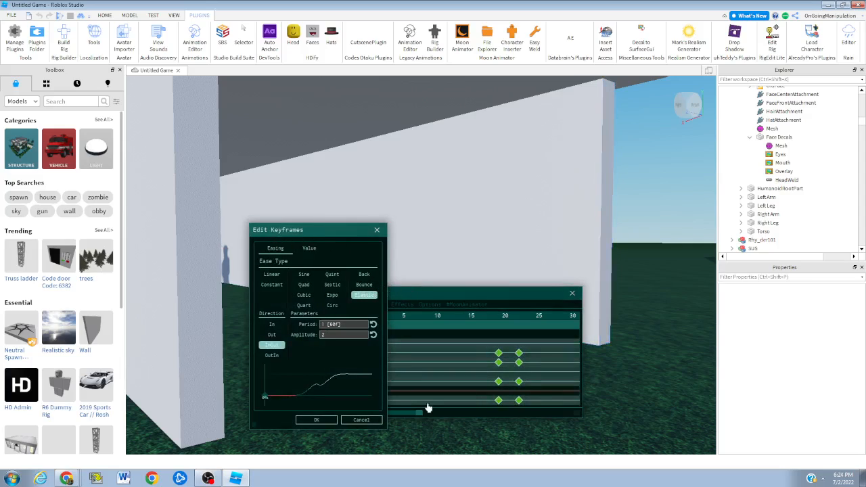
left_click(271, 285)
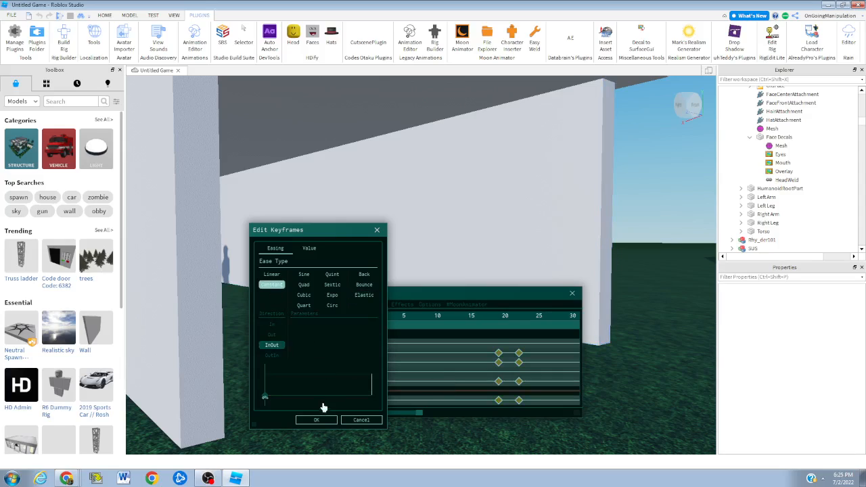
left_click(316, 420)
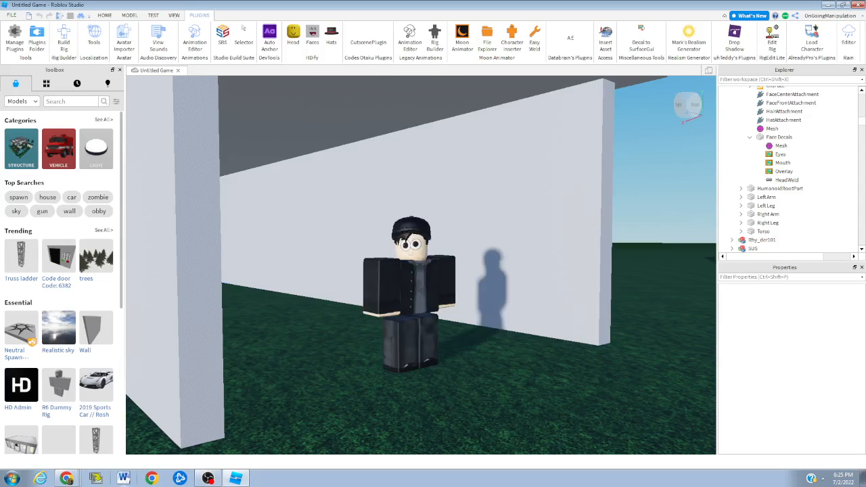
Play the animation with Constant easing, bring back the animator window, and return the playhead to the start
key("space")
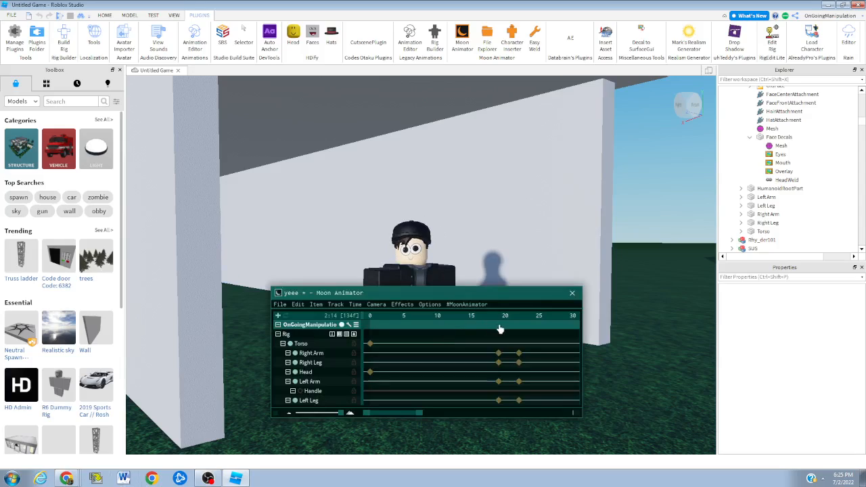
left_click_drag(499, 324, 583, 328)
left_click(525, 317)
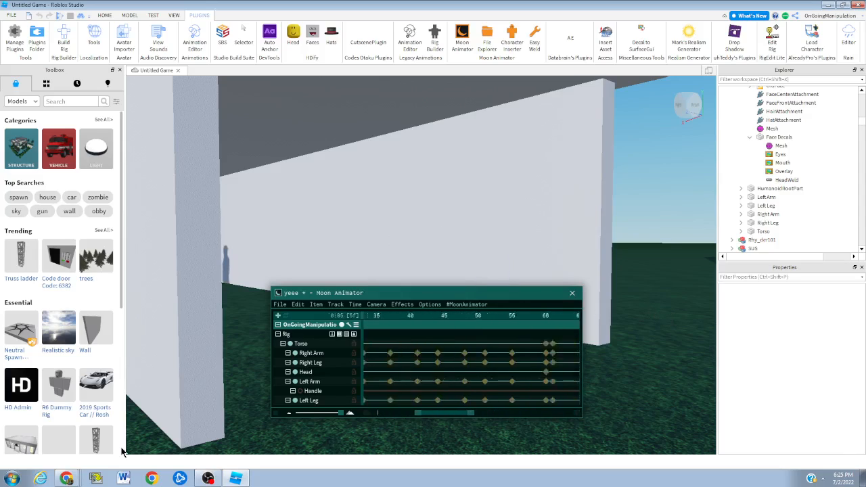
key("space")
Change the easing of all keyframes to Linear
key("ctrl+a")
key("7")
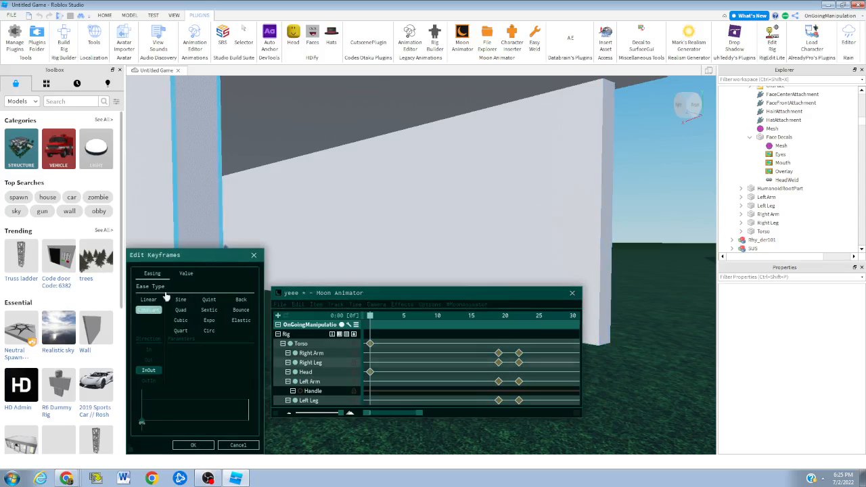
left_click_drag(201, 256, 460, 232)
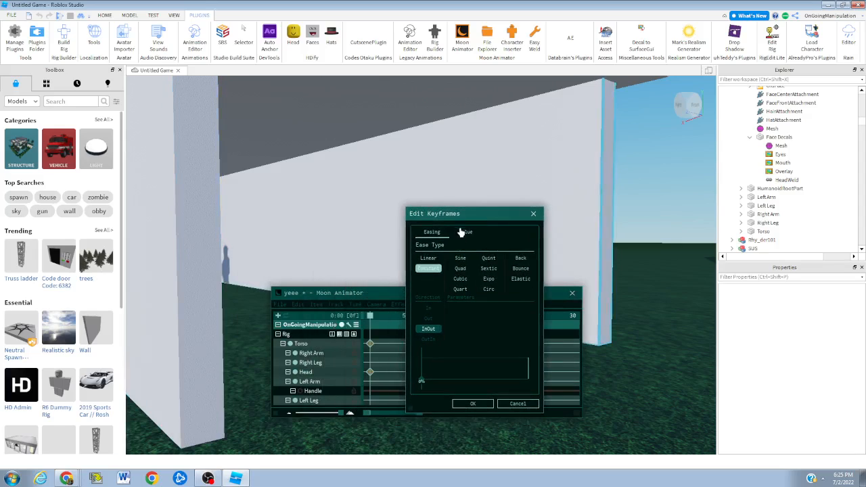
left_click(464, 233)
left_click(433, 233)
left_click(428, 258)
left_click(472, 402)
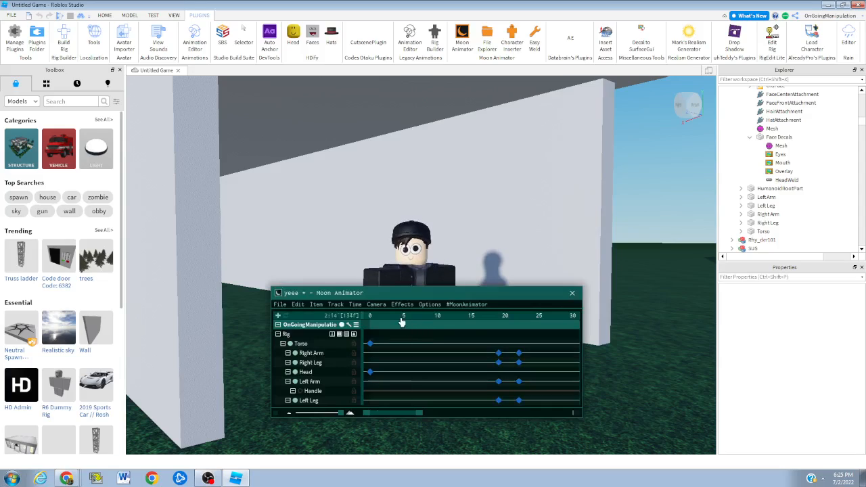
Replay the Linear animation, and give the torso keyframe at frame 60 Circ easing with InOut direction
left_click_drag(401, 319, 365, 346)
double_click(428, 346)
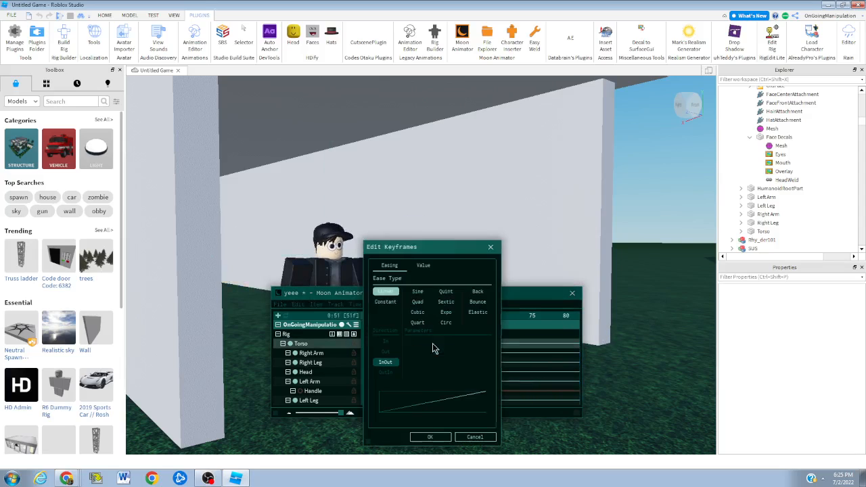
left_click(446, 301)
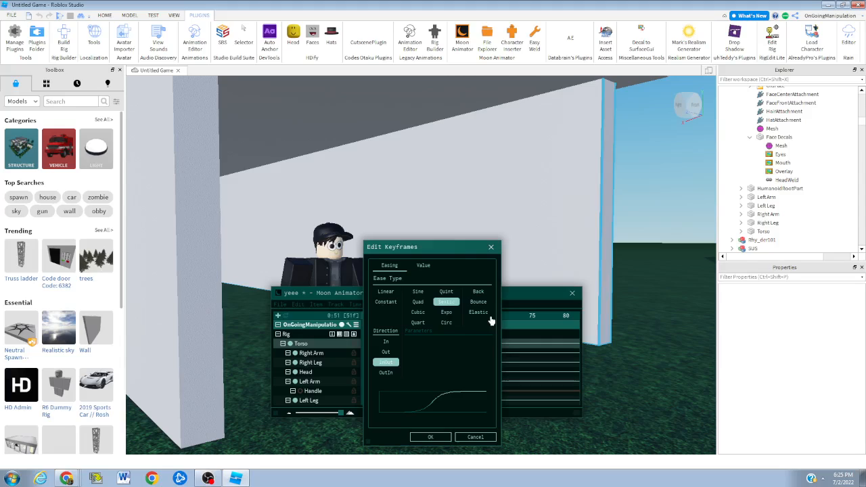
left_click(448, 322)
left_click(431, 436)
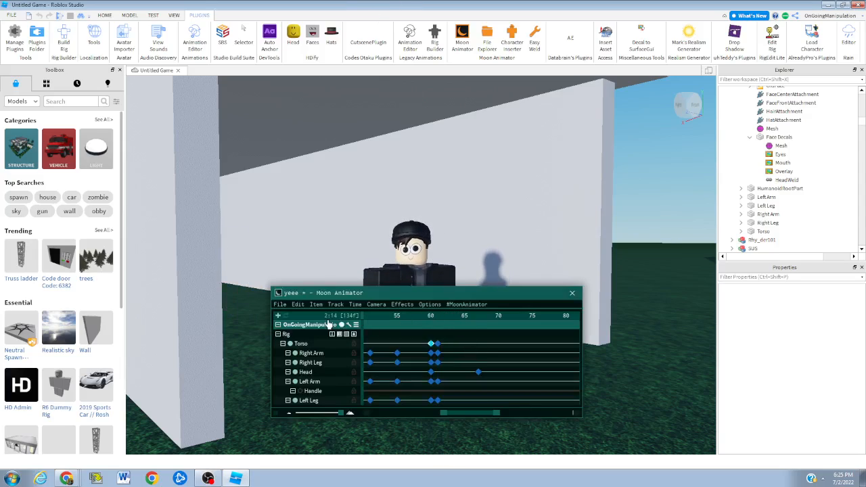
Rewind to frame 0 and apply Quad easing to all keyframes
left_click_drag(448, 316, 294, 329)
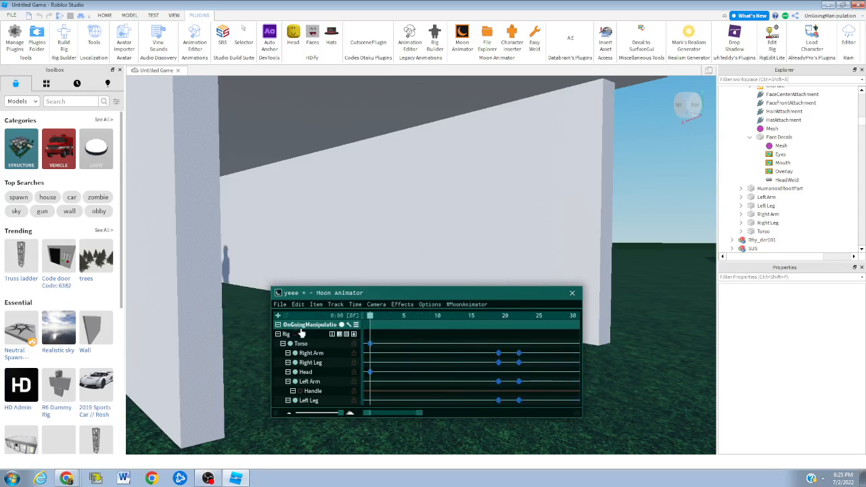
left_click(370, 344)
left_click(370, 371, "ctrl")
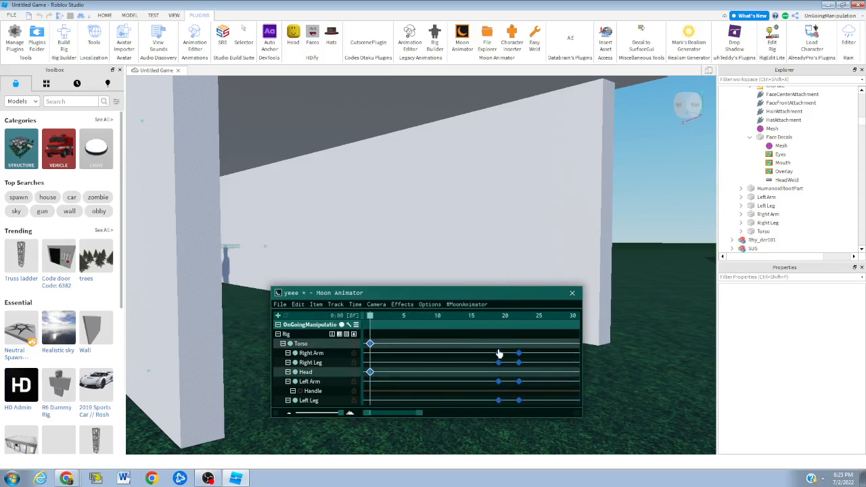
left_click(482, 333)
key("ctrl+a")
key("7")
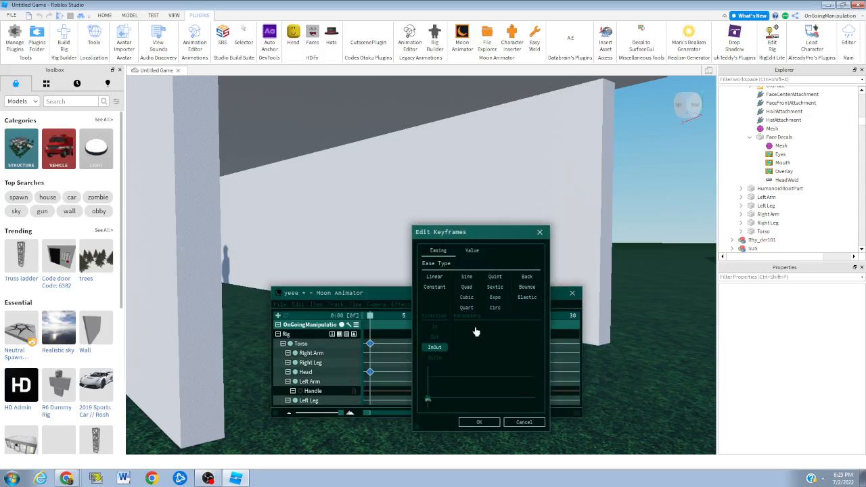
left_click(466, 288)
left_click(475, 423)
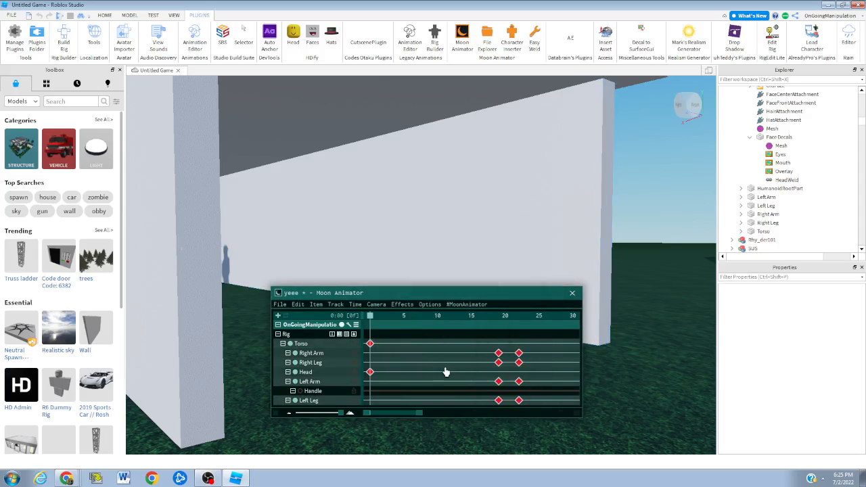
Play the animation, and set the torso keyframe at frame 60 to Circ easing with InOut direction
key("space")
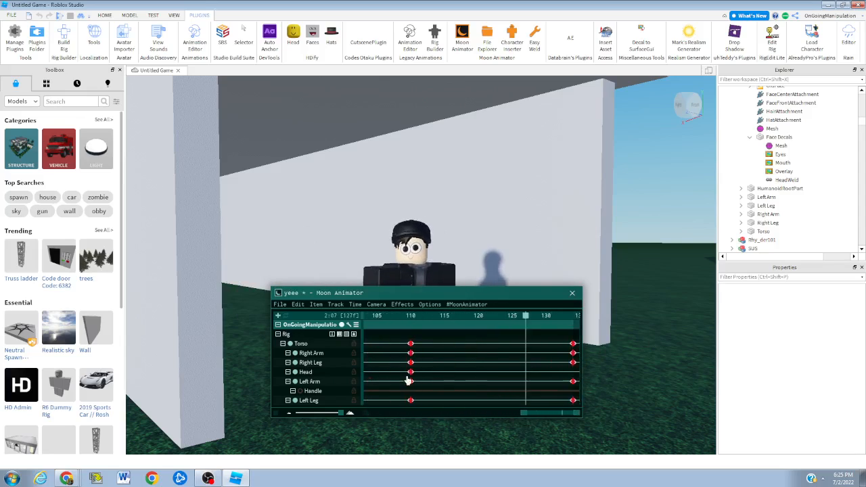
right_click_drag(407, 379, 442, 383)
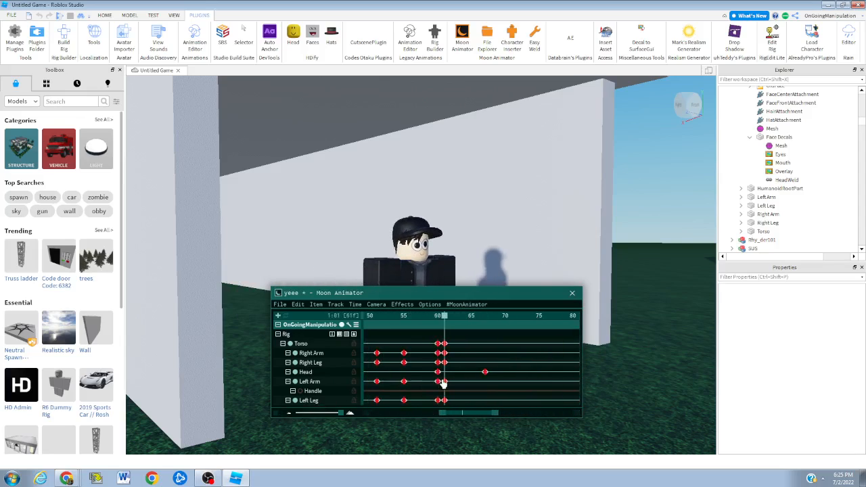
left_click(444, 344)
key("7")
left_click(458, 312)
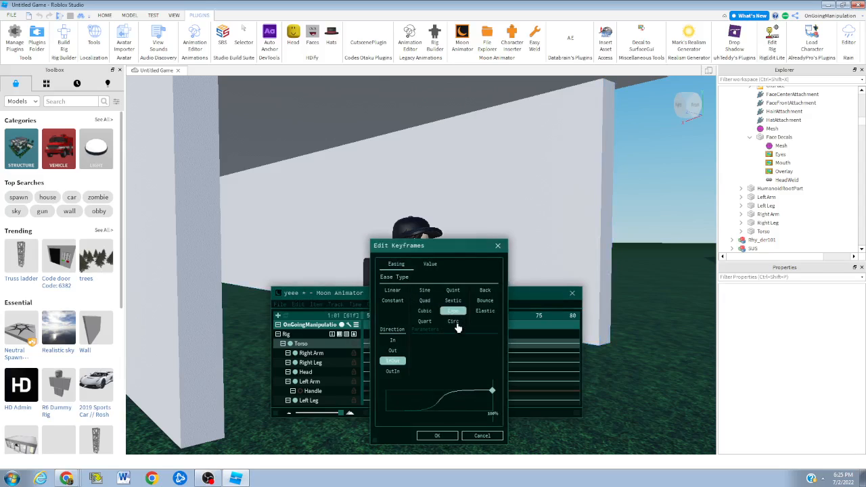
left_click(457, 323)
left_click(437, 435)
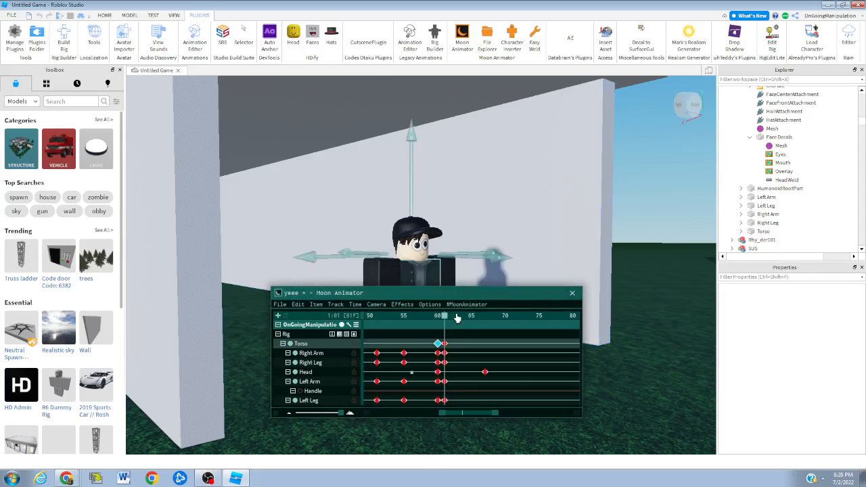
Replay the animation from the start to examine the Quad easing with the torso's Circ keyframe
left_click_drag(456, 316, 324, 344)
key("space")
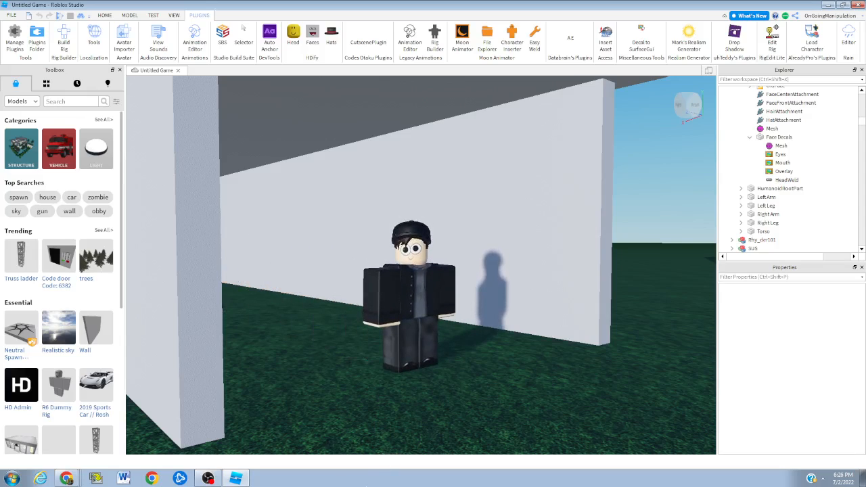
key("space")
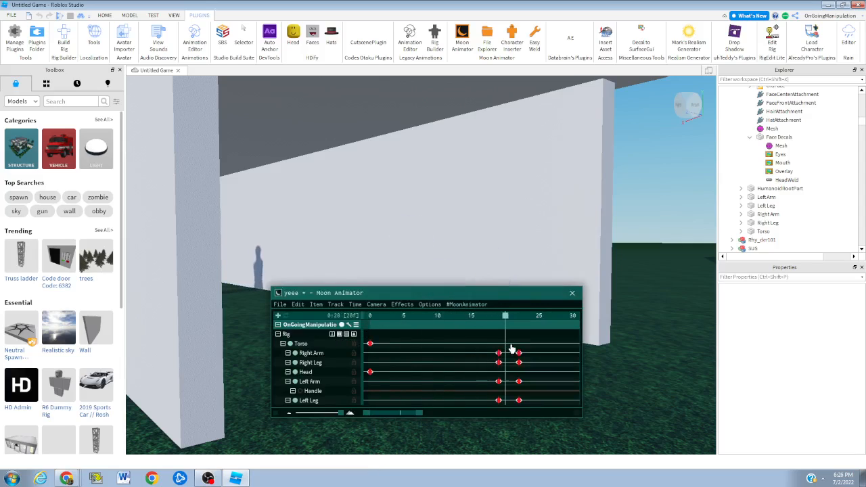
left_click_drag(511, 348, 280, 416)
key("space")
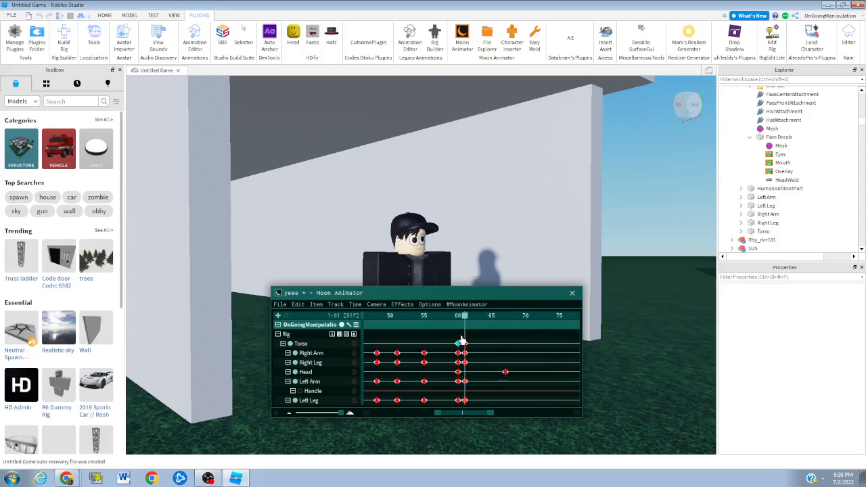
Move the torso, arm and leg keyframes from frame 61 to frame 67
left_click(465, 343)
left_click(464, 353, "ctrl")
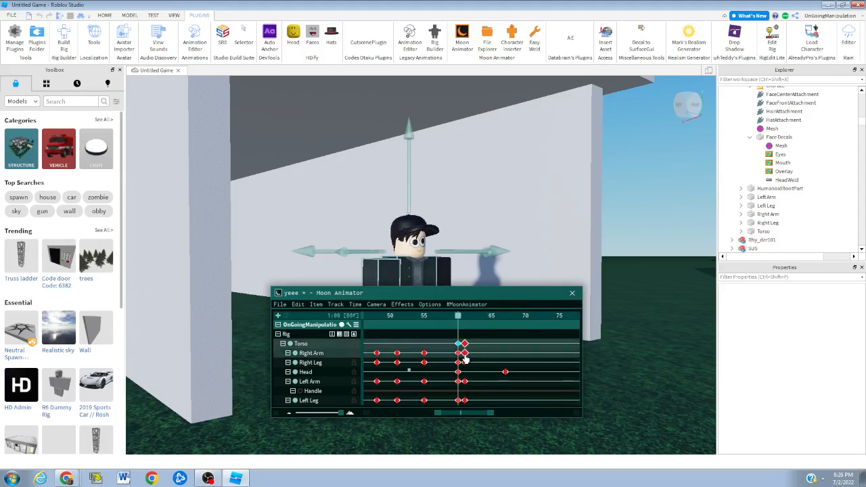
left_click(464, 363, "ctrl")
left_click(465, 382, "ctrl")
left_click(465, 400, "ctrl")
left_click_drag(465, 401, 505, 400)
left_click(489, 346)
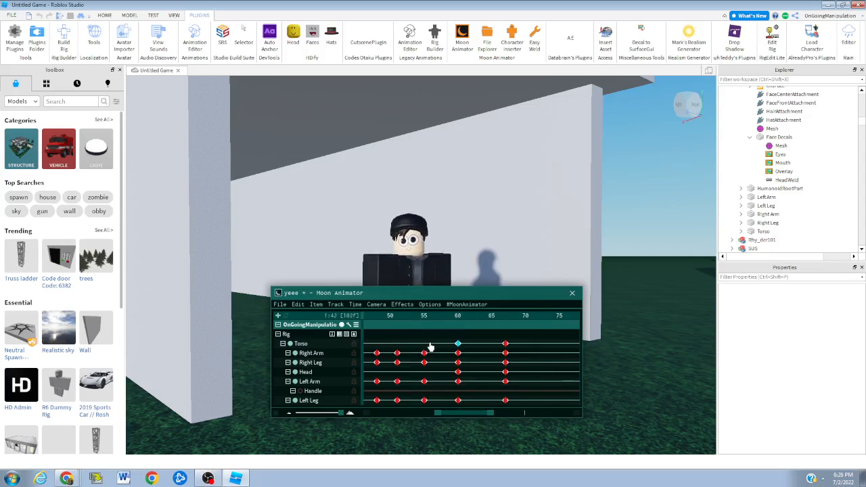
Scrub through the head turn, and move the torso, head, arm and leg keyframes from frame 67 to frame 72
left_click_drag(494, 318, 387, 366)
left_click(390, 344)
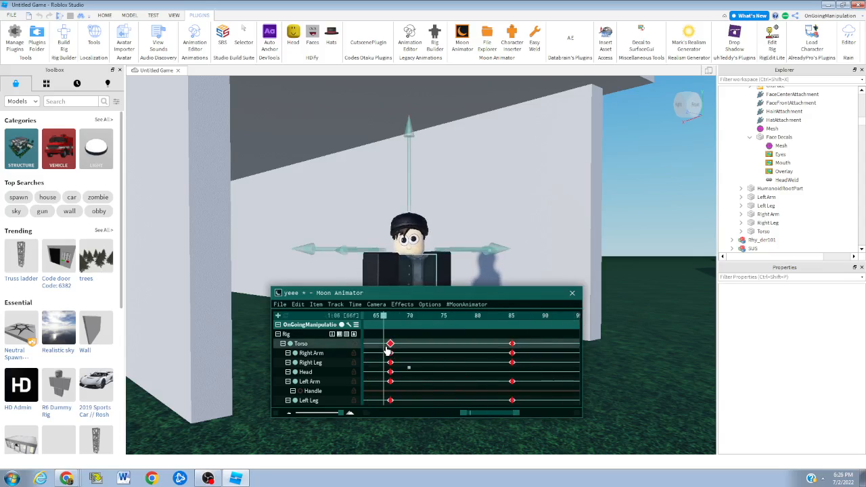
left_click(391, 353, "ctrl")
left_click(390, 362, "ctrl")
left_click(390, 372, "ctrl")
left_click(390, 381, "ctrl")
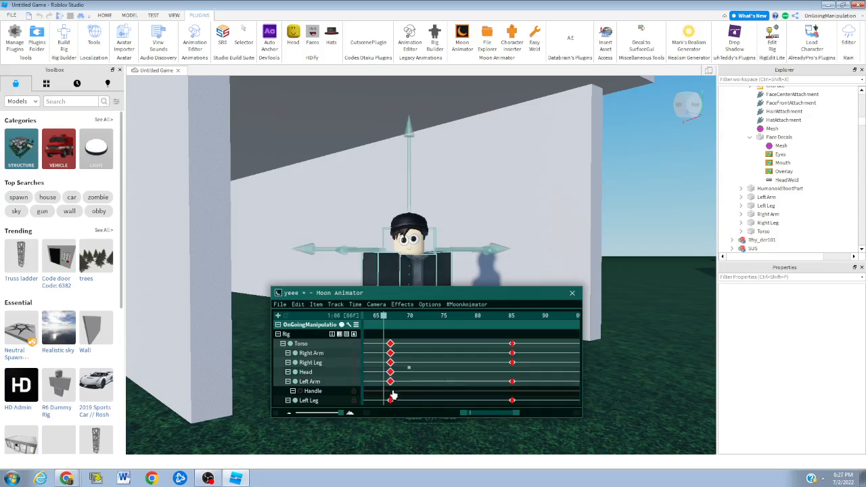
left_click(390, 400, "ctrl")
left_click_drag(392, 401, 426, 402)
left_click(420, 328)
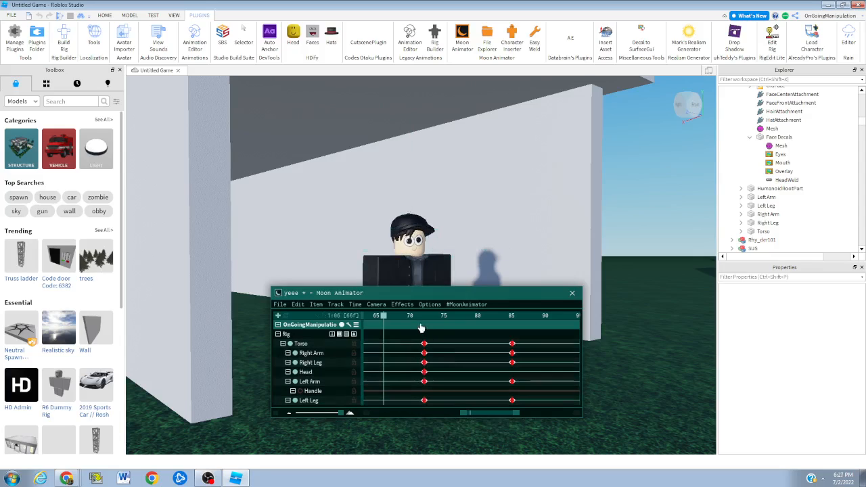
Play and scrub through the head turn to examine the motion between frames 56 and 103 with the retimed keyframes
left_click_drag(398, 318, 430, 329)
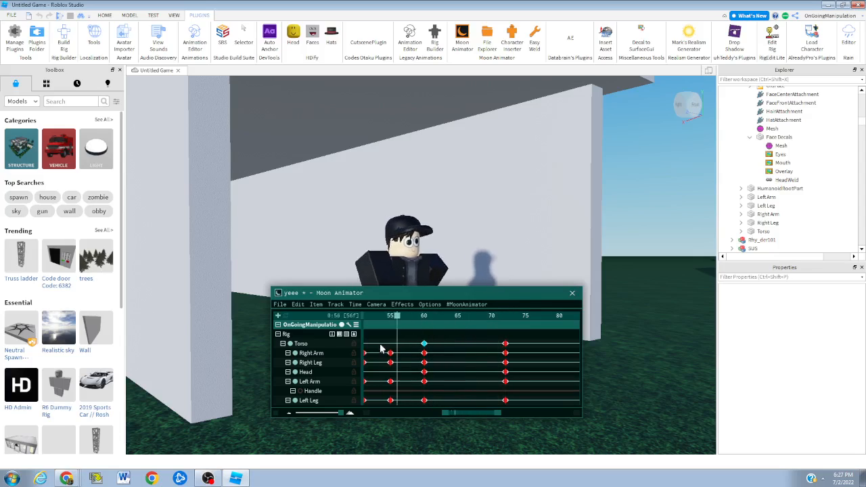
left_click_drag(413, 293, 424, 458)
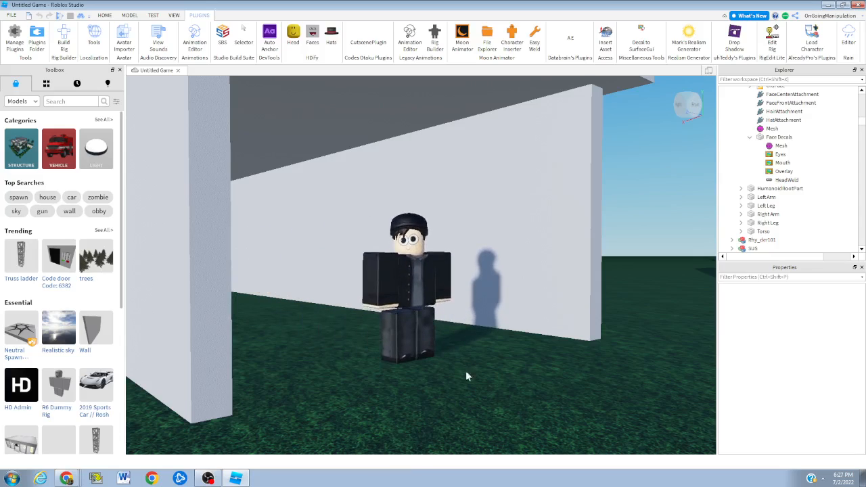
key("space")
left_click_drag(536, 318, 491, 319)
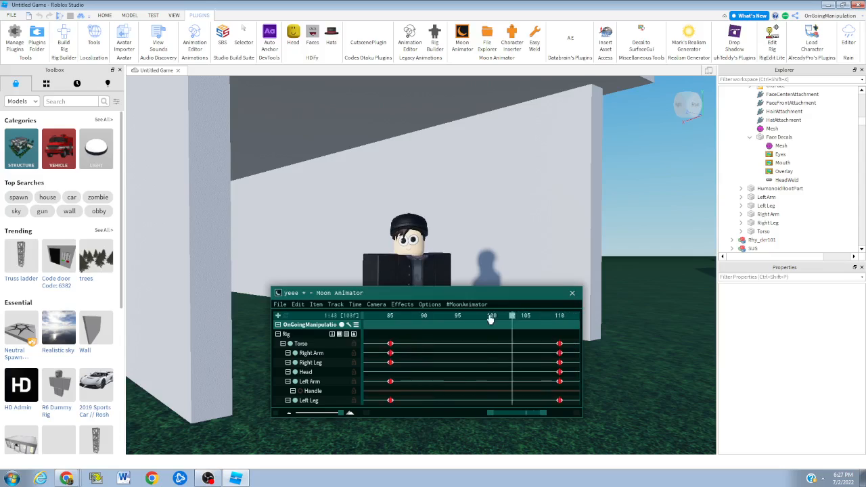
left_click_drag(373, 331, 383, 326)
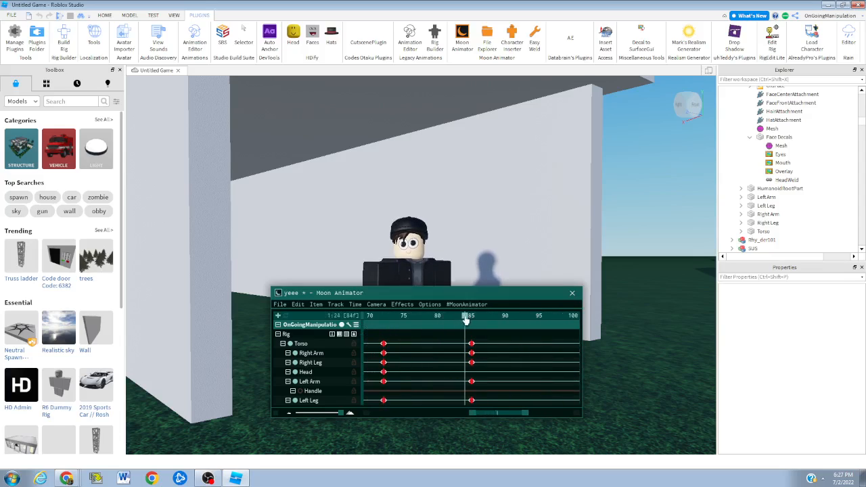
left_click_drag(369, 324, 382, 328)
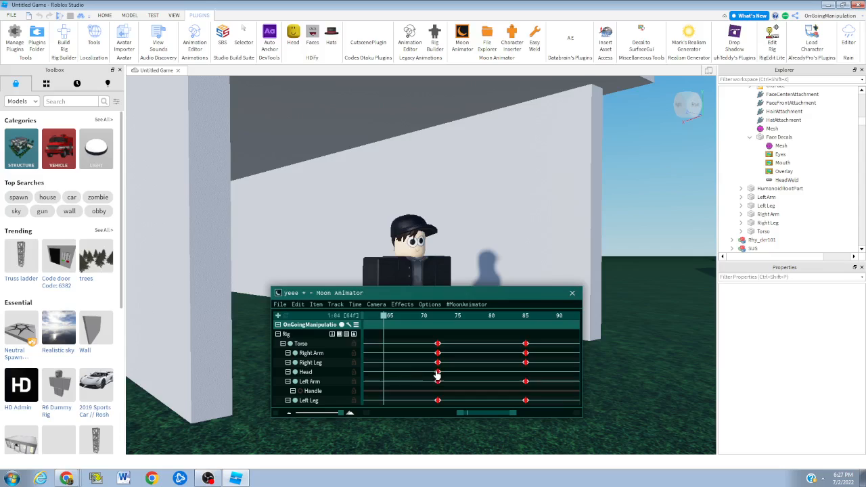
Set the head keyframe at frame 72 to Cubic easing with InOut direction, and play the animation
left_click(438, 372)
double_click(439, 374)
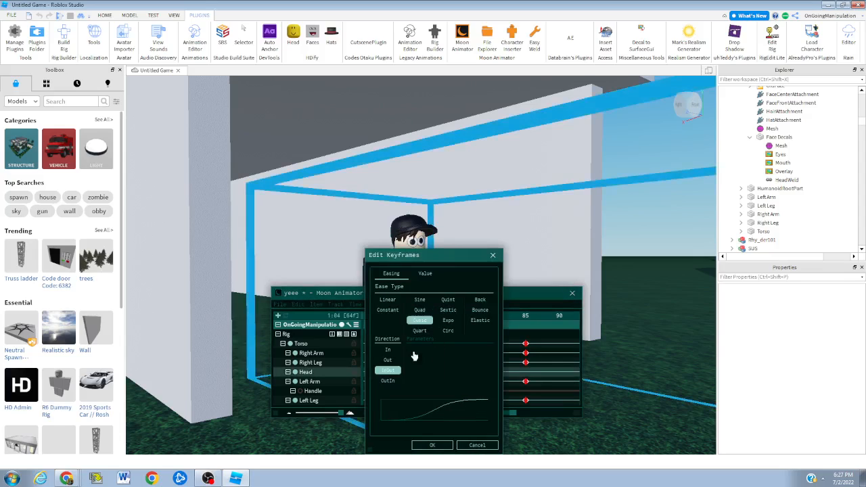
left_click(429, 446)
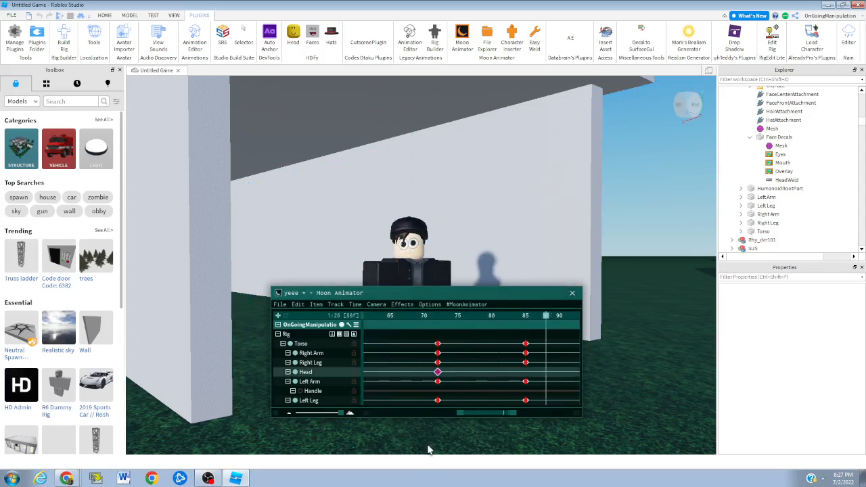
left_click(426, 439)
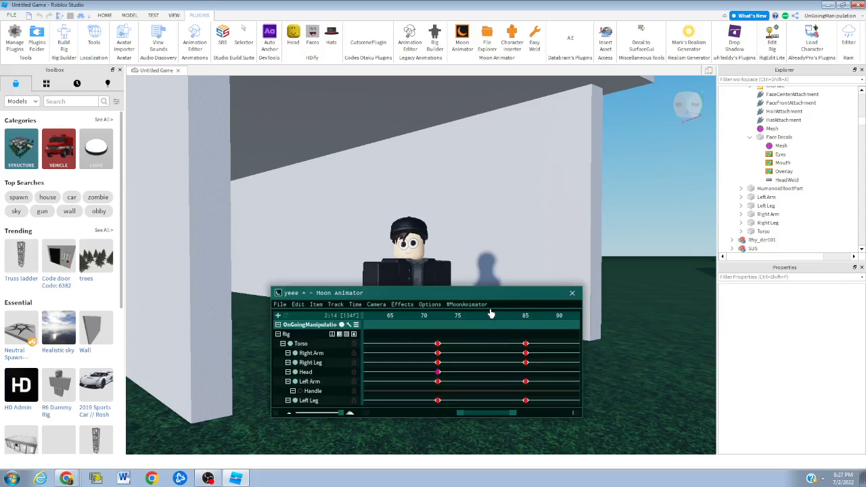
Examine the finished animation through its last keyframes at frame 134, hiding and restoring the animator interface to see the whole rig
left_click_drag(504, 321, 458, 366)
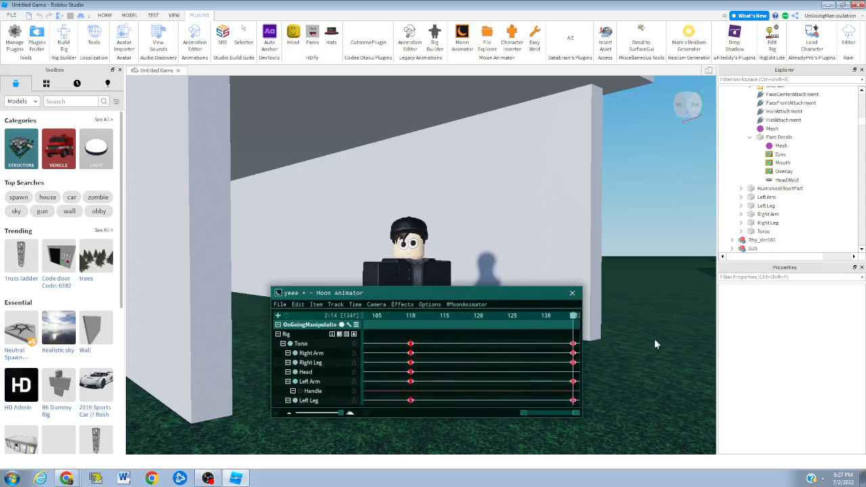
left_click_drag(654, 340, 381, 414)
left_click_drag(472, 407, 603, 396)
left_click_drag(551, 401, 284, 405)
key("h")
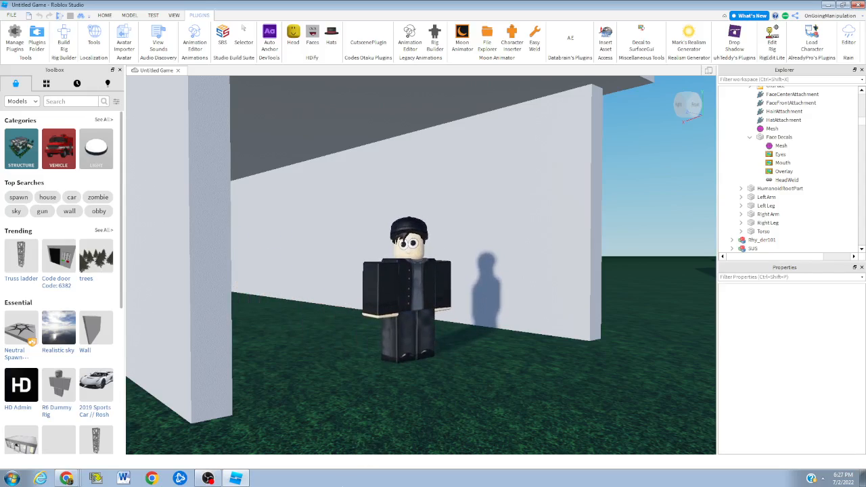
key("h")
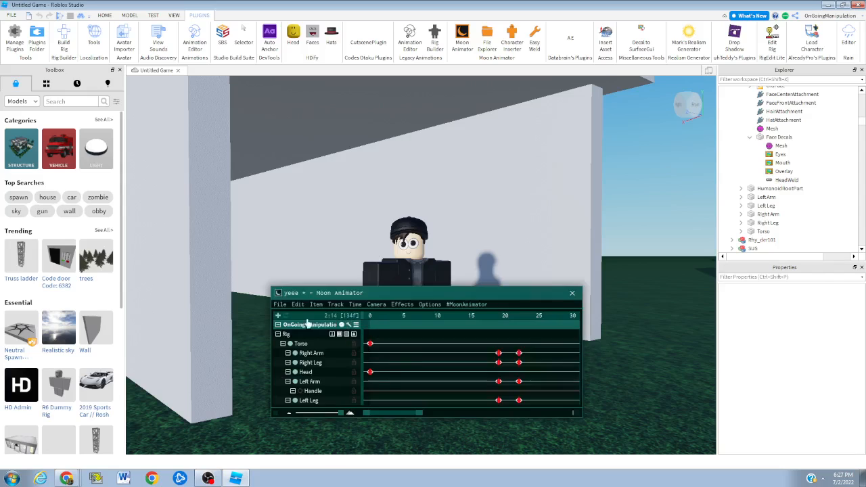
Save the yeee animation and close it
left_click(277, 306)
left_click(283, 313)
right_click_drag(410, 238, 344, 247)
key("space")
left_click(280, 308)
left_click(313, 344)
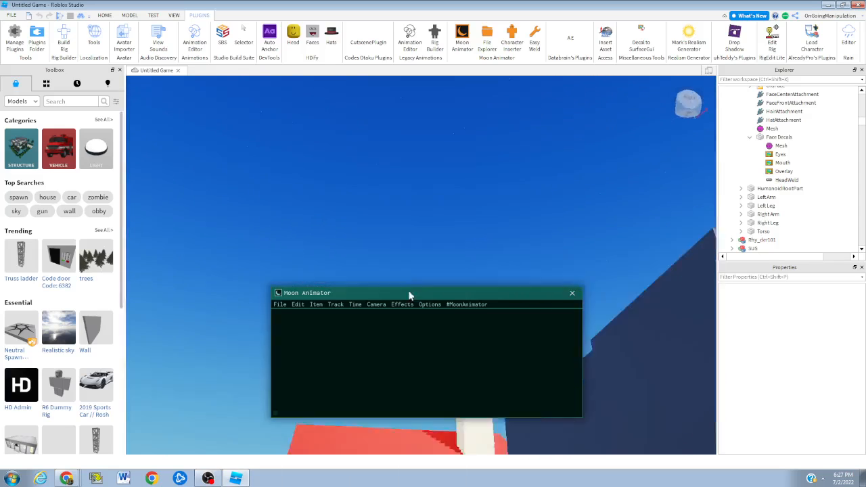
Move to an open area of the map and insert a preset character with the Character Inserter
right_click_drag(409, 293, 380, 468)
right_click_drag(473, 240, 483, 212)
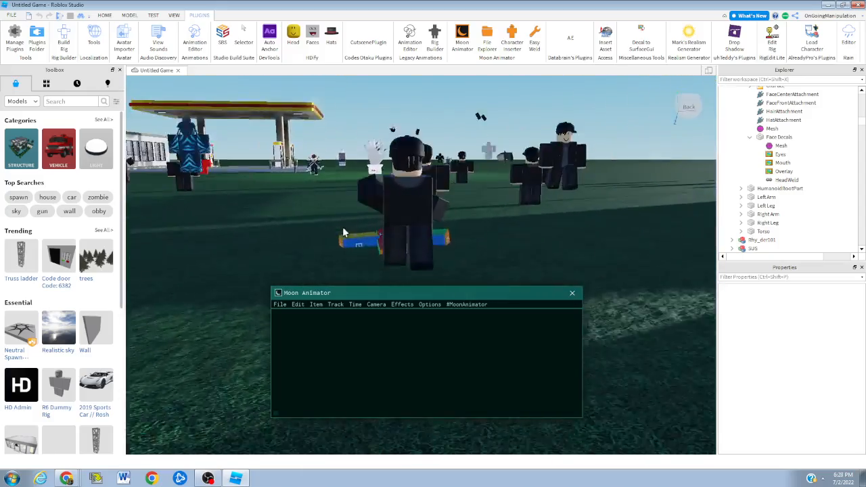
mouse_move(342, 231)
right_mouse_down()
mouse_move(334, 236)
mouse_move(348, 232)
right_mouse_up()
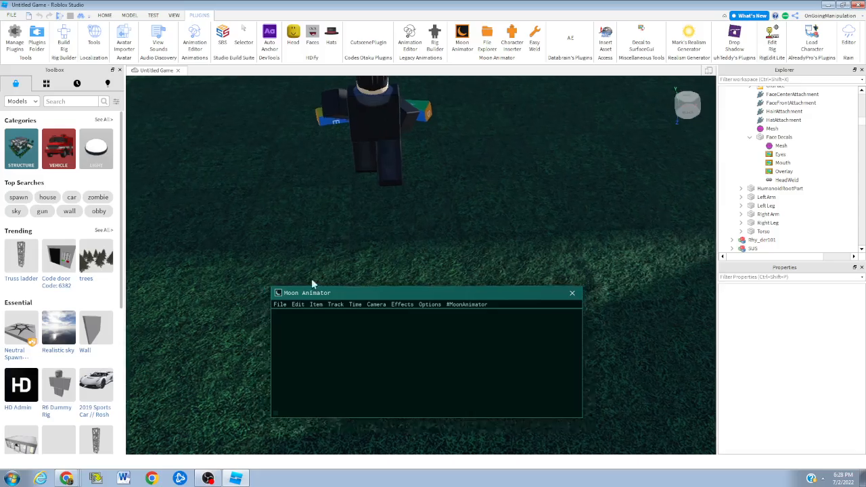
right_click_drag(290, 239, 354, 250)
left_click(487, 38)
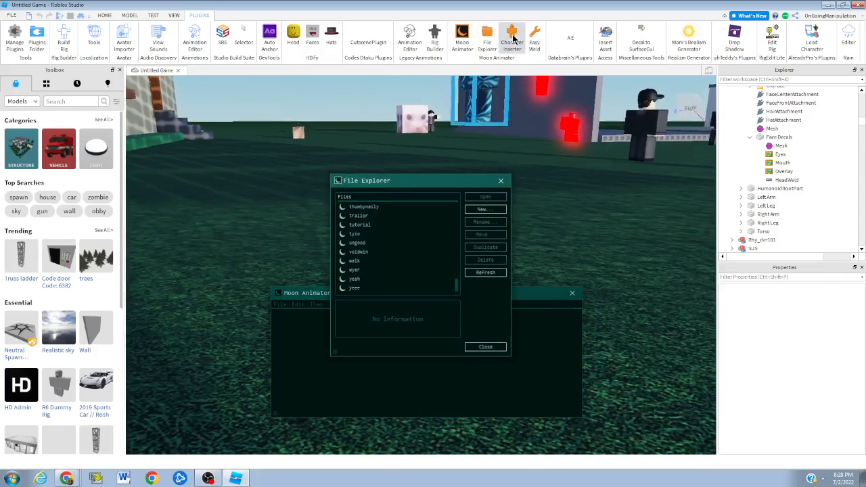
left_click(512, 38)
left_click(501, 180)
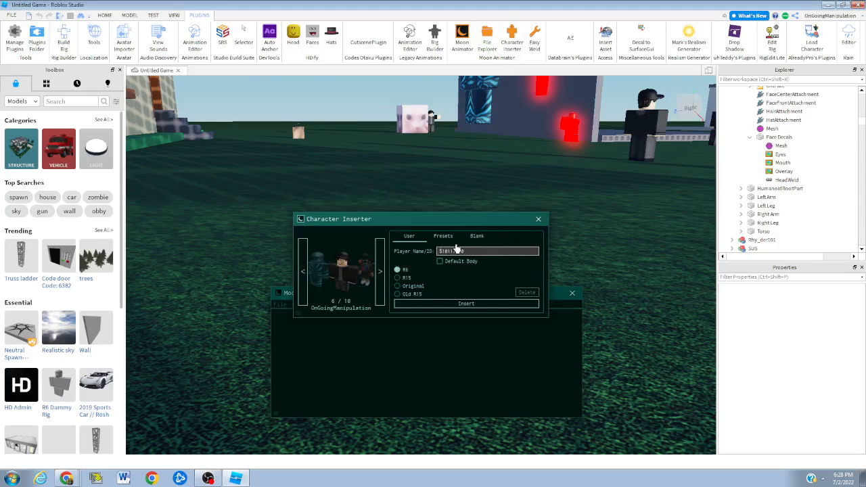
left_click(443, 236)
left_click(415, 277)
left_click(538, 219)
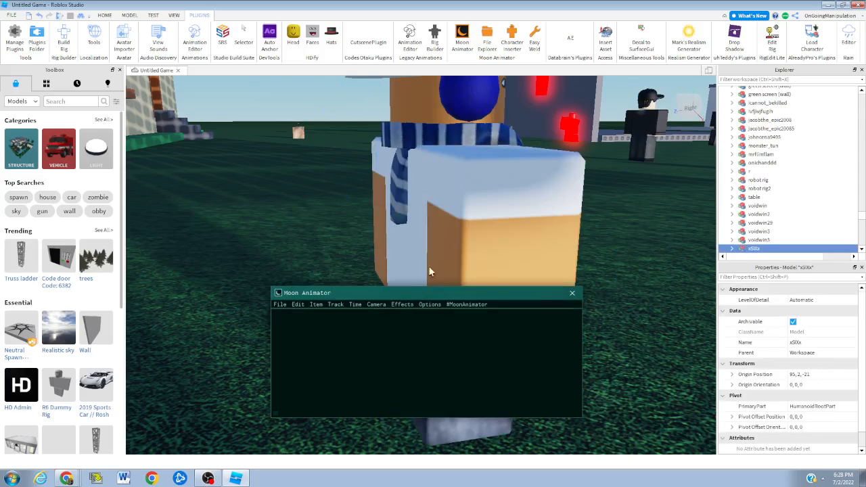
Create a new animation file named yes
left_click(279, 304)
left_click(299, 323)
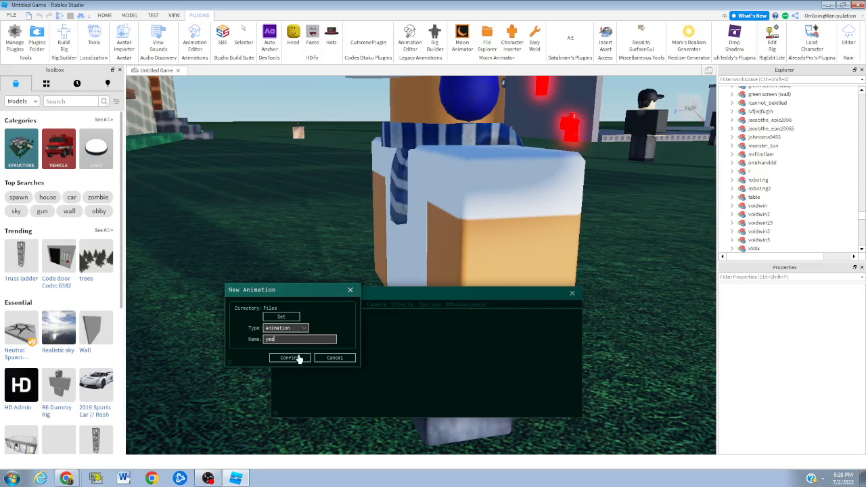
left_click(296, 360)
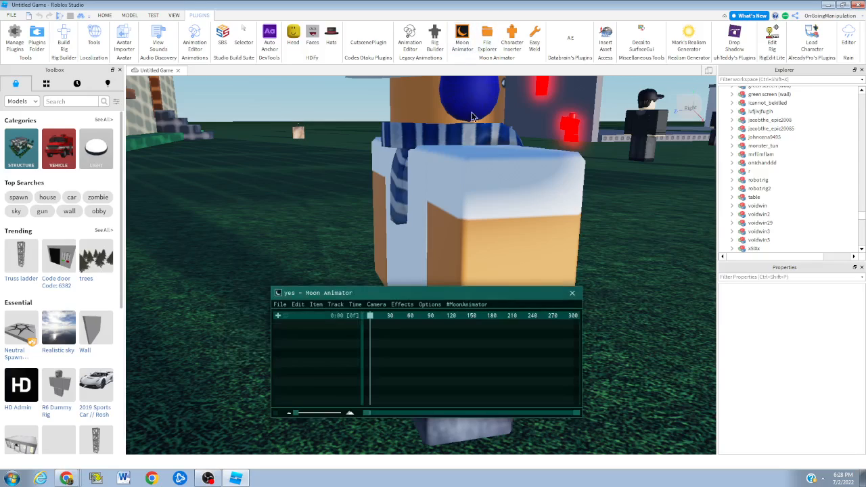
Add the newly inserted character rig to the yes animation as an item
right_click_drag(324, 246, 288, 279)
scroll(288, 279, "down", 2)
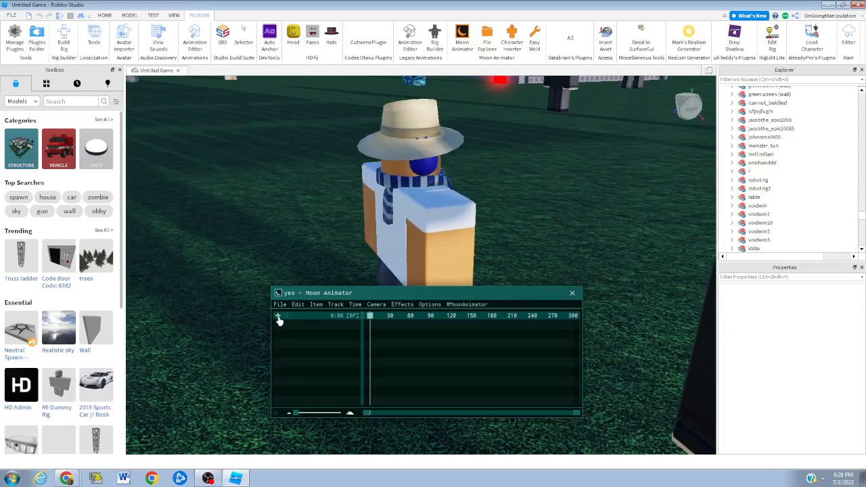
left_click(278, 317)
left_click(286, 371)
left_click(438, 228)
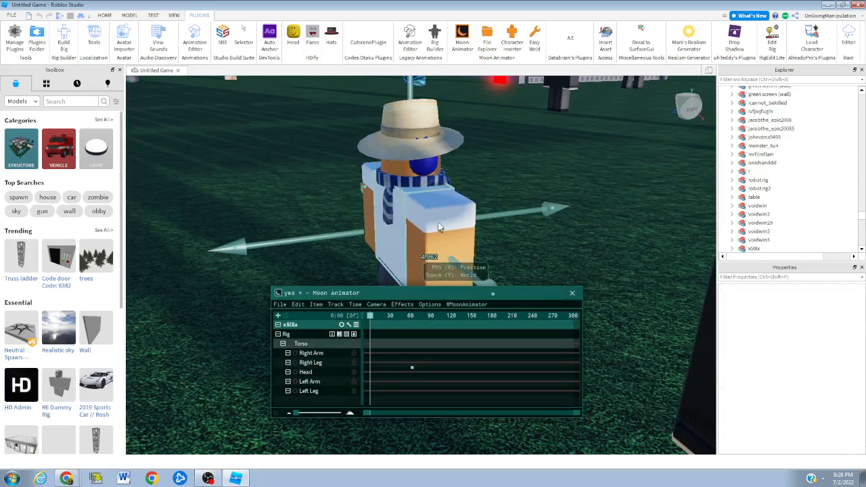
Try tilting the torso about 73 degrees in local rotation mode, and undo the rotation
key("r")
left_click_drag(541, 220, 421, 250)
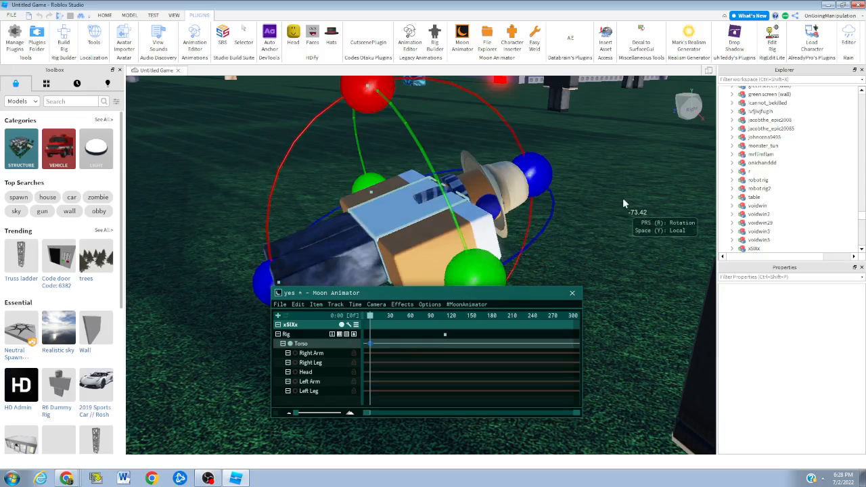
key("ctrl+z")
left_click(599, 205)
Dismiss the animation settings, and read the essential and rig-transform shortcuts in the Quick Info reference
right_click_drag(411, 251, 441, 203)
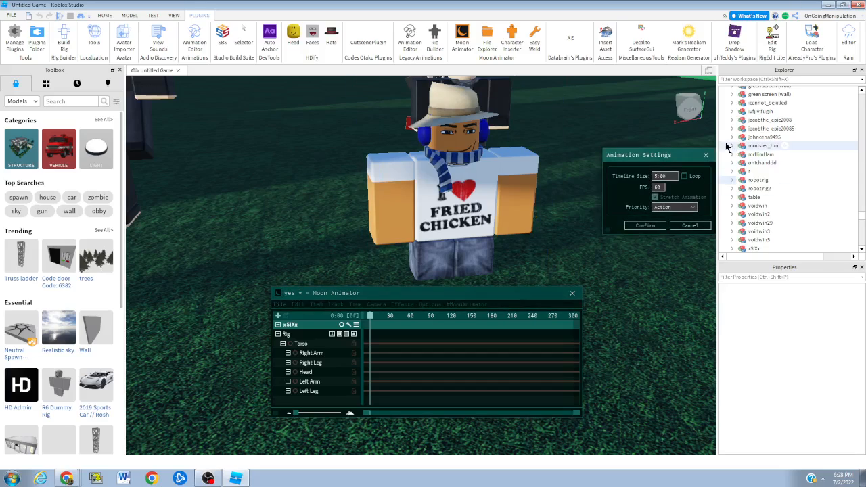
left_click(706, 155)
left_click(279, 305)
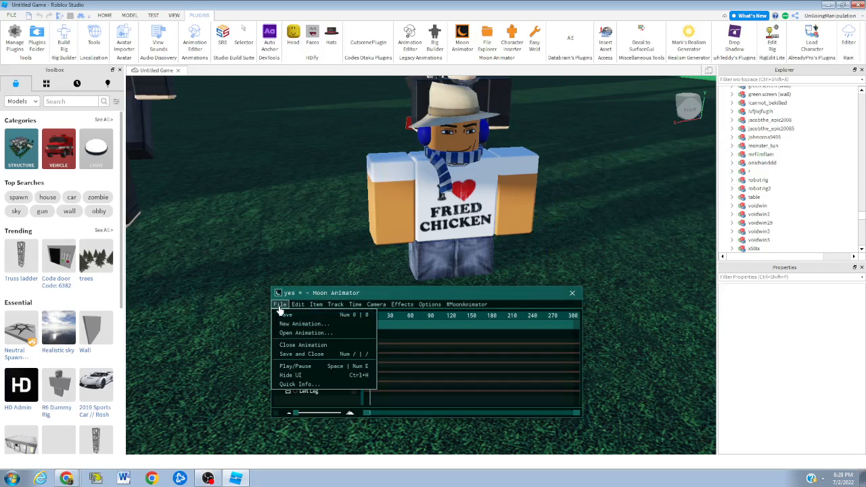
left_click(326, 384)
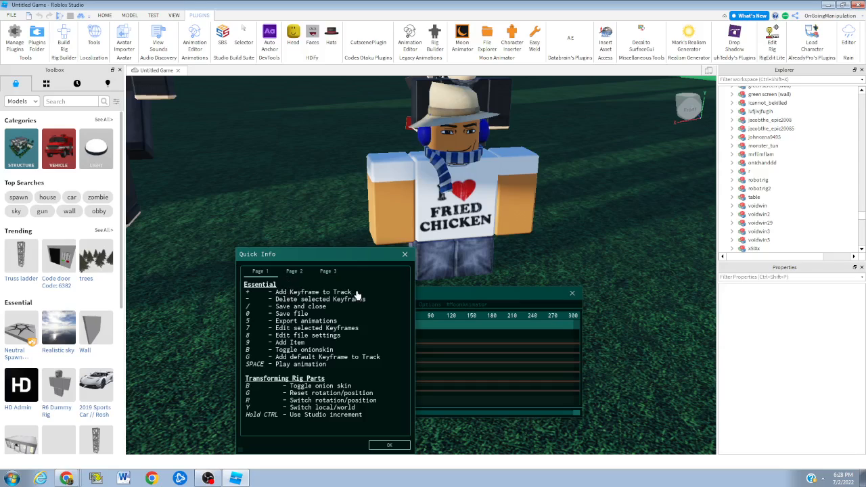
left_click(404, 257)
Try adding a torso keyframe at frame 0, and delete it
left_click(324, 348)
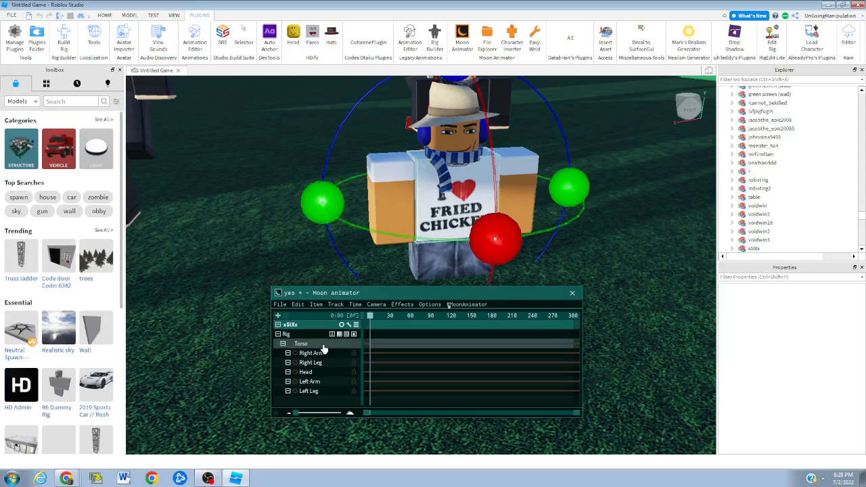
key("equal")
left_click(375, 346)
left_click(371, 345)
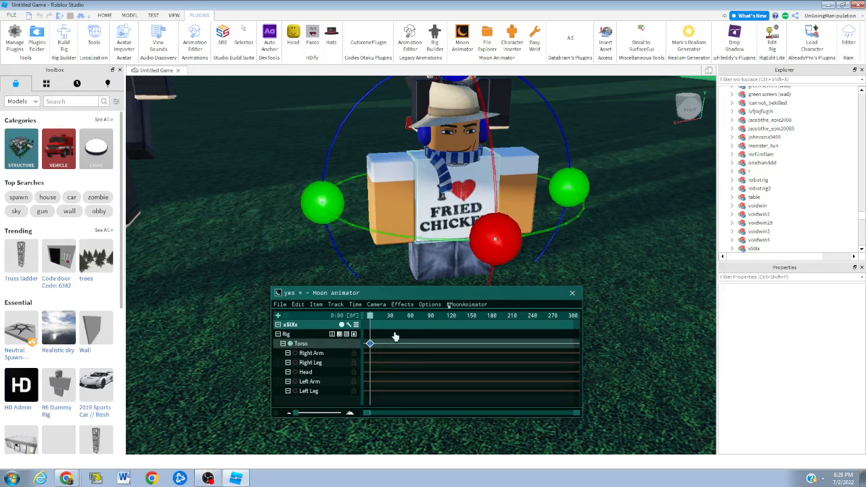
left_click(372, 323)
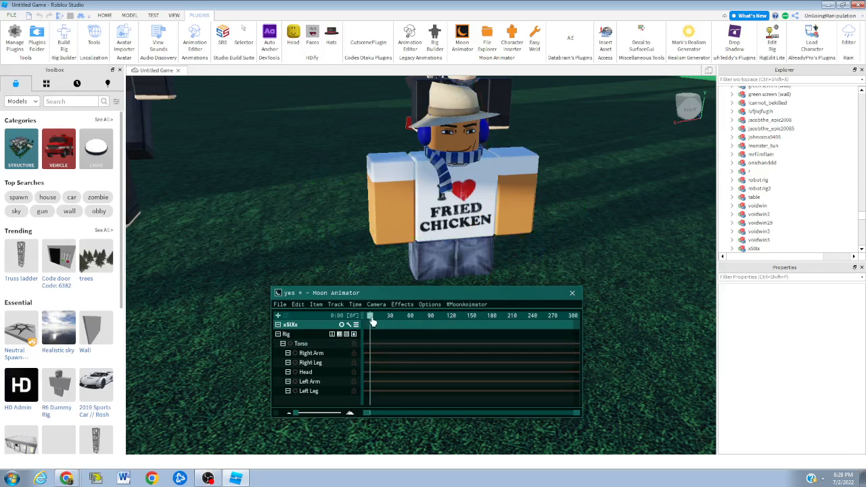
Reopen the Quick Info reference and review its keyframe shortcuts
left_click(278, 305)
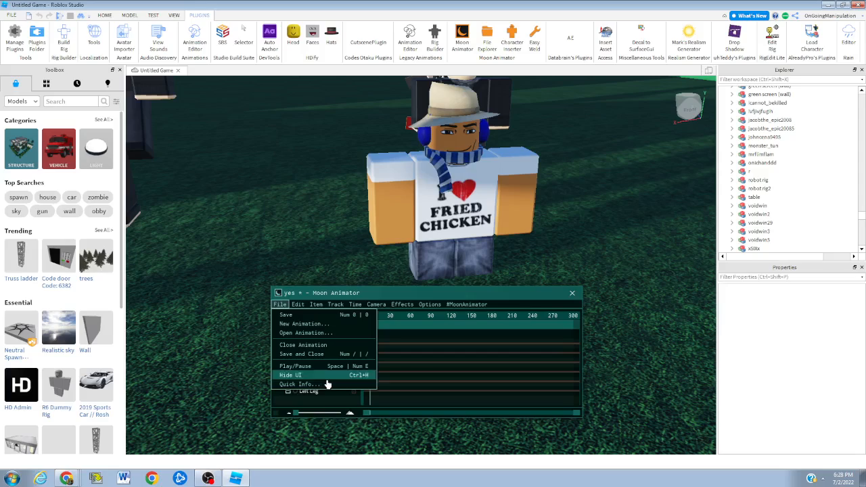
left_click(301, 384)
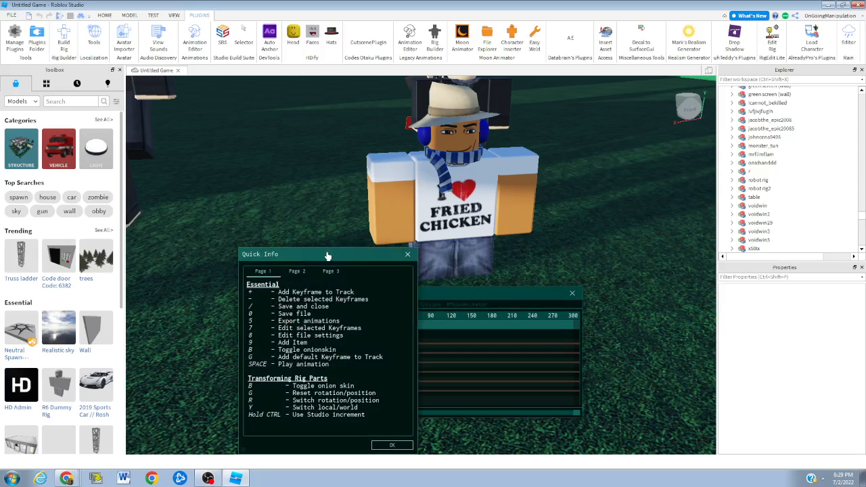
left_click(407, 255)
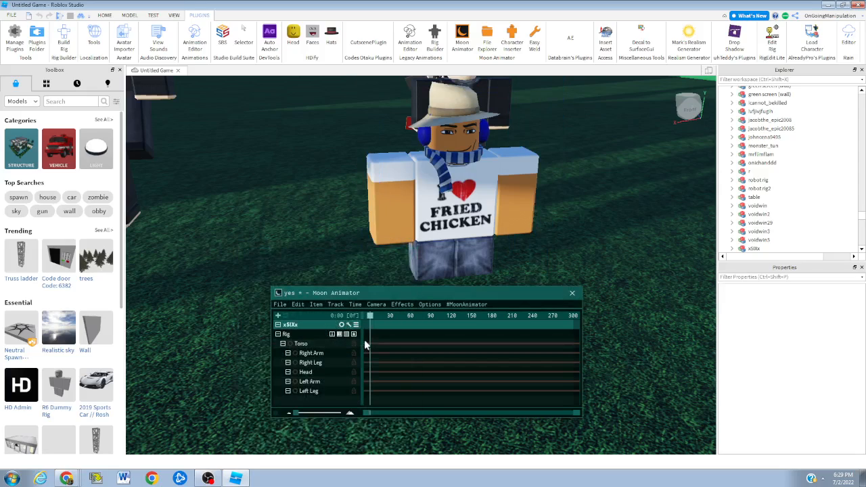
Add a torso keyframe at frame 0 and move it to about frame 36
left_click(327, 344)
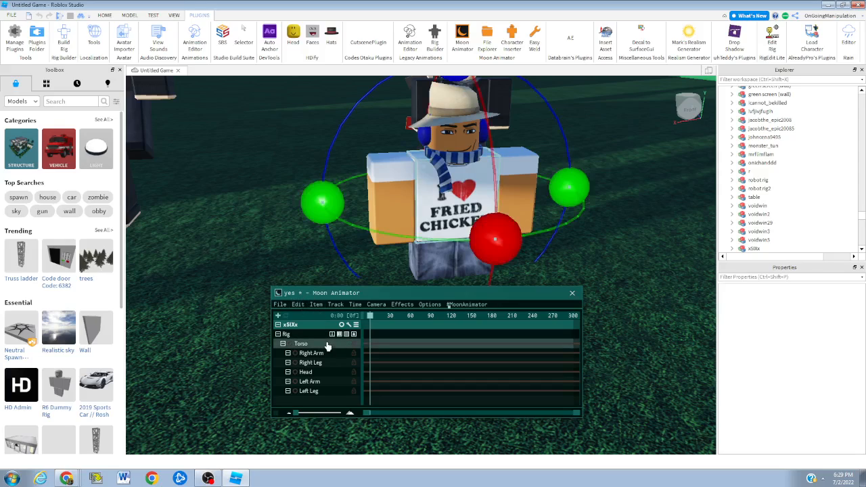
key("equal")
left_click_drag(370, 344, 395, 345)
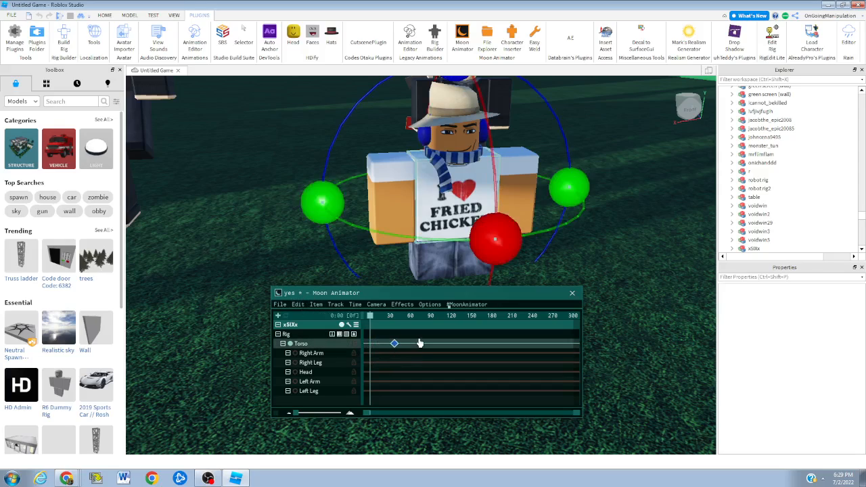
left_click(419, 343)
left_click_drag(379, 317, 354, 321)
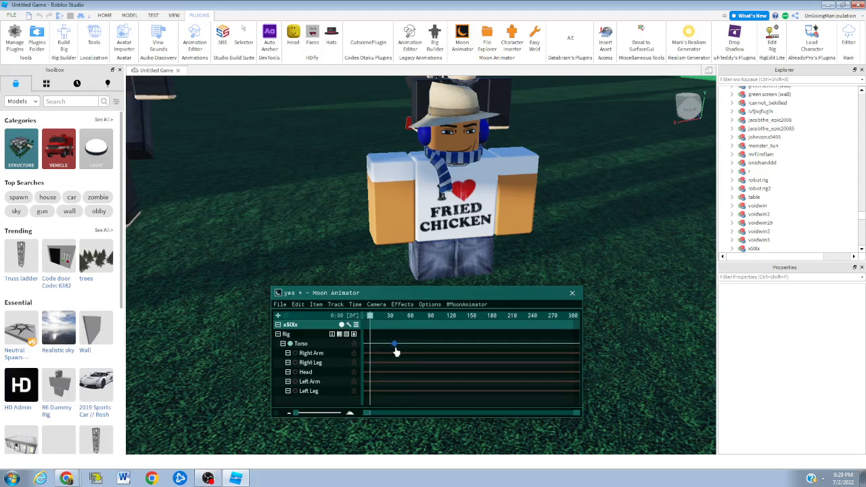
Undo the torso keyframe's move and delete the keyframe from the track
key("ctrl+z")
left_click(399, 344)
left_click(371, 343)
key("Delete")
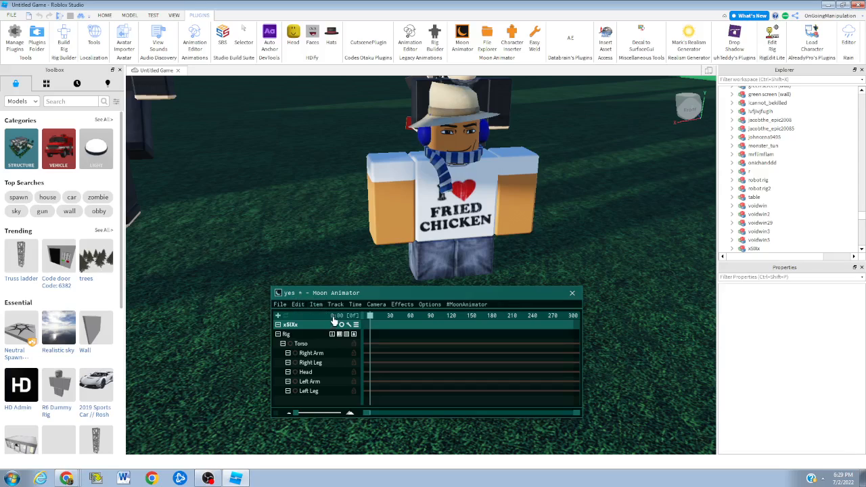
Check the save-and-close shortcut in the Quick Info reference
left_click(279, 304)
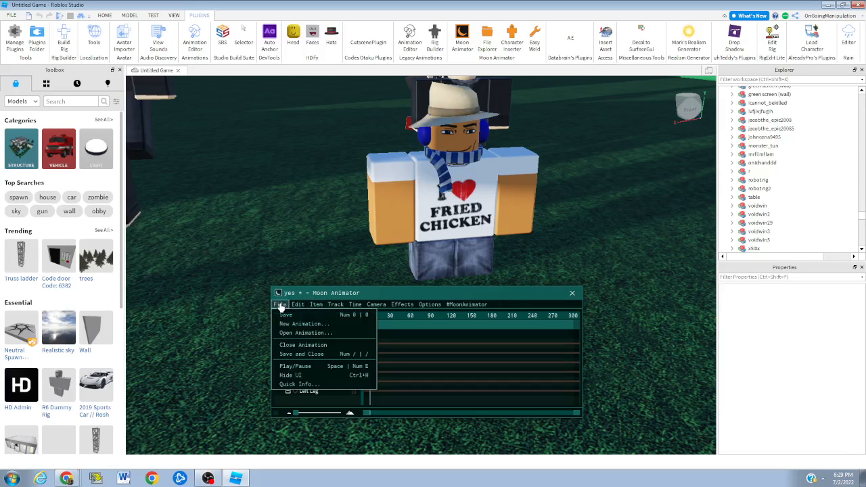
left_click(317, 384)
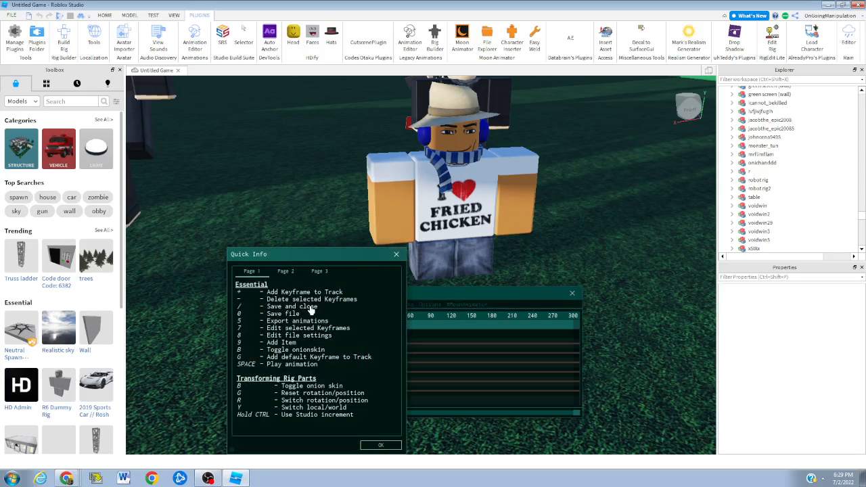
left_click(397, 255)
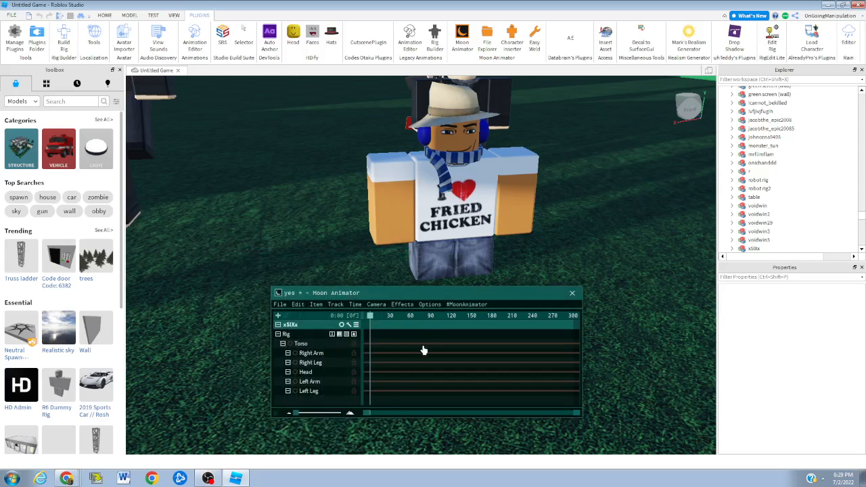
Save and close the current animation, and browse the saved files in the reopened Moon Animator without loading one
key("h")
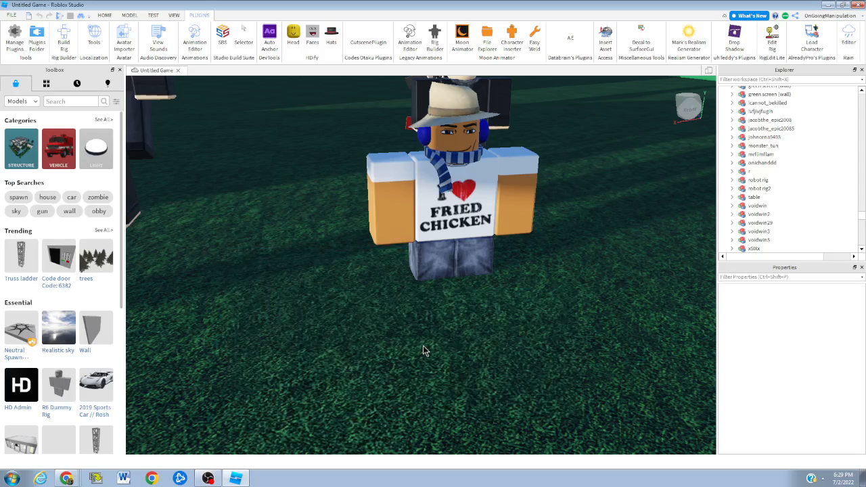
left_click(462, 38)
left_click(279, 305)
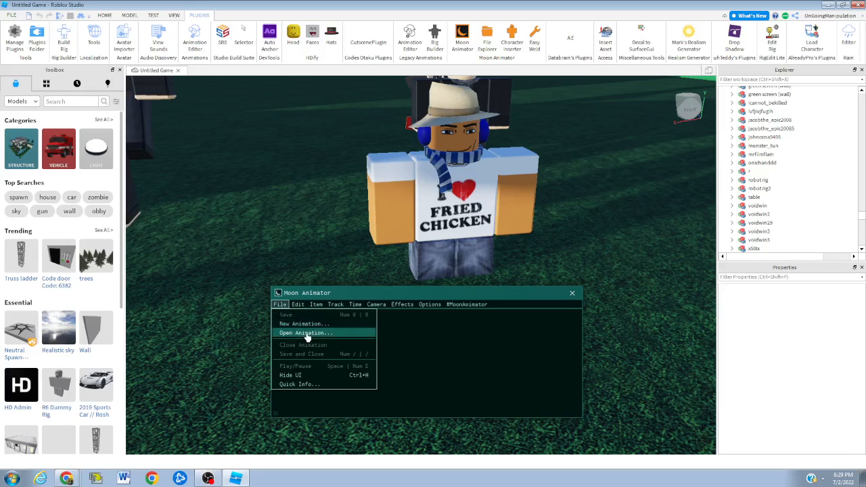
left_click(305, 332)
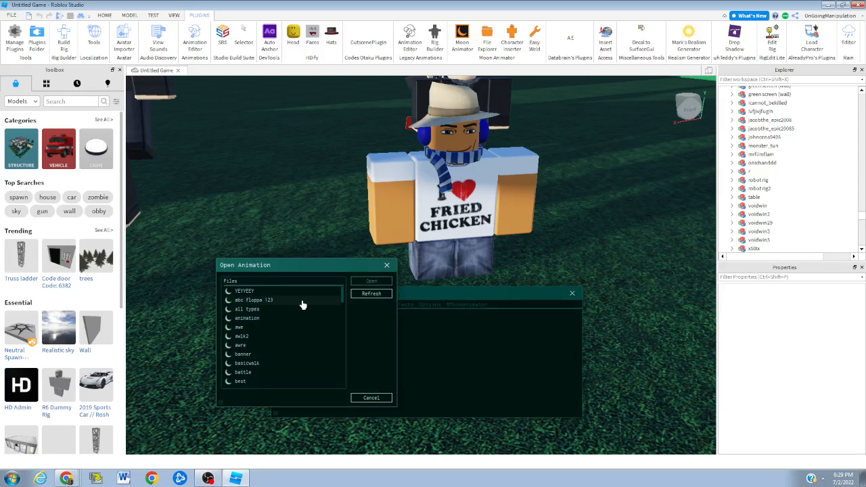
scroll(308, 314, "down", 5)
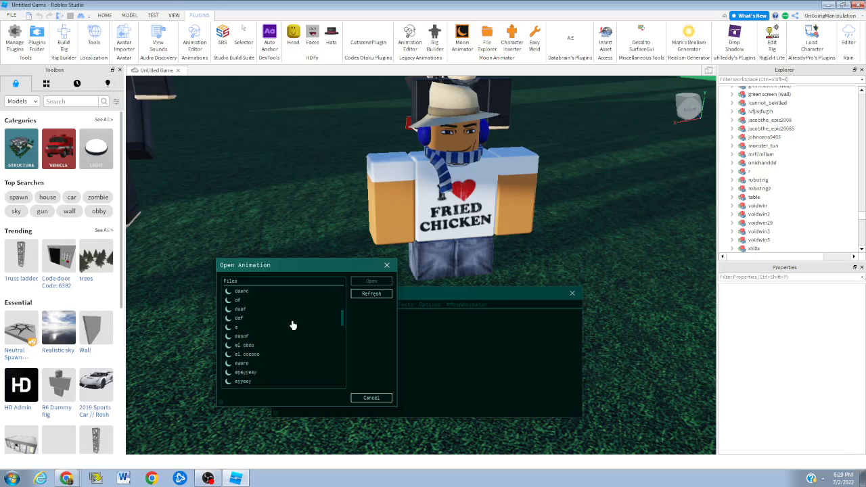
scroll(292, 325, "down", 10)
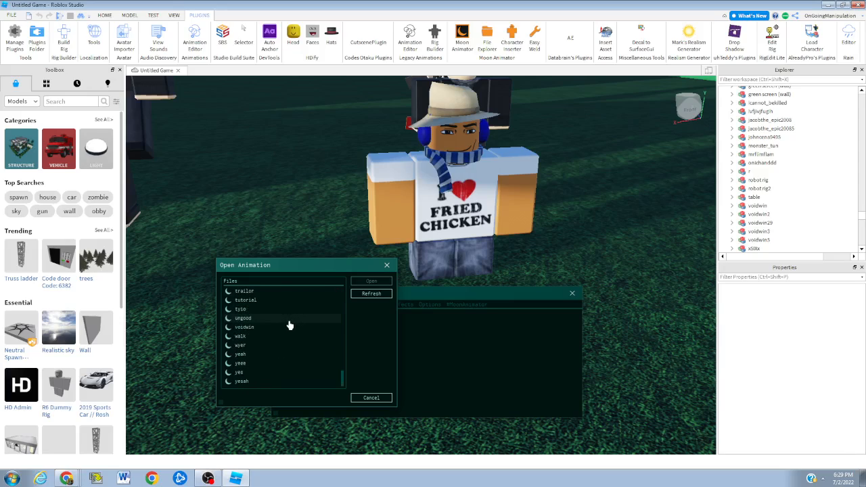
scroll(300, 304, "up", 15)
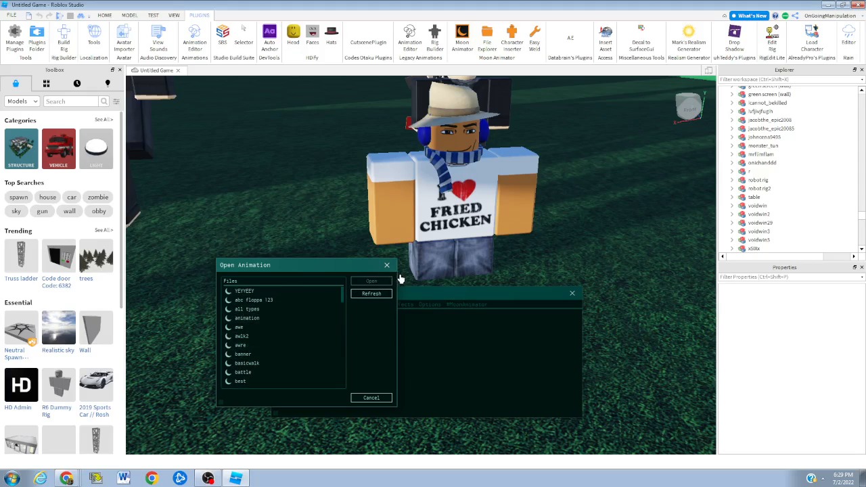
left_click(387, 265)
Create a new animation named tewawtetw and add the hat-wearing rig to it with its Rig property
left_click(280, 304)
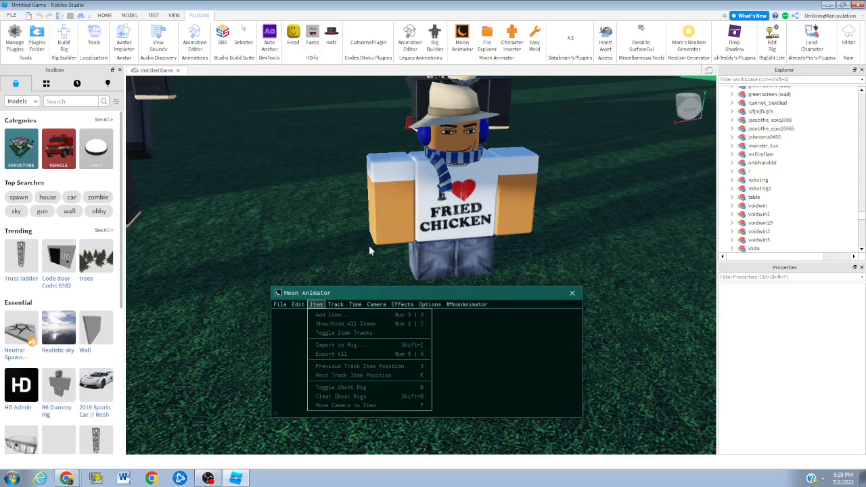
left_click(301, 327)
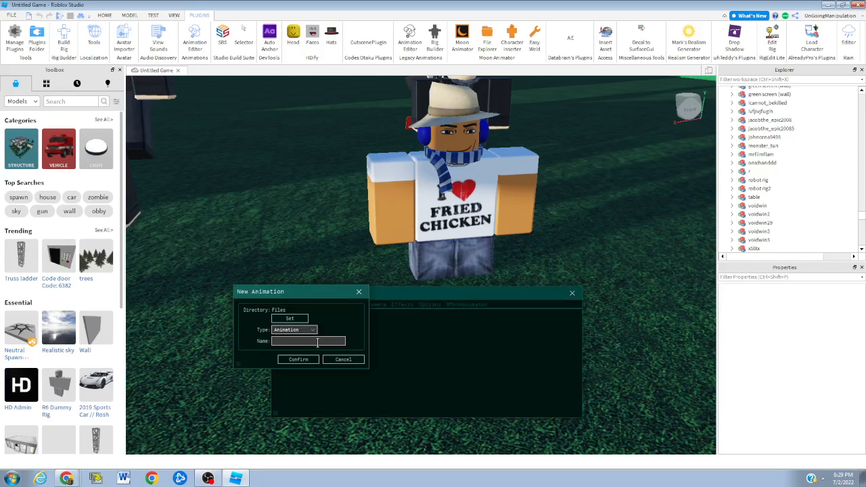
left_click(314, 361)
left_click(276, 319)
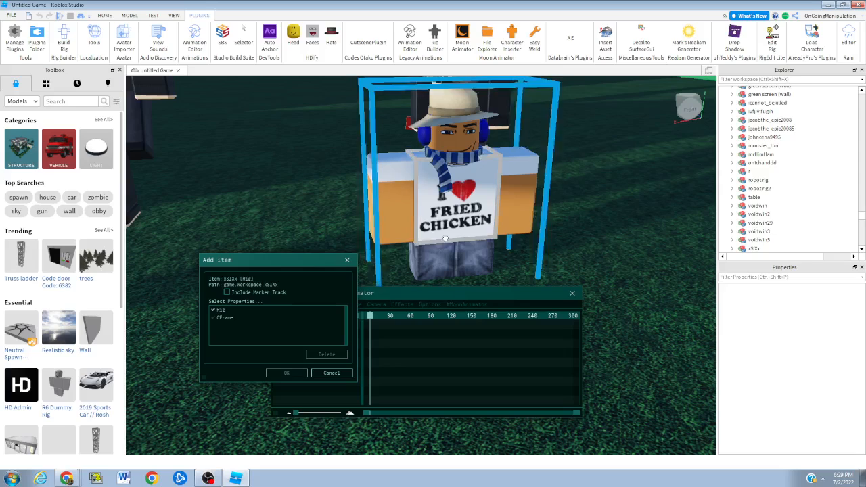
left_click(286, 372)
Raise the rig's torso at frame 0 to lift its legs out of the ground
key("r")
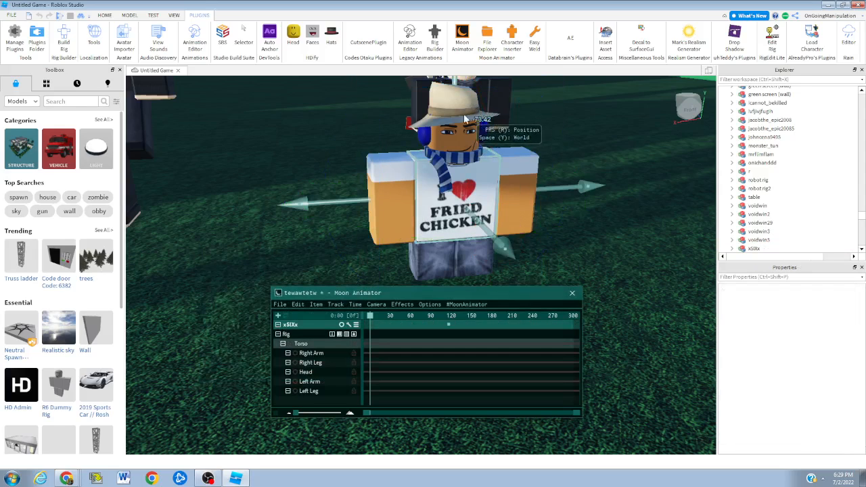
scroll(473, 123, "down", 2)
left_click_drag(456, 110, 496, 78)
scroll(541, 230, "up", 2)
left_click(527, 249)
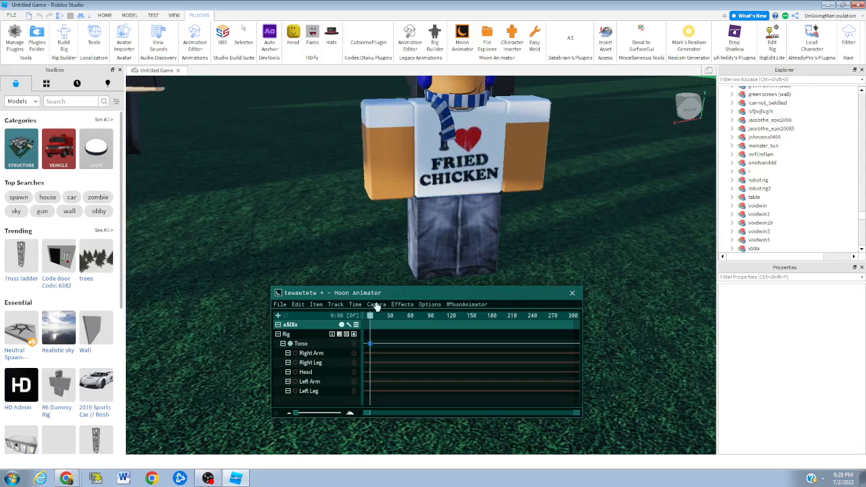
Check the export shortcut in the Quick Info reference
left_click(280, 304)
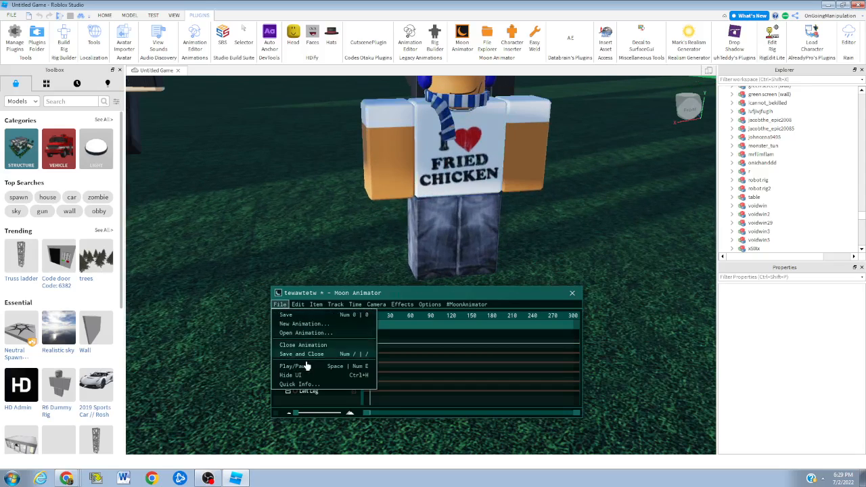
left_click(317, 384)
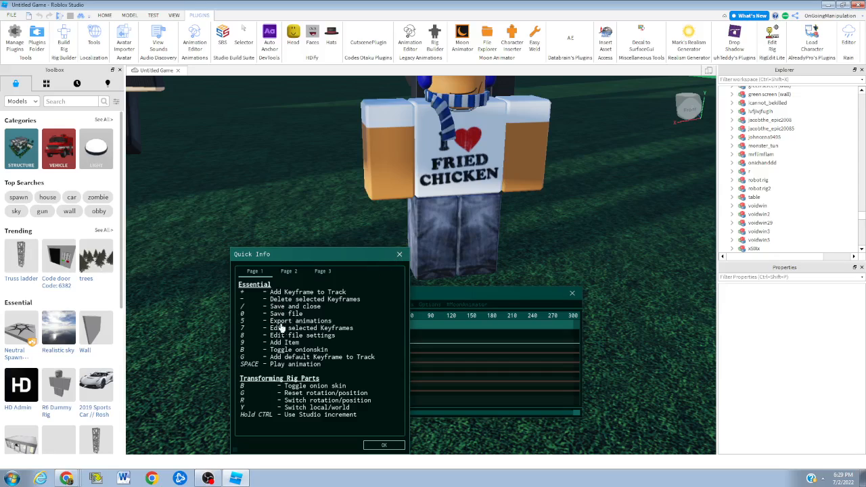
left_click(399, 254)
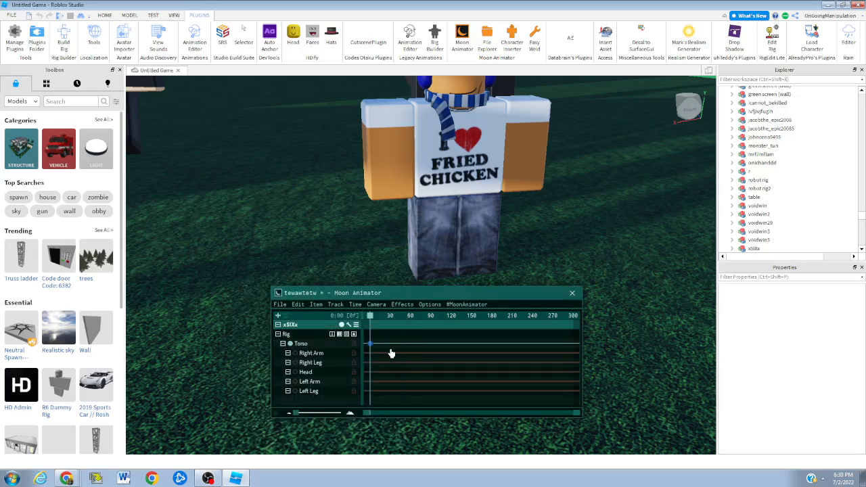
Export the tewawtetw animation and delete the exported keyframe sequence from the MoonAnimatorExport folder in ServerStorage
key("5")
scroll(835, 168, "down", 3)
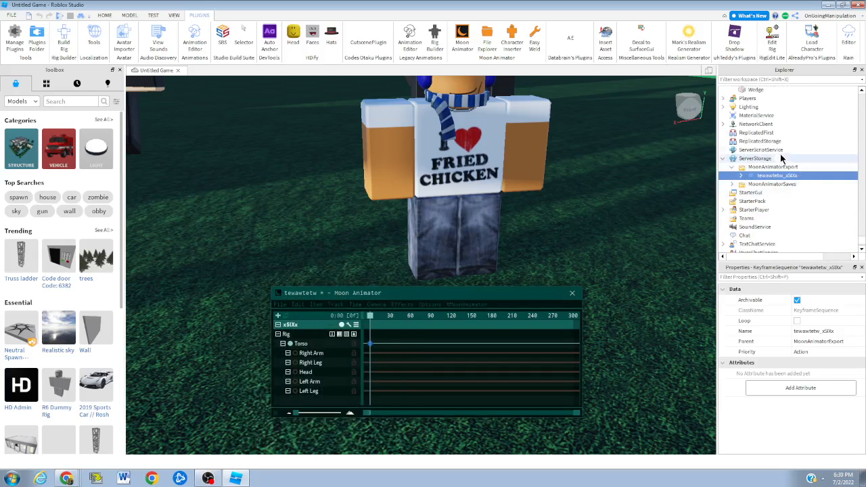
left_click(374, 294)
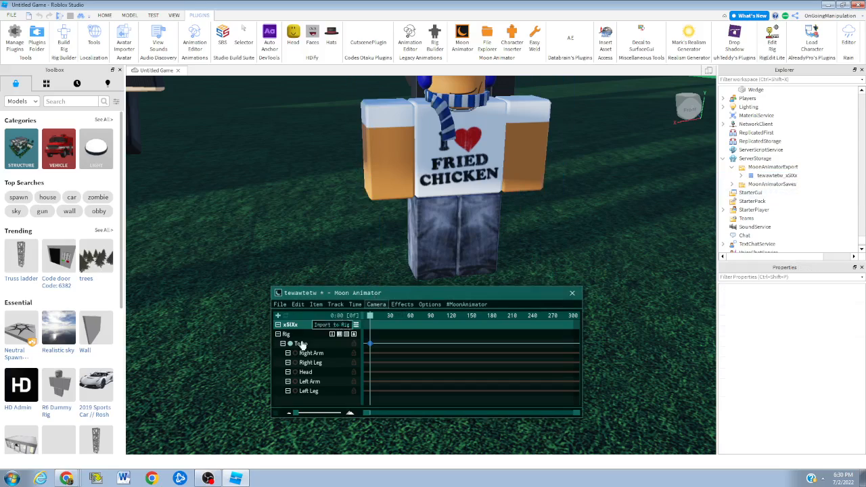
left_click(323, 307)
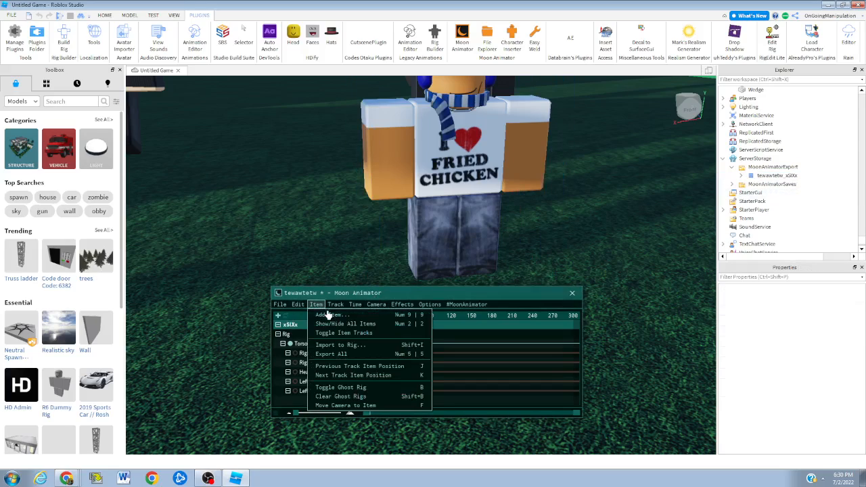
left_click(501, 357)
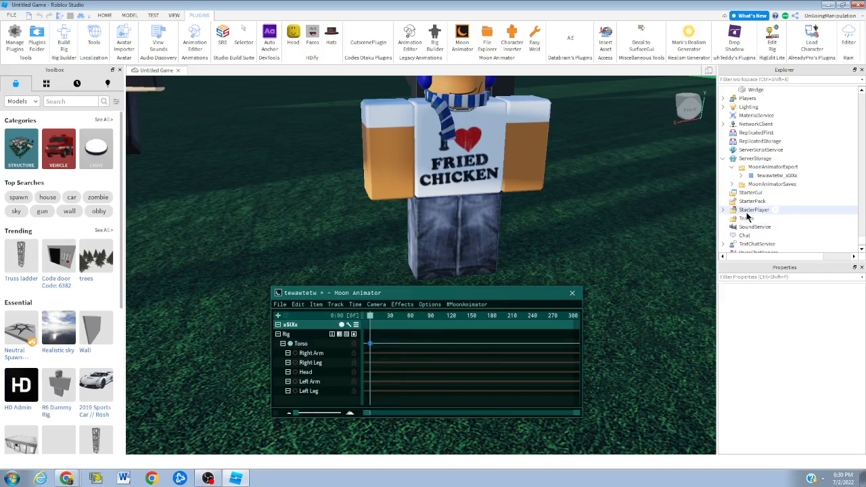
right_click(750, 176)
left_click(759, 217)
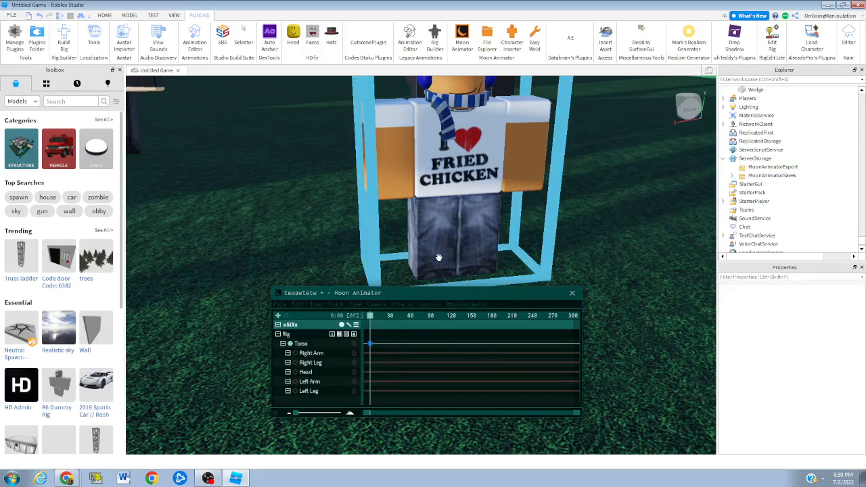
Reopen the Quick Info reference and check the shortcuts for editing keyframes and file settings
left_click(332, 296)
left_click(280, 305)
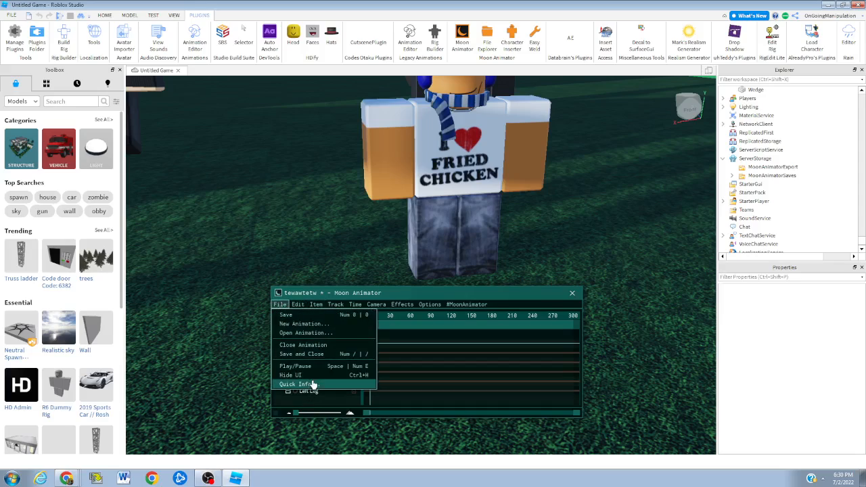
left_click(311, 383)
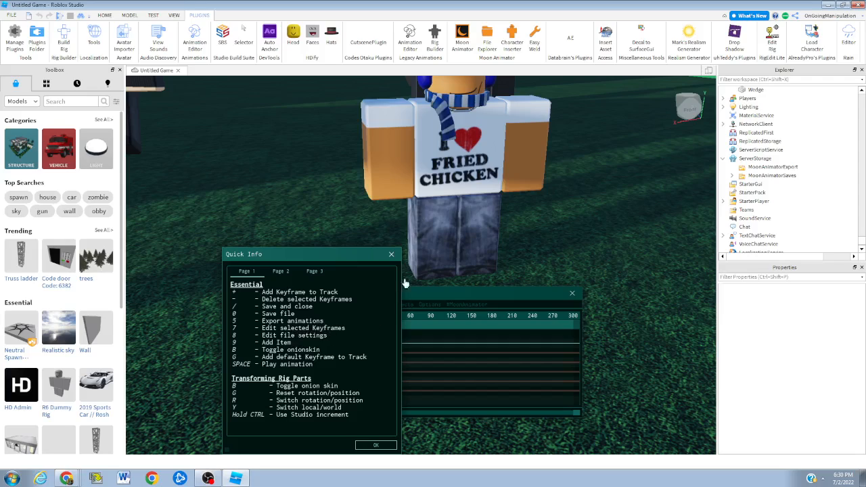
left_click(391, 253)
Delete the torso keyframe at frame 0 and raise the torso out of the ground again with a new one
left_click(370, 344)
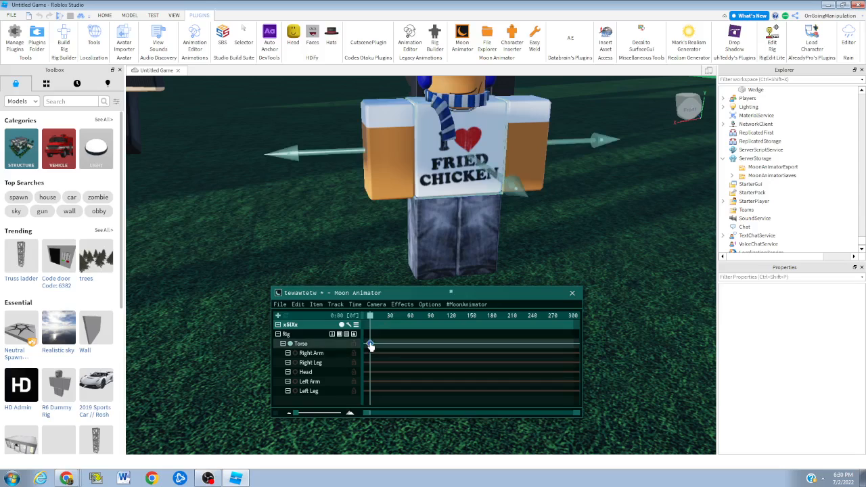
key("Delete")
left_click_drag(393, 319, 351, 330)
left_click(437, 218)
scroll(443, 217, "down", 2)
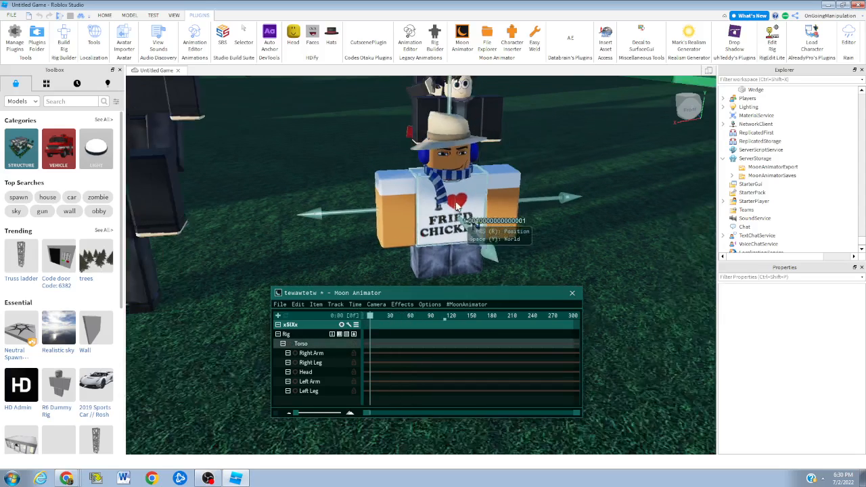
mouse_move(454, 114)
left_mouse_down()
mouse_move(478, 84)
mouse_move(447, 100)
mouse_move(450, 112)
left_mouse_up()
scroll(472, 93, "down", 3)
scroll(453, 122, "down", 2)
left_click(614, 184)
right_click_drag(614, 184, 614, 184)
Set the animation's timeline size to 1:00 in the animation settings
mouse_move(368, 414)
left_mouse_down()
mouse_move(570, 413)
mouse_move(505, 407)
mouse_move(362, 418)
left_mouse_up()
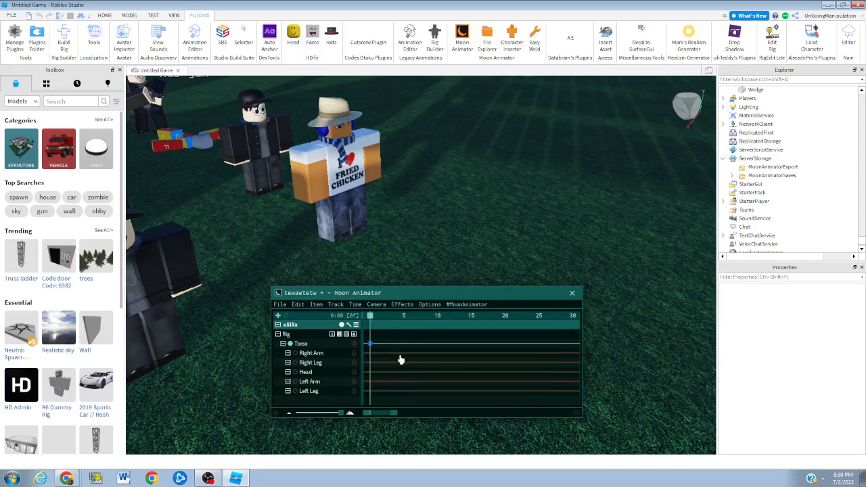
key("8")
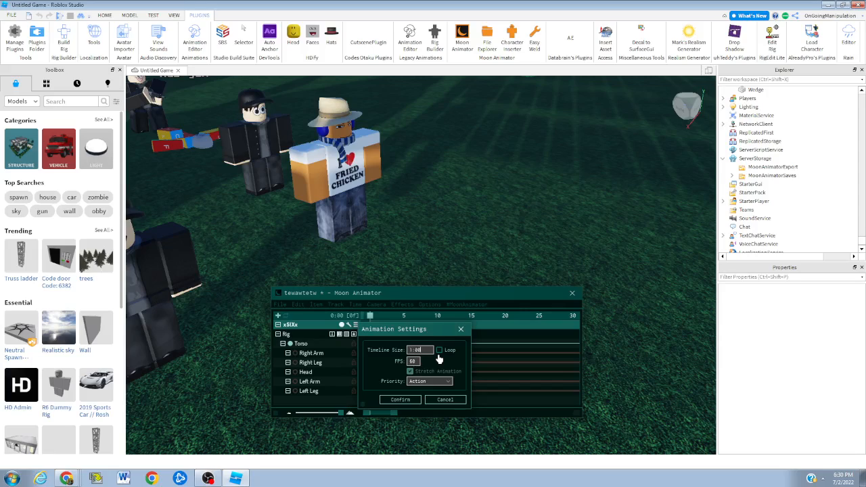
left_click(406, 399)
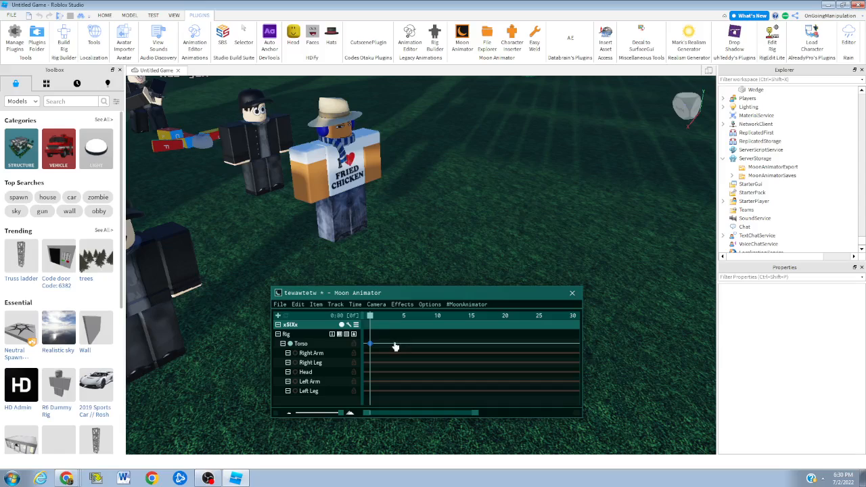
Turn the torso sideways at frame 6, tilt it about -8.5 degrees, and scrub through the motion
left_click(412, 317)
right_click_drag(384, 226, 411, 204)
left_click(383, 195)
key("r")
left_click_drag(411, 206, 366, 216)
right_click_drag(365, 216, 413, 132)
left_click_drag(403, 117, 383, 122)
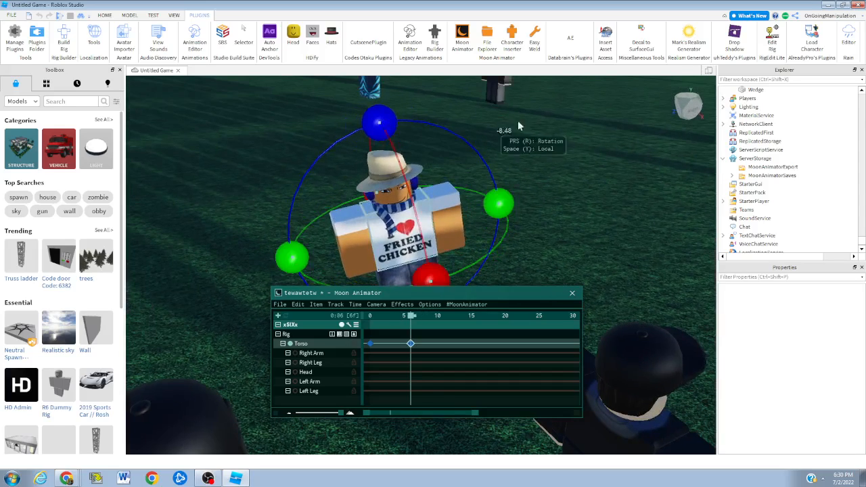
left_click(518, 120)
left_click_drag(428, 317, 352, 318)
left_click(410, 318)
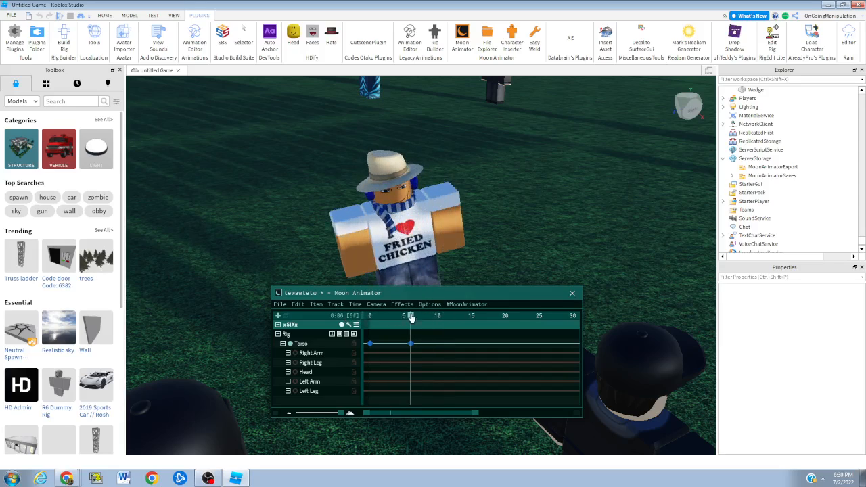
At frame 11, switch to world space and rotate the torso about -67 degrees around its vertical axis
left_click(445, 319)
left_click_drag(447, 320, 446, 321)
right_click_drag(408, 237, 428, 239)
left_click(428, 240)
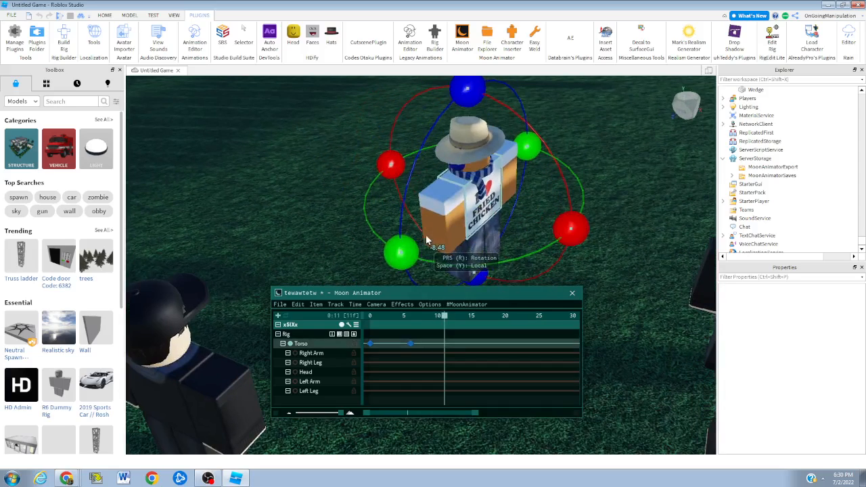
key("y")
left_click_drag(571, 222, 465, 234)
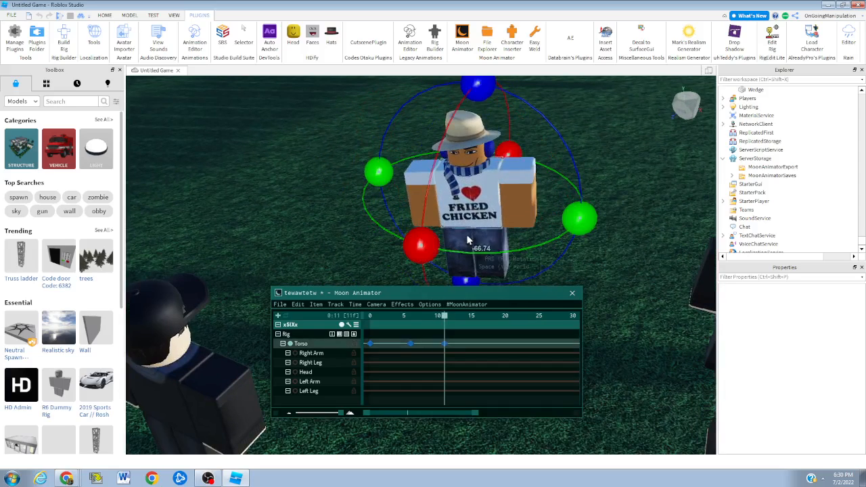
right_click_drag(466, 234, 467, 215)
mouse_move(473, 125)
left_mouse_down()
mouse_move(502, 117)
mouse_move(464, 116)
left_mouse_up()
Set the easing of the torso keyframe at frame 11 to Cubic and play the animation
left_click(565, 143)
left_click(481, 225)
left_click(559, 145)
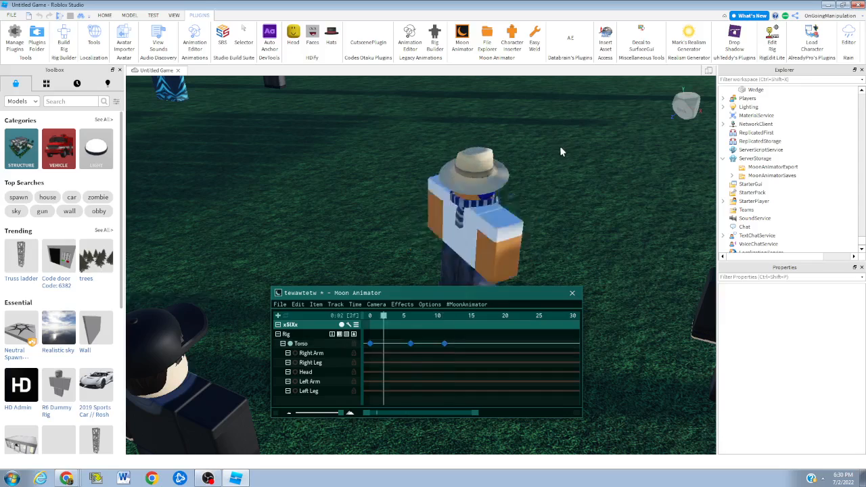
double_click(444, 344)
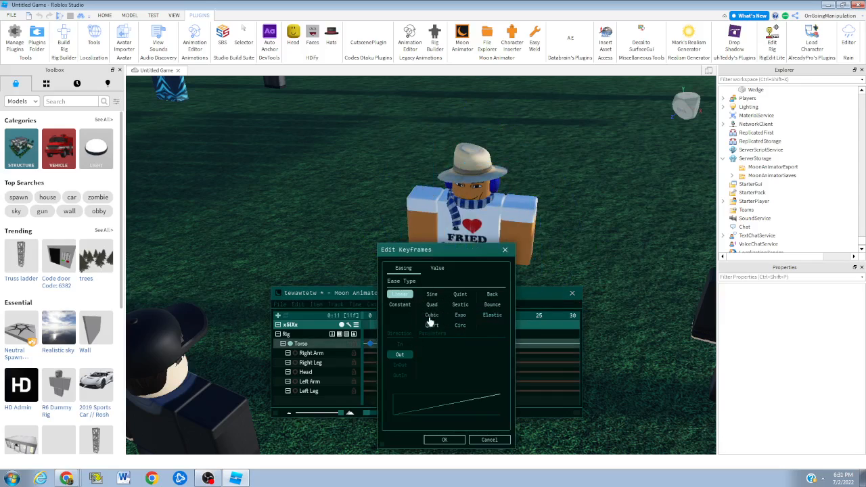
left_click(431, 317)
left_click(444, 439)
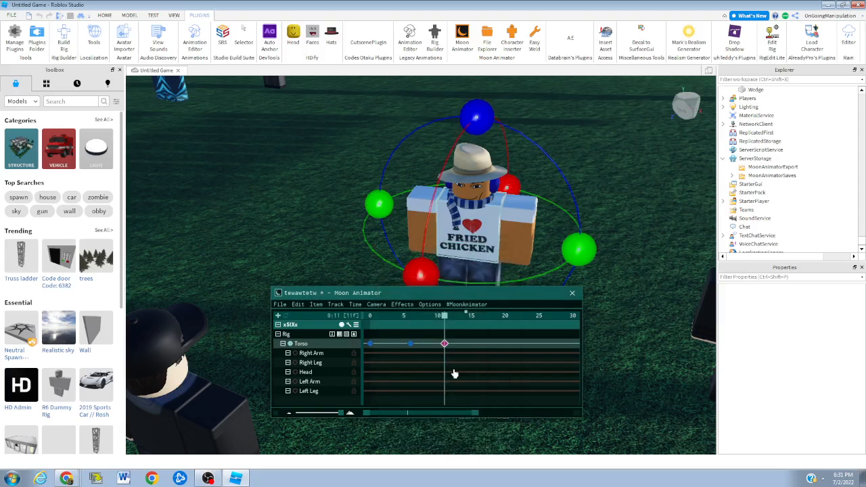
key("space")
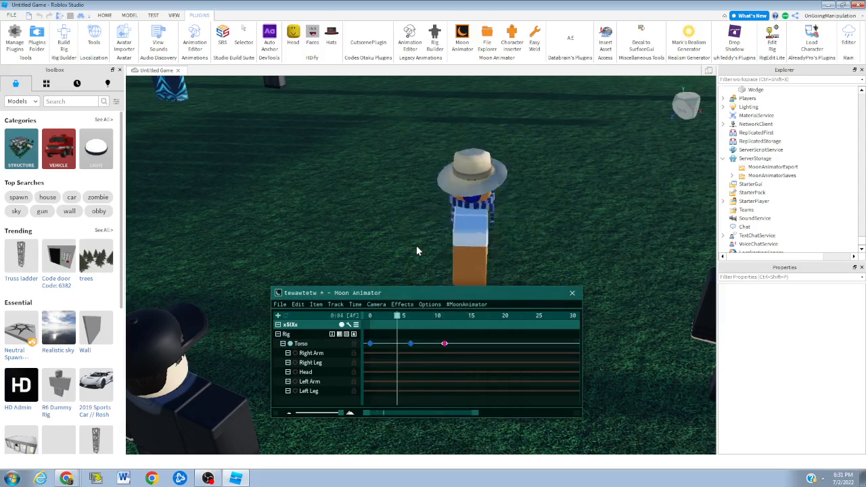
At frame 11, rotate the torso about -15.5 degrees around its vertical axis
scroll(421, 248, "up", 3)
right_click_drag(429, 251, 429, 250)
scroll(430, 253, "up", 4)
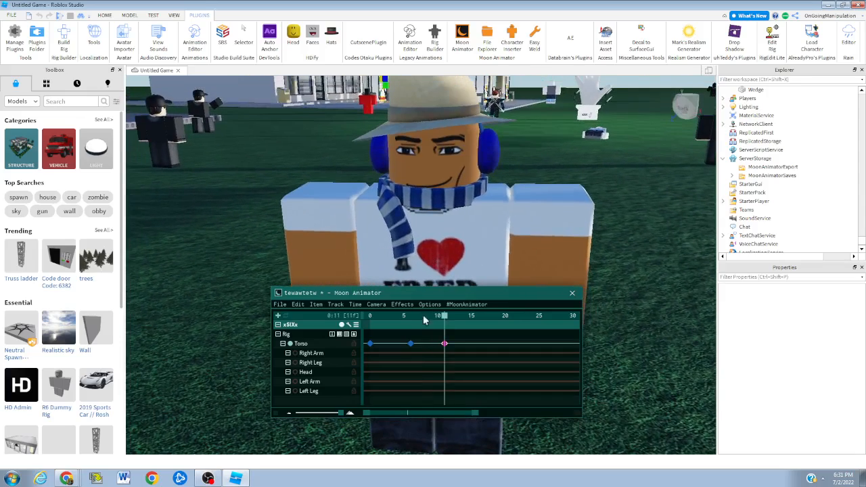
mouse_move(446, 318)
left_mouse_down()
mouse_move(425, 319)
mouse_move(444, 319)
left_mouse_up()
left_click(391, 257)
scroll(390, 257, "down", 4)
right_click_drag(391, 257, 391, 257)
left_click_drag(540, 209, 508, 222)
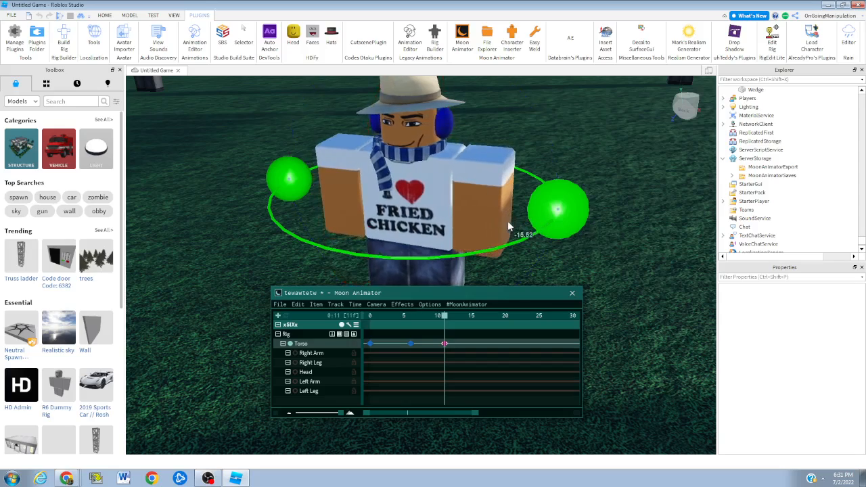
left_click(531, 253)
Add a torso keyframe at frame 13 by turning the torso slightly back around its vertical axis
left_click_drag(438, 327, 461, 322)
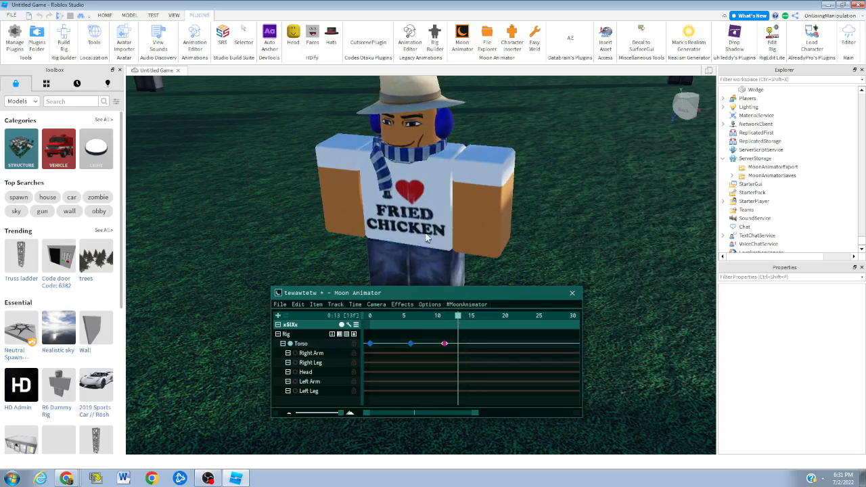
left_click(425, 234)
left_click_drag(288, 188, 307, 202)
left_click(555, 250)
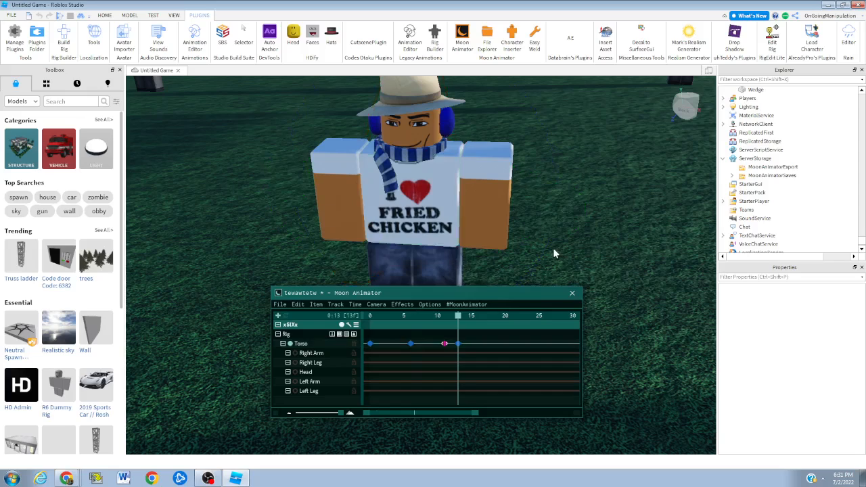
Play the animation and view the rig from farther away with the animator interface hidden
key("space")
key("space")
right_click_drag(533, 241, 532, 249)
key("h")
scroll(526, 269, "down", 4)
right_click_drag(513, 344, 511, 343)
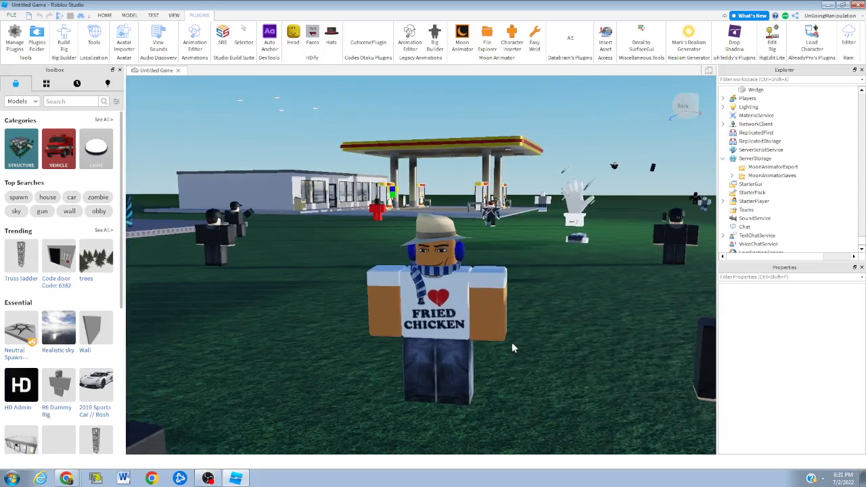
scroll(511, 343, "up", 1)
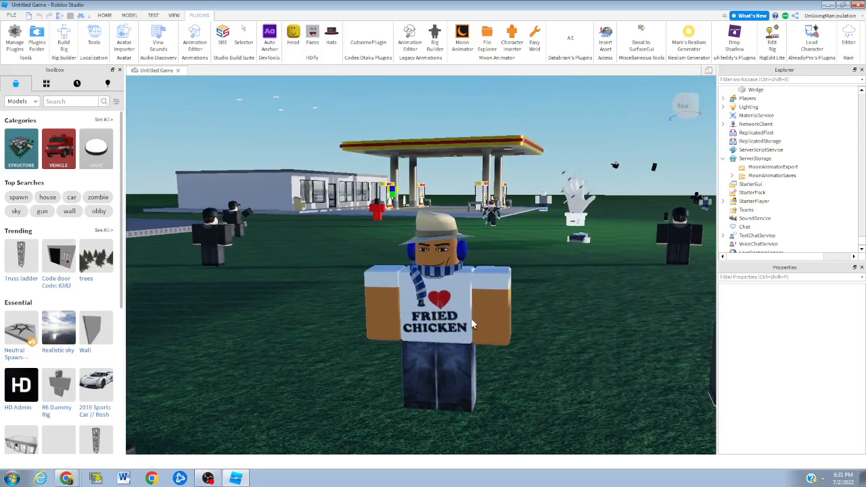
key("h")
Set the easing of the torso keyframe at frame 13 to Bounce and play the animation
left_click_drag(453, 319, 458, 348)
mouse_move(456, 318)
left_mouse_down()
mouse_move(466, 319)
mouse_move(451, 320)
left_mouse_up()
left_click(459, 345)
key("7")
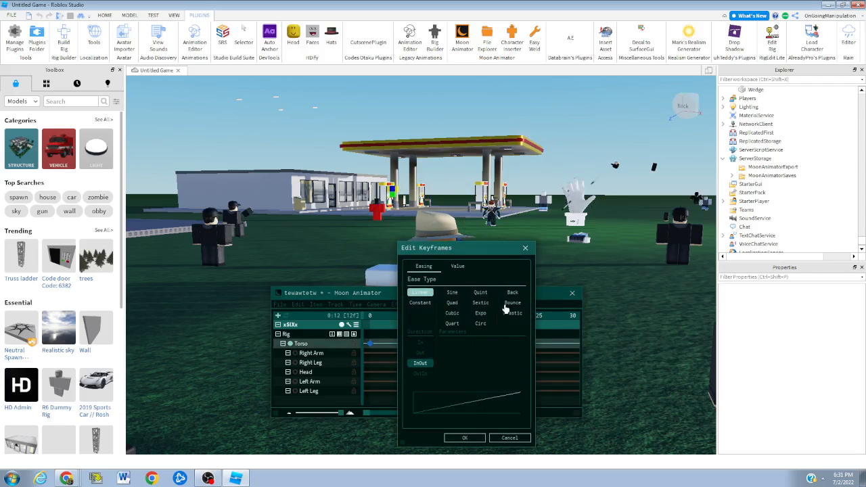
left_click(507, 305)
left_click(463, 438)
left_click(481, 448)
key("space")
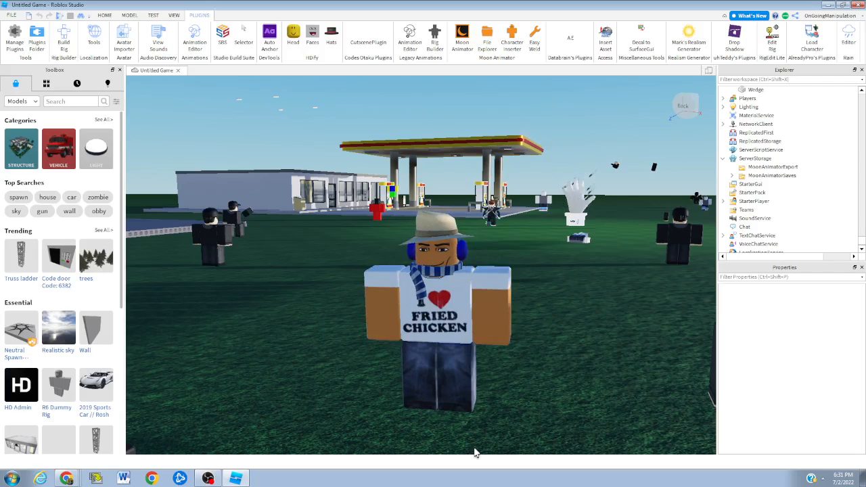
key("space")
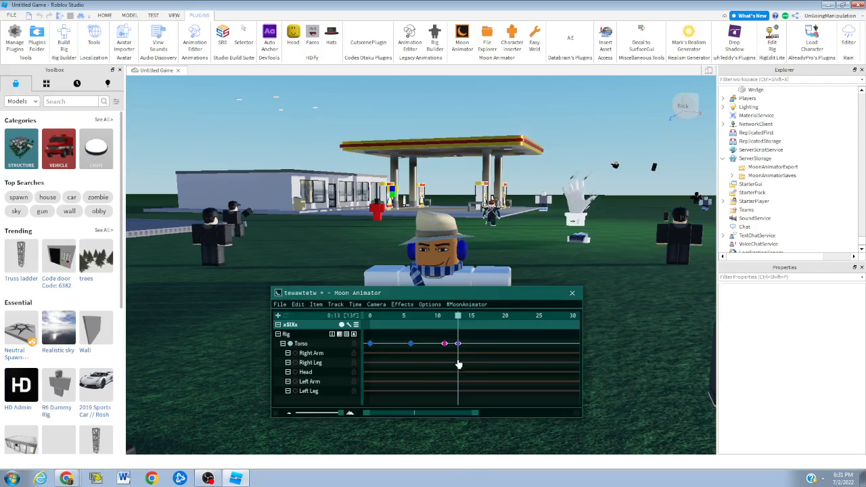
Set the easing of the torso keyframe at frame 11 back to Linear
left_click(458, 344)
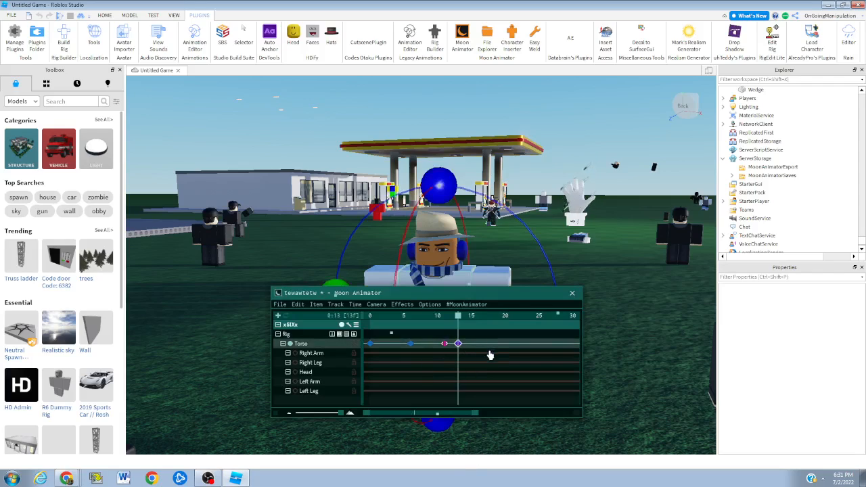
double_click(445, 344)
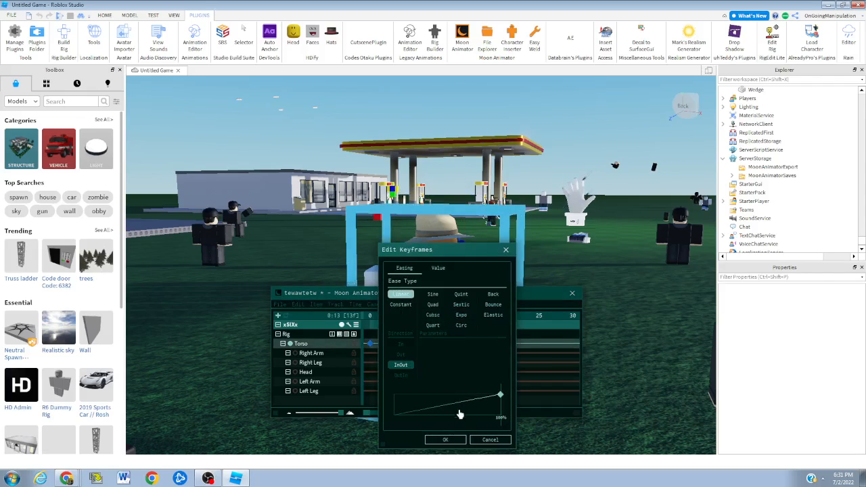
left_click(445, 440)
Set the easing of the torso keyframe at frame 13 to Cubic and play the animation with the interface hidden
double_click(451, 343)
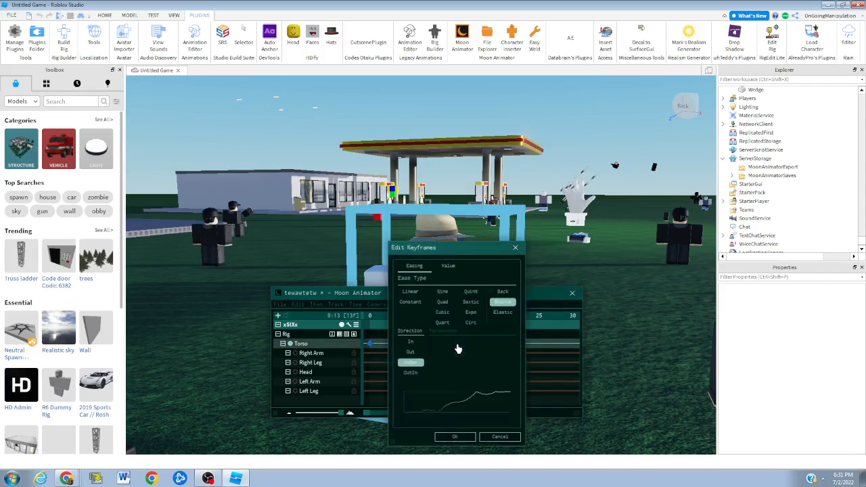
left_click(441, 313)
left_click(462, 438)
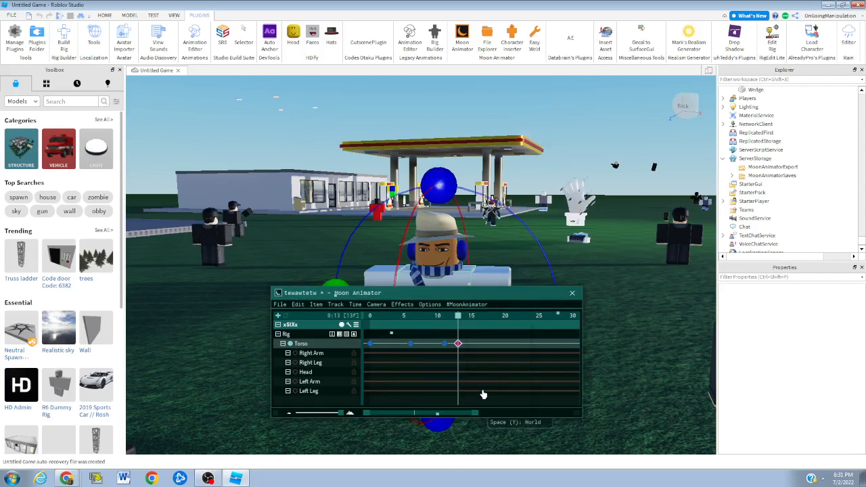
key("h")
key("space")
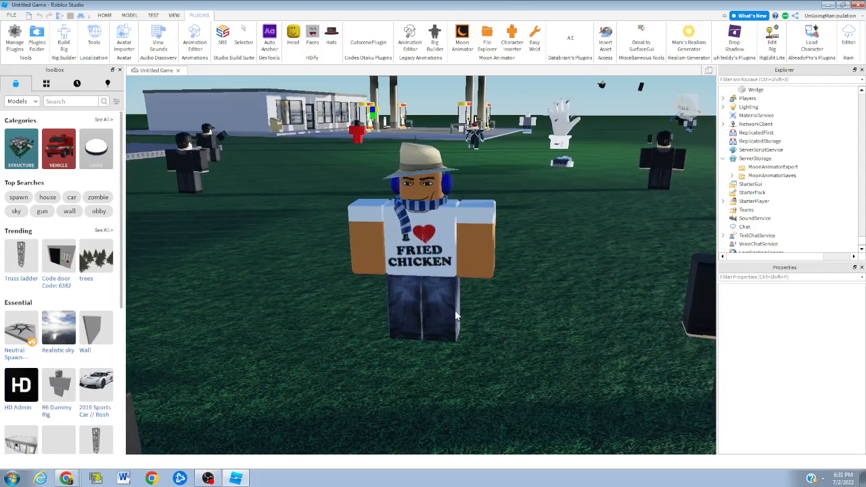
Examine the easing options and CFrame value of the torso keyframe at frame 13 without changing them
left_click(457, 344)
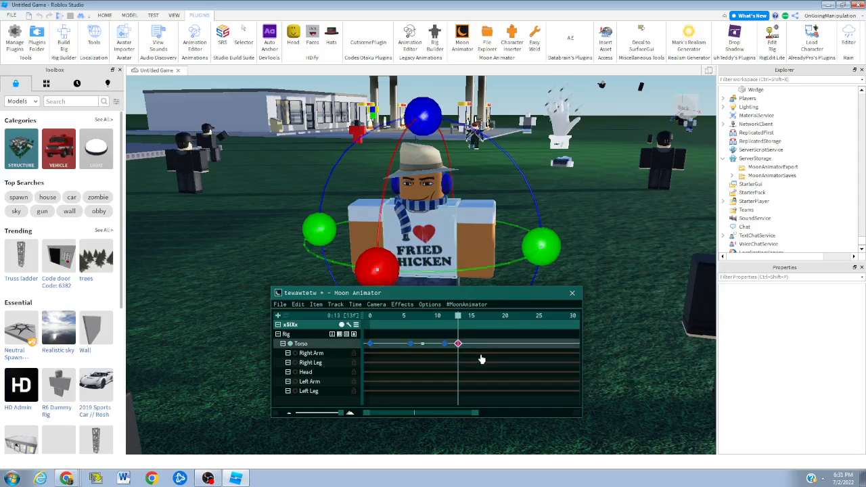
key("7")
left_click(448, 277)
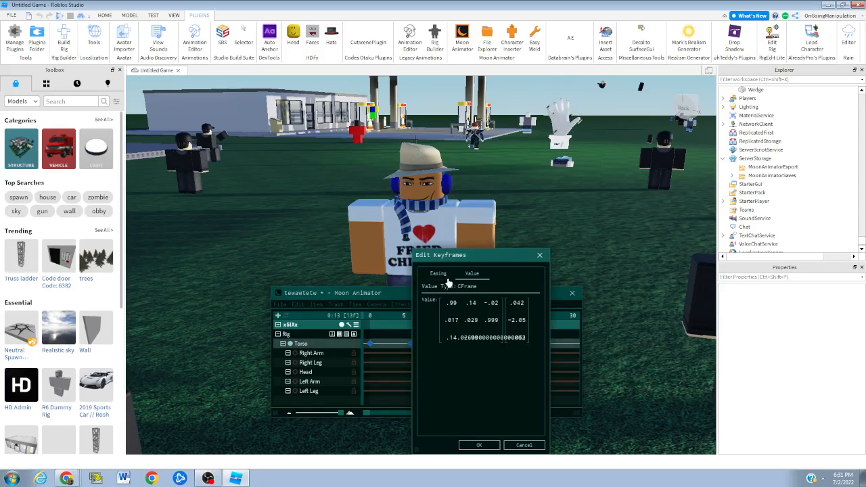
left_click(446, 274)
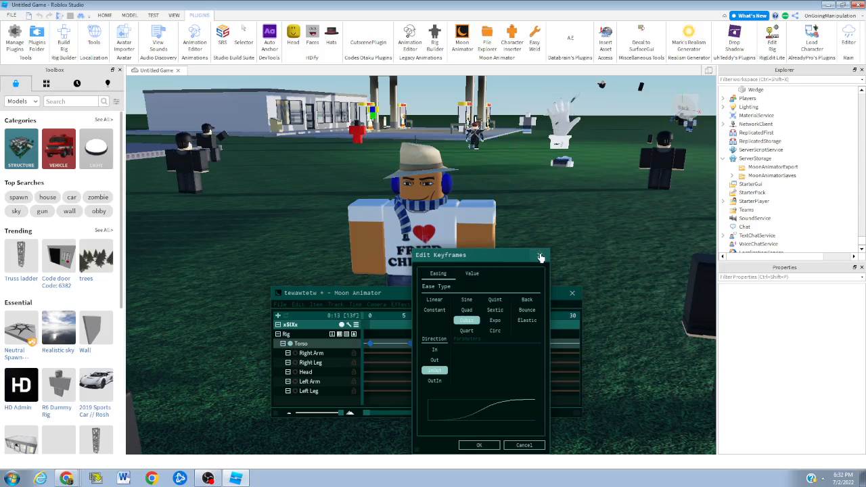
left_click(540, 256)
left_click(457, 345)
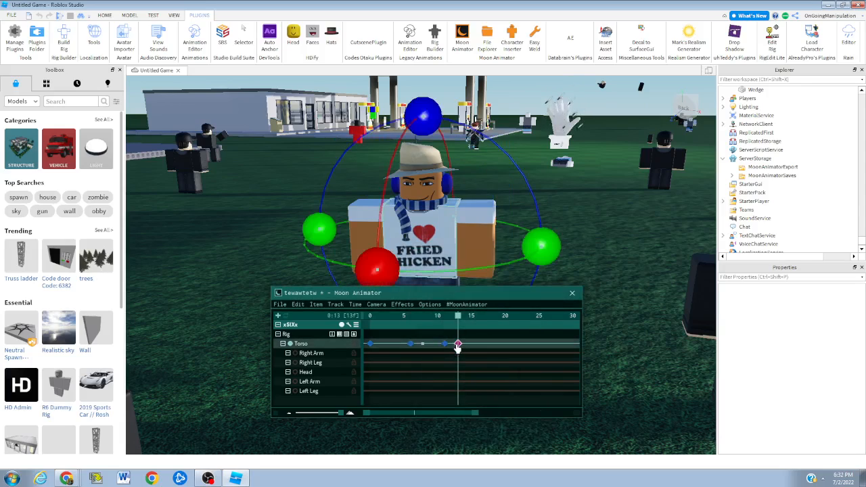
double_click(457, 344)
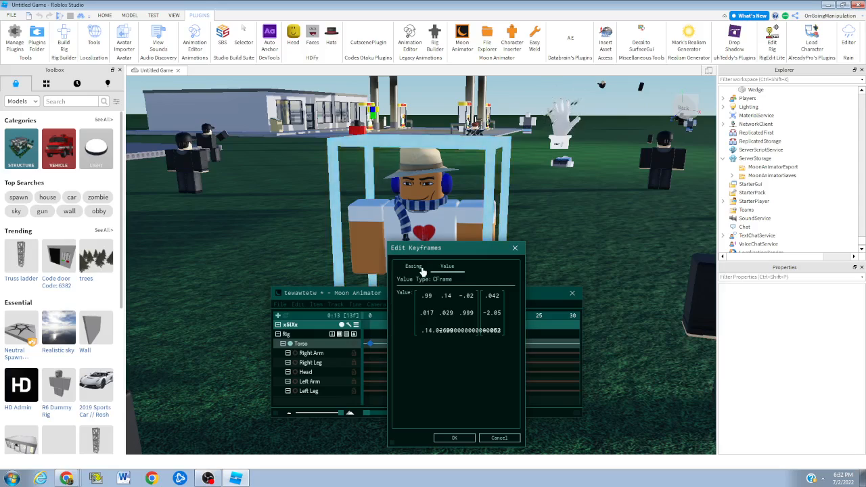
left_click(421, 268)
left_click(452, 268)
left_click(422, 268)
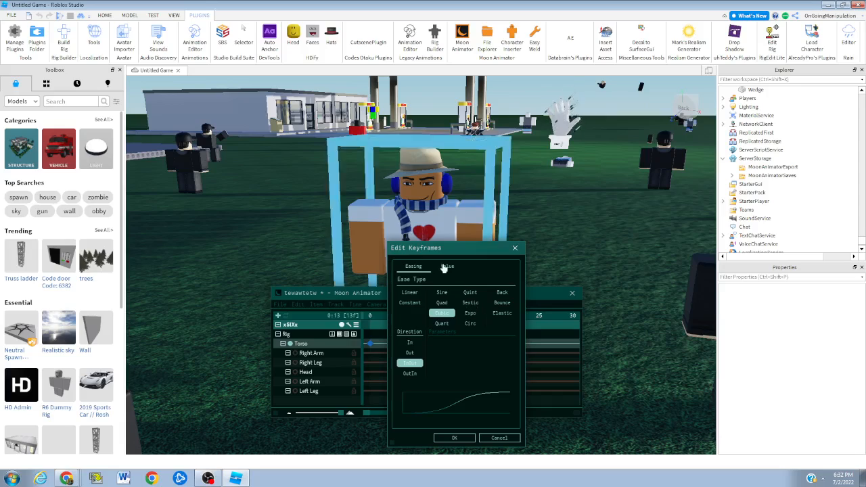
left_click(447, 266)
left_click(514, 248)
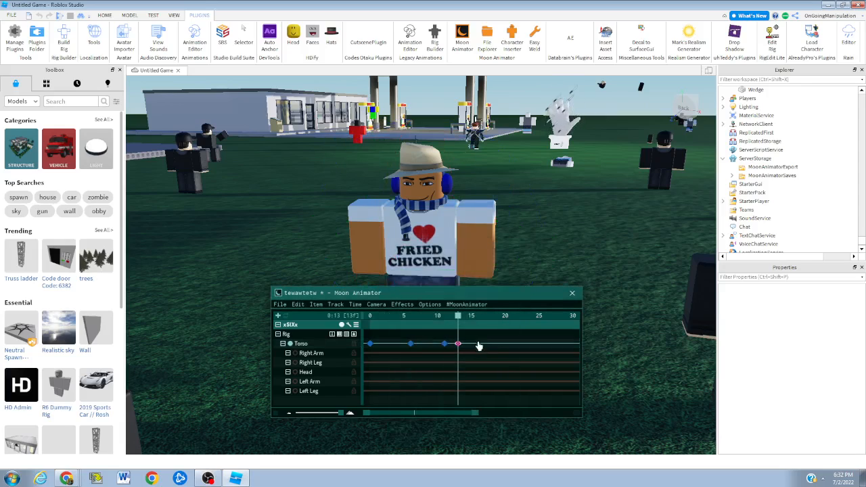
Read the essential and rig-transform shortcuts on the first page of Quick Info
left_click(280, 303)
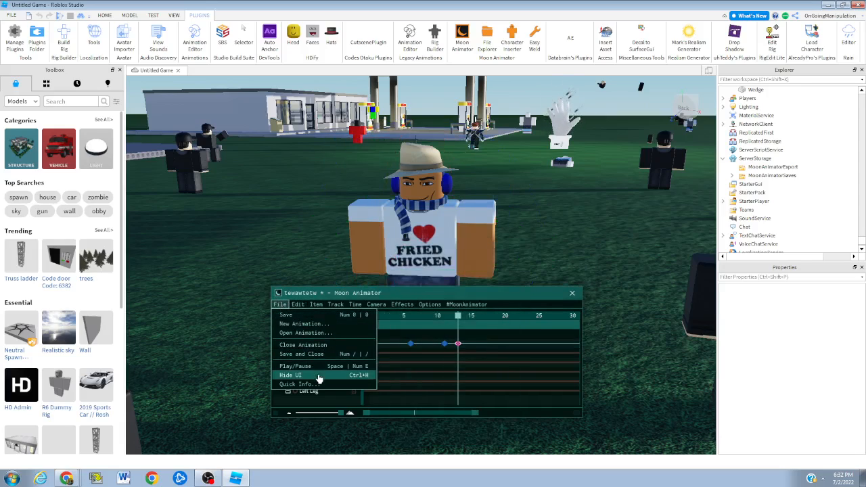
left_click(297, 384)
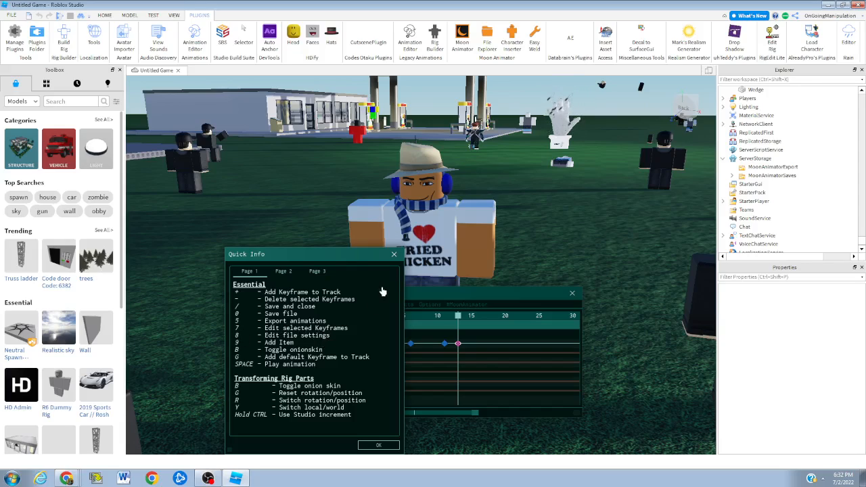
left_click(393, 254)
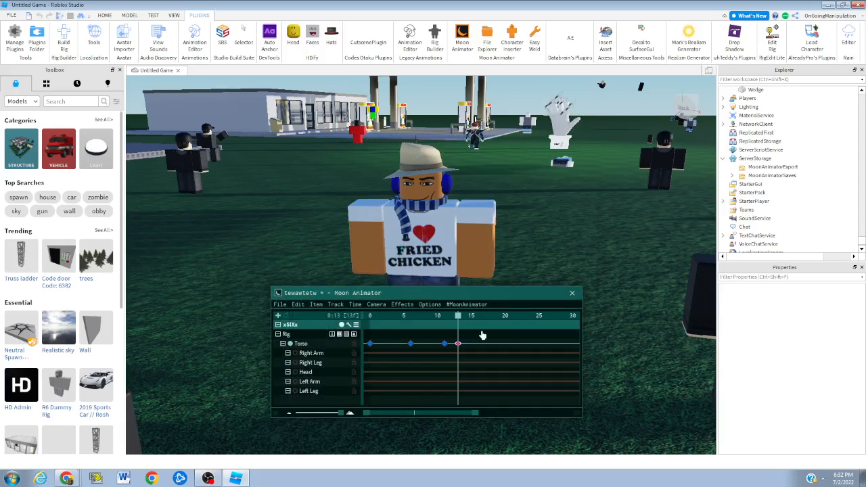
Set the animation's priority to Movement in the animation settings and play it back
key("4")
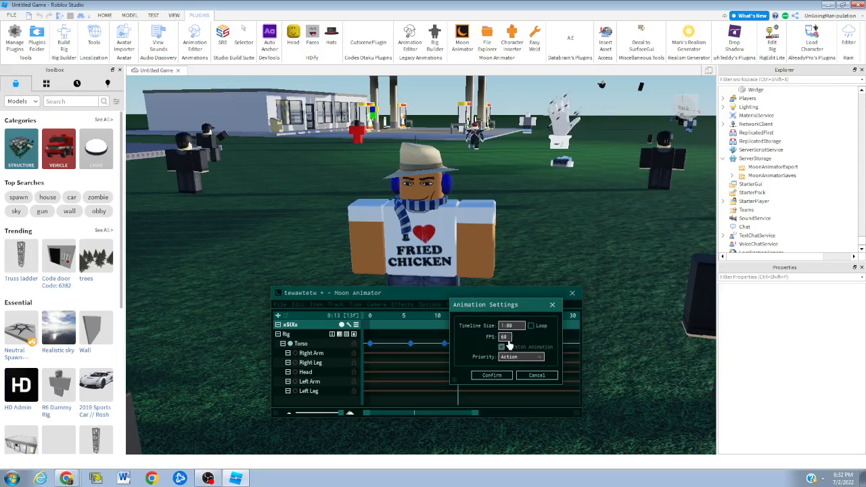
left_click(521, 357)
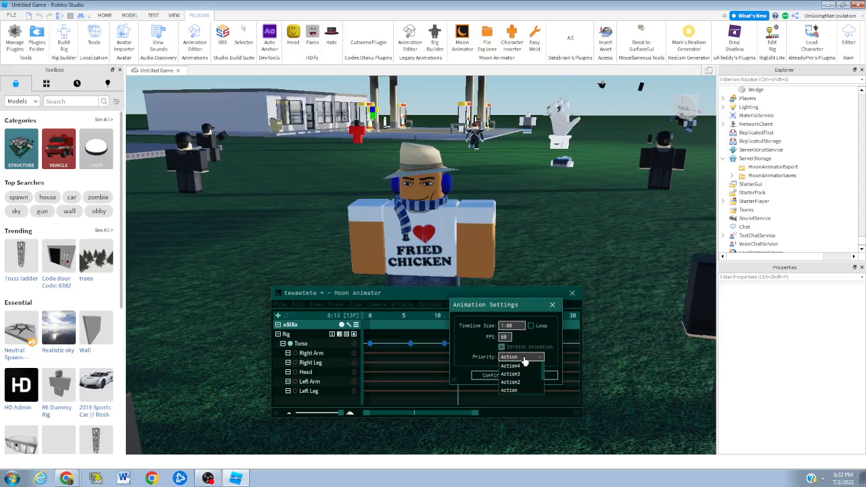
scroll(524, 378, "down", 3)
left_click(510, 375)
left_click(491, 376)
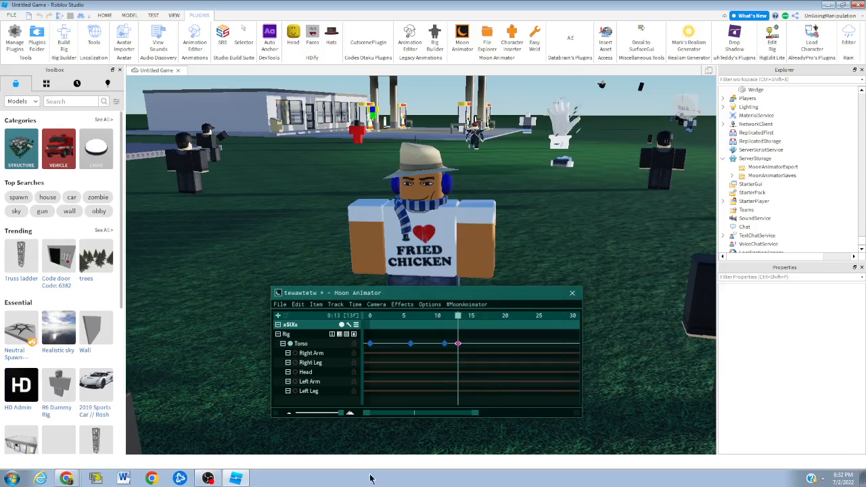
key("space")
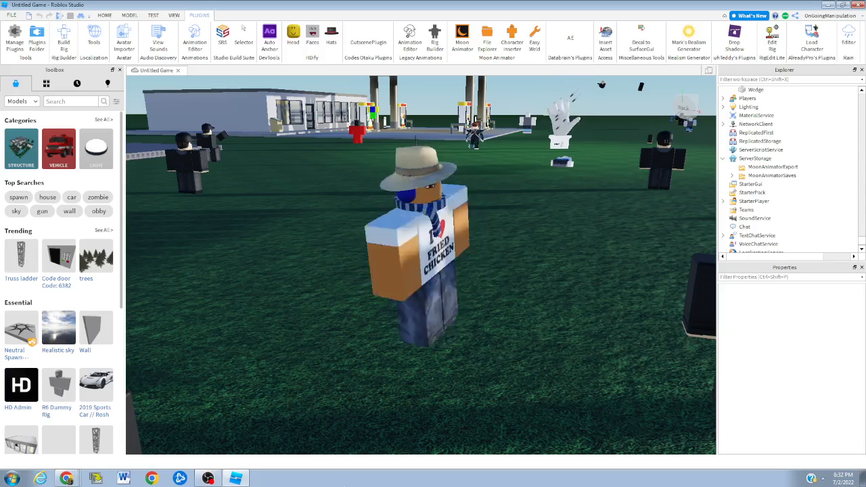
key("space")
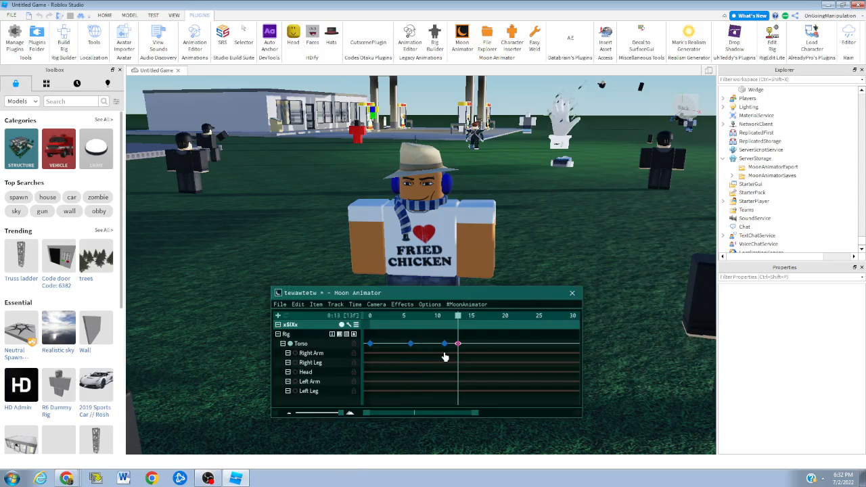
Set the animation's priority to Idle in the animation settings and play it back
key("4")
left_click(466, 371)
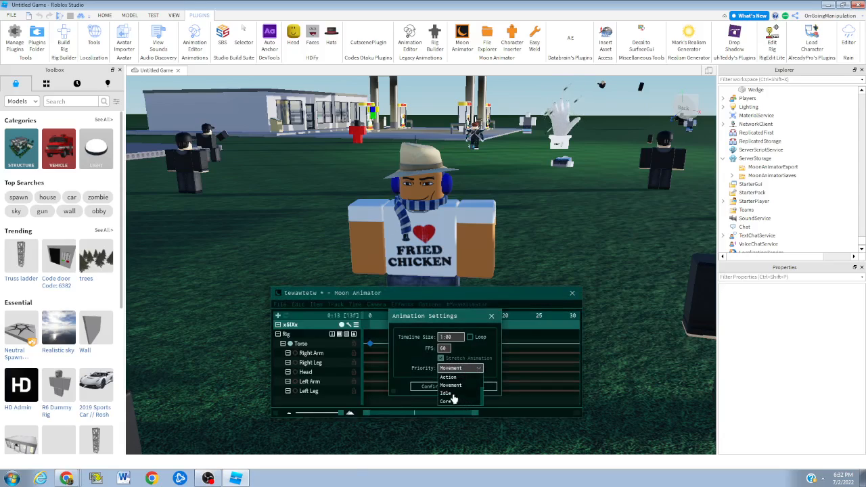
left_click(452, 394)
left_click(437, 386)
key("space")
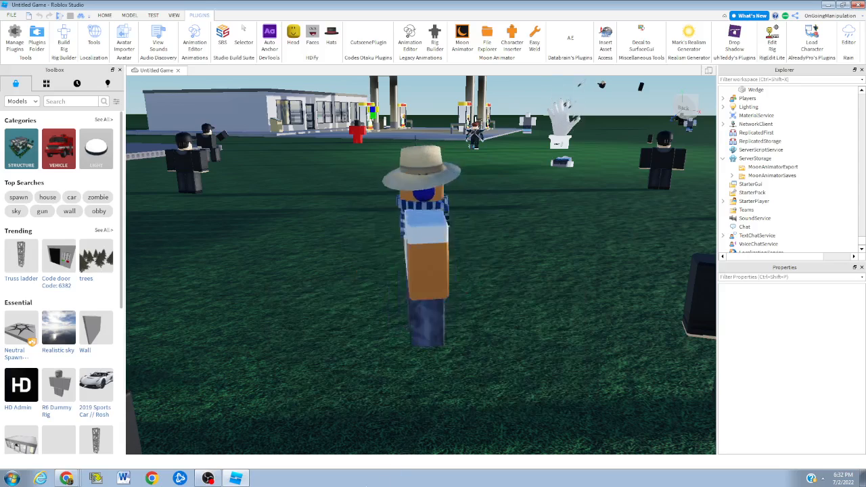
Set the animation's priority to Action in the animation settings and play it back
key("space")
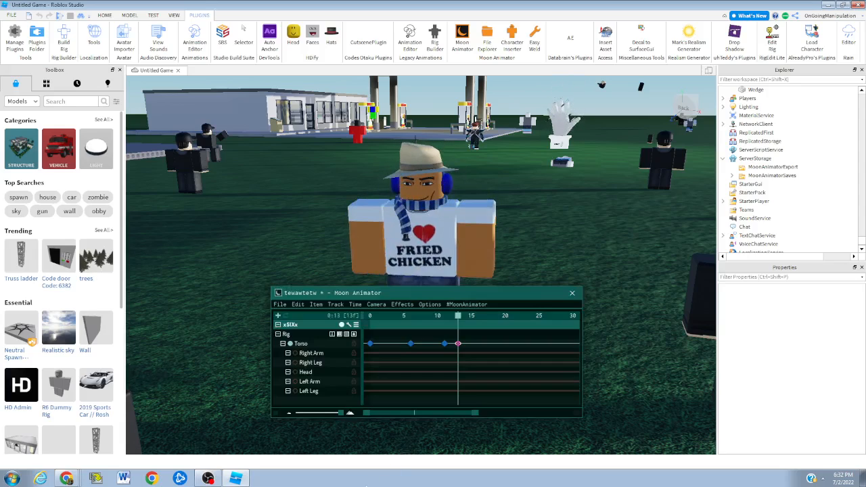
key("4")
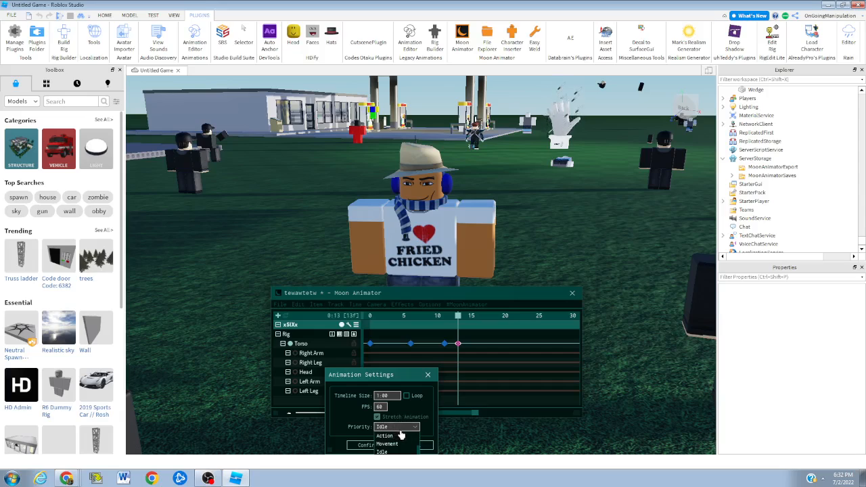
left_click(368, 445)
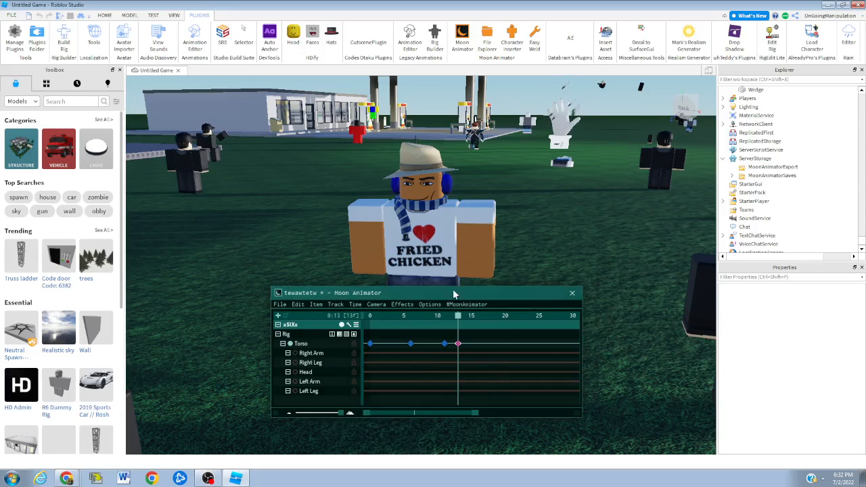
key("space")
key("space")
Enable Loop in the animation settings and play the torso animation on repeat
key("4")
left_click_drag(423, 378, 537, 327)
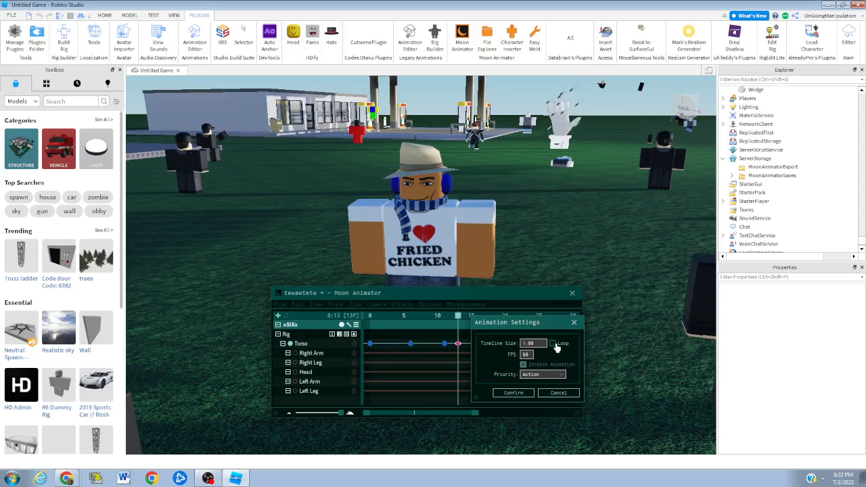
left_click(513, 392)
key("space")
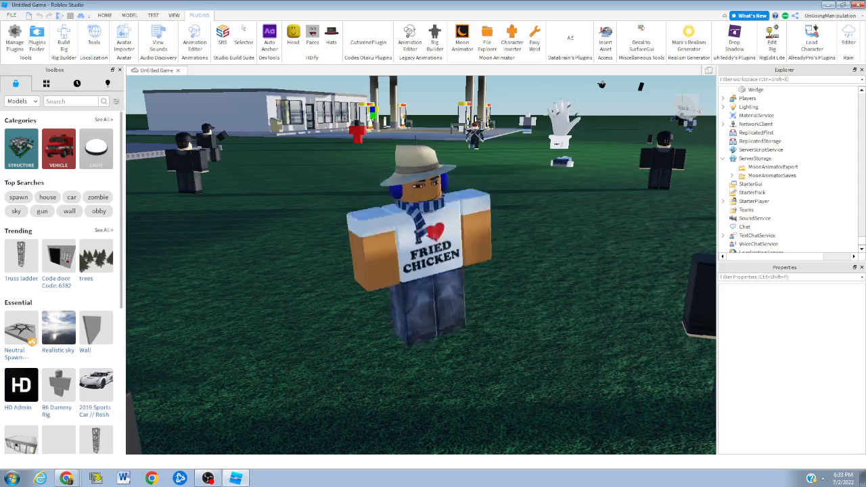
key("h")
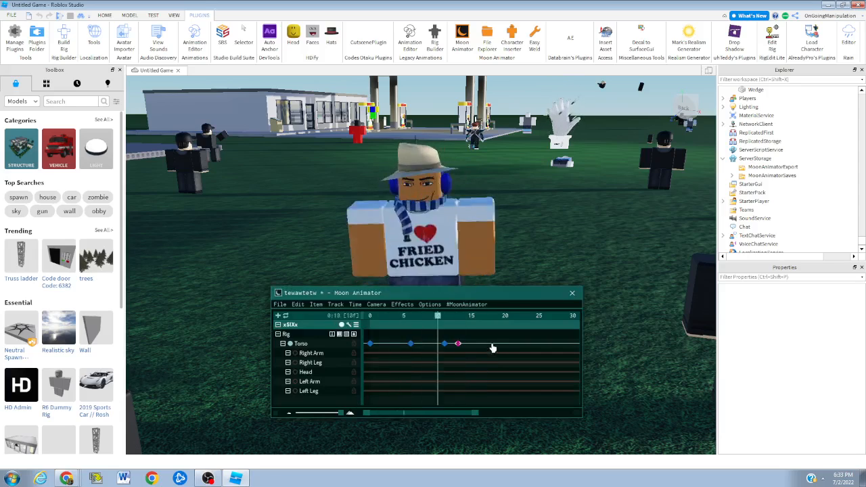
Disable Loop in the animation settings
key("4")
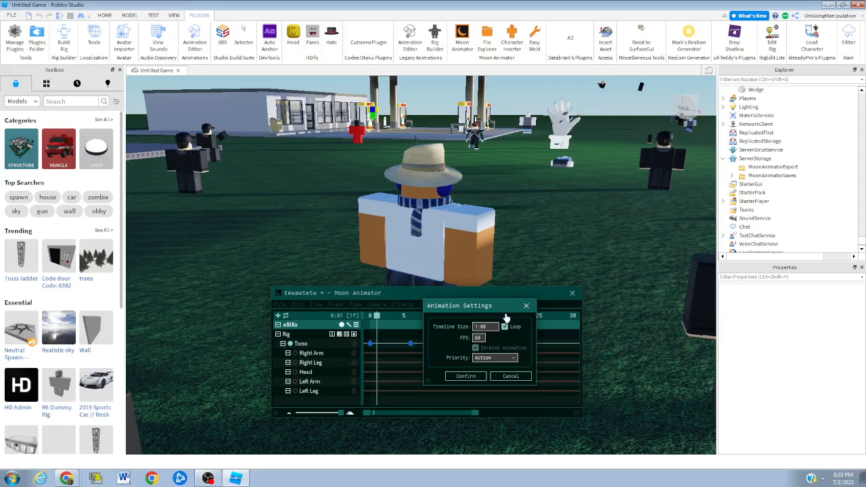
left_click(504, 326)
left_click(467, 376)
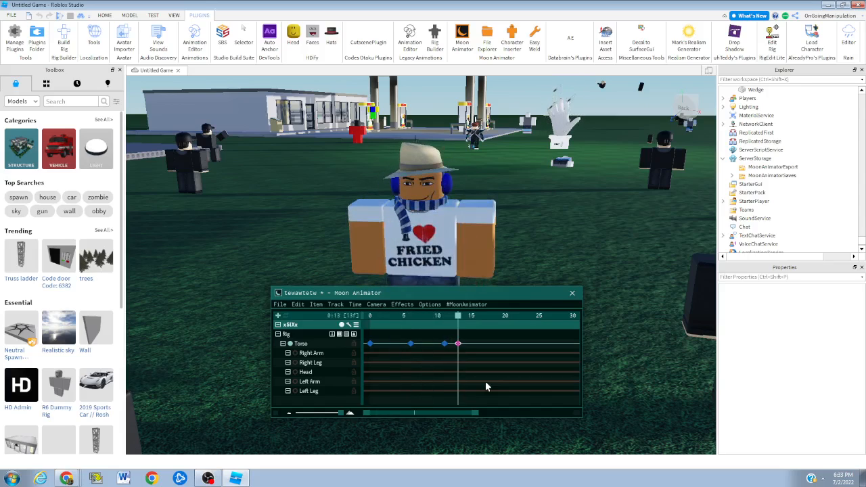
Raise the animation's FPS in the animation settings, then play and scrub through the stretched torso keyframes
key("9")
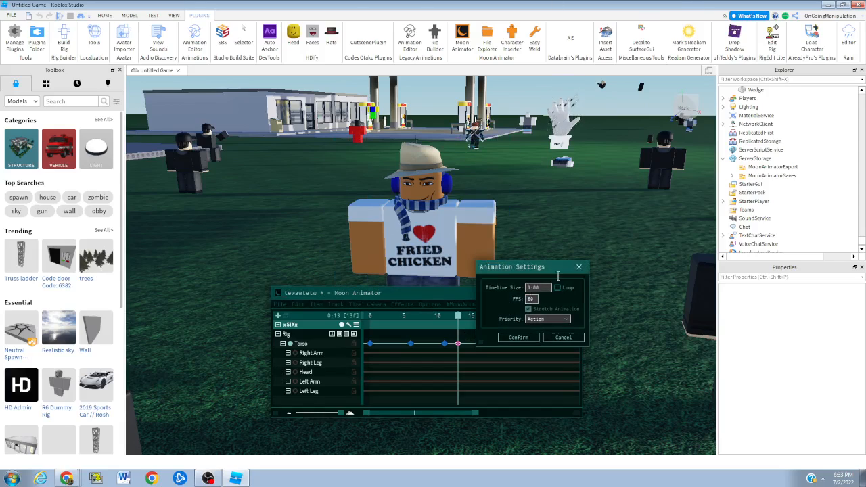
left_click(518, 338)
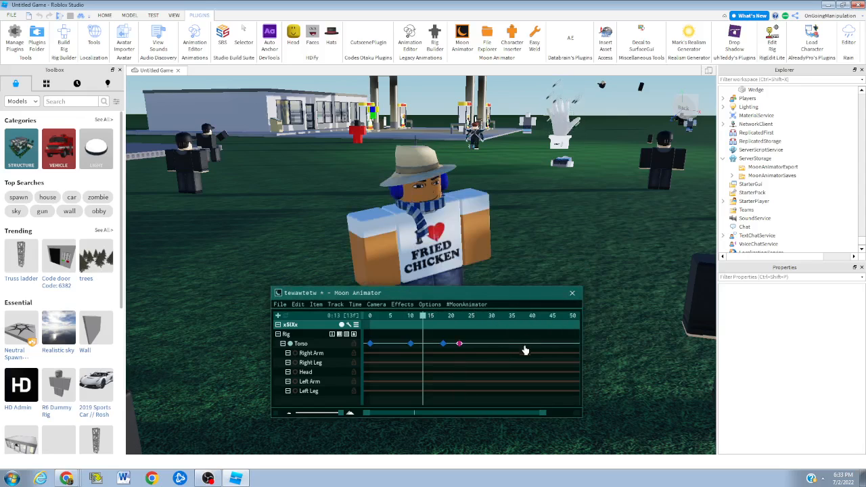
key("space")
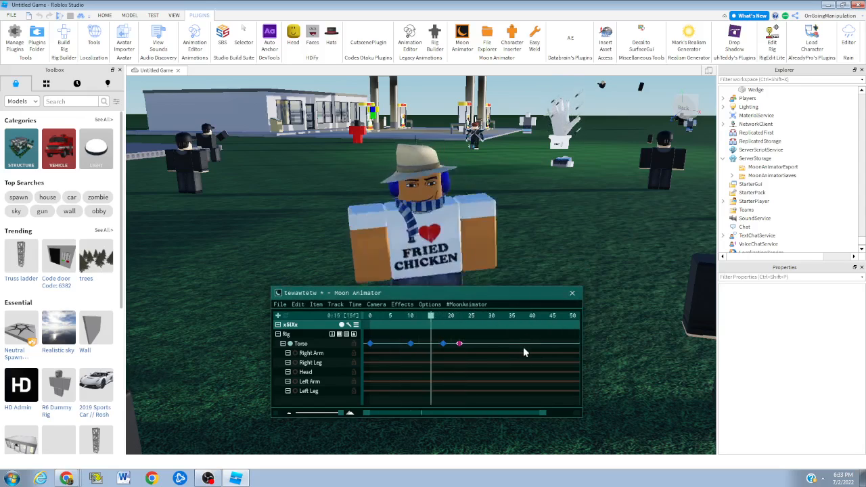
key("space")
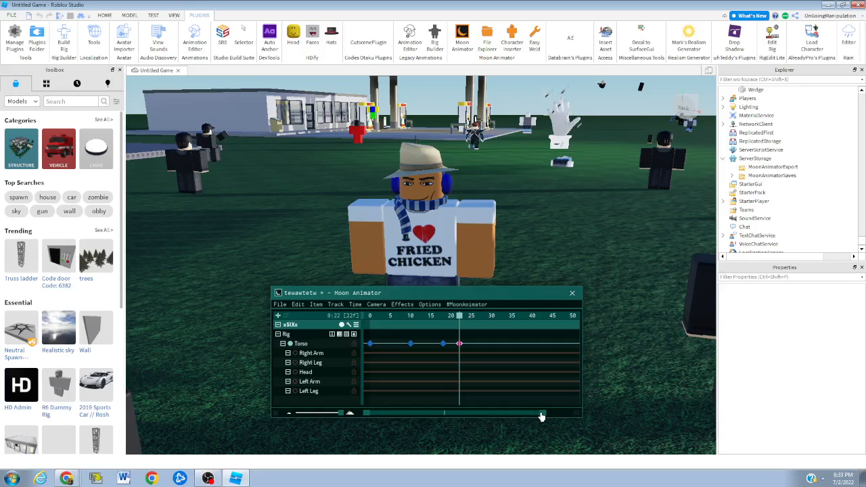
left_click_drag(540, 416, 556, 417)
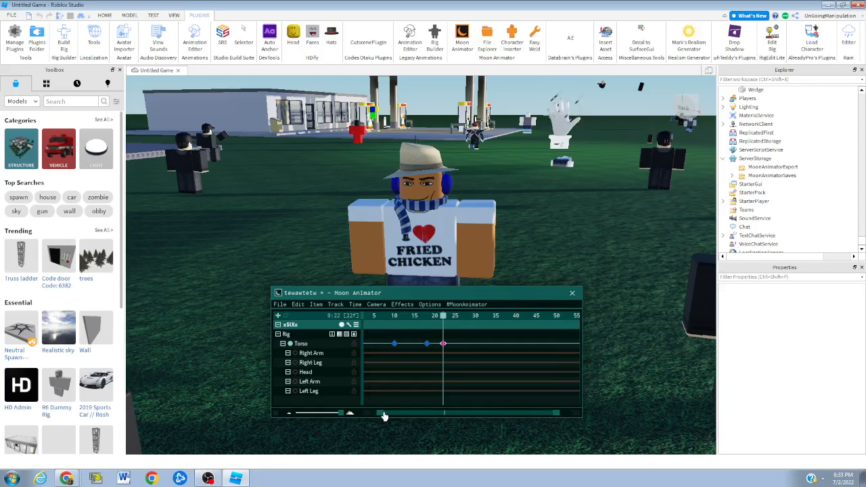
left_click_drag(386, 417, 471, 413)
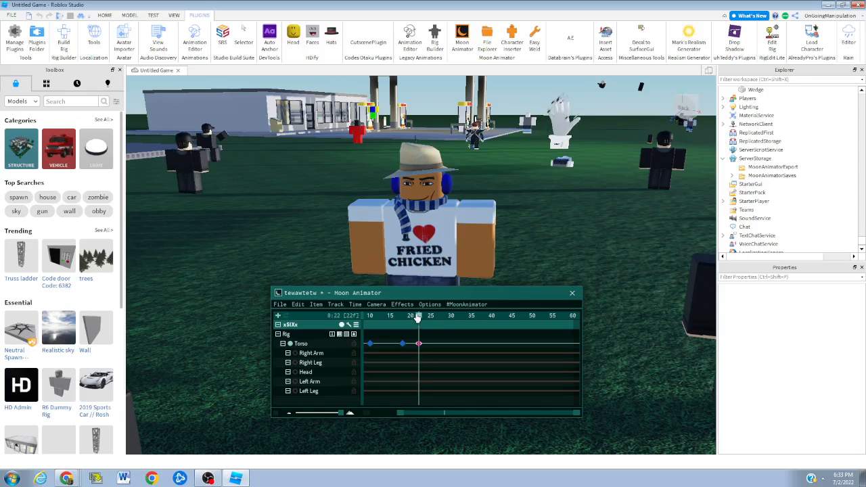
left_click_drag(417, 317, 322, 432)
key("space")
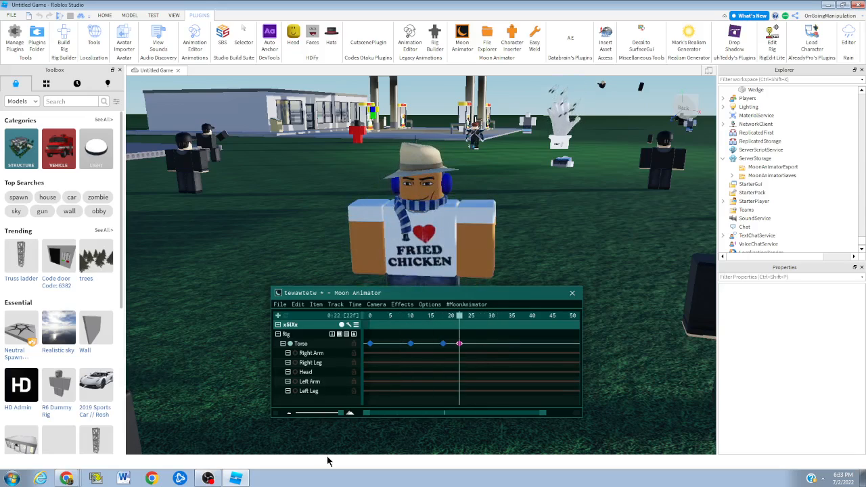
Lower the animation's FPS in several passes in the animation settings to compress the torso keyframes
key("9")
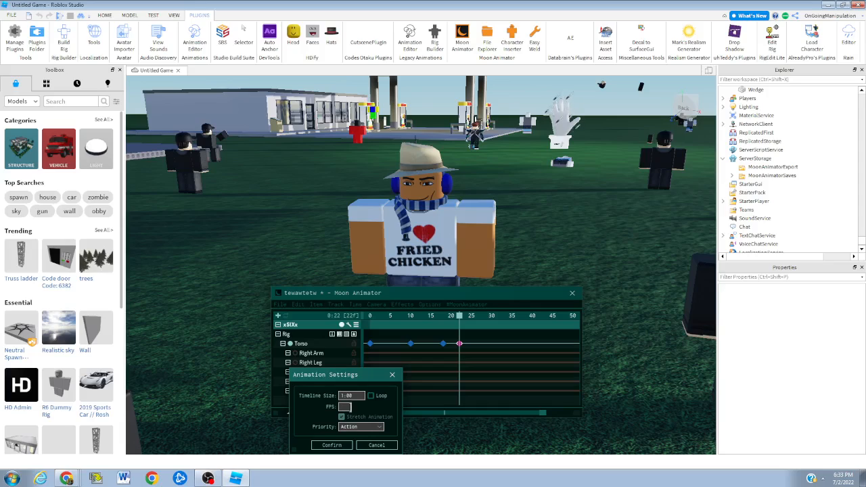
left_click(336, 448)
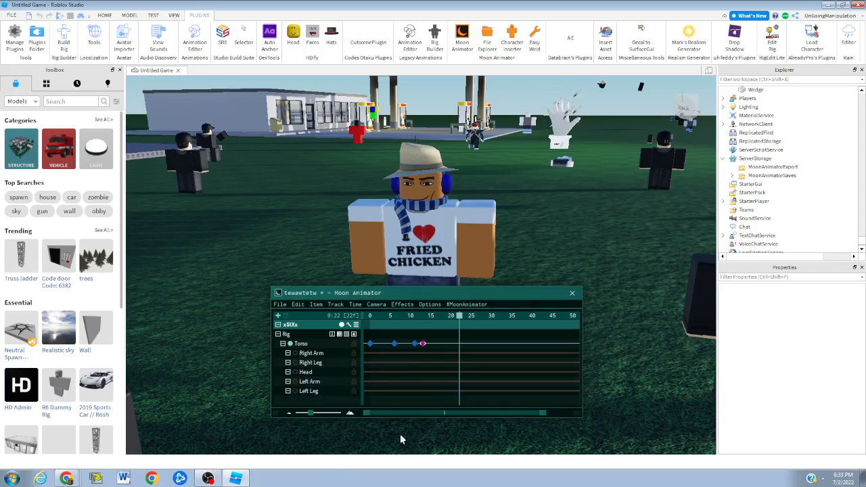
key("9")
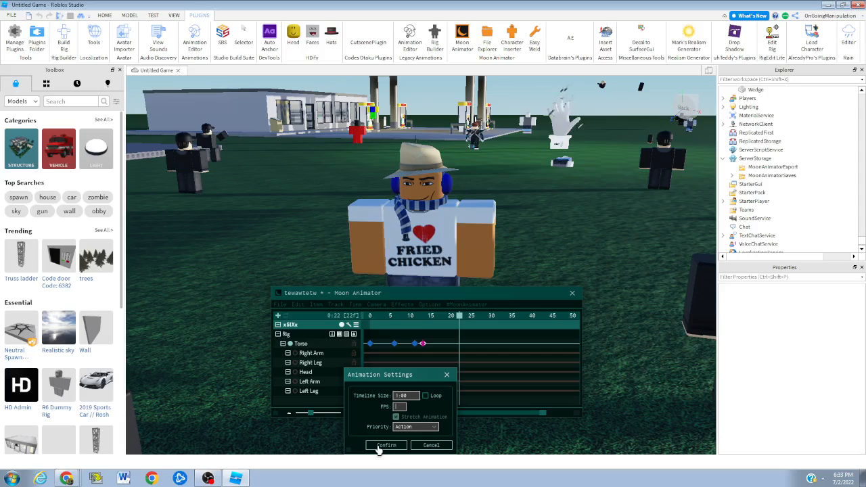
left_click(382, 447)
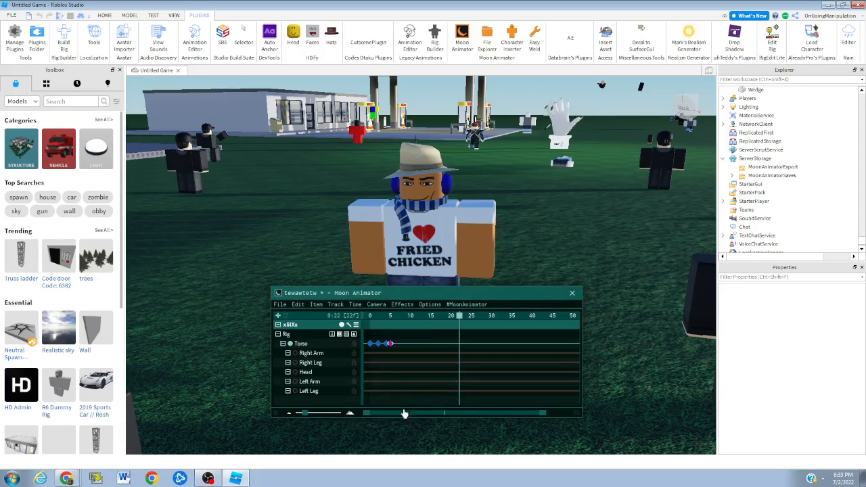
left_click_drag(370, 414, 343, 418)
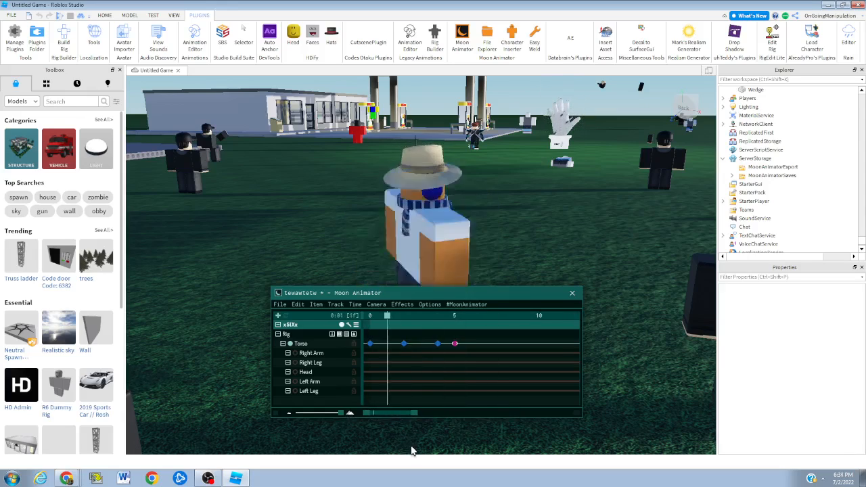
key("3")
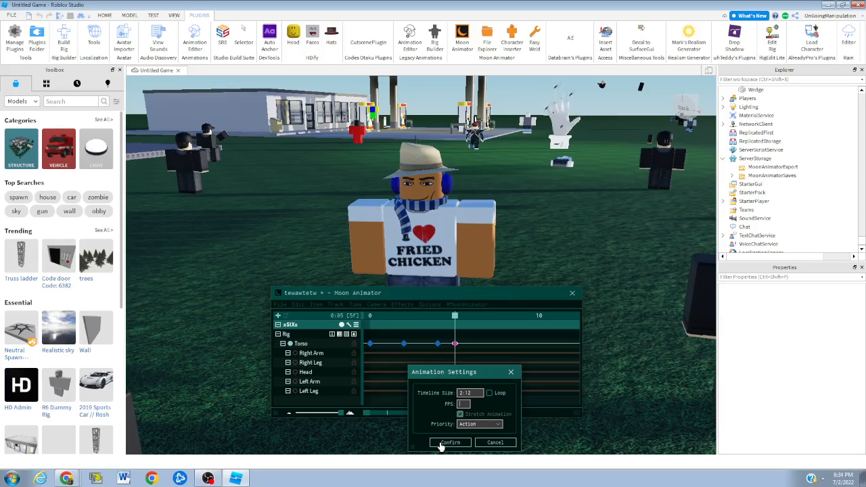
left_click(449, 442)
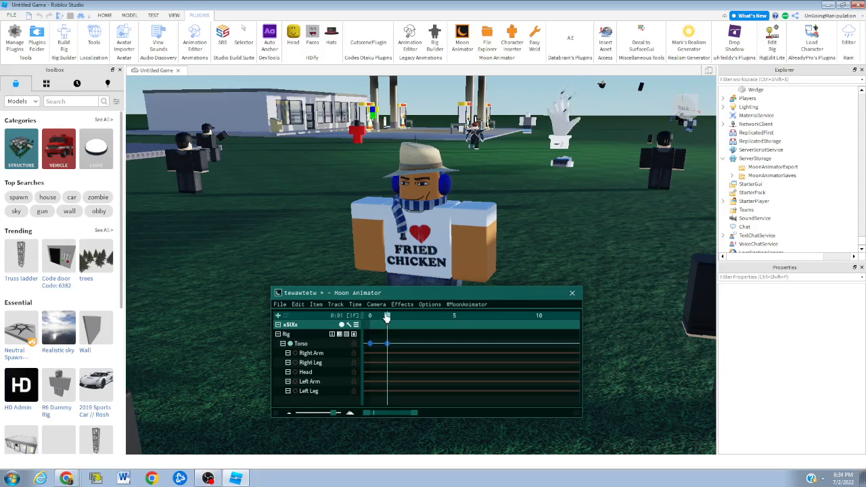
Set the animation's FPS to 60, play it back and return the playhead to frame 0
double_click(386, 317)
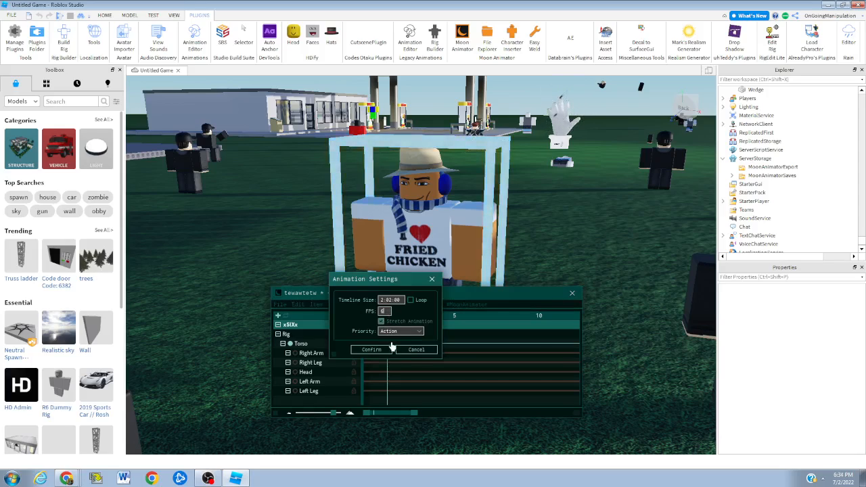
left_click(373, 350)
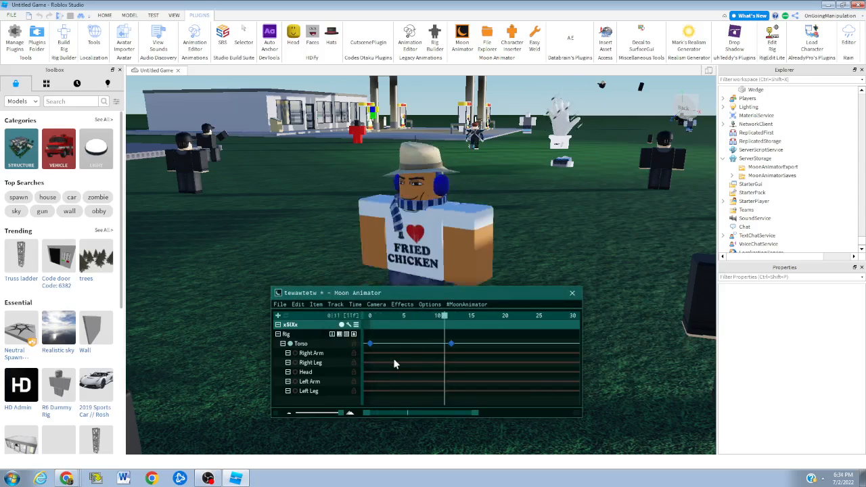
key("space")
key("space")
key("space")
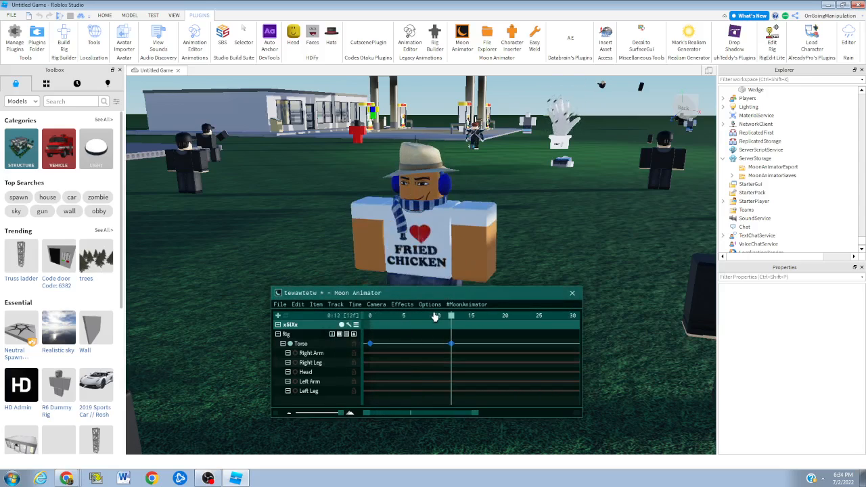
left_click_drag(449, 316, 225, 366)
Undo the FPS changes to restore the torso keyframes and play the animation
left_click(301, 343)
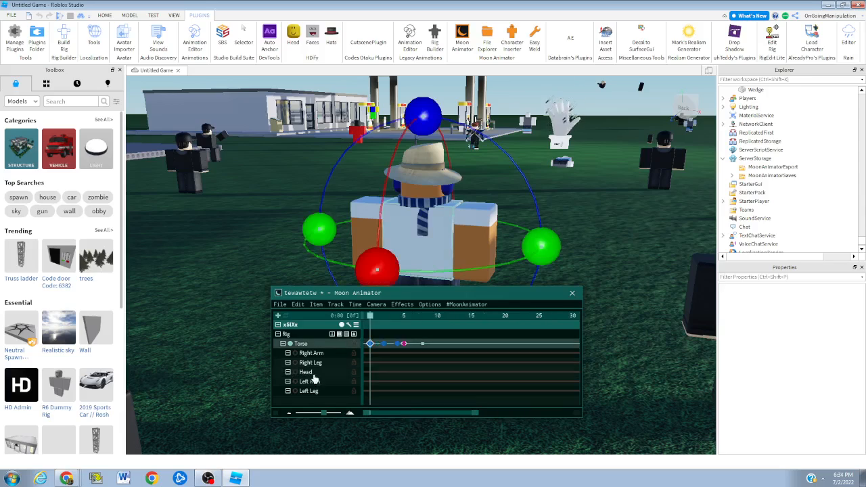
left_click(430, 380)
key("space")
key("space")
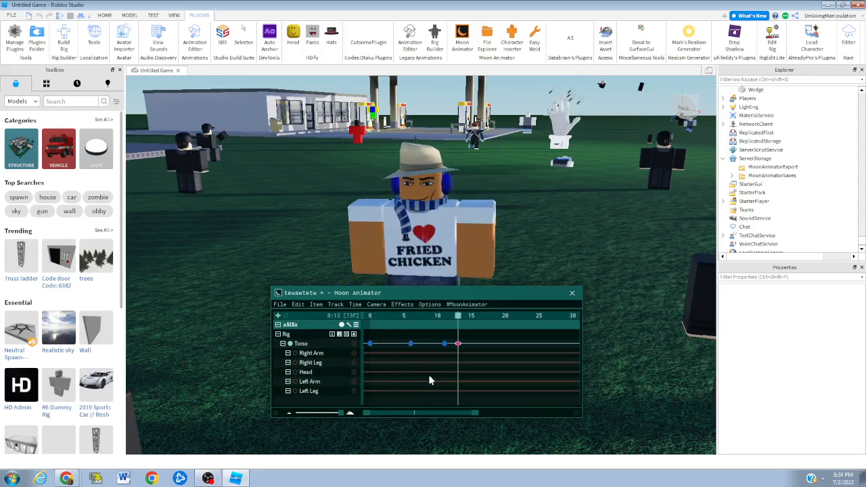
Review the timeline size, FPS, loop and priority in the animation settings without changing them
key("0")
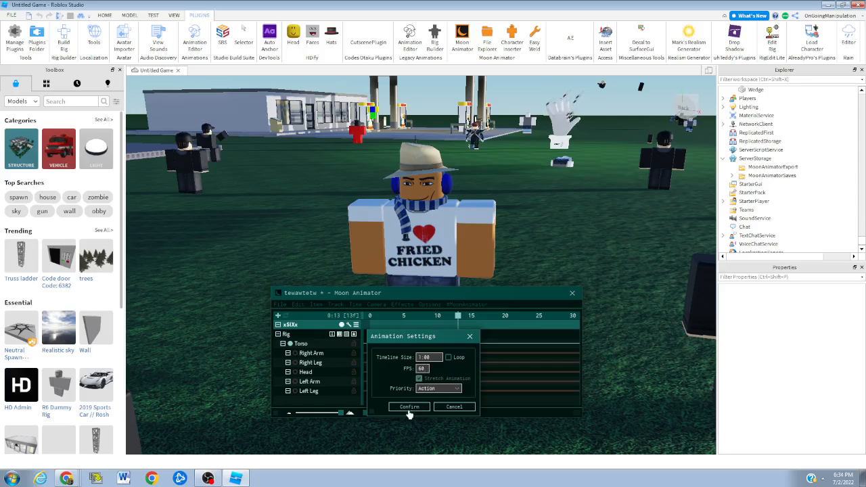
left_click(408, 406)
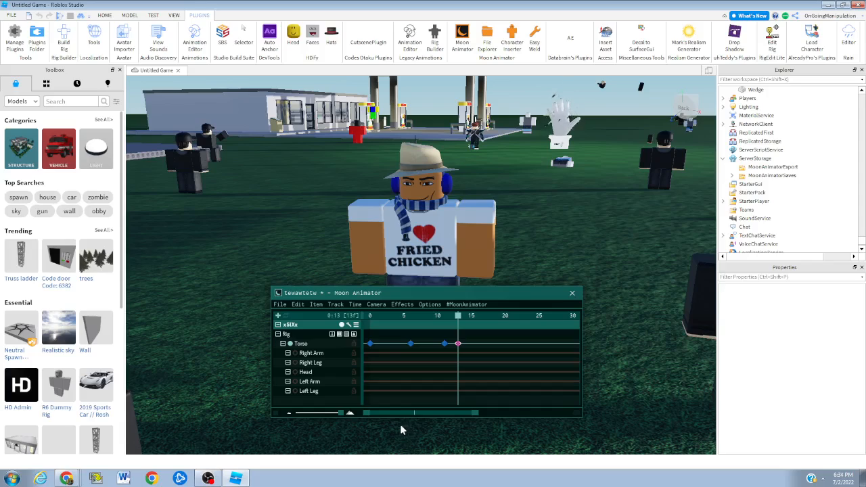
key("9")
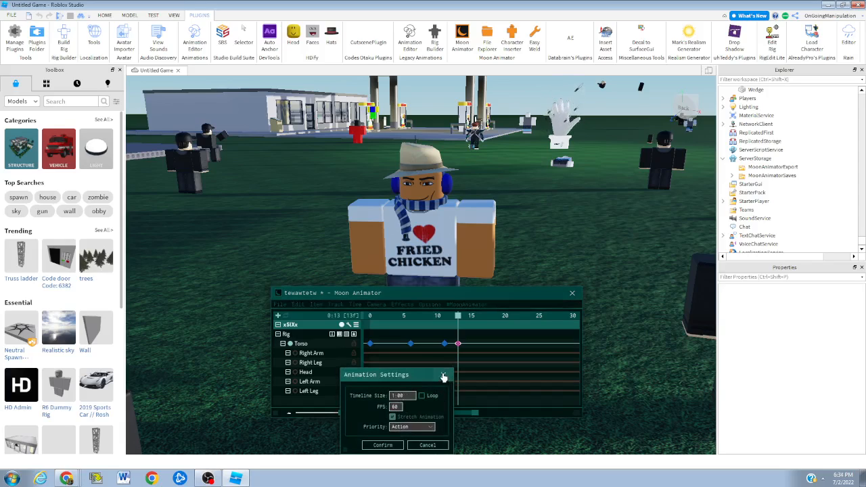
left_click(444, 376)
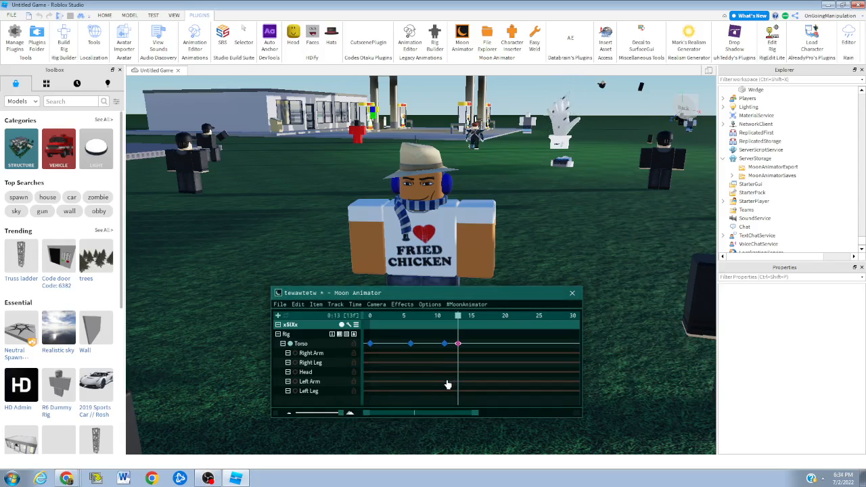
Check the shortcut for adding an item on the first page of Quick Info
left_click(280, 304)
left_click(308, 390)
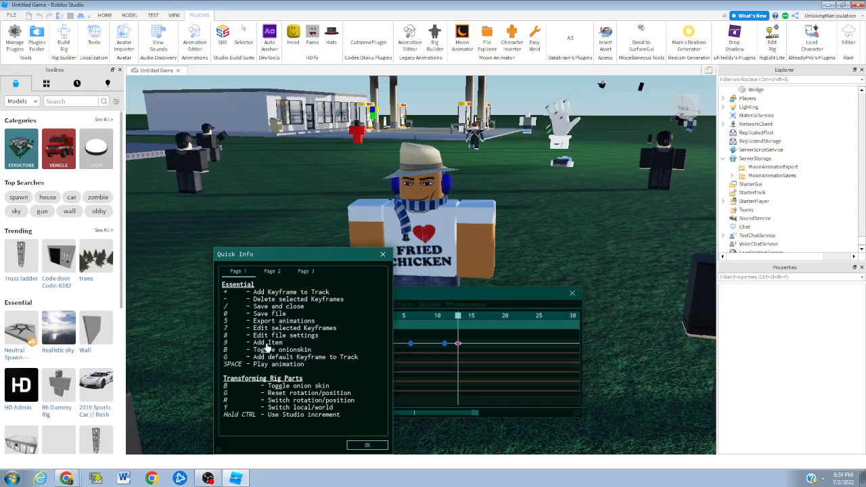
left_click(382, 254)
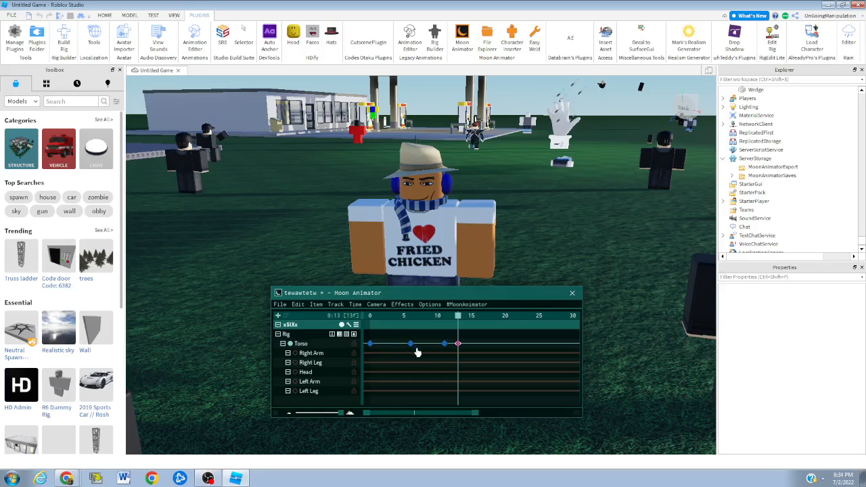
Add the hat-wearing rig as an animation item with its Rig property, with the playhead at frame 18
left_click(490, 317)
key("i")
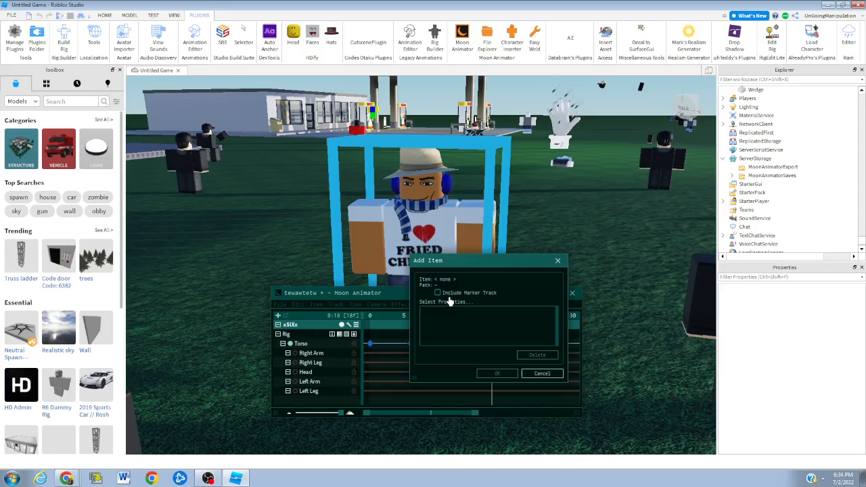
left_click(558, 260)
left_click(278, 316)
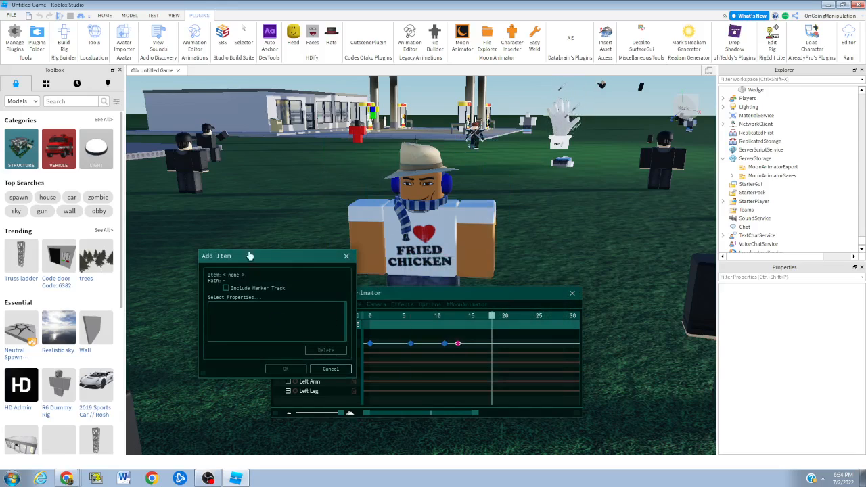
left_click(451, 231)
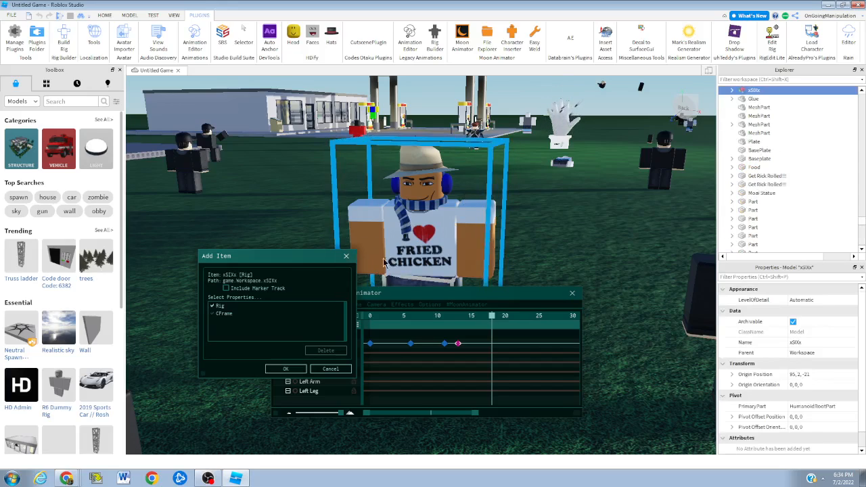
left_click(286, 368)
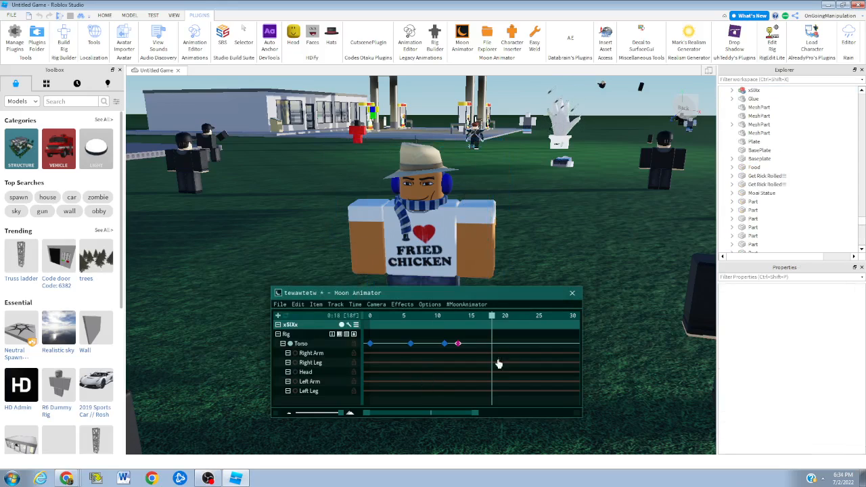
Check the onion skin shortcut on the first page of Quick Info
left_click(280, 310)
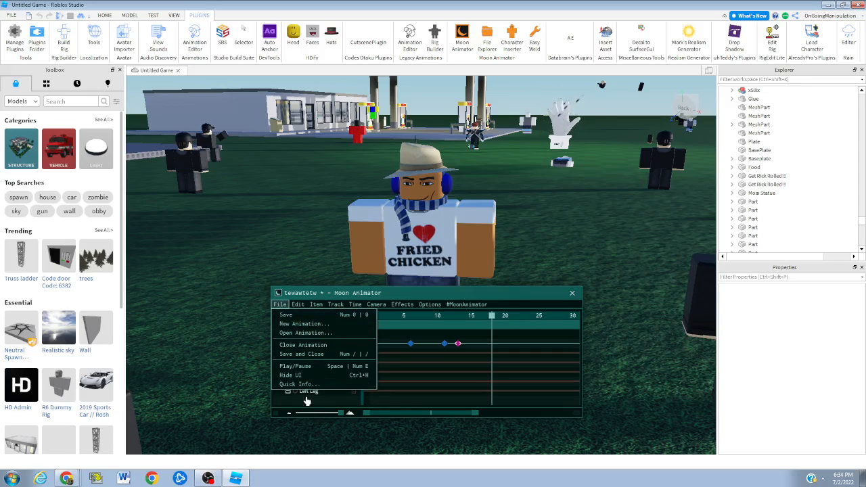
left_click(305, 386)
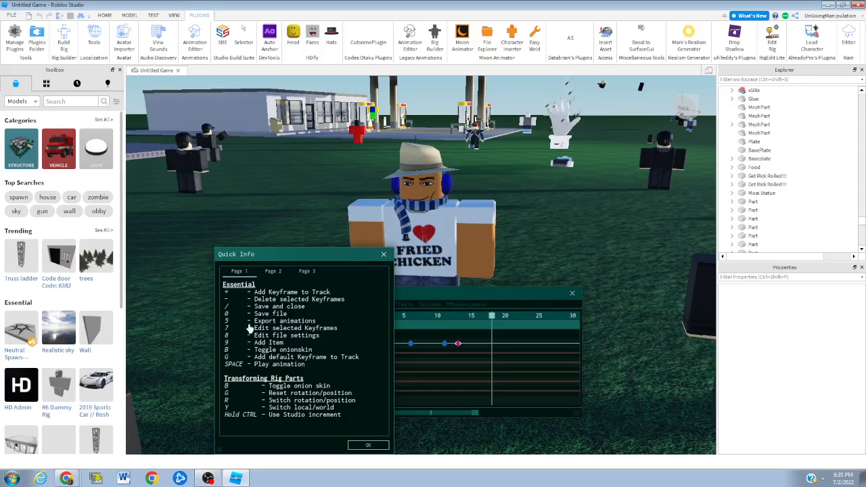
left_click(384, 256)
Turn on the rig's onion skin, and scrub and play the timeline to compare the poses
right_click_drag(536, 253, 547, 256)
key("w")
key("s")
left_click(410, 316)
left_click_drag(409, 321, 431, 318)
key("d")
right_click_drag(395, 223, 395, 224)
key("o")
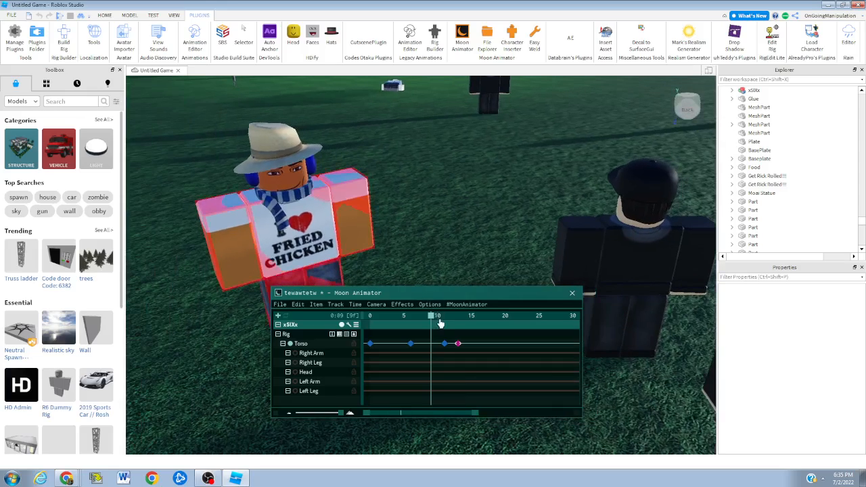
left_click_drag(432, 317, 367, 325)
key("space")
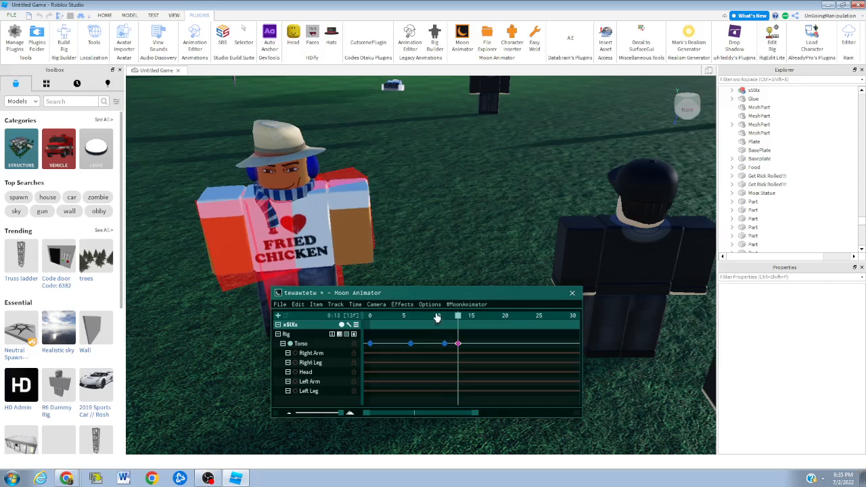
Switch the torso from rotation to position at frame 0 and move it by about -7.05
left_click_drag(422, 320, 367, 317)
left_click(296, 195)
left_click(299, 224)
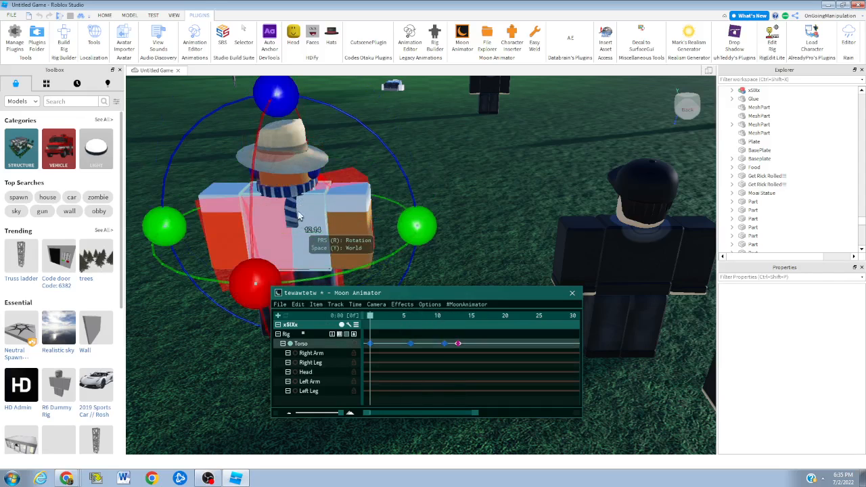
key("r")
left_click_drag(280, 132, 302, 201)
left_click_drag(410, 217, 467, 162)
right_click_drag(467, 161, 488, 158)
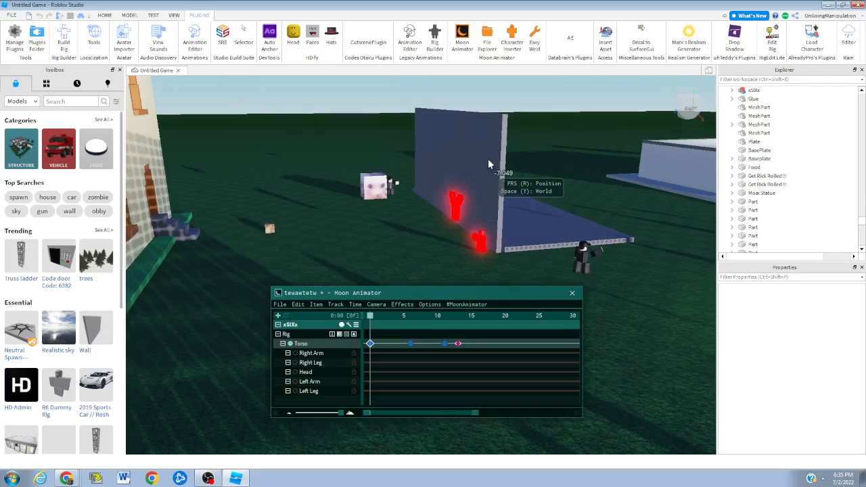
Play the animation with the onion skin on, and turn the onion skin off
key("w")
mouse_move(491, 238)
right_mouse_down()
mouse_move(506, 248)
mouse_move(481, 245)
right_mouse_up()
key("s")
key("space")
key("space")
key("s")
key("d")
right_click_drag(397, 227, 396, 226)
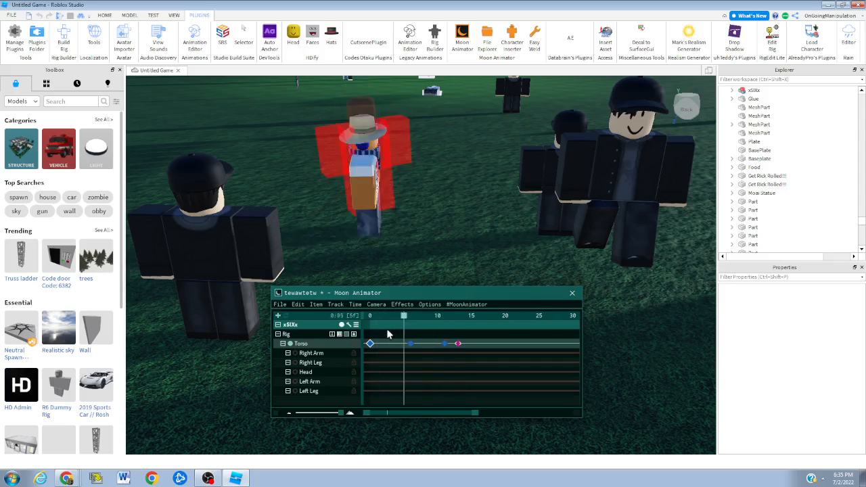
key("space")
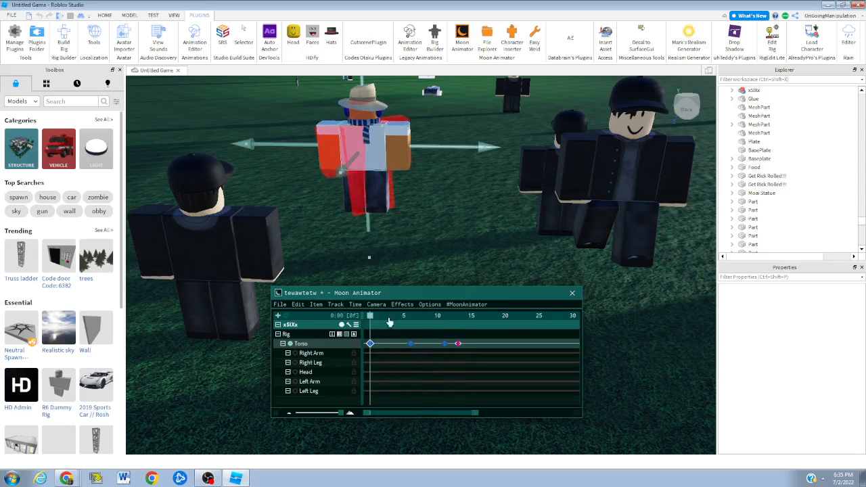
left_click(438, 249)
key("space")
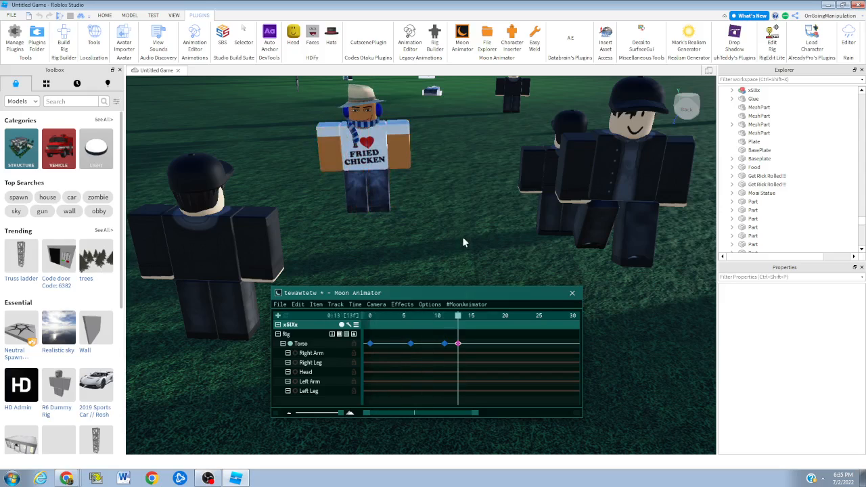
Toggle the ghost rig on and off several times for the Rig track
left_click(347, 336)
left_click(347, 335)
left_click(347, 335)
left_click(348, 335)
left_click(348, 336)
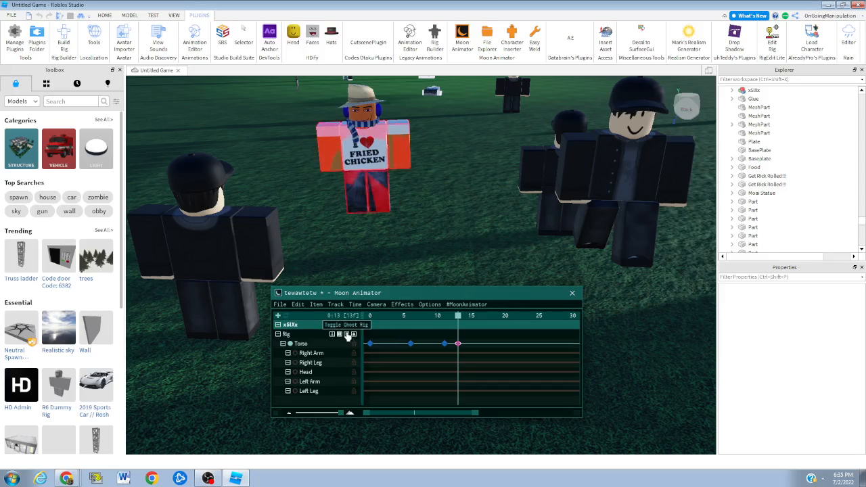
left_click(348, 335)
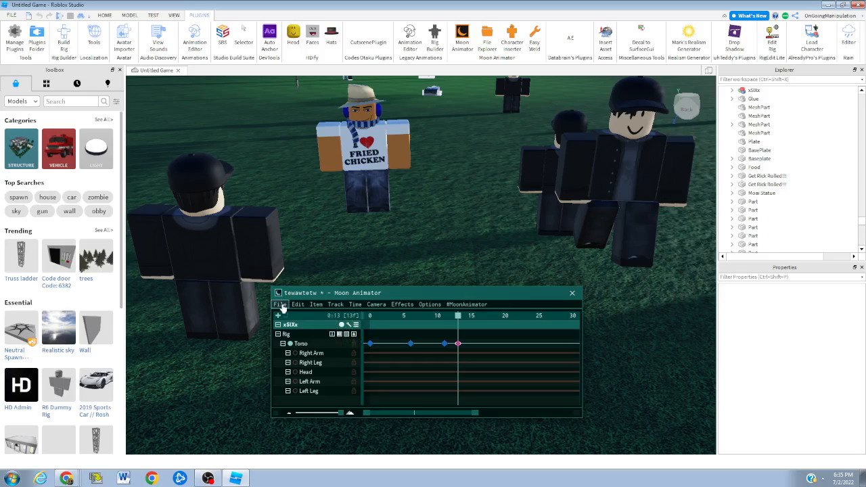
left_click(347, 336)
left_click(347, 336)
left_click(347, 336)
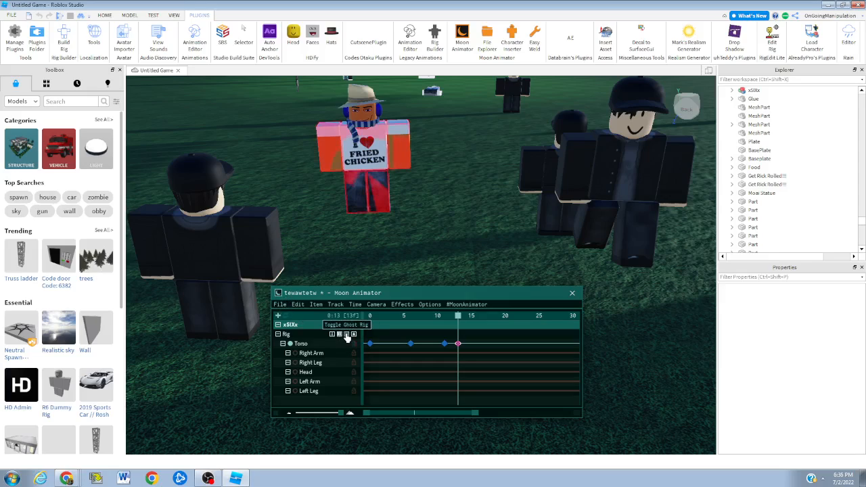
left_click(347, 337)
Check the shortcut for adding a default keyframe to a track in Quick Info
left_click(280, 304)
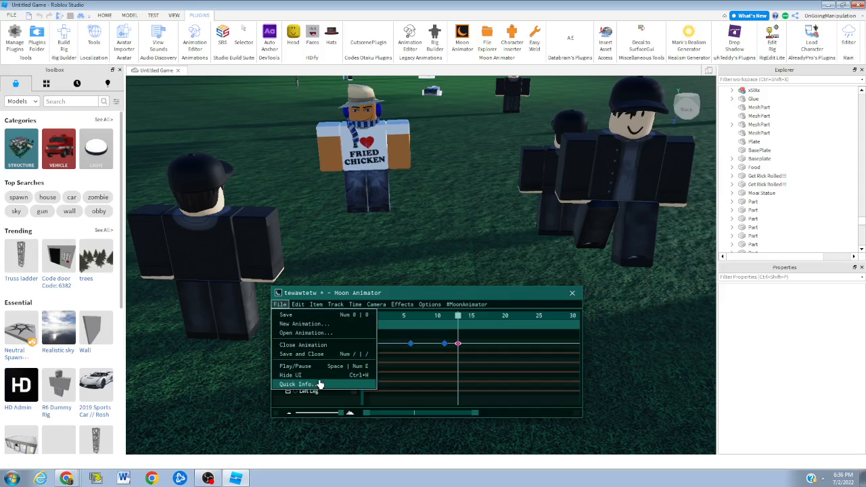
left_click(319, 384)
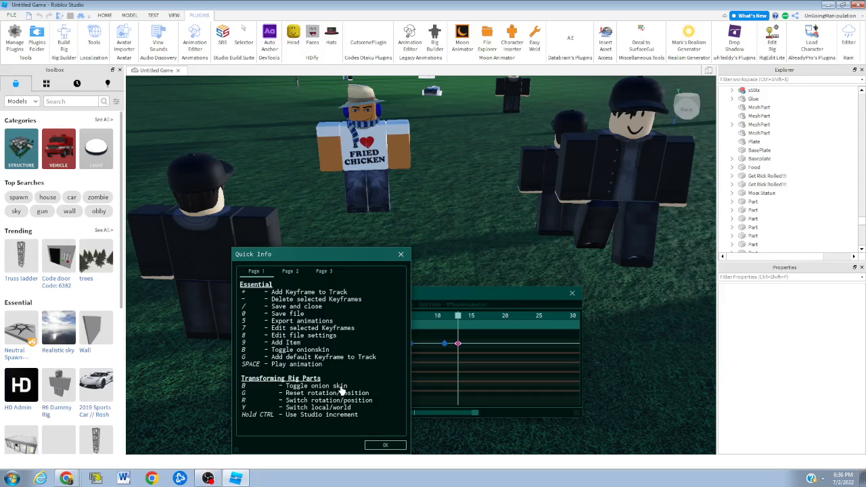
left_click(384, 444)
Add a default keyframe to the Torso track at frame 18 and play the animation from frame 0
left_click_drag(458, 330, 491, 324)
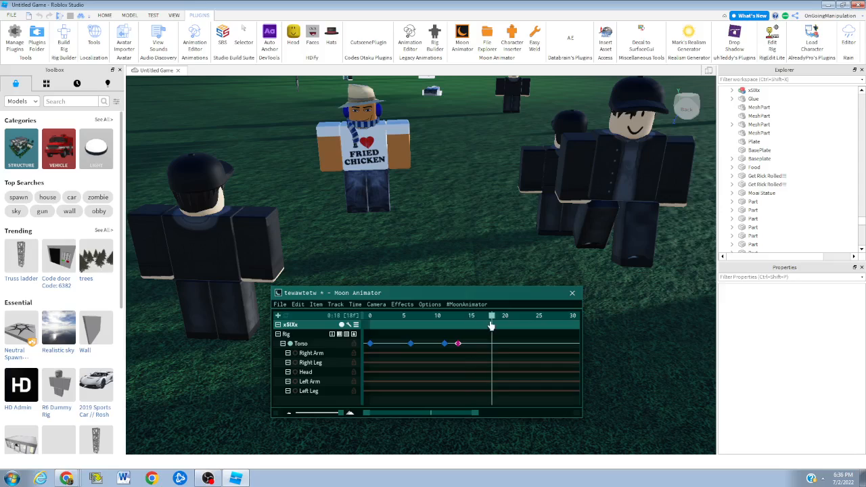
left_click(319, 345)
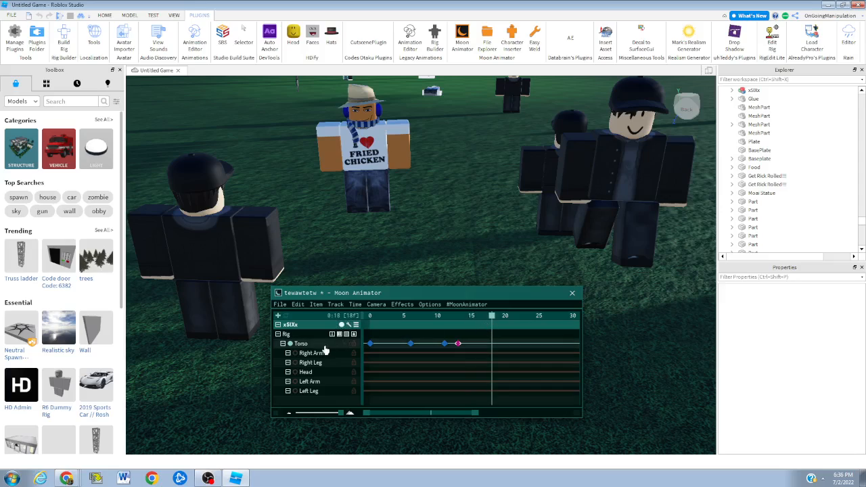
left_click(474, 360)
left_click_drag(492, 316, 334, 347)
key("space")
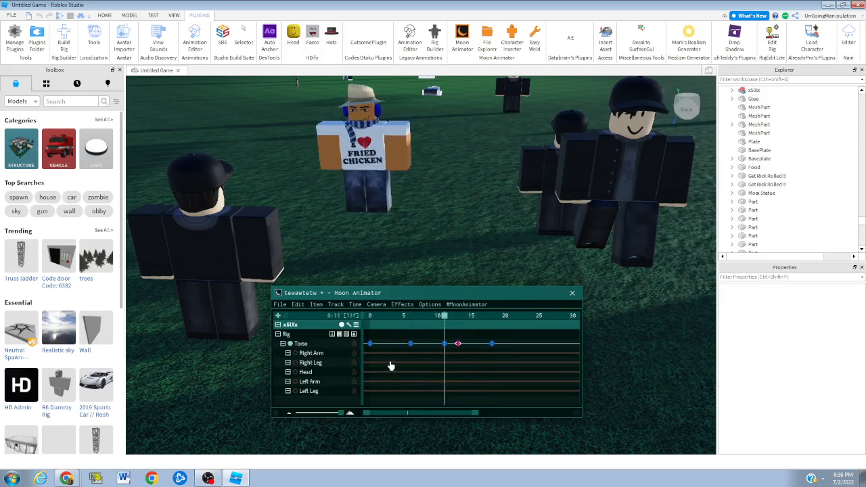
Delete the Torso keyframe at frame 18 and scrub back to the start of the timeline
left_click(492, 346)
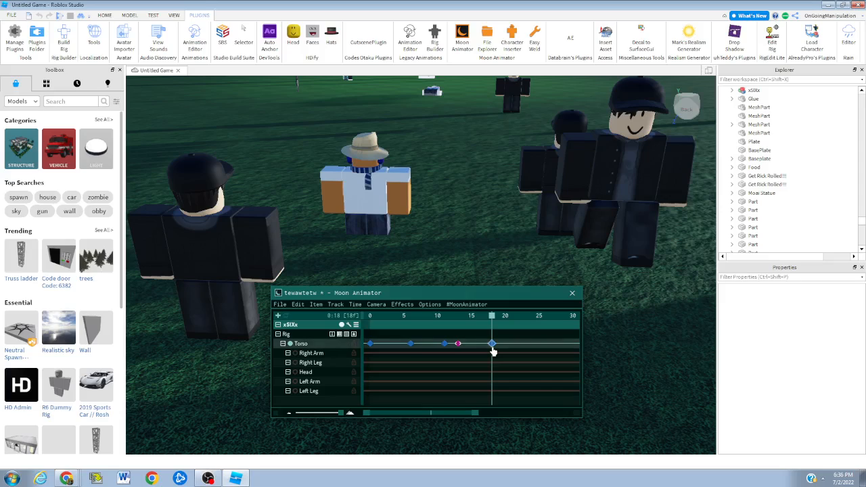
key("Delete")
left_click_drag(489, 317, 358, 339)
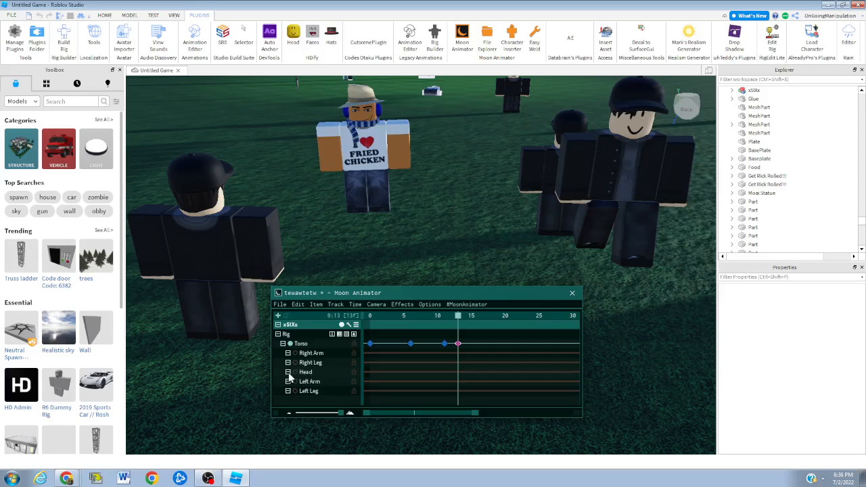
Review the Transforming Rig Parts shortcuts on the first page of Quick Info
left_click(280, 304)
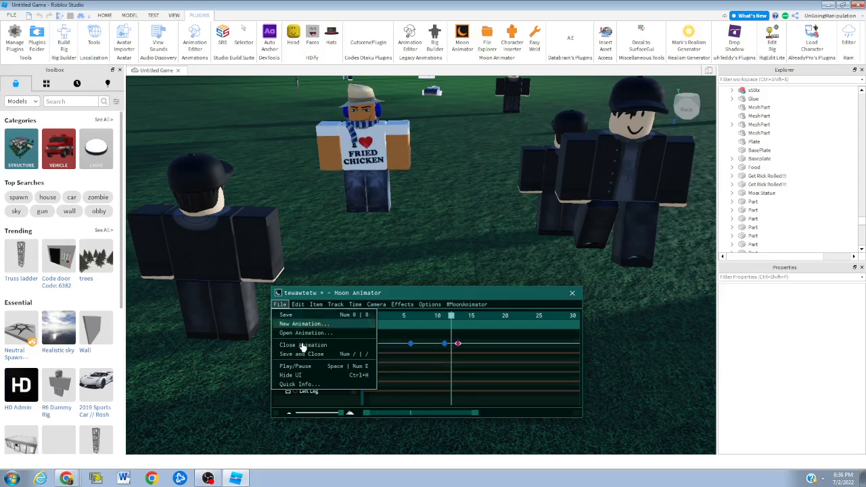
left_click(353, 385)
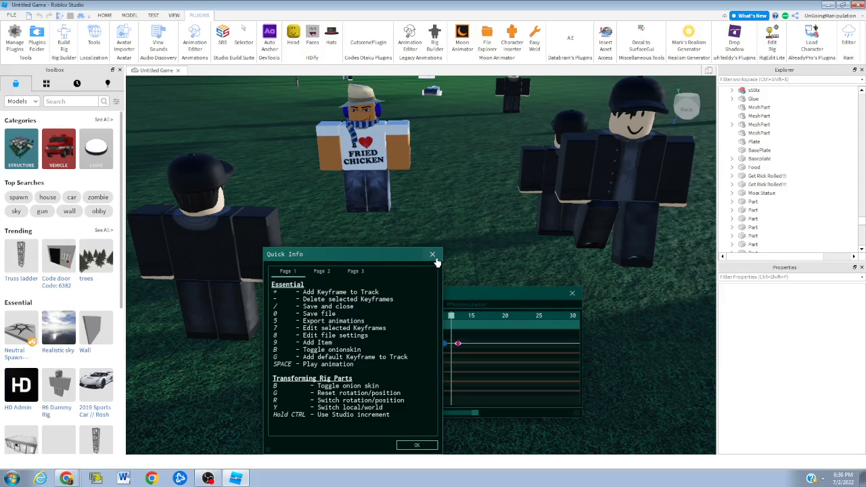
left_click(433, 255)
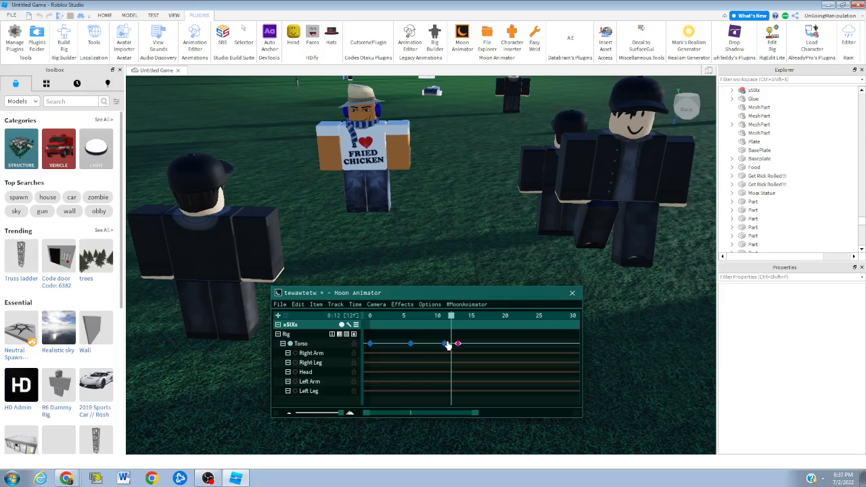
Select the torso and switch its transform handles repeatedly between rotation and position, ending on position
left_click(372, 158)
key("r")
key("r")
scroll(460, 236, "down", 3)
right_click_drag(460, 235, 484, 249)
key("w")
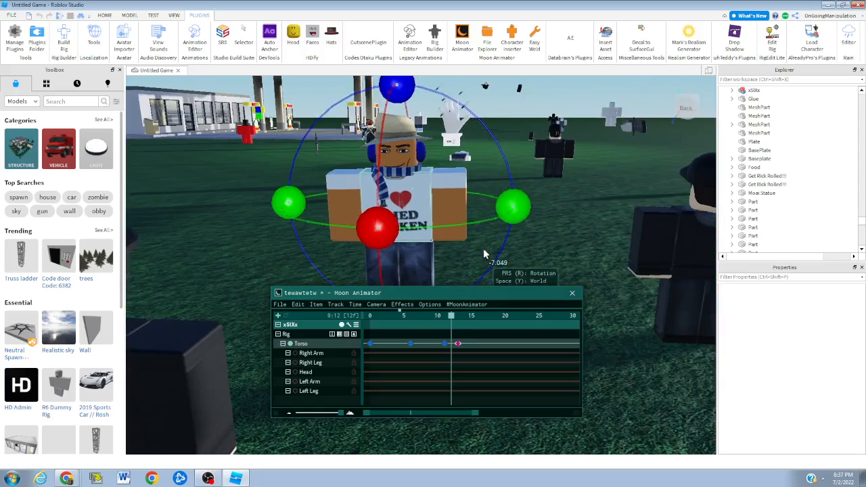
key("r")
key("r")
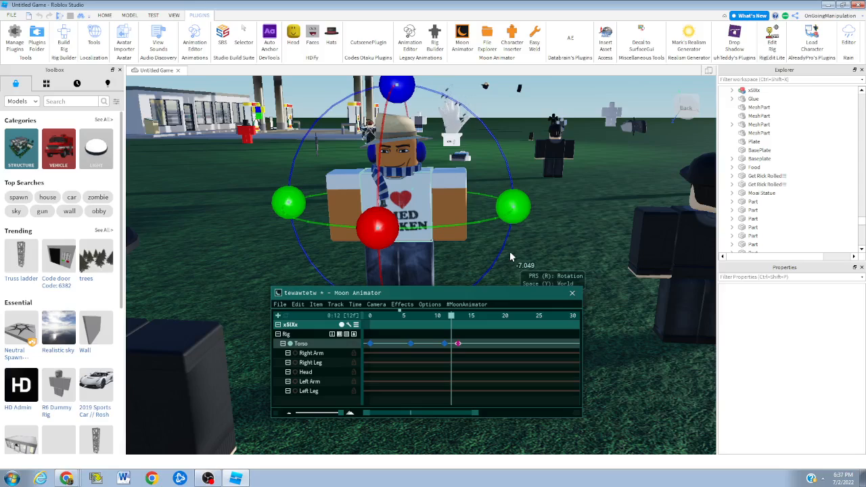
key("r")
key("r")
key("r")
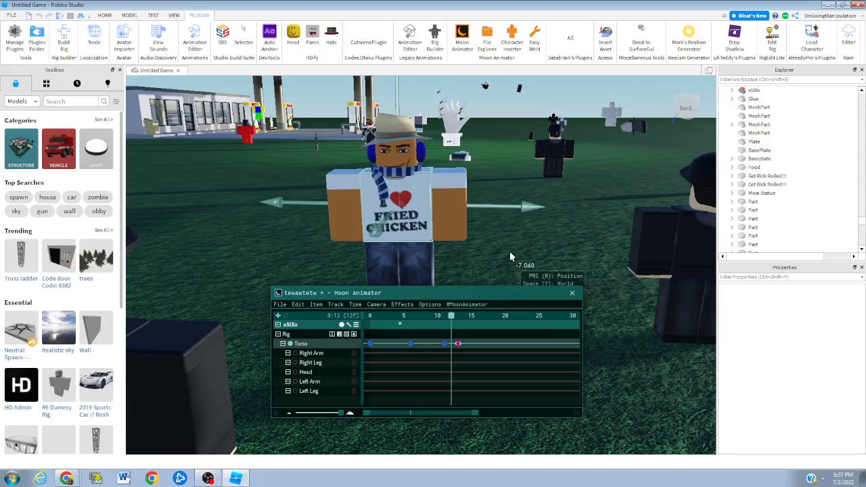
key("r")
key("r")
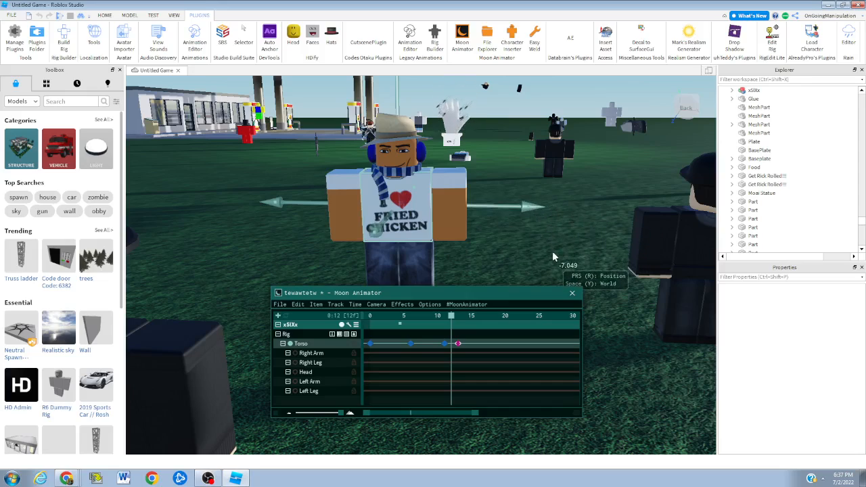
Switch the torso's transform space between world and local at frame 13, and return the handles to rotation
left_click(459, 317)
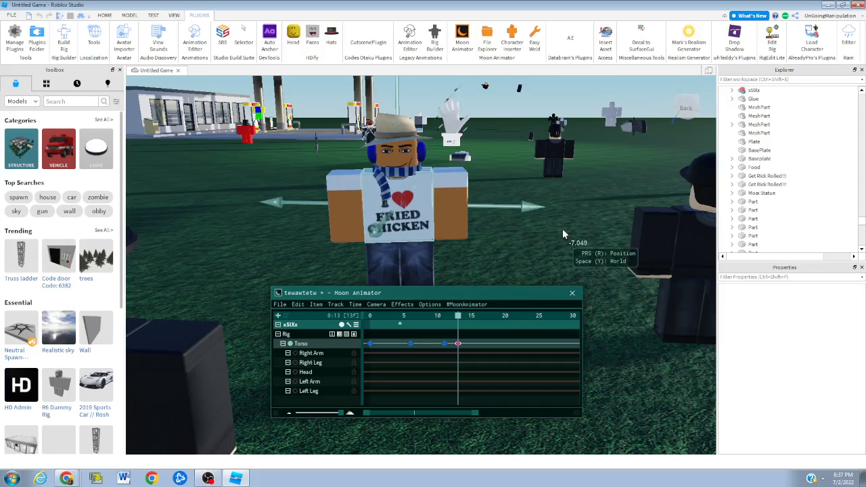
key("y")
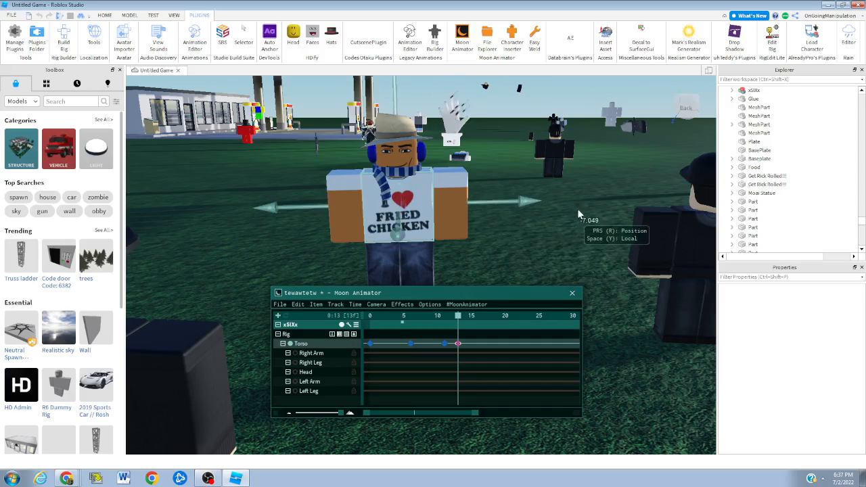
key("y")
key("y")
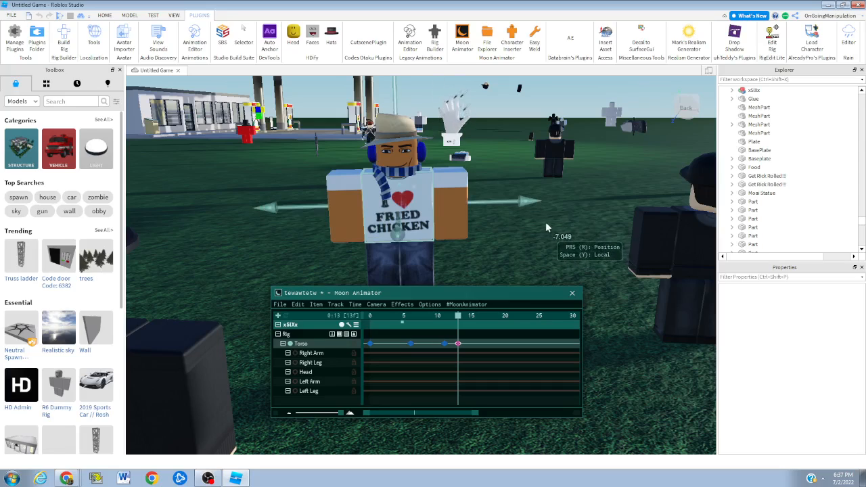
key("y")
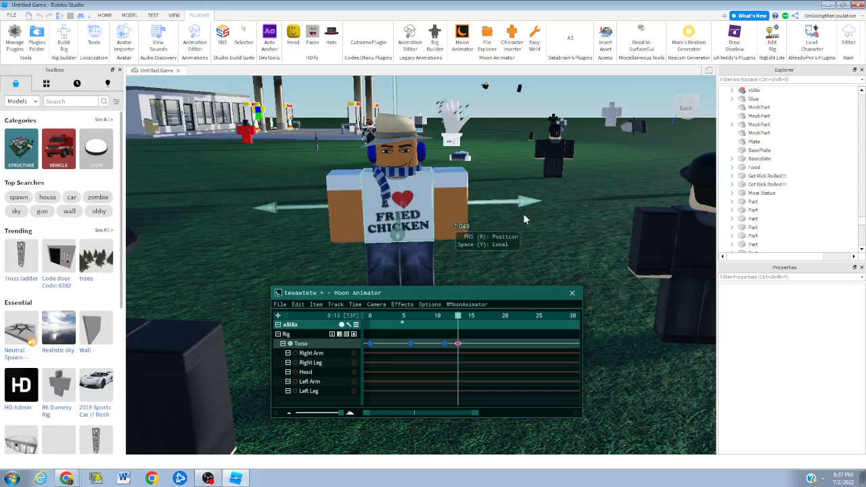
key("r")
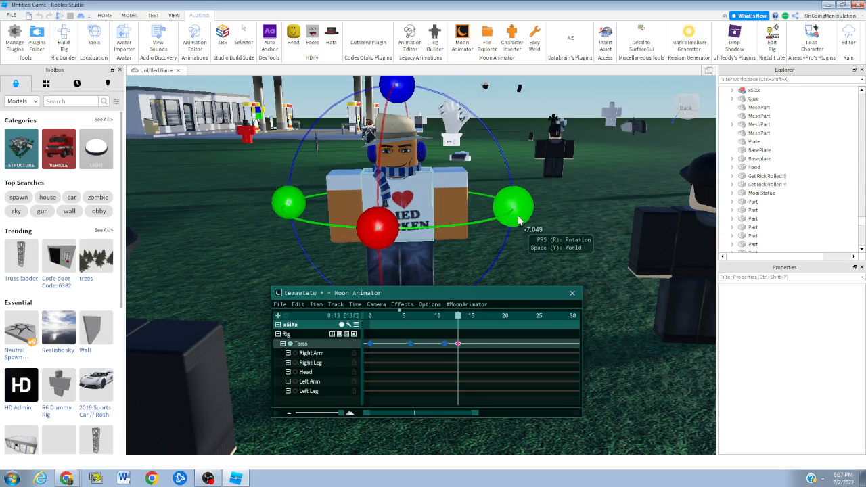
Set the torso's transform space to local and switch its handles from rotation to position
key("y")
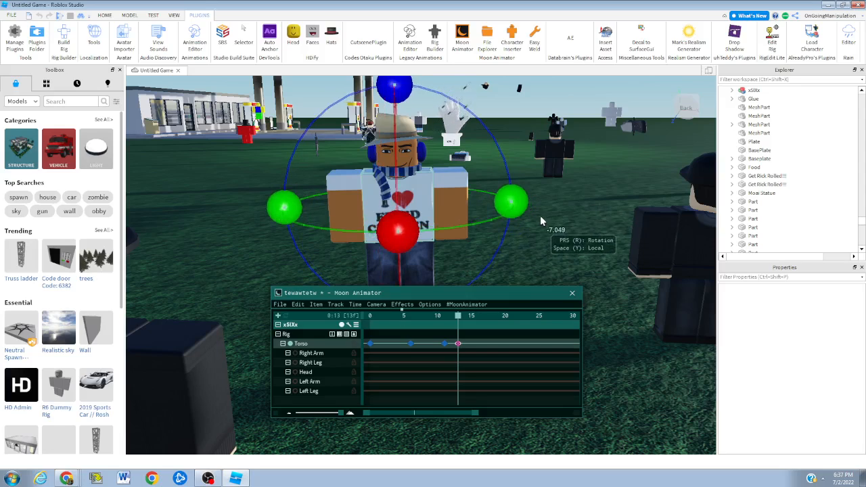
right_click_drag(556, 253, 561, 252)
key("r")
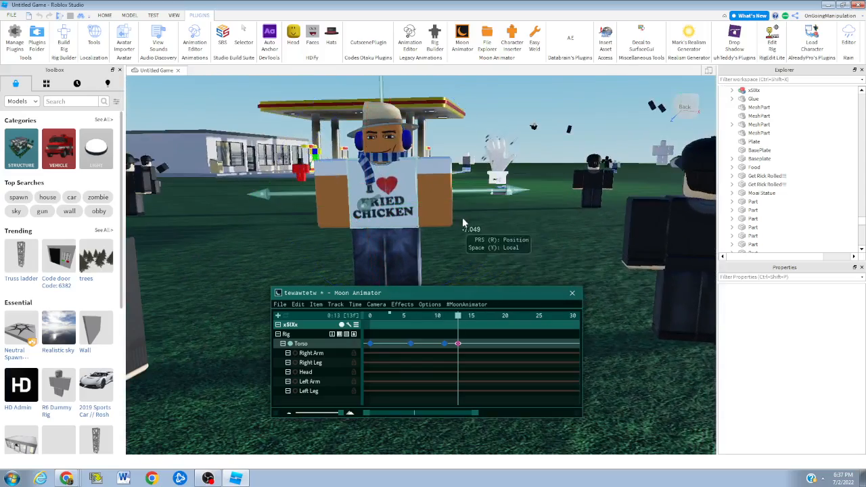
right_click_drag(499, 237, 497, 237)
right_click_drag(433, 253, 436, 222)
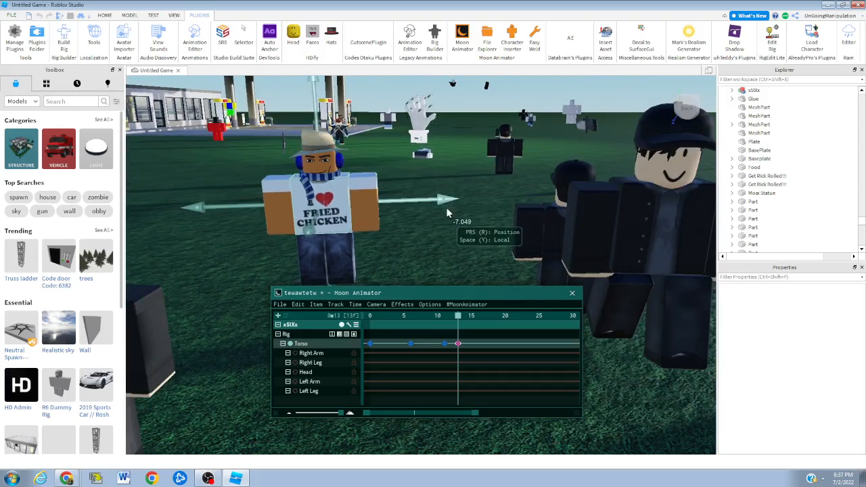
Slide the torso sideways along its local axis at frame 13, and preview the motion by scrubbing and playing
left_click_drag(443, 202, 487, 223)
left_click_drag(449, 316, 343, 334)
key("space")
key("a")
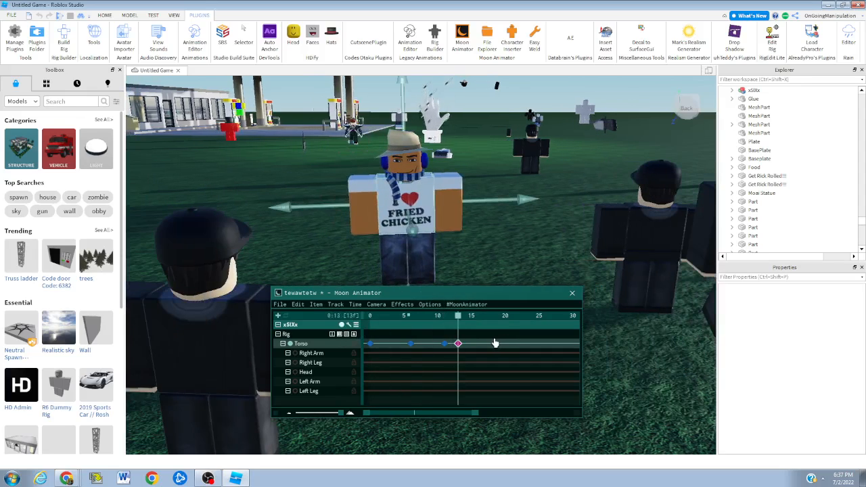
Slide the torso sideways the opposite way by about -2.46, preview it, undo the move and replay the animation
left_click_drag(490, 211, 419, 235)
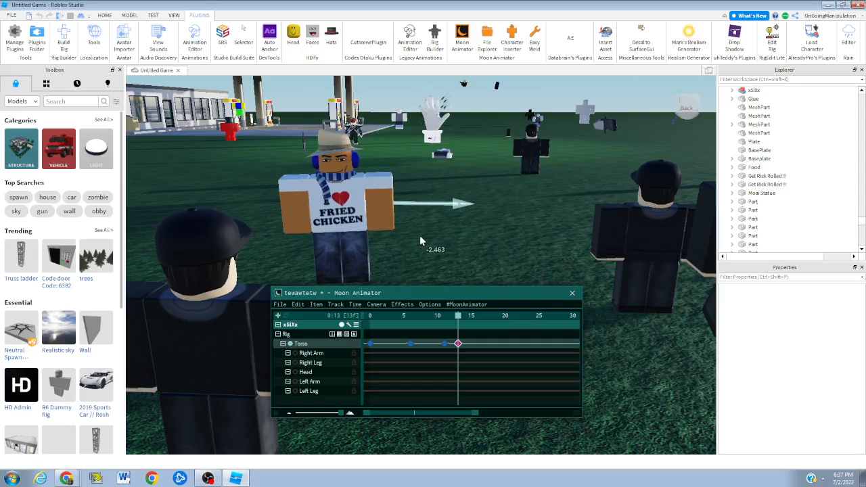
key("space")
key("ctrl+z")
left_click(526, 245)
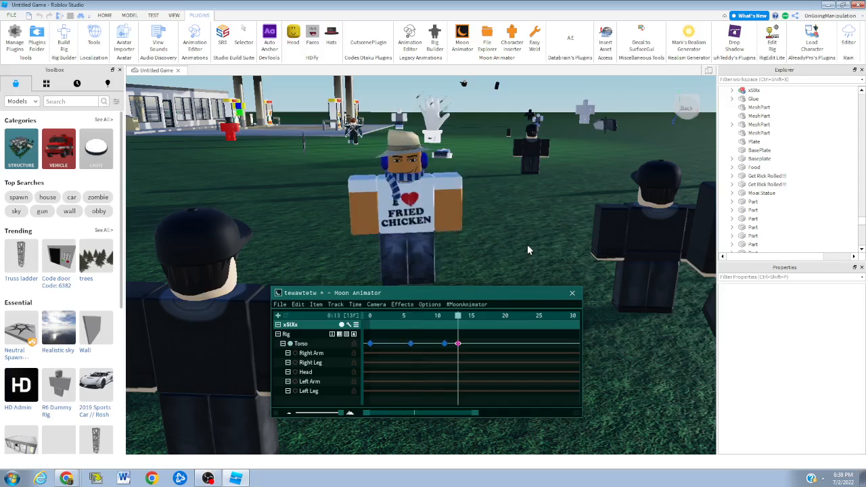
key("space")
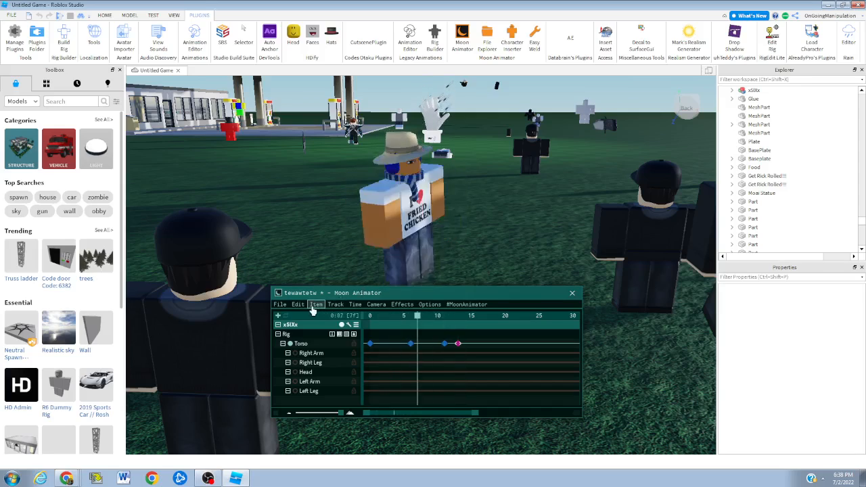
Recheck the Transforming Rig Parts shortcuts, including the Studio increment entry, on the first page of Quick Info
left_click(280, 305)
left_click(323, 384)
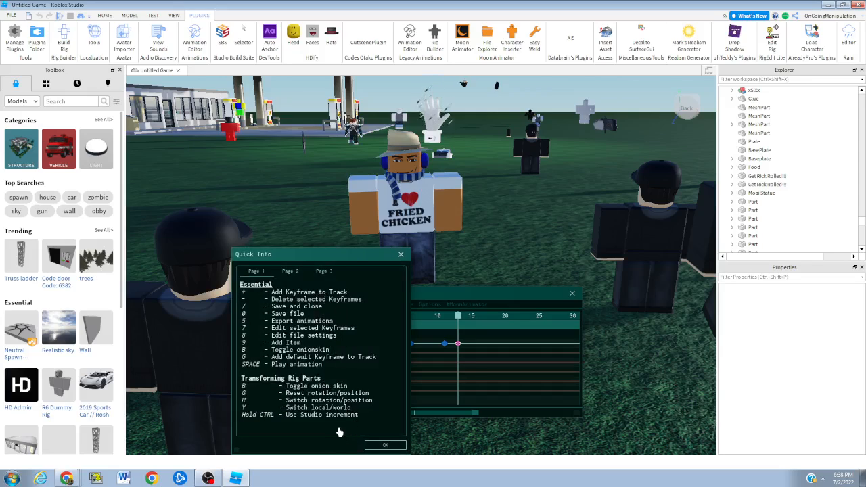
left_click(384, 445)
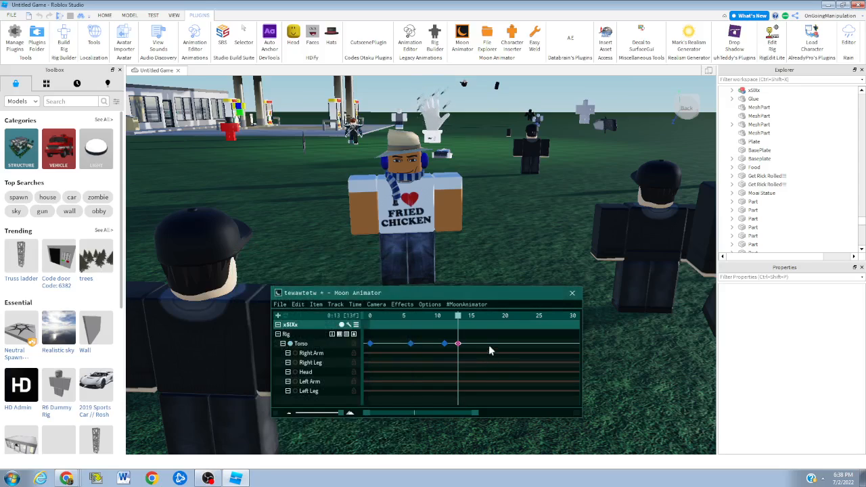
Review the Editing and Playhead shortcuts on the second page of Quick Info, and return the playhead to frame 0
left_click_drag(458, 319, 474, 403)
left_click(279, 304)
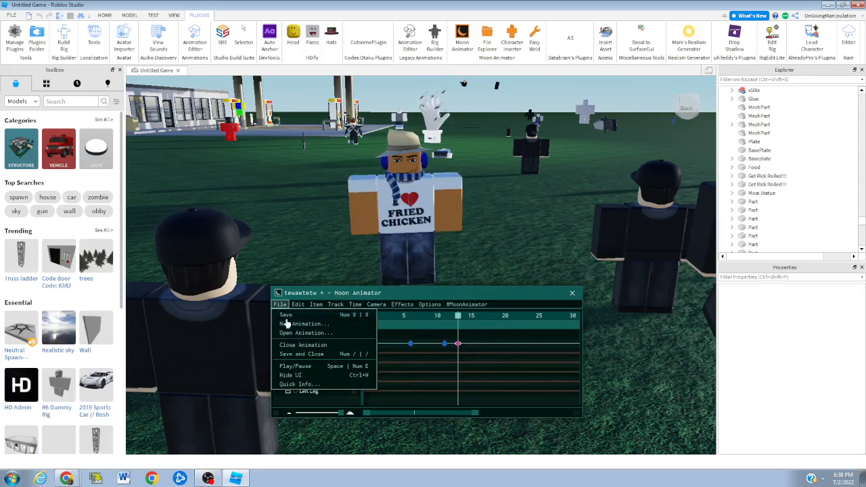
left_click(296, 392)
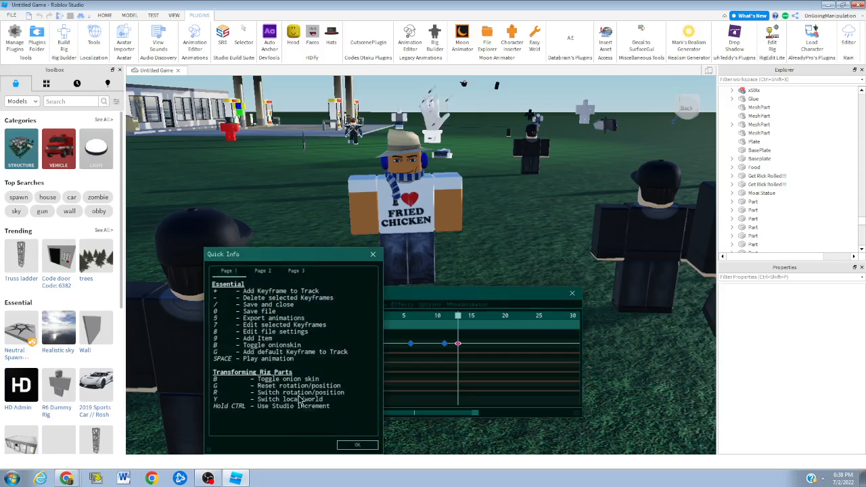
left_click(263, 272)
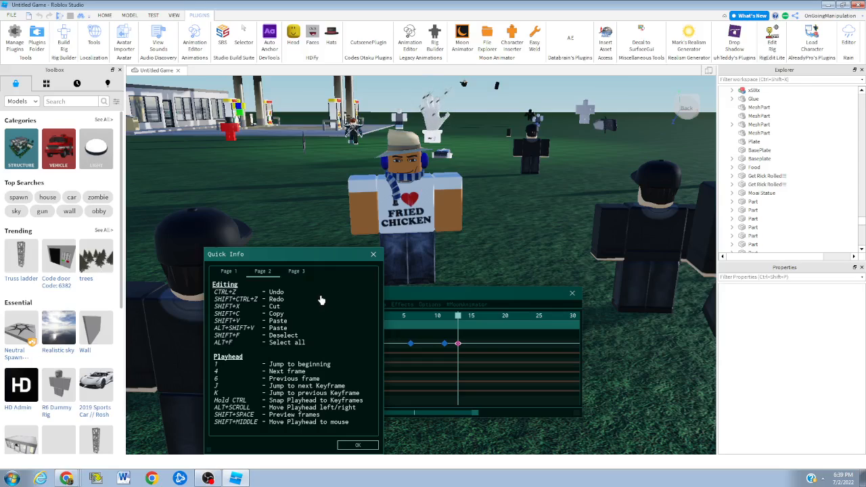
left_click(372, 255)
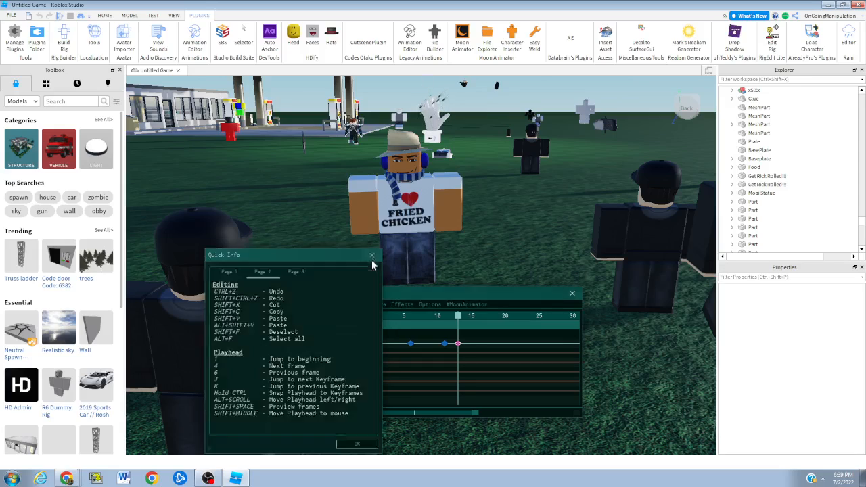
left_click_drag(390, 318, 369, 328)
right_click_drag(415, 216, 521, 231)
key("w")
key("s")
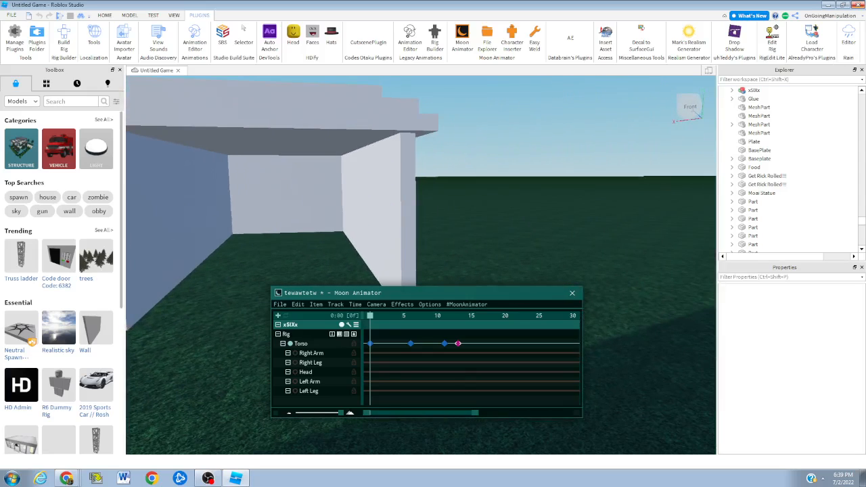
right_click_drag(492, 176, 493, 175)
right_click_drag(366, 208, 366, 209)
key("a")
key("w")
key("d")
key("a")
key("d")
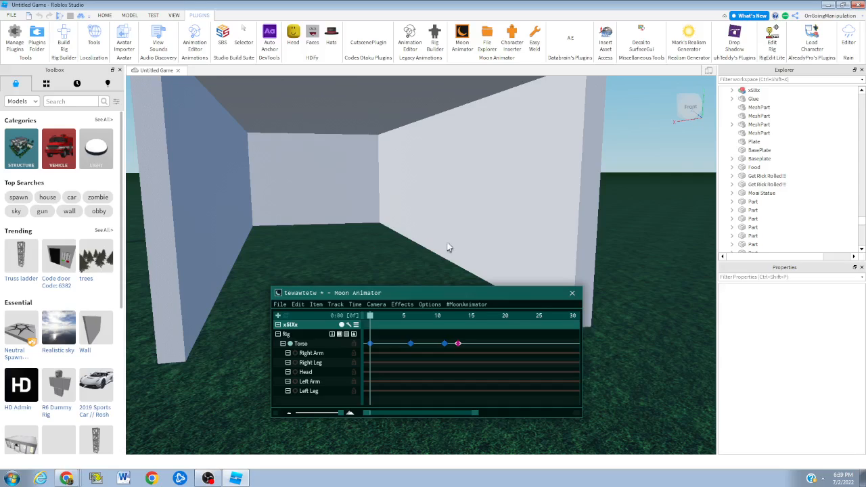
Play and pause the rig's animation repeatedly, leaving the playhead at frame 9
right_click_drag(380, 255, 378, 256)
key("w")
key("space")
key("d")
key("space")
key("d")
key("w")
key("space")
key("space")
key("space")
key("space")
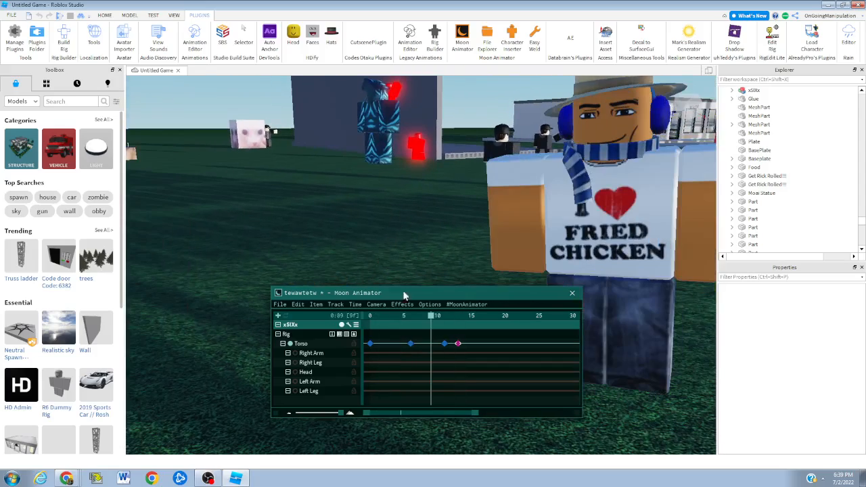
Select the Torso keyframe at frame 0, recheck the Editing shortcuts in Quick Info, and deselect the keyframe
left_click(370, 343)
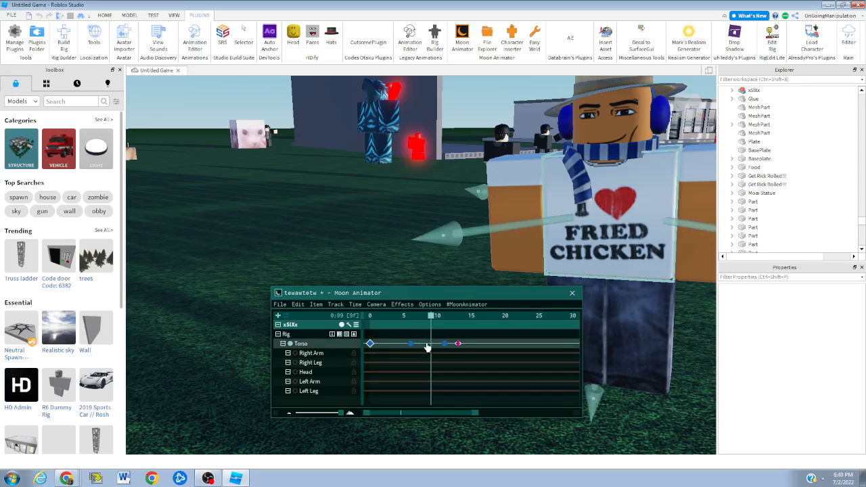
left_click(279, 304)
left_click(322, 385)
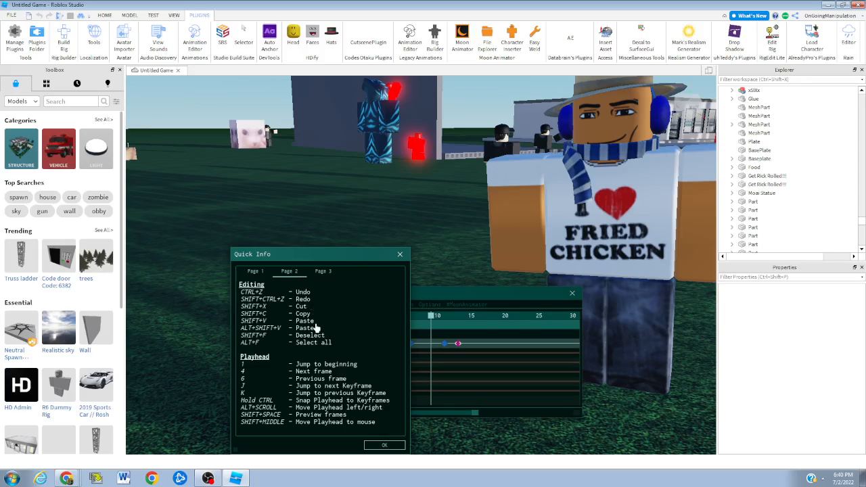
left_click(398, 255)
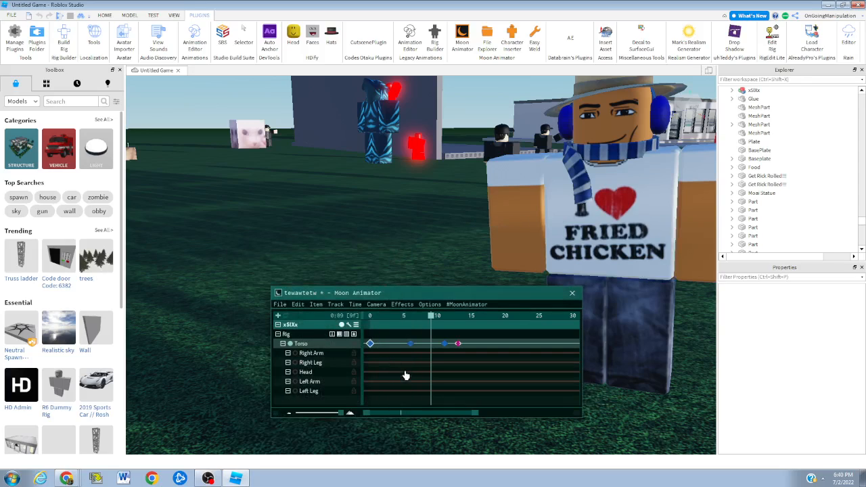
left_click(405, 358)
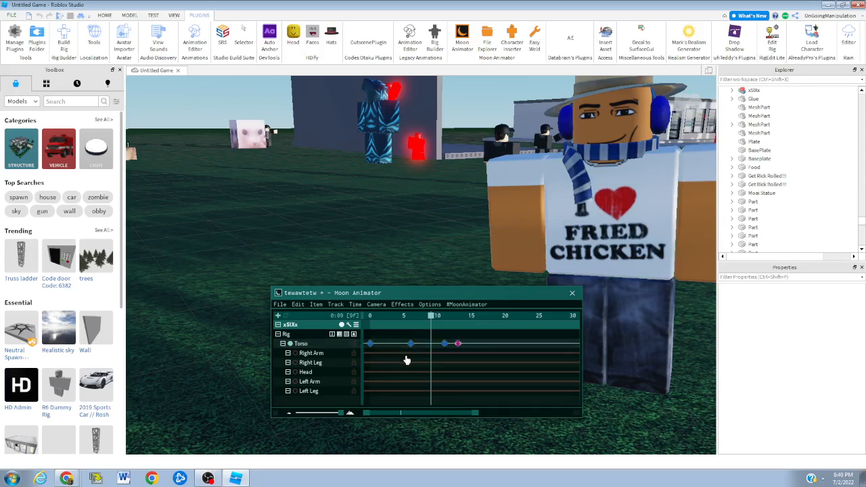
Examine the hat-wearing character from above, from the side and from the front
right_click_drag(300, 159, 338, 259)
key("s")
key("w")
key("s")
key("w")
key("s")
key("w")
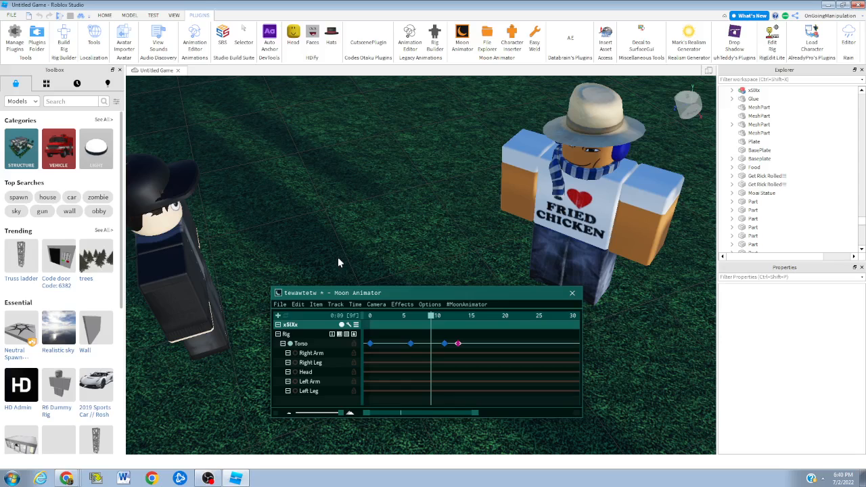
right_click_drag(338, 259, 349, 252)
key("s")
key("s")
key("s")
key("w")
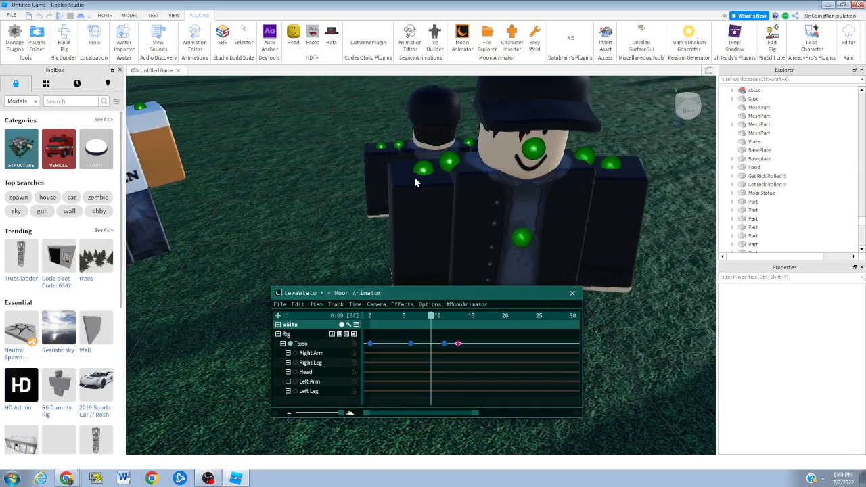
key("a")
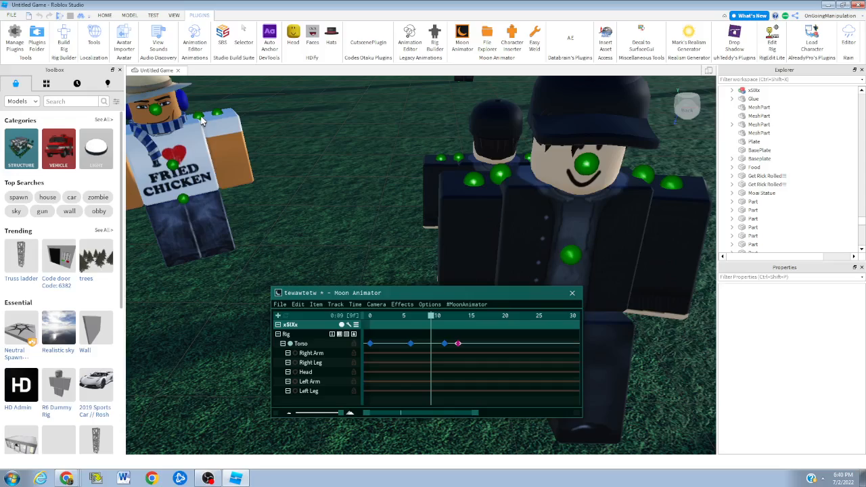
key("s")
key("a")
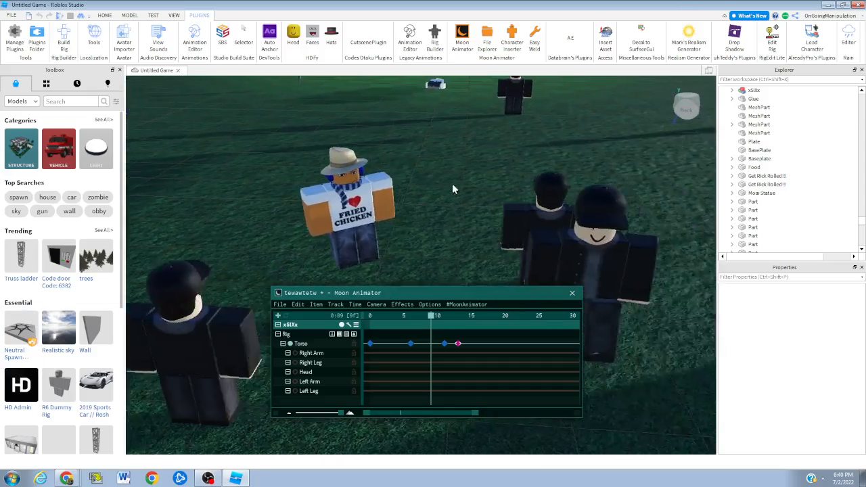
right_click_drag(453, 185, 445, 197)
key("w")
right_click_drag(405, 242, 404, 282)
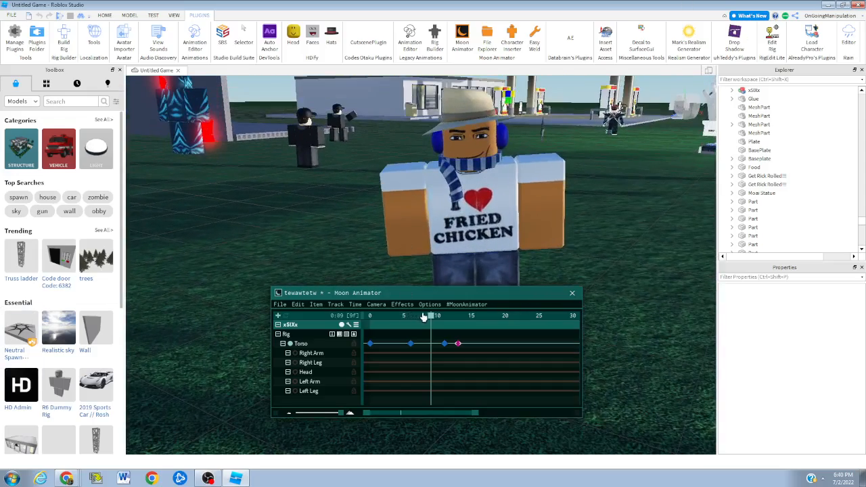
Play the Torso spin animation from frame 0 and watch the motion
left_click_drag(422, 316, 353, 345)
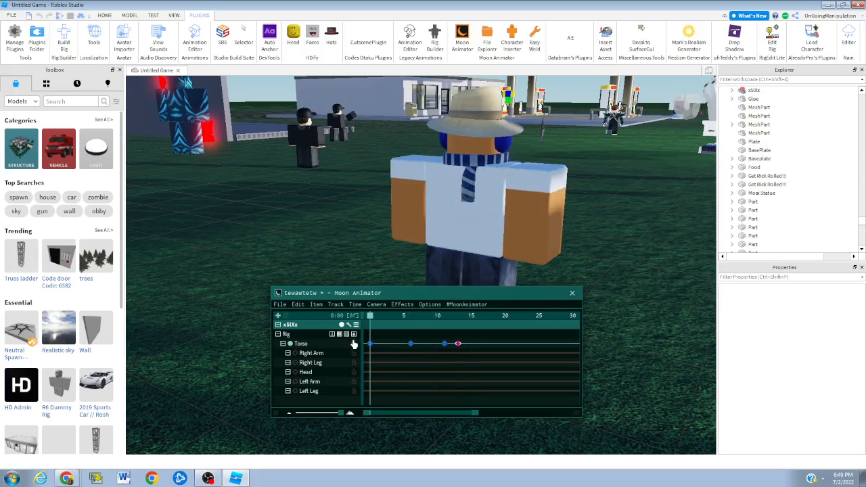
key("space")
key("space")
key("space")
key("space")
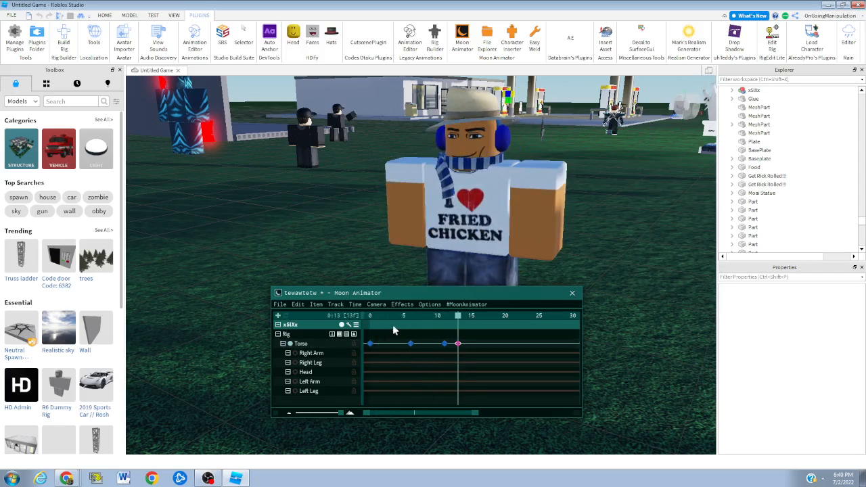
Copy the four Torso keyframes, paste them starting at frame 17, and play the extended animation
left_click(297, 304)
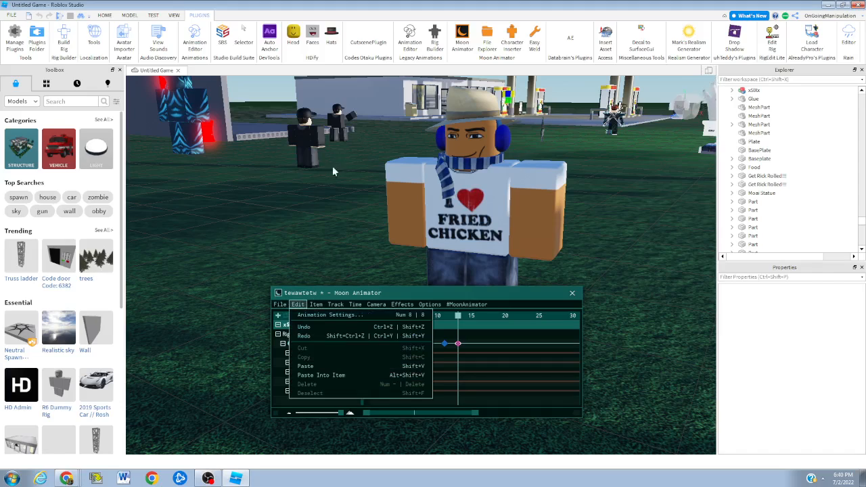
left_click(443, 356)
left_click(370, 352)
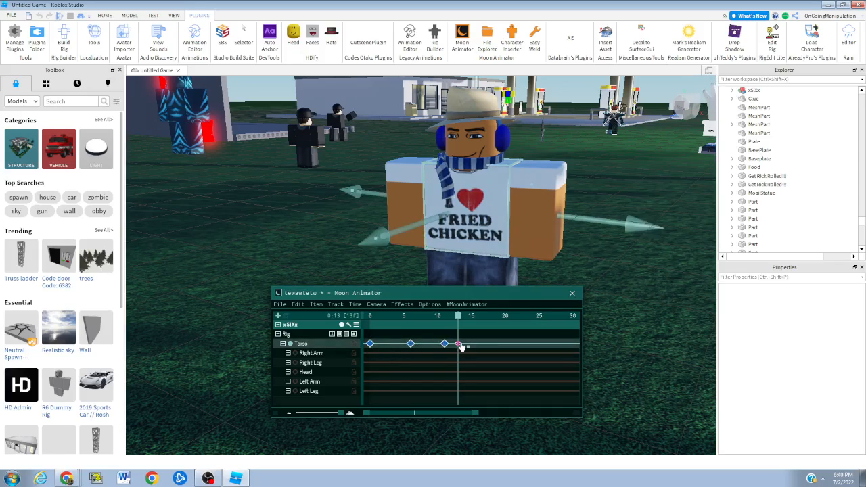
left_click_drag(459, 318, 358, 342)
key("ctrl+v")
key("space")
left_click_drag(485, 316, 647, 302)
key("space")
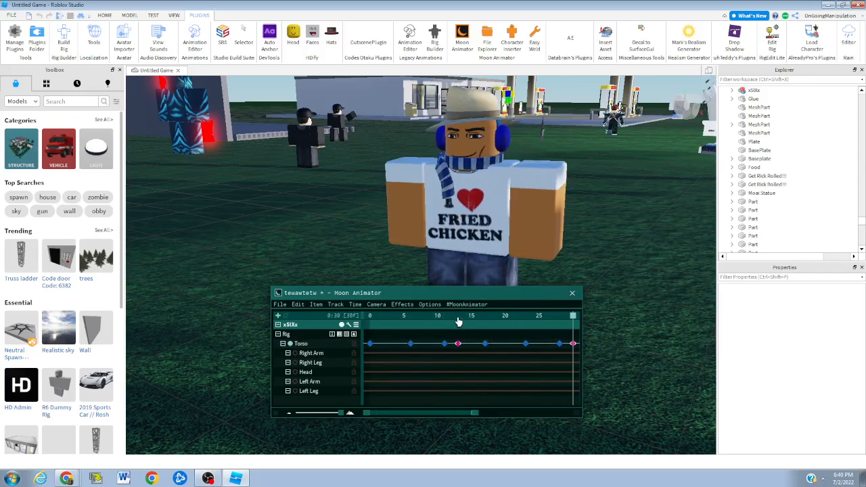
At frame 15, rotate the Torso by about 18 degrees about its vertical axis and preview the motion
mouse_move(459, 318)
left_mouse_down()
mouse_move(472, 318)
mouse_move(452, 317)
mouse_move(487, 309)
mouse_move(471, 315)
left_mouse_up()
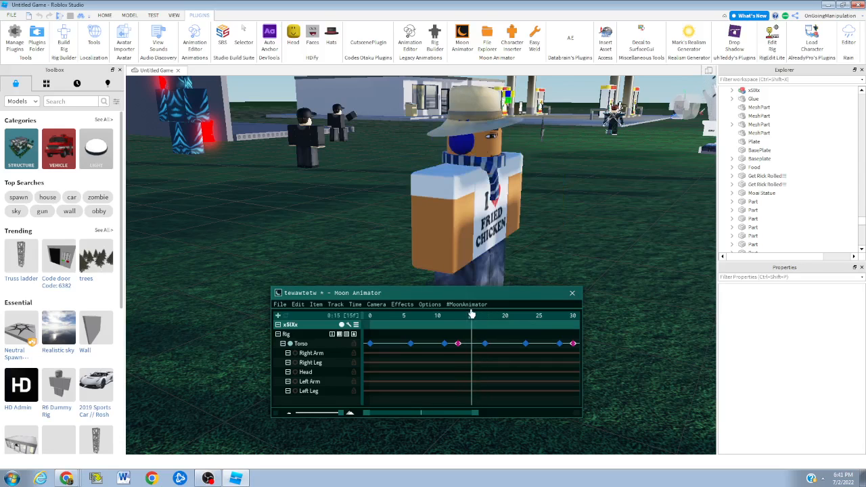
right_click_drag(472, 243, 469, 198)
key("w")
key("s")
left_click(478, 193)
key("r")
left_click_drag(549, 142, 569, 122)
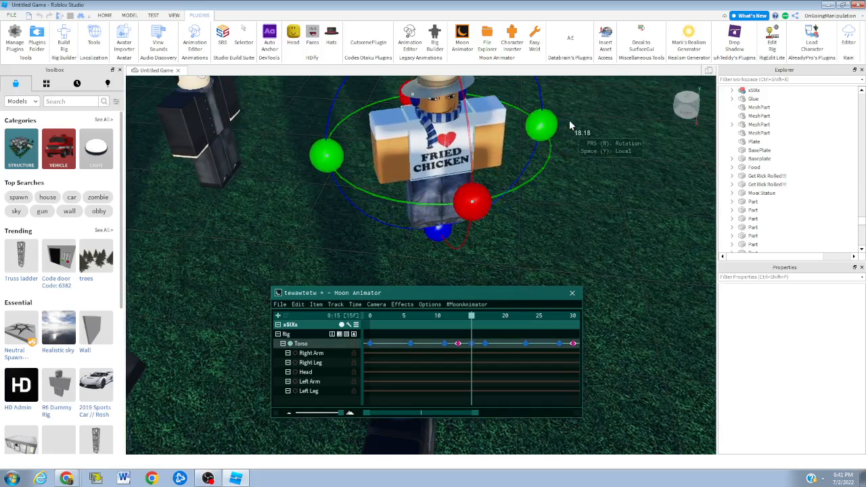
key("space")
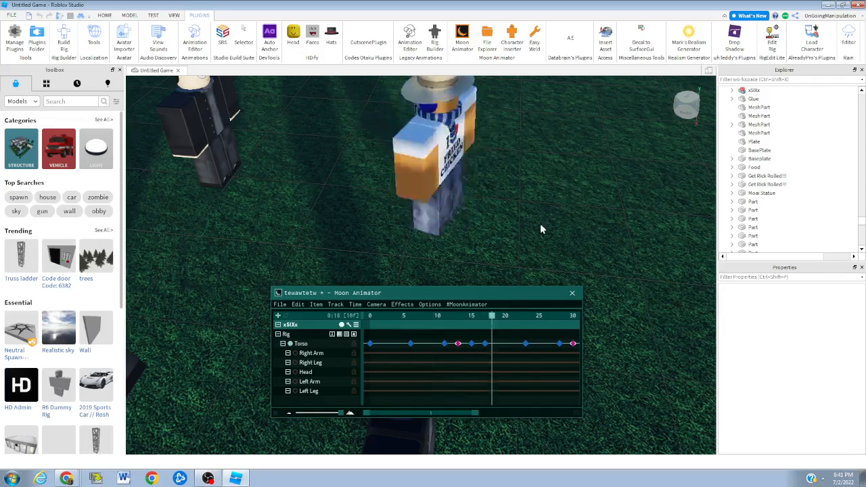
Undo the Torso rotation at frame 15 and replay the animation
key("w")
right_click_drag(541, 225, 529, 224)
key("s")
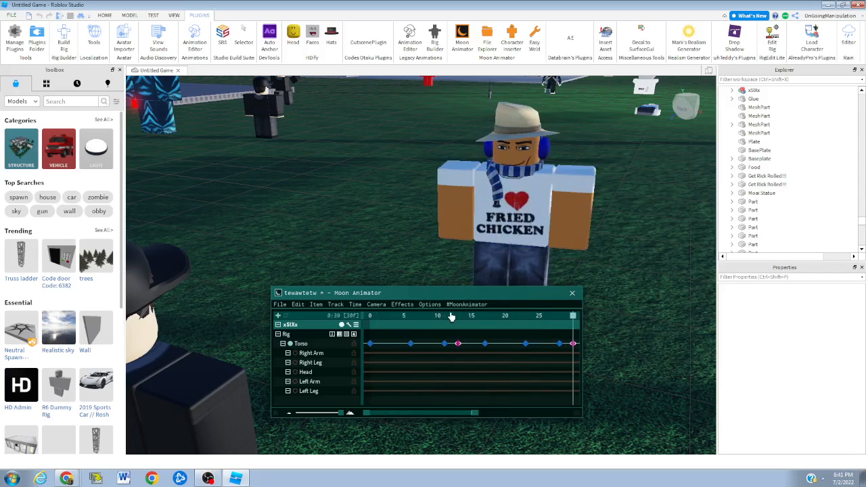
mouse_move(454, 323)
left_mouse_down()
mouse_move(381, 332)
mouse_move(549, 316)
mouse_move(447, 336)
left_mouse_up()
key("space")
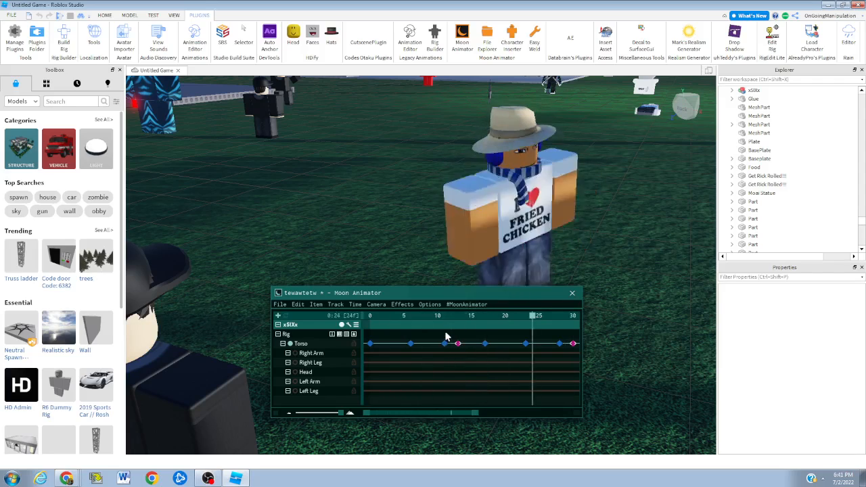
Rotate the Torso about its vertical axis by about 21 degrees at frame 15 and play the result
left_click_drag(491, 315, 471, 323)
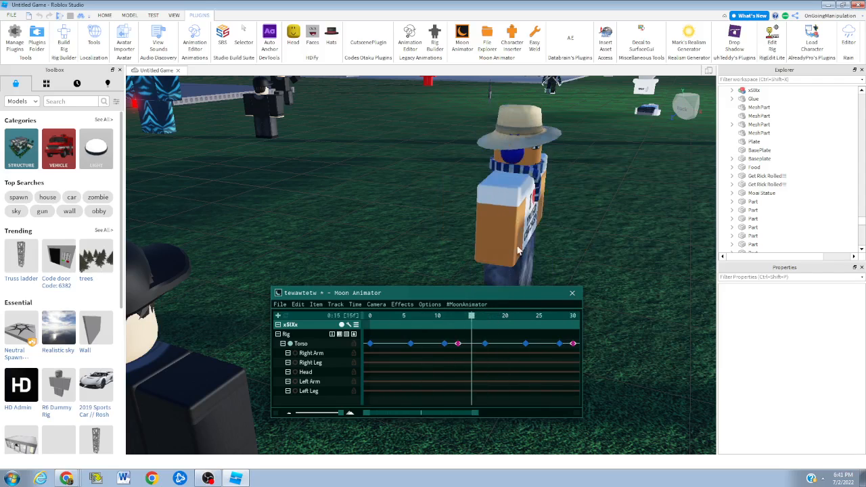
right_click_drag(517, 250, 473, 224)
left_click(448, 196)
scroll(406, 226, "down", 2)
left_click_drag(336, 217, 367, 233)
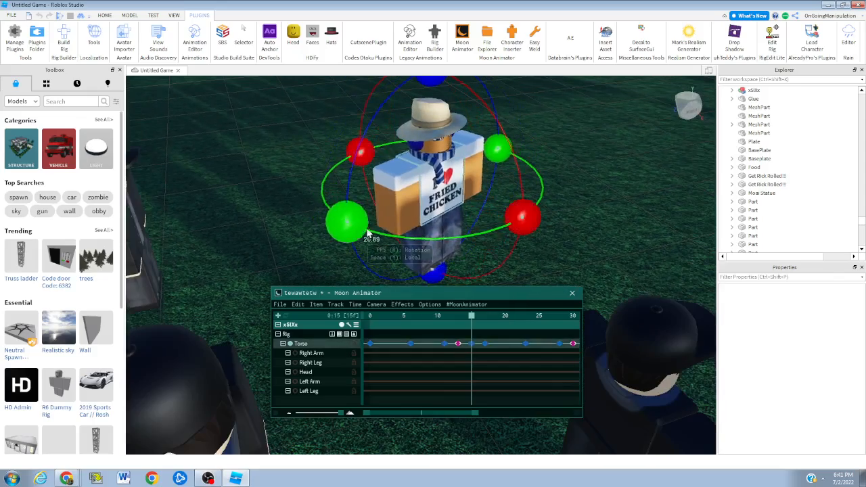
key("space")
right_click_drag(509, 249, 509, 249)
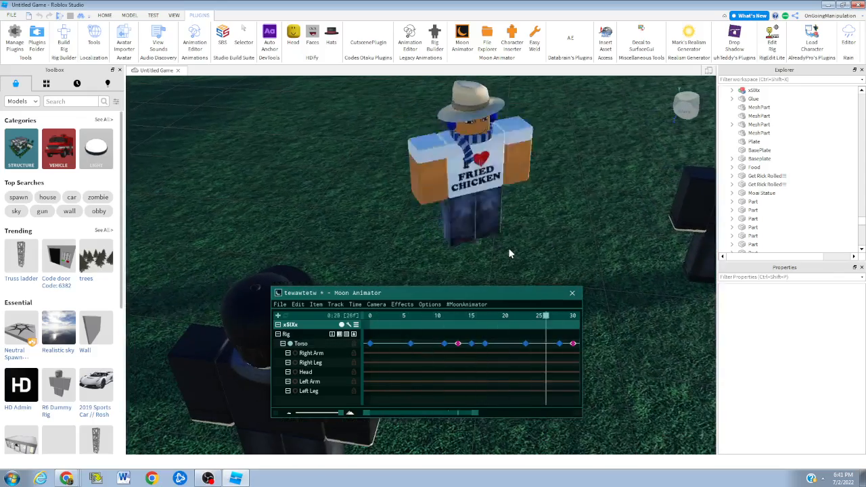
Delete the Torso keyframe at frame 15 and the four pasted keyframes at frames 17, 23, 28 and 30
left_click(472, 345)
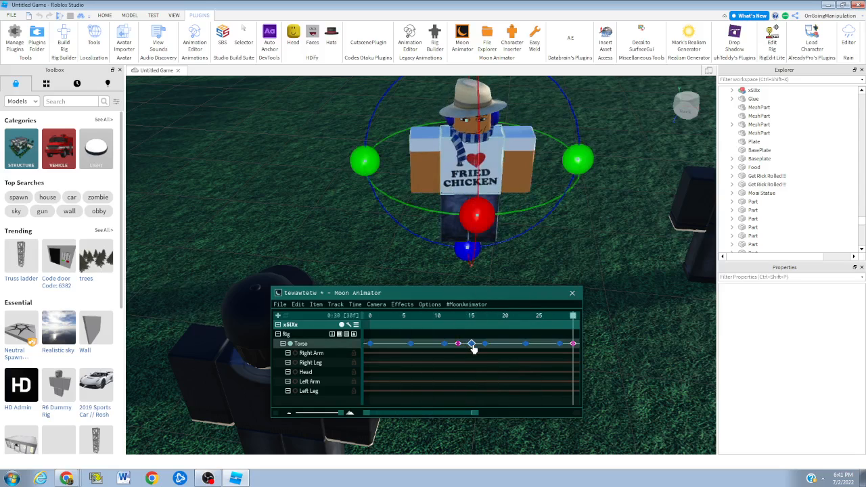
key("Delete")
key("space")
left_click(487, 345)
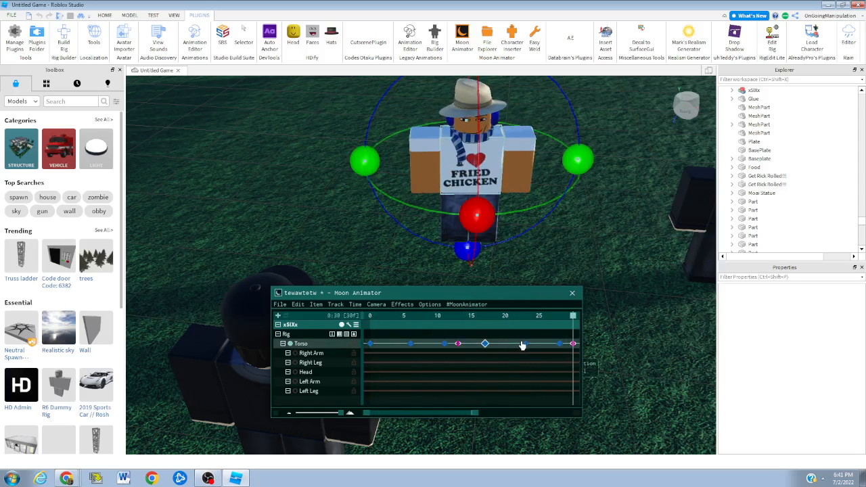
left_click(524, 345, "ctrl")
left_click(559, 346, "ctrl")
left_click(573, 344, "ctrl")
key("Delete")
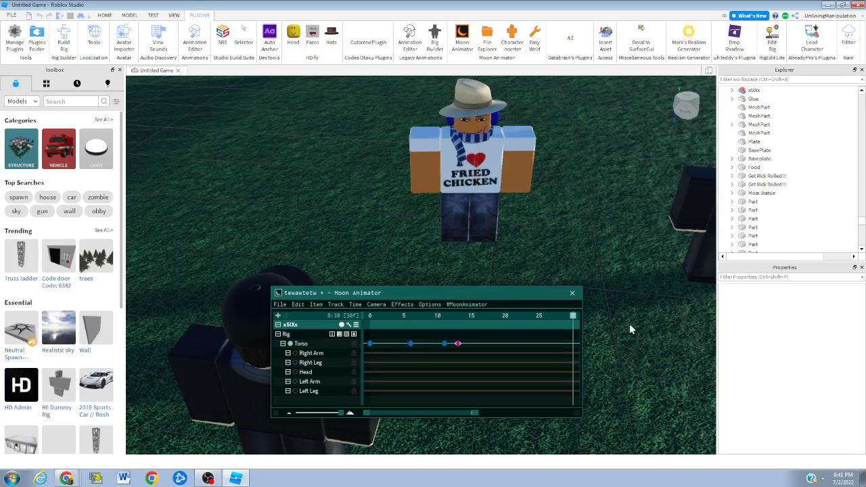
Replay the original four-keyframe Torso animation while viewing the character from the front
key("space")
scroll(612, 303, "up", 3)
right_click_drag(612, 304, 612, 304)
key("space")
key("space")
key("s")
key("d")
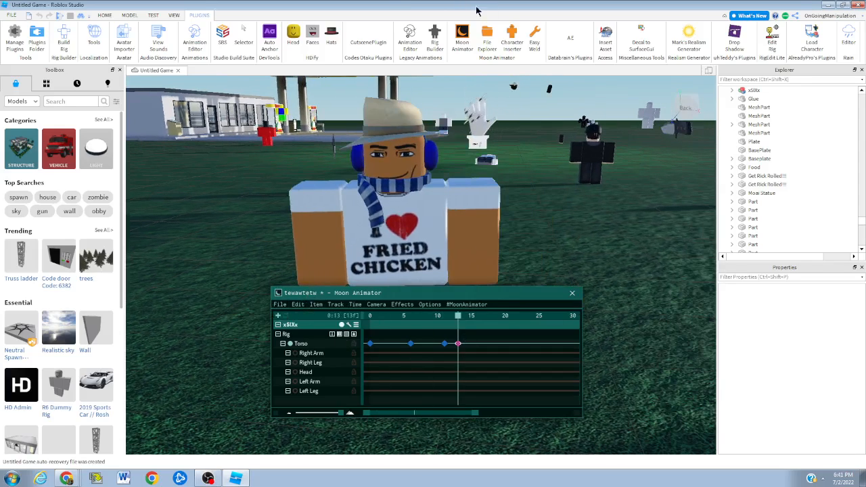
Consult the editing and playhead shortcuts on page 2 of Quick Info and select the Torso keyframes at frames 11 and 13
left_click(279, 303)
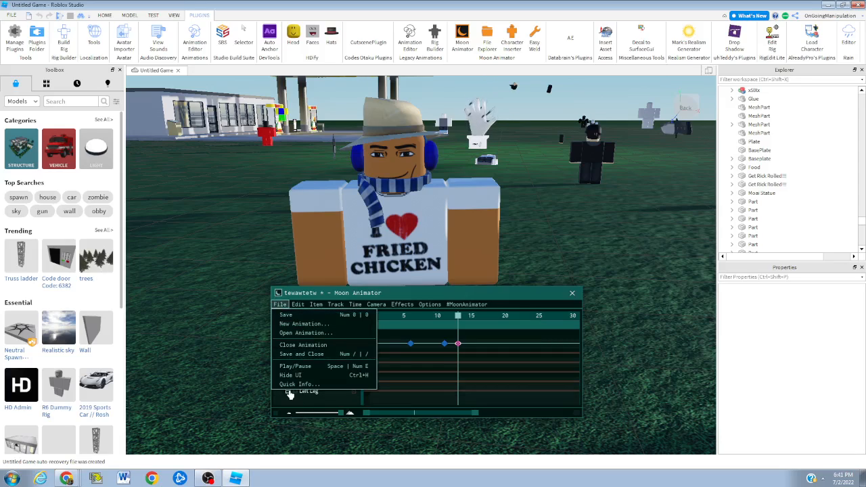
left_click(297, 383)
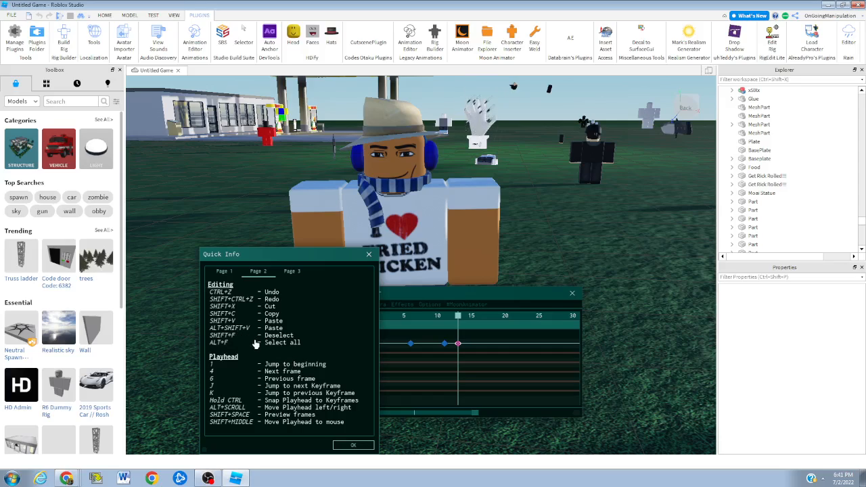
left_click(368, 254)
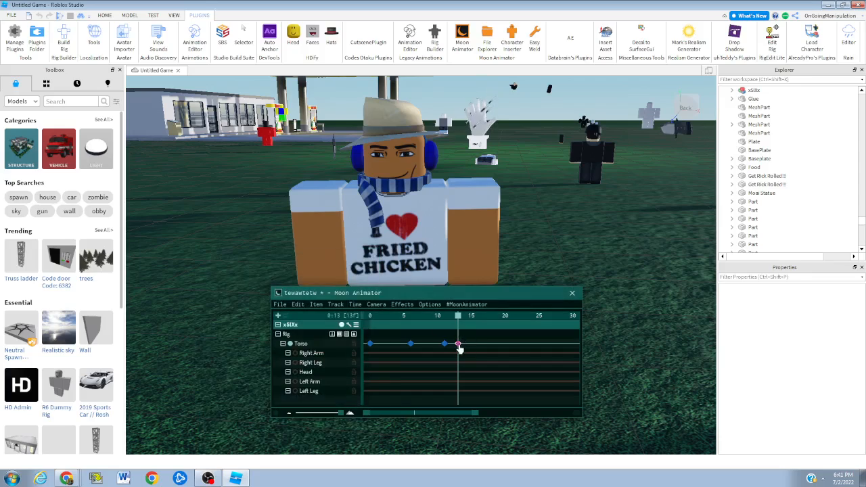
left_click(458, 345)
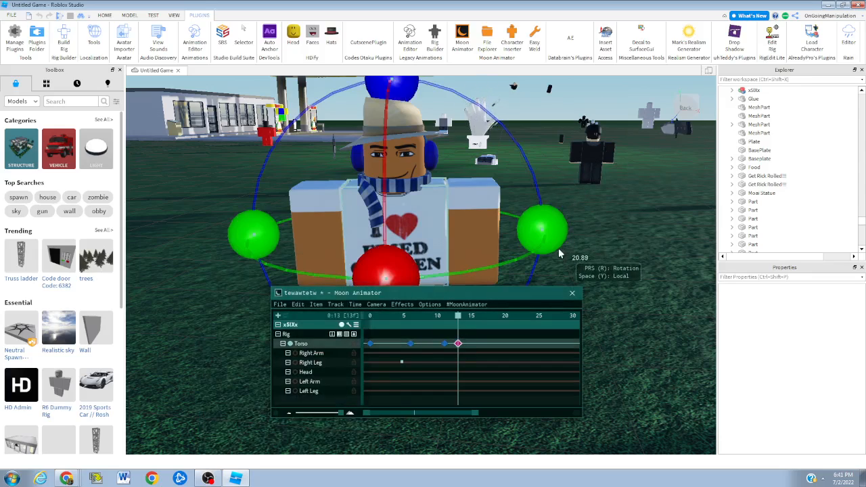
left_click(444, 345)
left_click(458, 345)
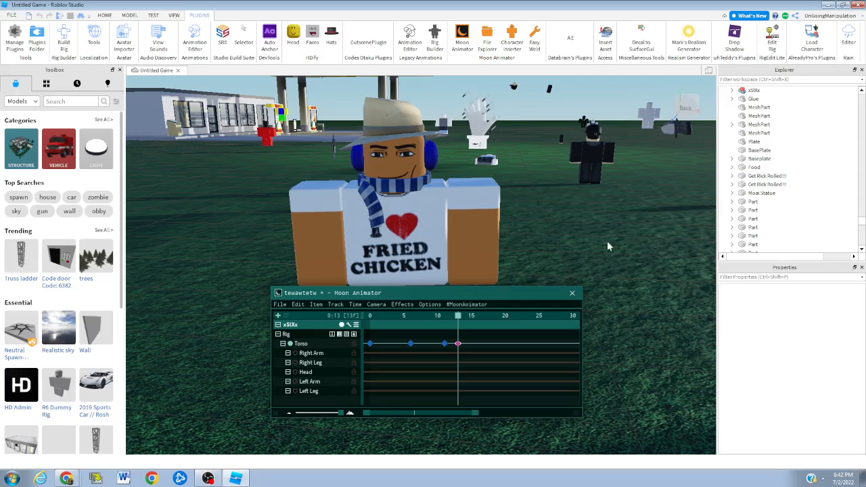
left_click(280, 304)
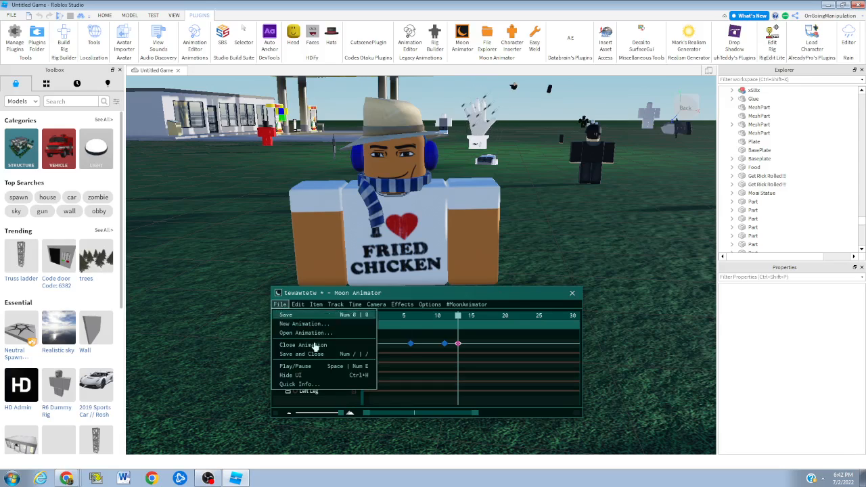
left_click(300, 384)
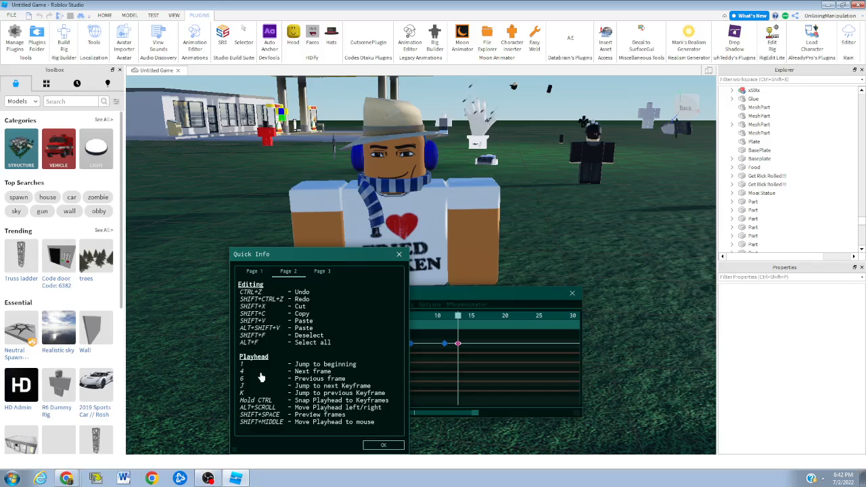
left_click(398, 254)
key("space")
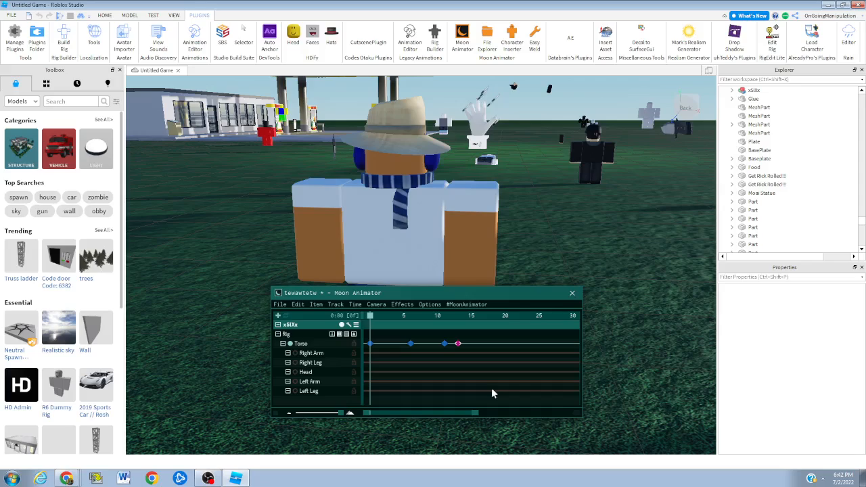
left_click(278, 324)
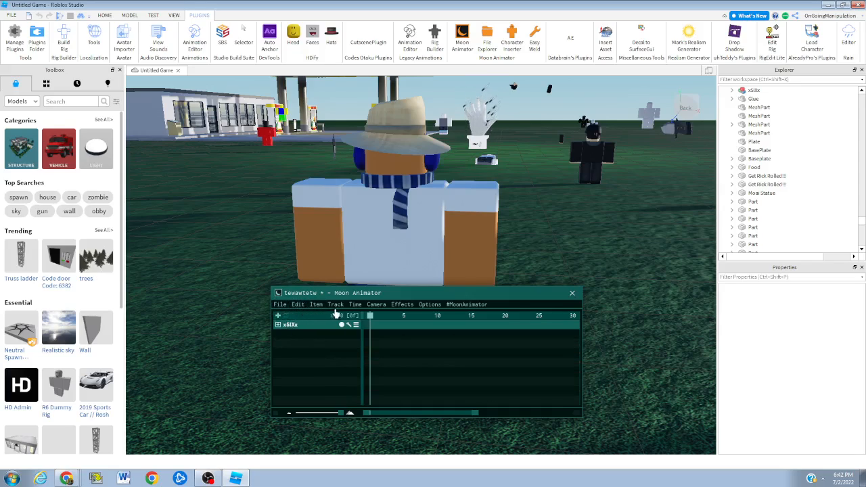
left_click(277, 325)
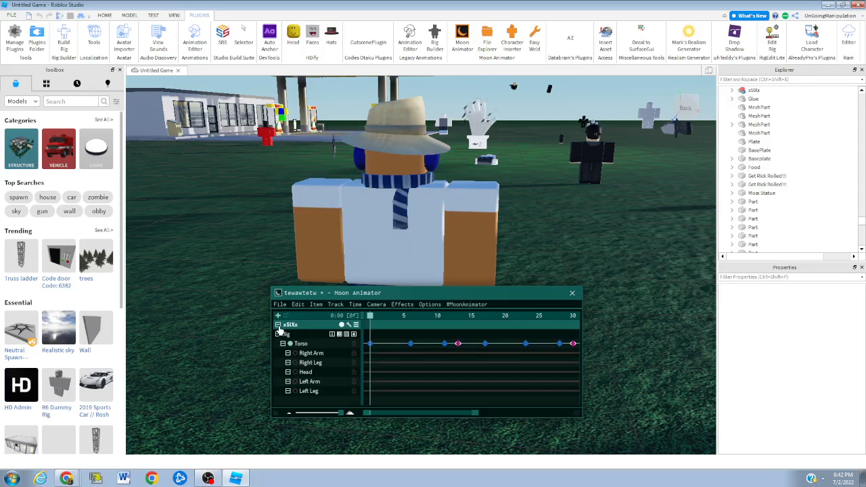
Delete the four duplicated Torso keyframes at frames 17, 23, 28 and 30, and replay the remaining animation
left_click(484, 345)
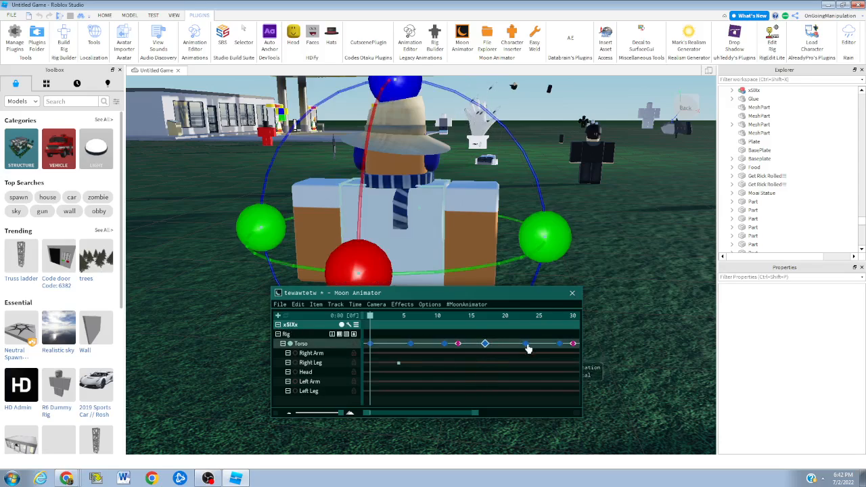
left_click(526, 345, "ctrl")
left_click(559, 346, "ctrl")
left_click(573, 346, "ctrl")
key("Delete")
key("space")
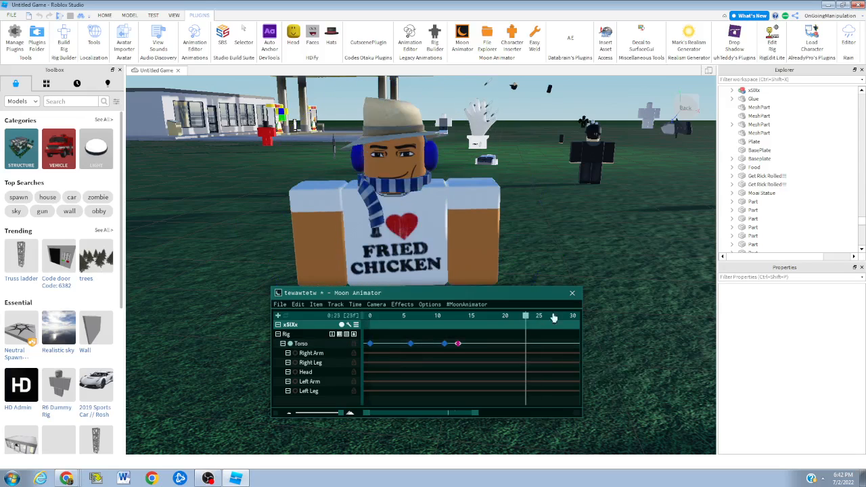
key("space")
key("space")
key("space")
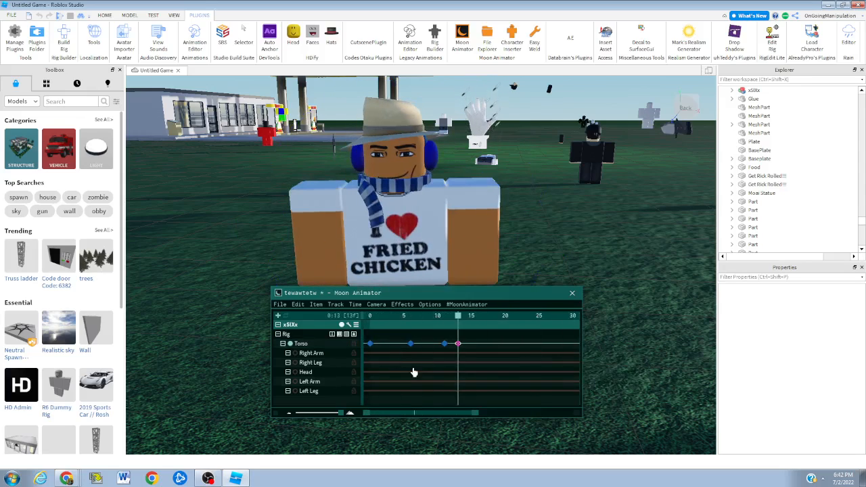
Consult the playhead shortcuts on page 2 of Quick Info and move the playhead to frame 6
left_click(280, 304)
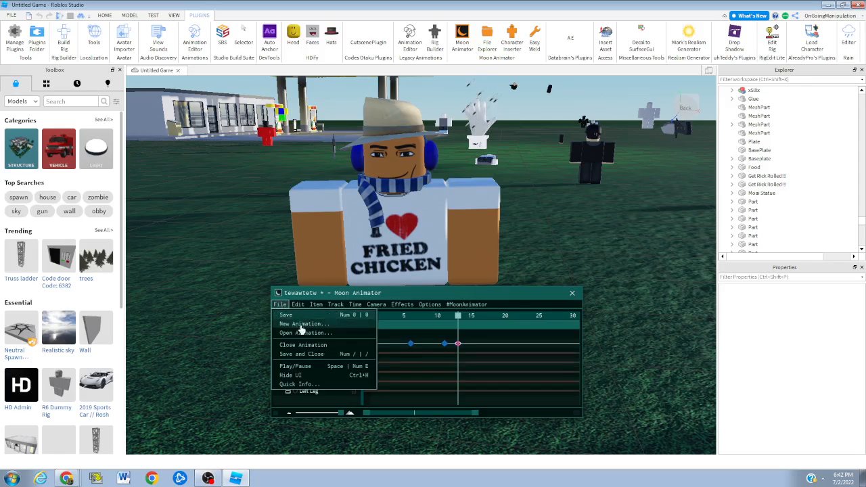
left_click(315, 384)
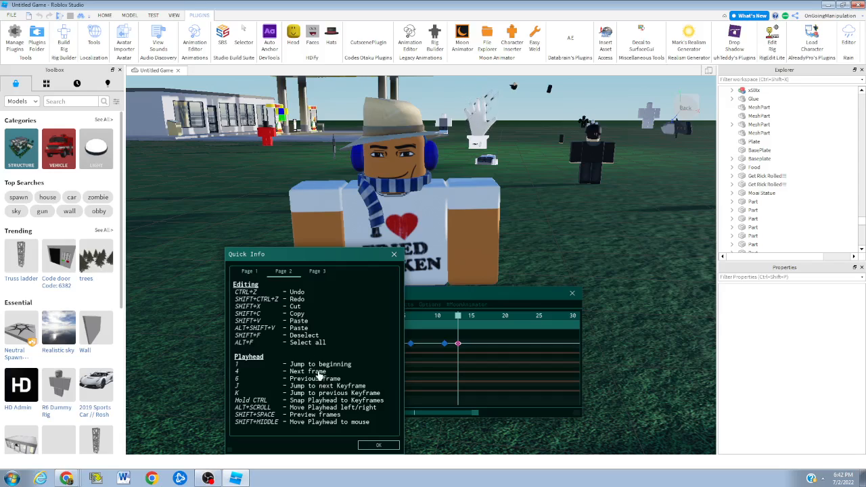
left_click(393, 254)
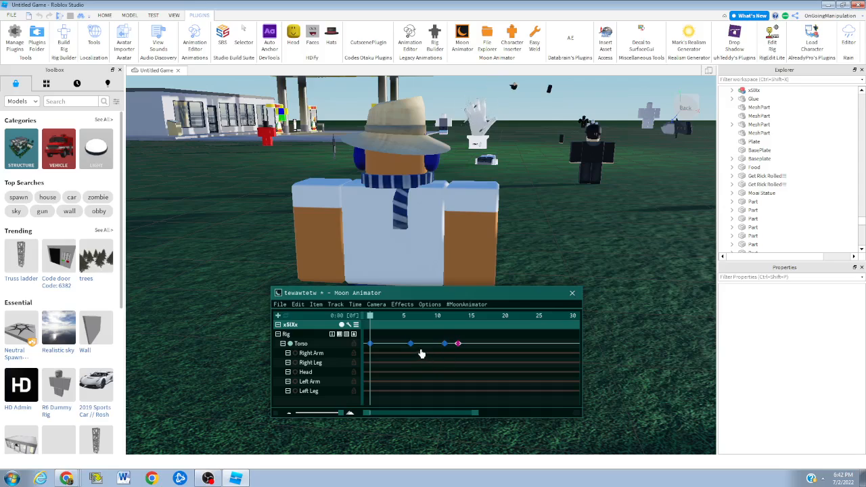
left_click(411, 317)
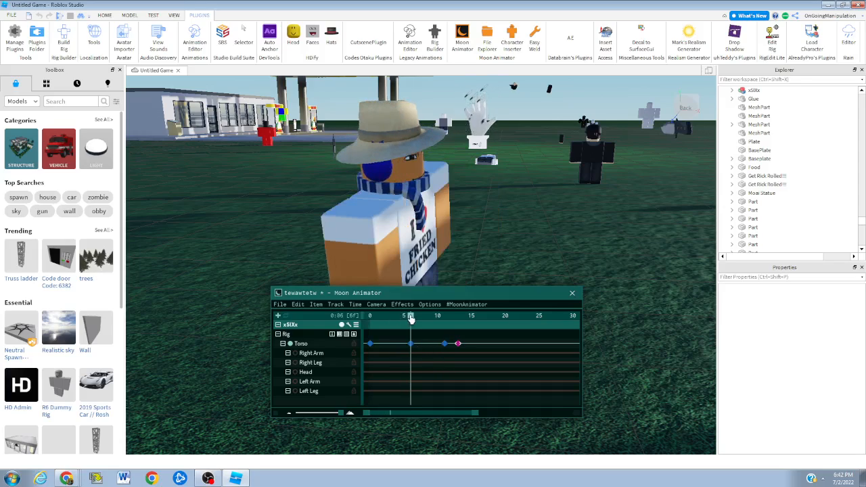
Reread the playhead shortcuts in Quick Info and return the playhead to frame 0
left_click(279, 304)
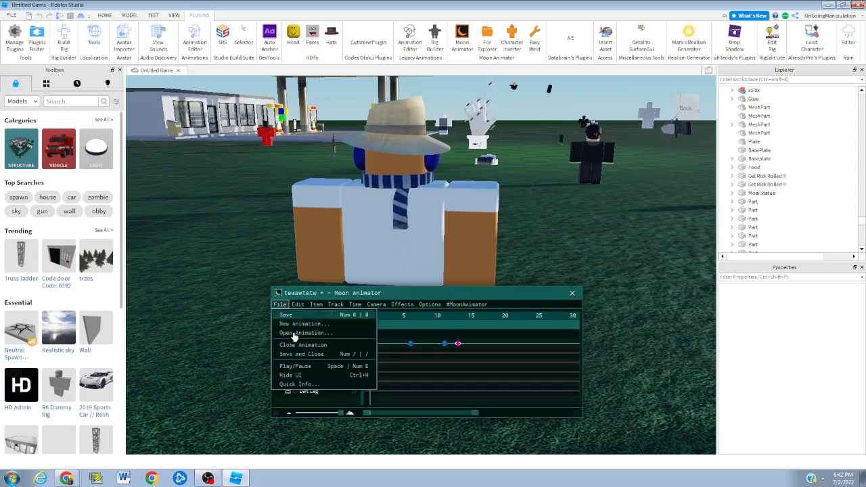
left_click(310, 390)
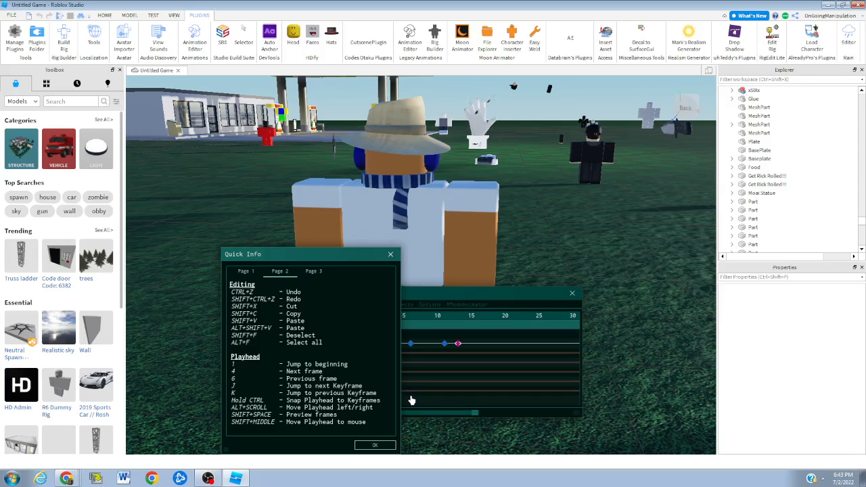
left_click(383, 445)
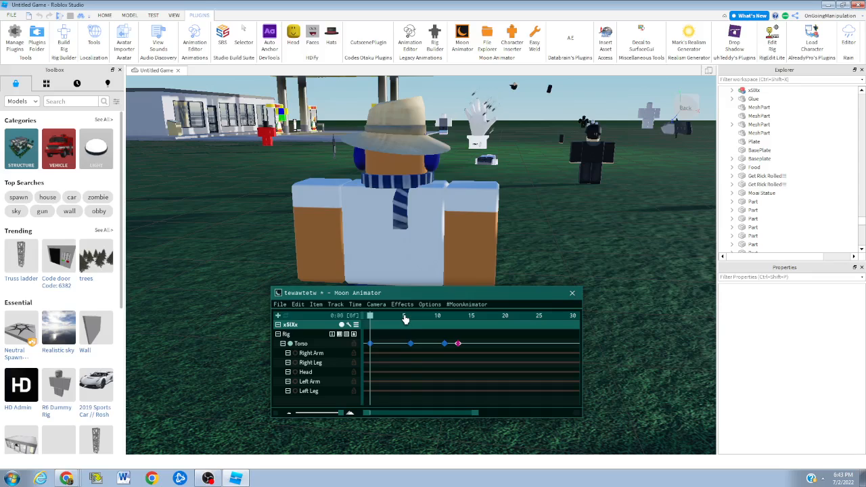
left_click_drag(404, 319, 358, 326)
Check the keyframe-jump shortcuts in Quick Info and scrub the playhead to the Torso keyframe at frame 6
left_click(279, 305)
left_click(304, 385)
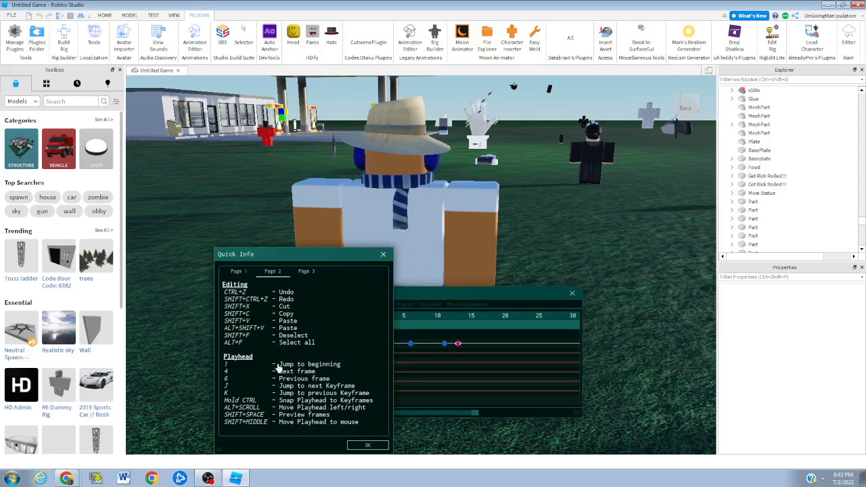
left_click(383, 255)
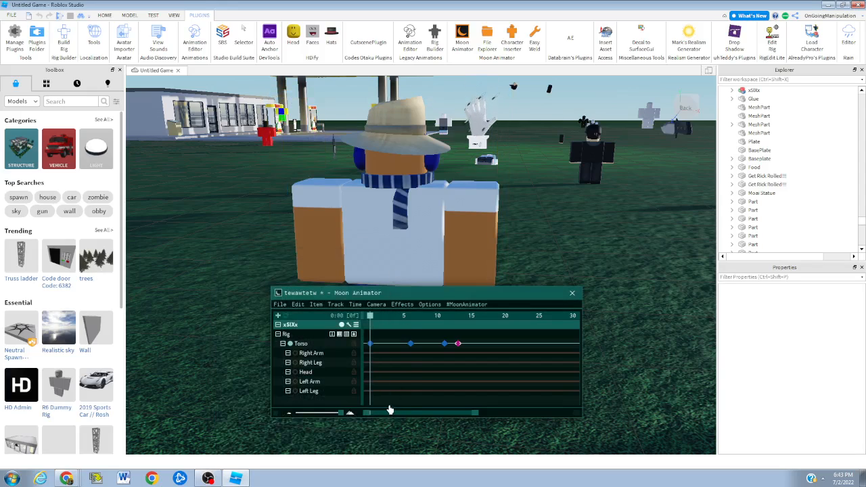
key("space")
left_click(391, 318)
left_click_drag(394, 322, 415, 320)
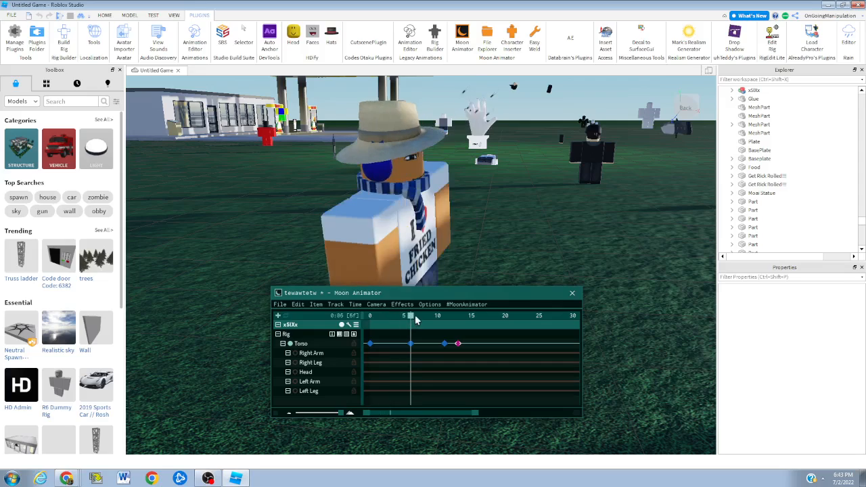
Jump the playhead back and forth between the Torso keyframes up to frame 13 and play from frame 0
key("Right")
key("Right")
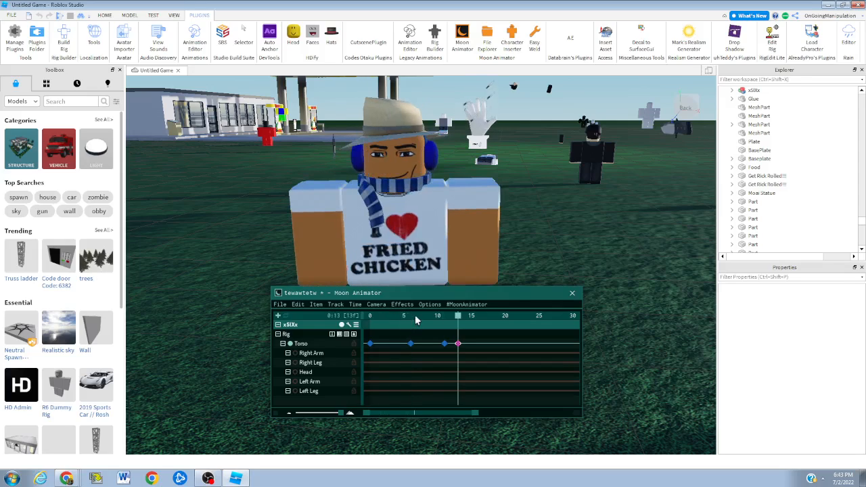
key("Left")
key("Left")
key("Left")
key("Right")
key("Right")
key("Right")
key("Left")
key("Left")
key("Left")
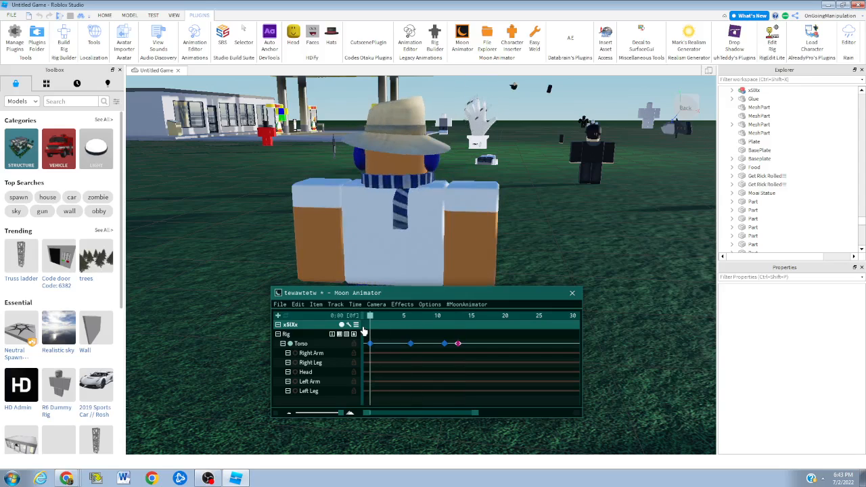
key("space")
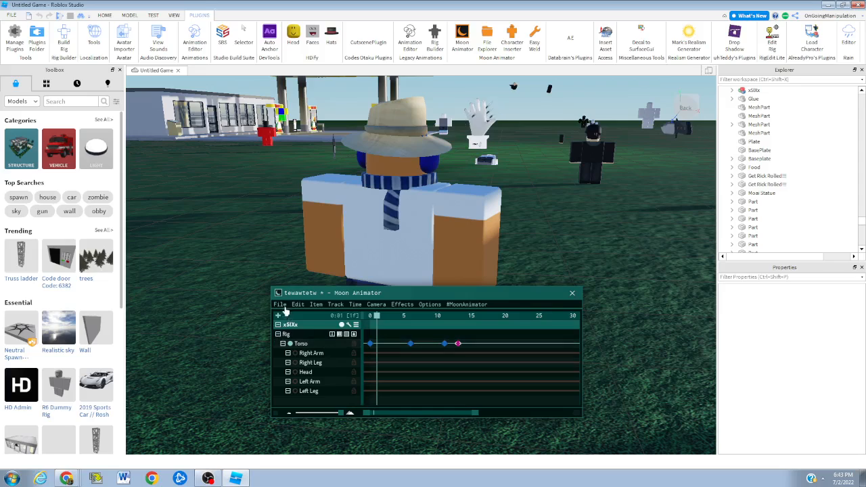
Consult the Preview frames shortcut on page 2 of Quick Info and play the Torso animation through to frame 13
left_click(279, 304)
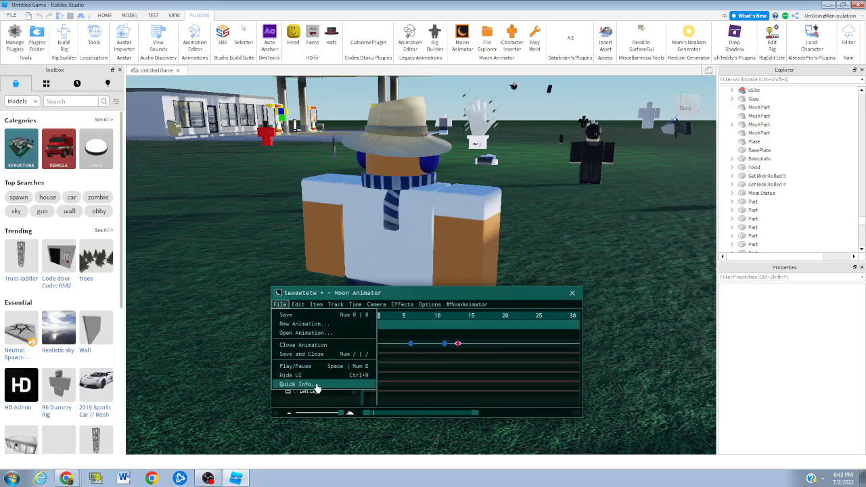
left_click(304, 383)
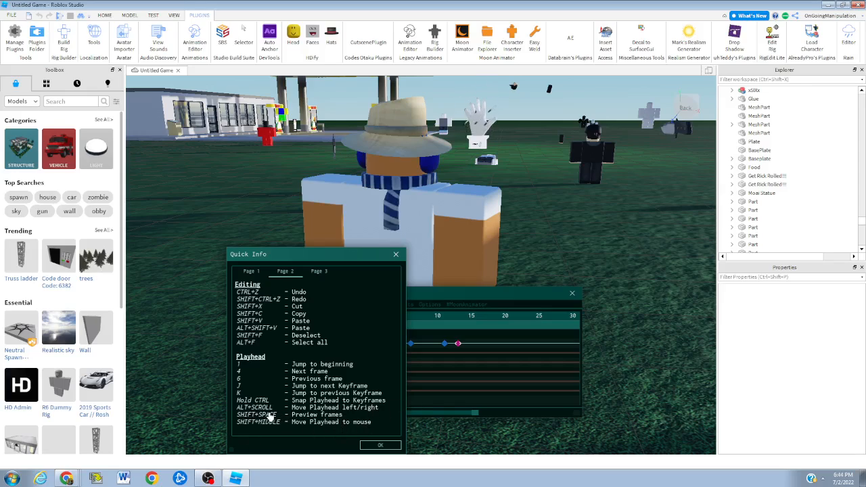
left_click(379, 446)
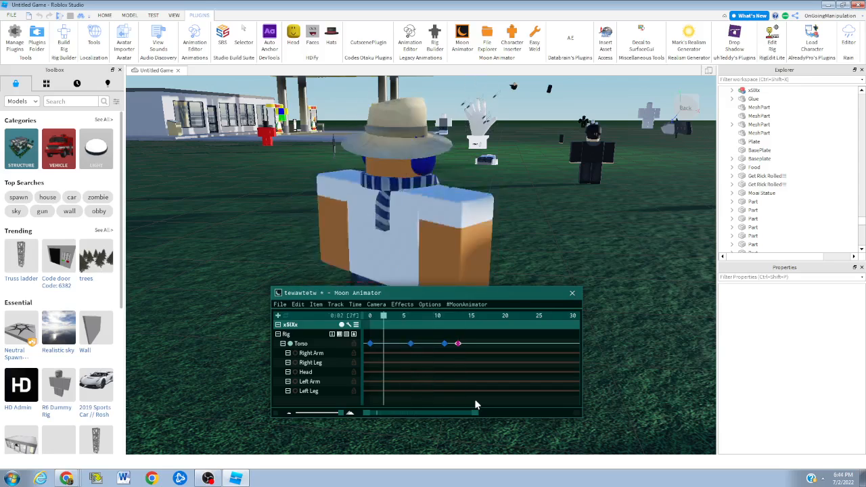
key("space")
key("space")
key("space")
key("space")
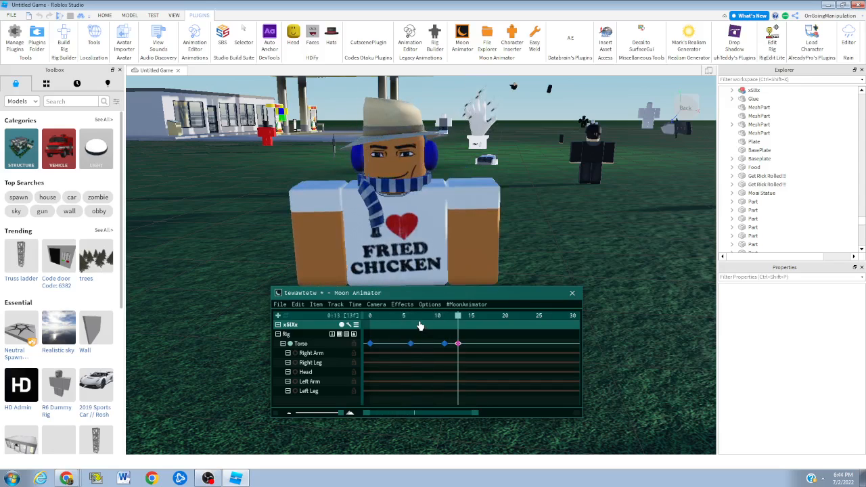
Copy the Torso keyframes at frames 0, 6, 11 and 13 and paste them at frames 18, 24, 29 and 31
left_click(372, 344)
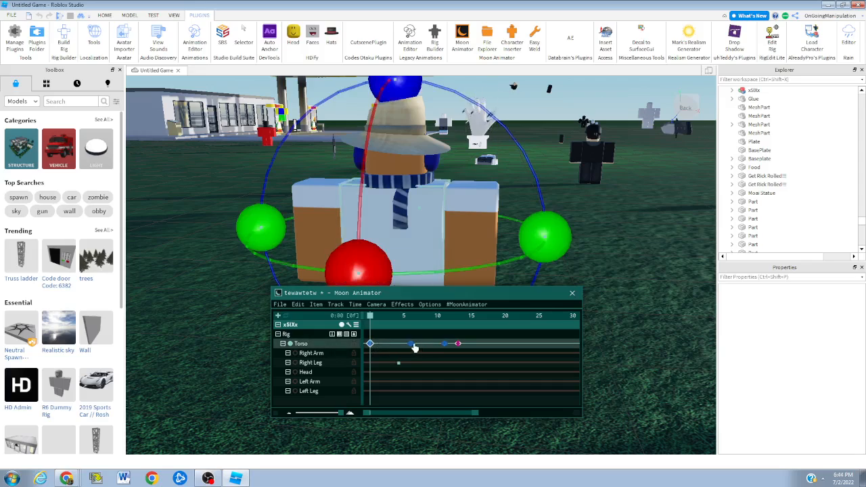
left_click(411, 344, "ctrl")
left_click(446, 343, "ctrl")
left_click(460, 345, "ctrl")
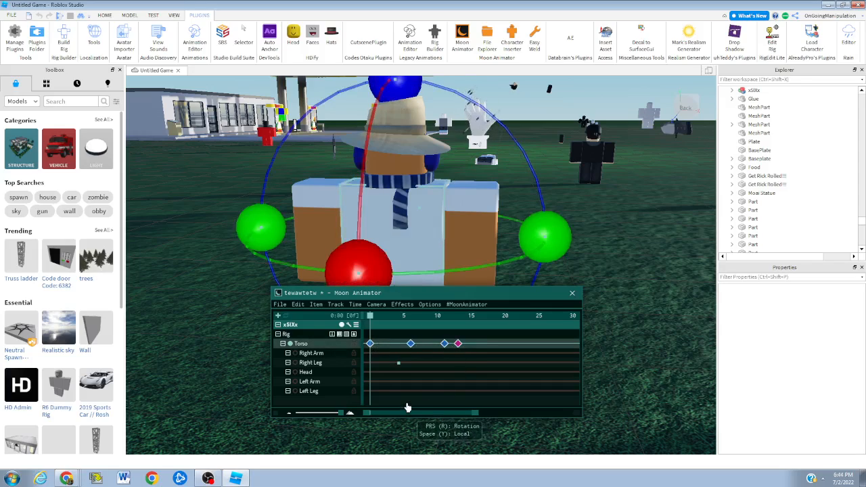
left_click_drag(465, 319, 320, 343)
key("ctrl+v")
left_click(649, 368)
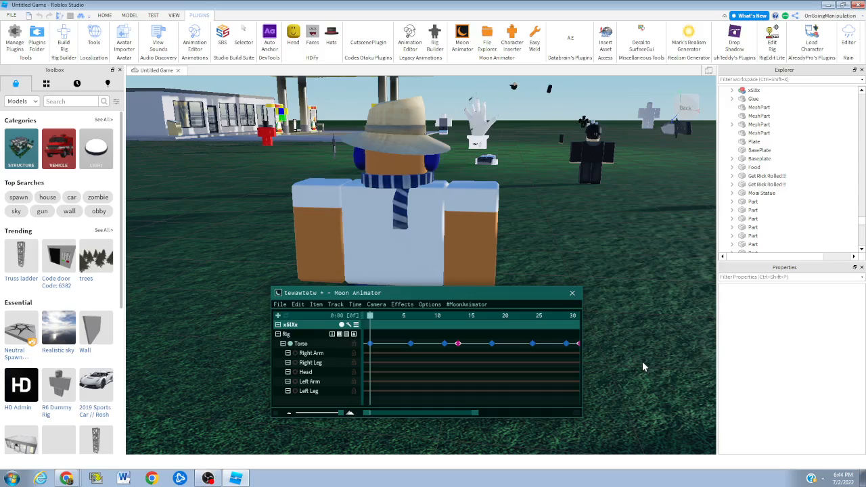
Play the extended Torso animation from frame 0 through frame 31 and check the playhead shortcuts in Quick Info
key("space")
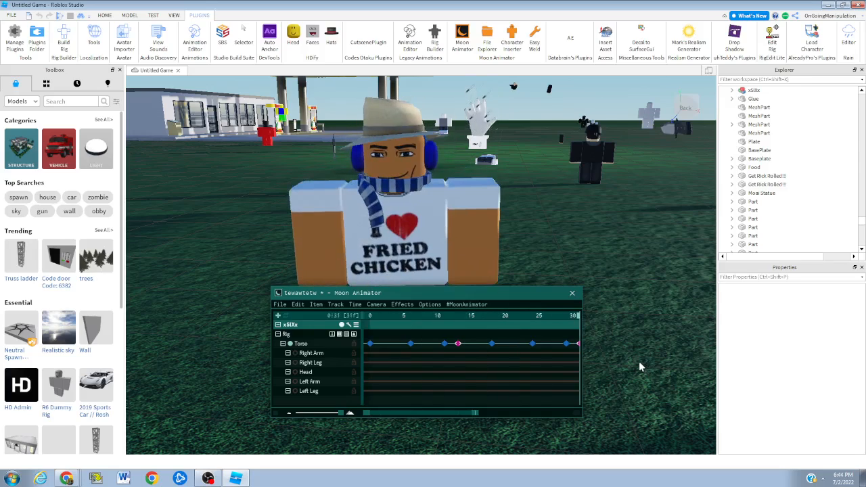
left_click_drag(417, 318, 368, 336)
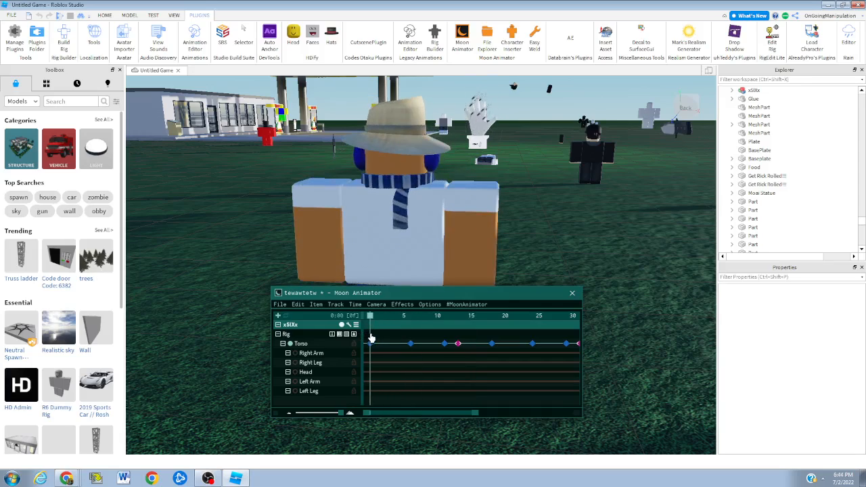
key("space")
left_click(279, 303)
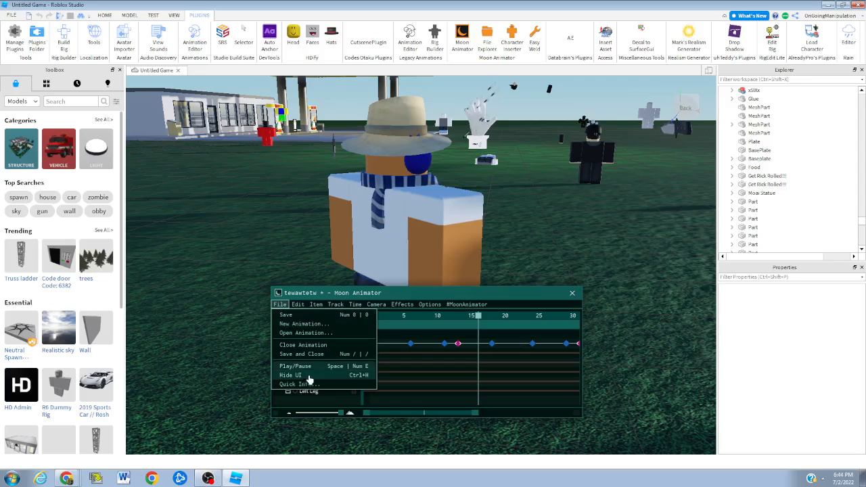
left_click(306, 370)
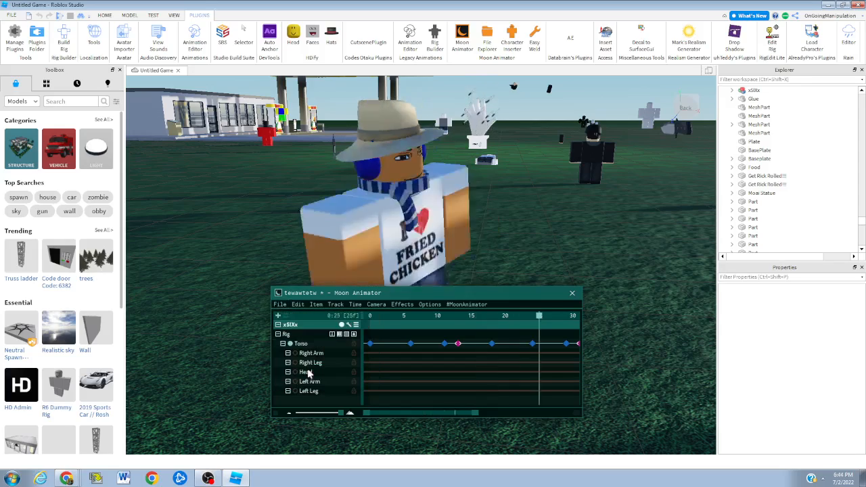
left_click(279, 304)
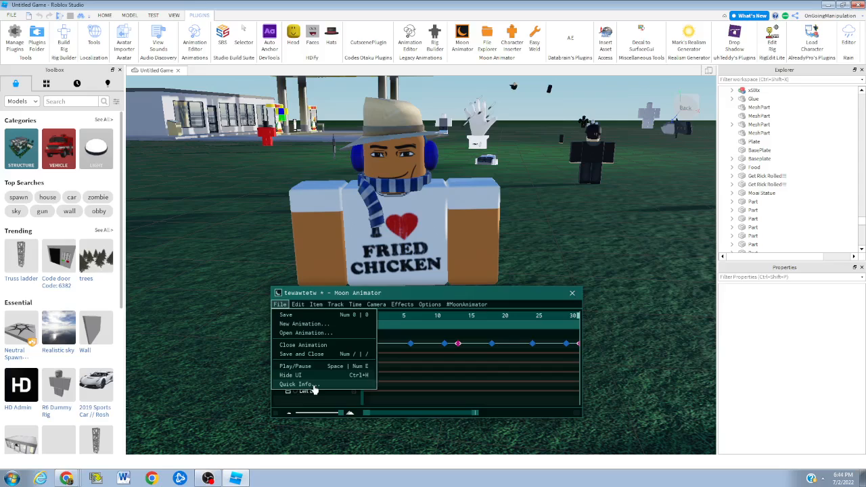
left_click(310, 387)
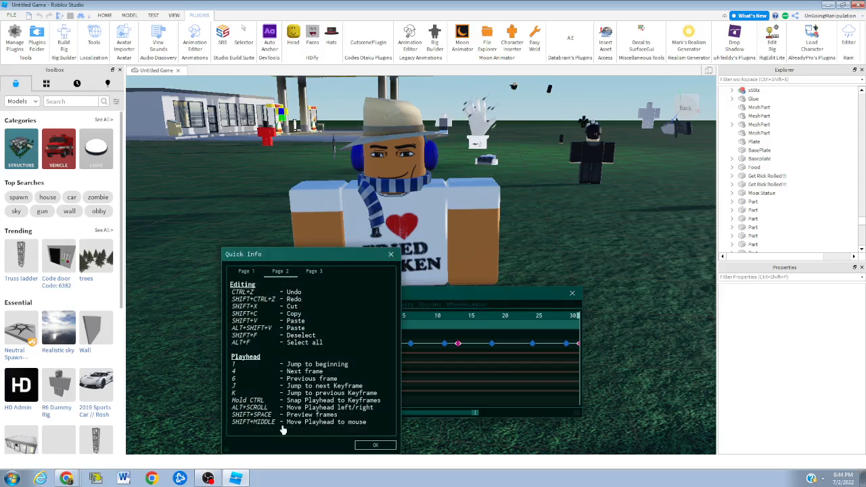
left_click(376, 446)
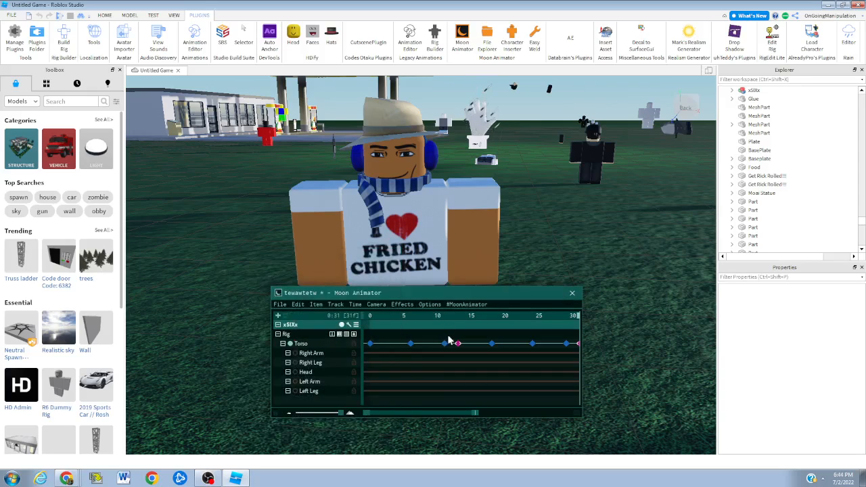
Return the playhead to frame 0 and inspect the CFrame value of the first Torso keyframe
left_click_drag(421, 316, 322, 330)
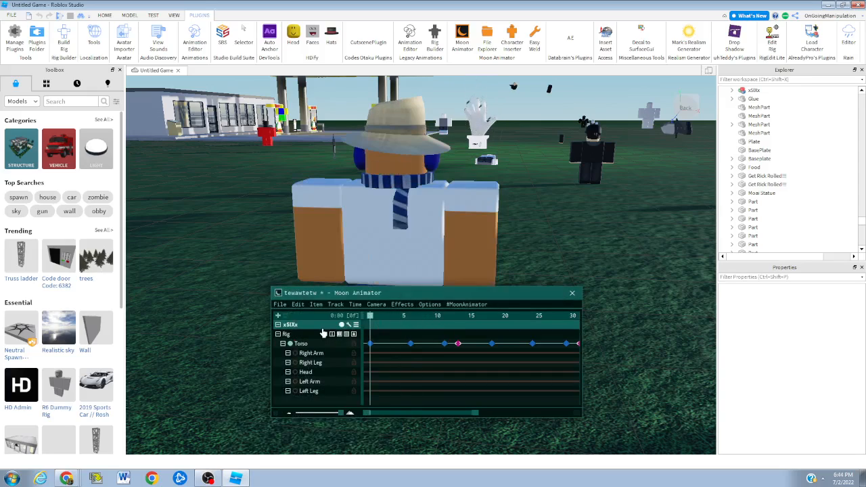
double_click(369, 344)
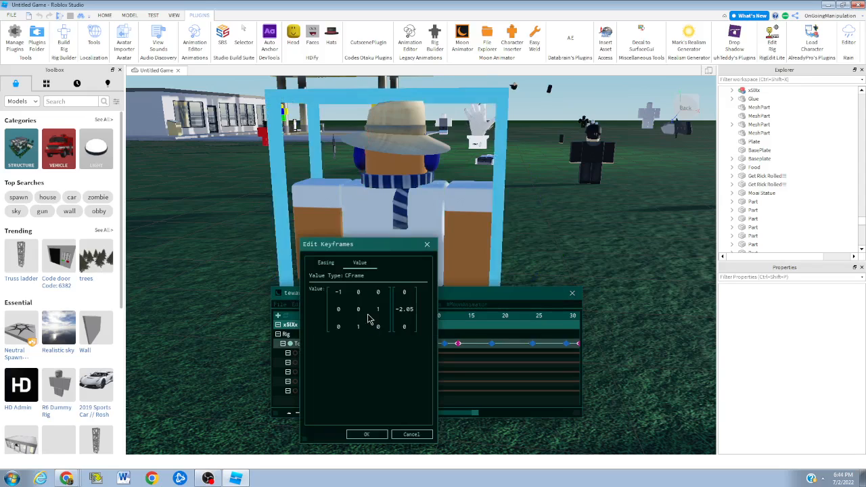
left_click(427, 244)
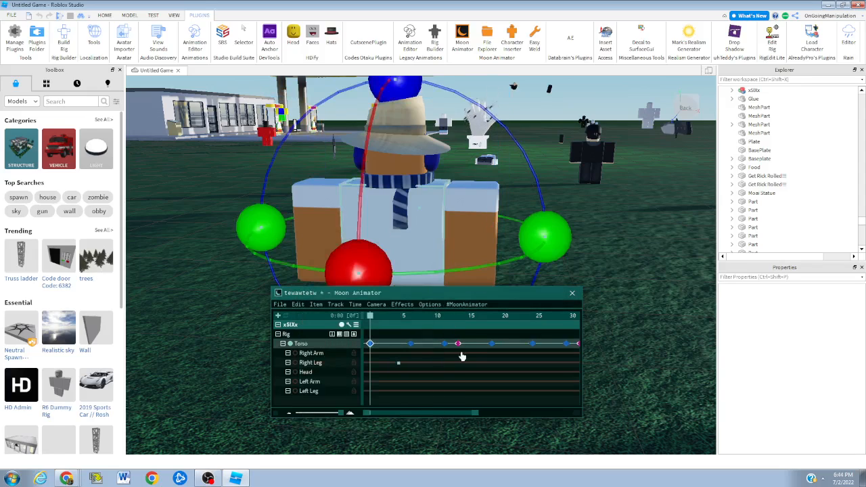
Try the Quad ease type with InOut direction on the Torso keyframe at frame 13, discard it and replay the animation
double_click(458, 344)
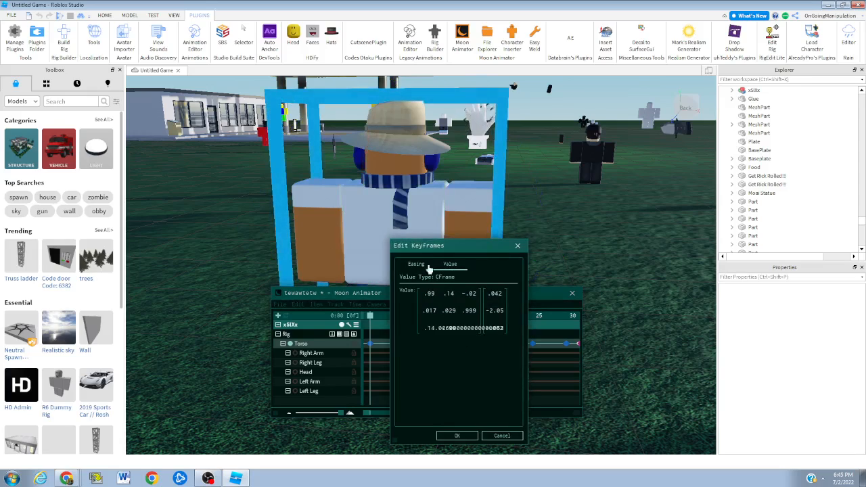
left_click(419, 264)
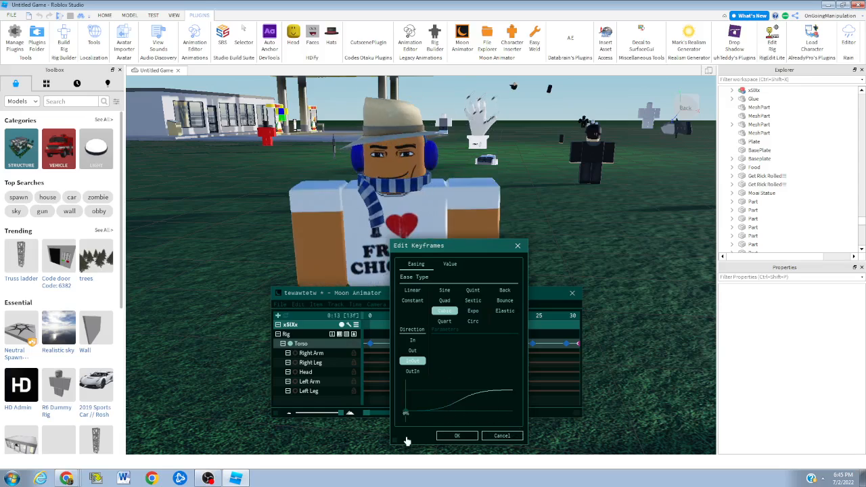
left_click(445, 300)
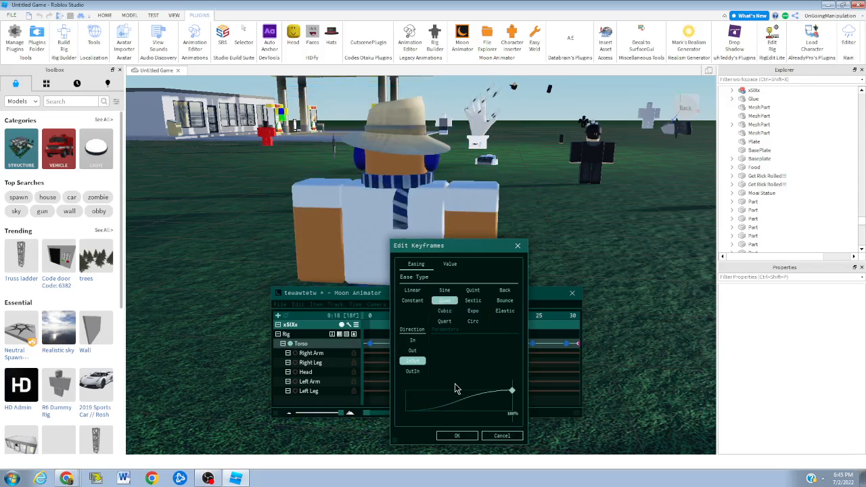
left_click(498, 436)
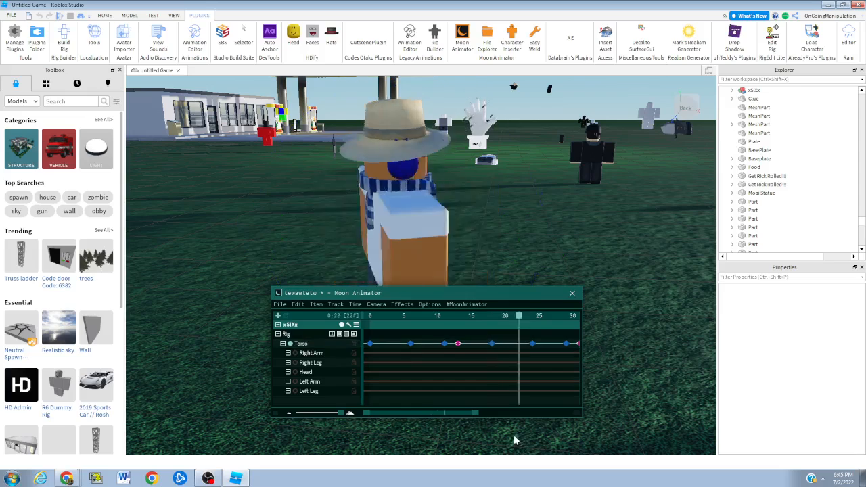
key("space")
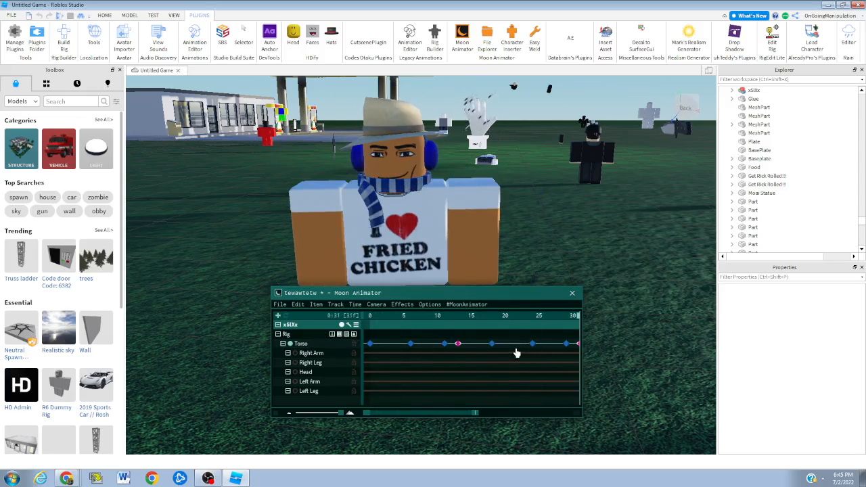
Remove the pasted Torso keyframes after frame 13 and play the shortened animation
key("super")
key("super")
key("space")
key("space")
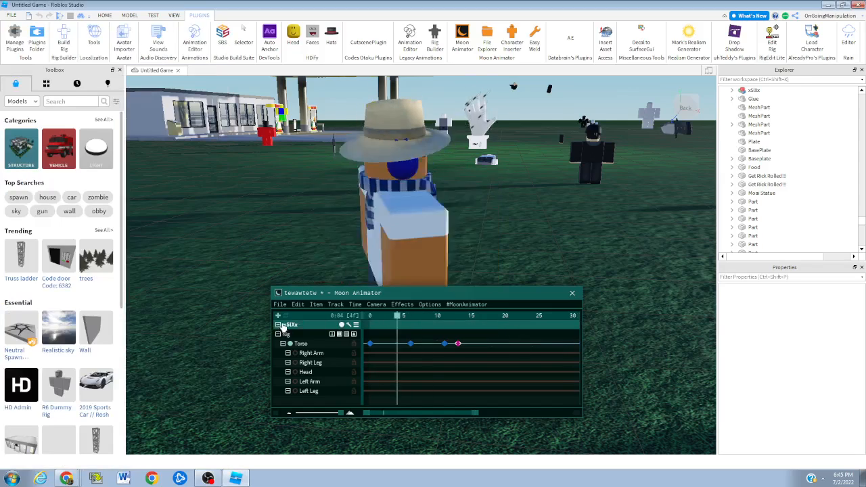
Review the editing, playhead, keyframe and timeline shortcuts on pages 2 and 3 of Quick Info
left_click(276, 315)
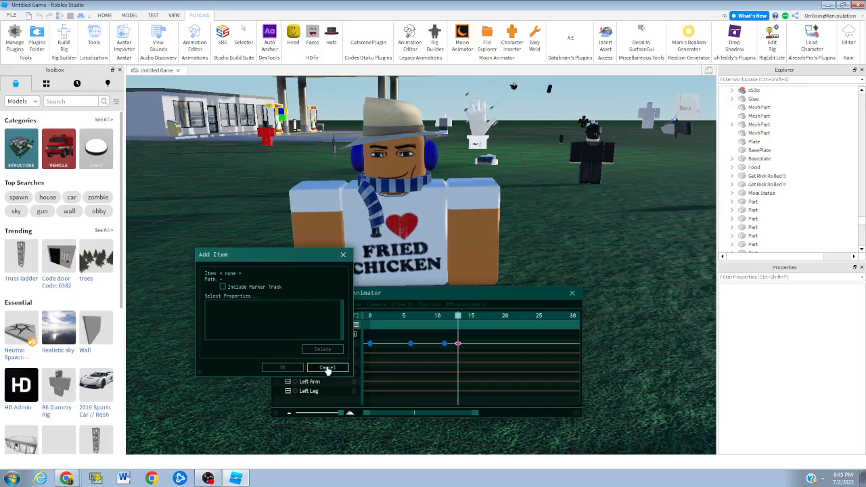
left_click(327, 367)
left_click(279, 304)
left_click(321, 384)
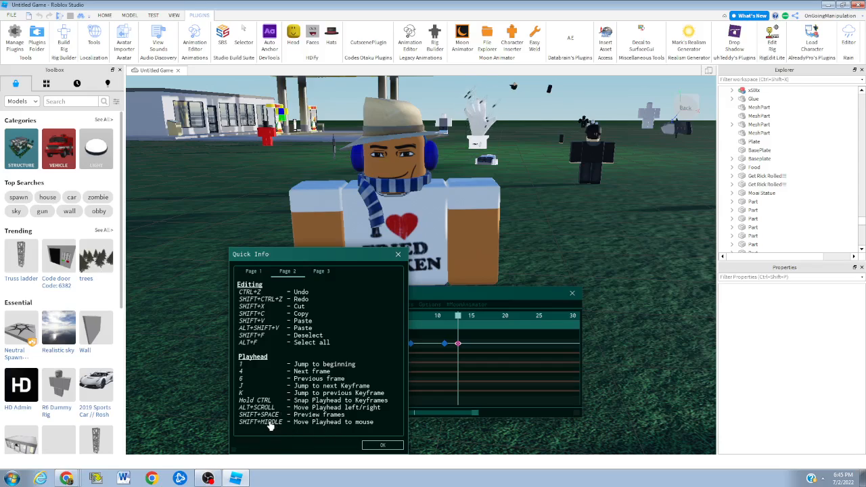
left_click(321, 272)
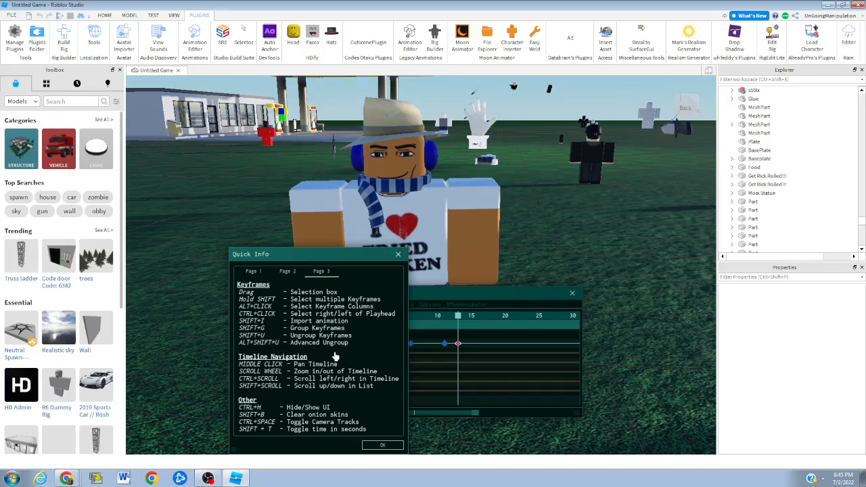
left_click(399, 255)
Select and deselect the Torso keyframes at frames 13 and 11 in turn
left_click(457, 345)
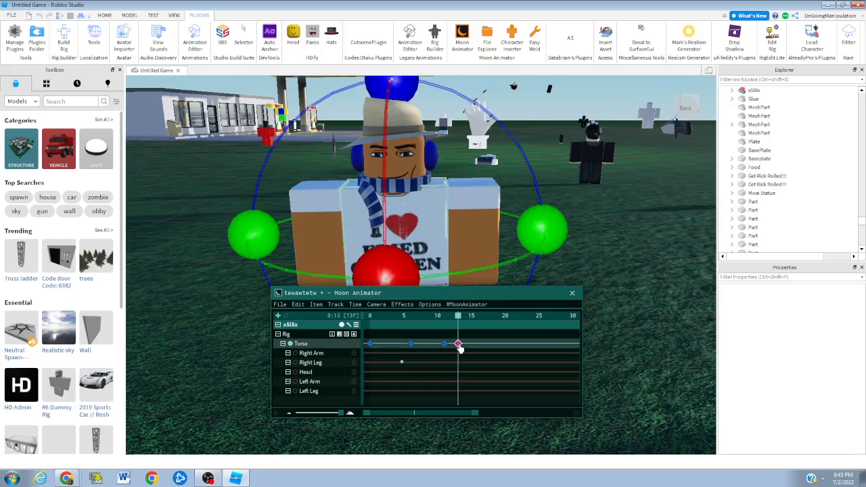
left_click(491, 361)
left_click(457, 344)
left_click(486, 344)
left_click(444, 344)
left_click(480, 344)
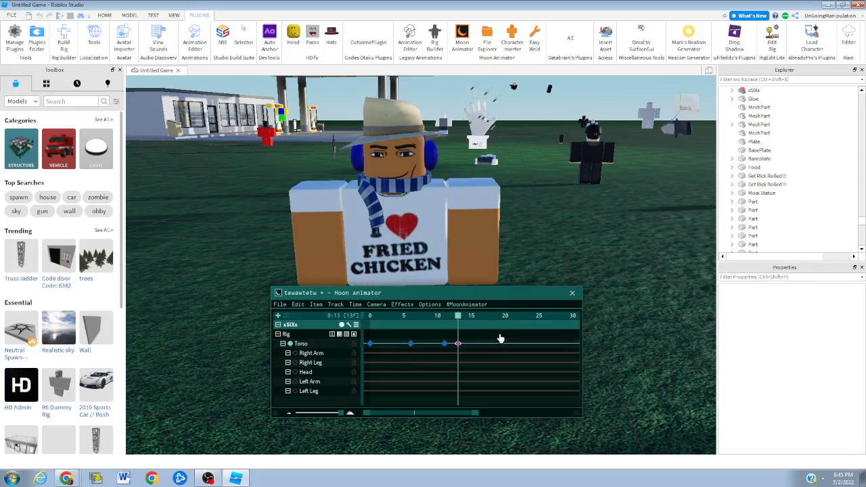
Reread the keyframe selection and grouping shortcuts in Quick Info, selecting the Torso keyframe at frame 13 in between
left_click(280, 304)
left_click(297, 383)
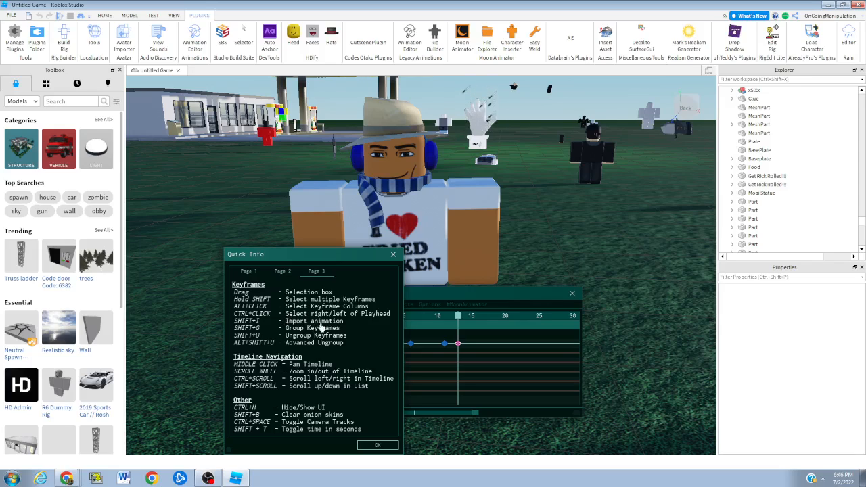
left_click(379, 445)
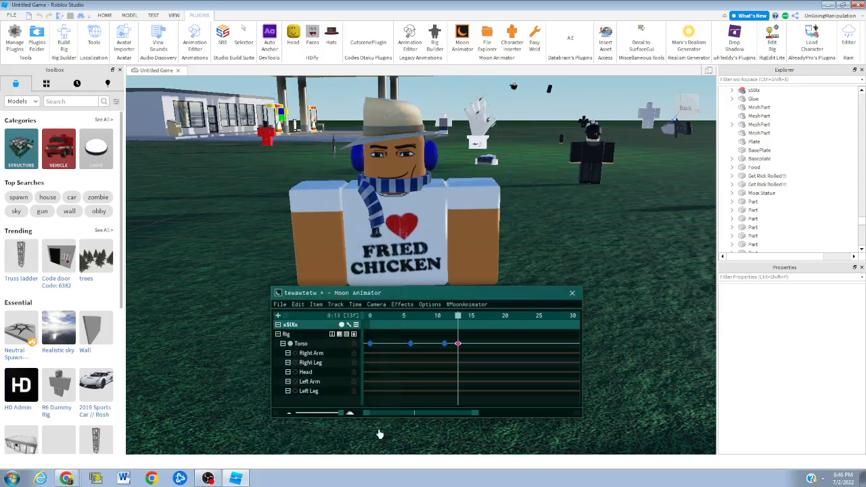
left_click(459, 346)
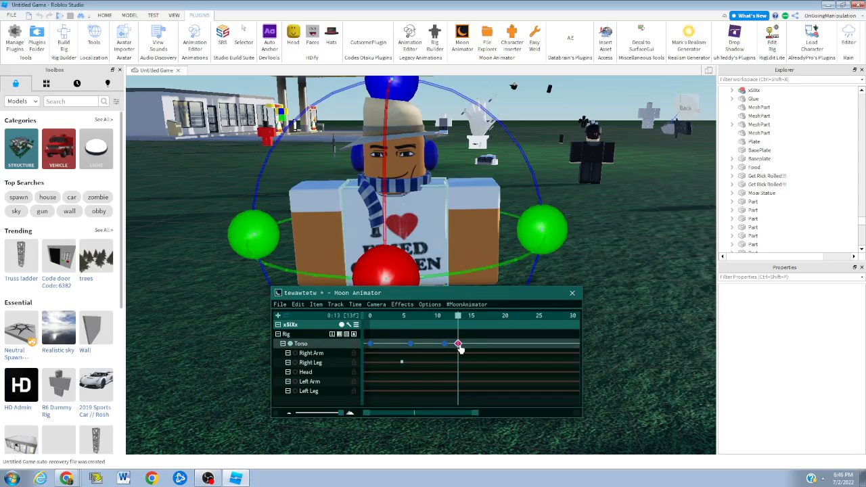
left_click(460, 346)
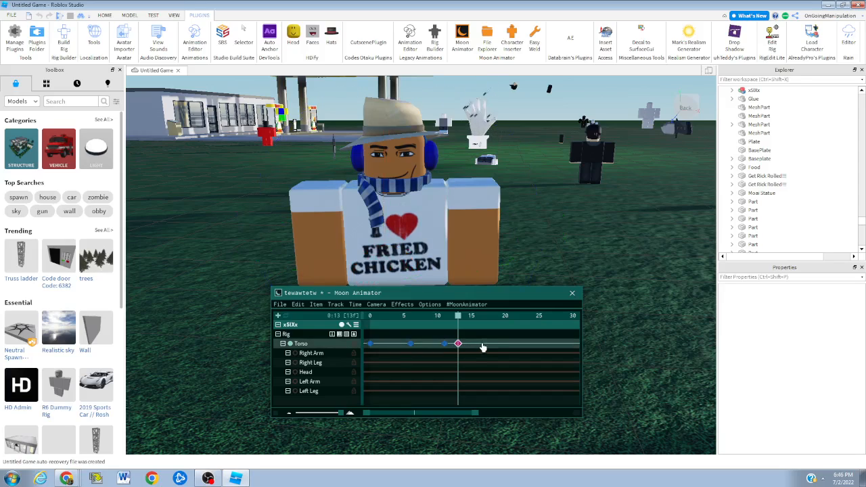
left_click(280, 303)
left_click(305, 386)
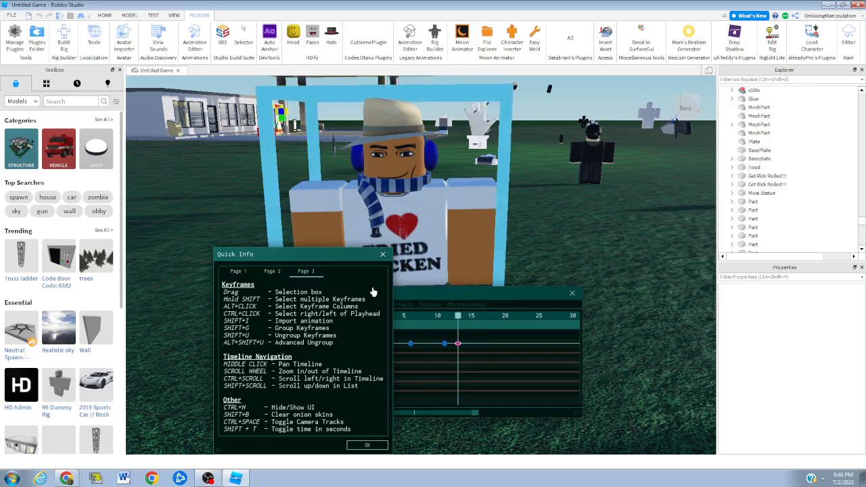
left_click(367, 445)
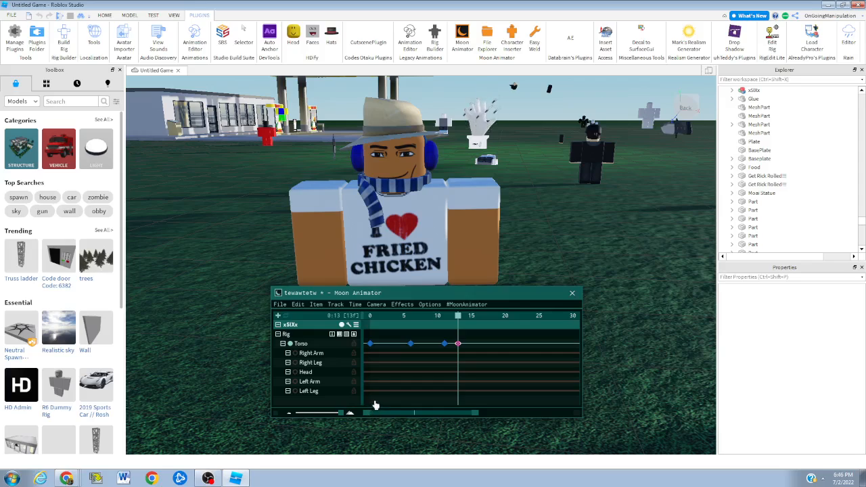
Try to delete the Torso keyframes at frames 0, 6, 11 and 13 with the playhead at frame 7, and replay the animation
left_click_drag(433, 318, 333, 336)
left_click_drag(388, 321, 417, 321)
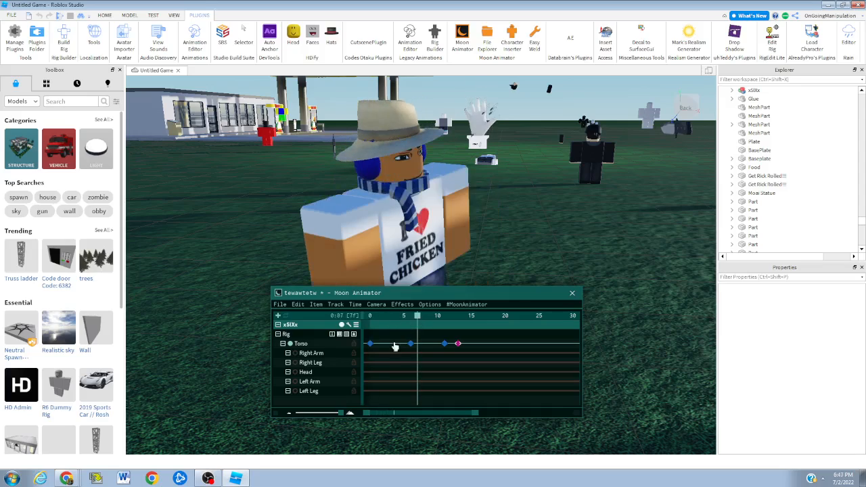
left_click(370, 344)
left_click(412, 344, "ctrl")
left_click(443, 344, "ctrl")
left_click(458, 345, "ctrl")
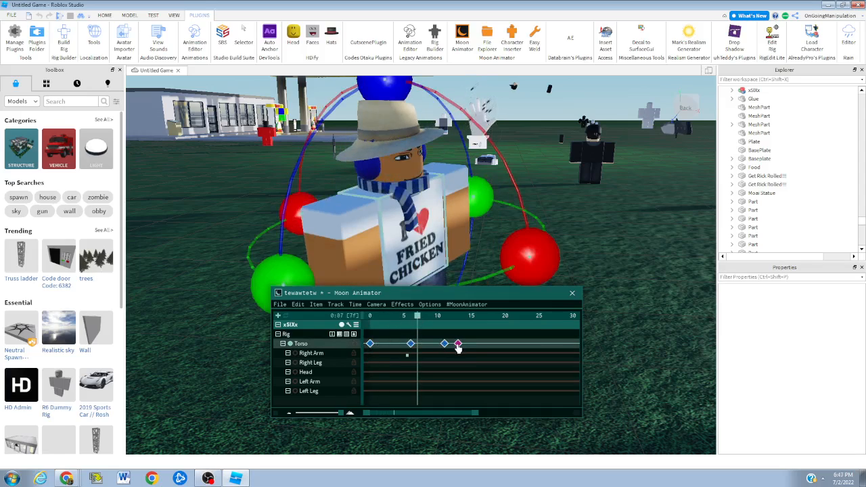
key("BackSpace")
left_click(480, 332)
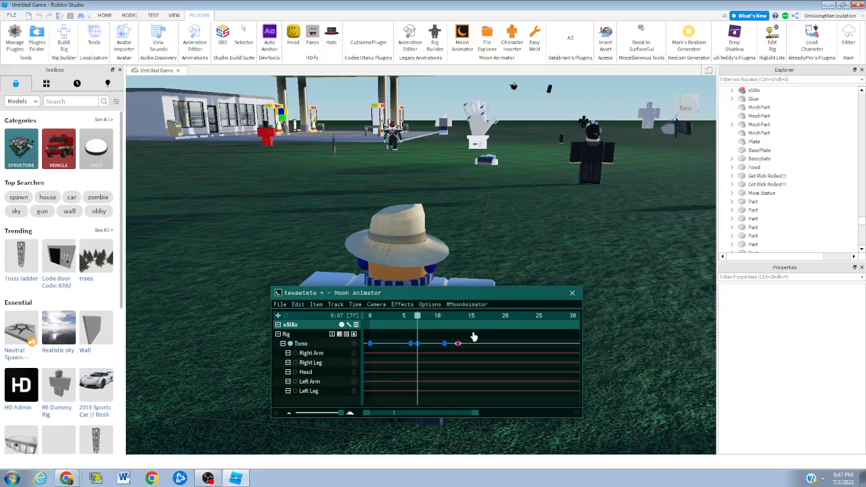
key("space")
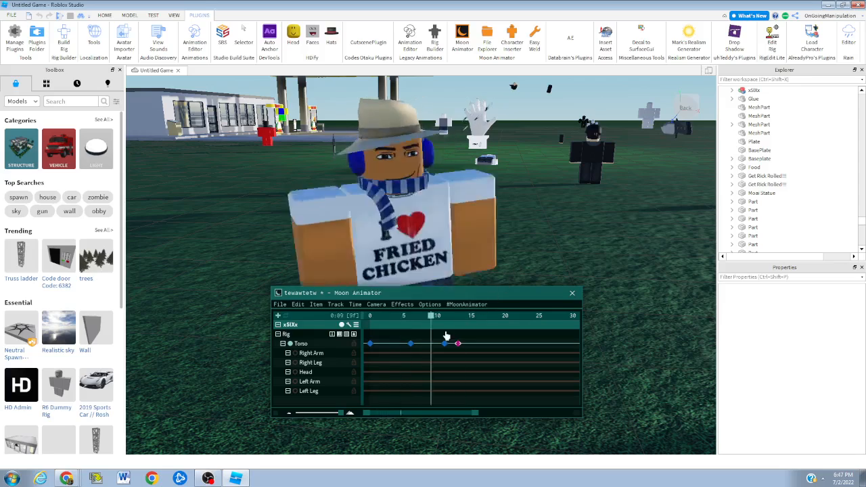
Look up the animation import shortcut in Quick Info
left_click(277, 305)
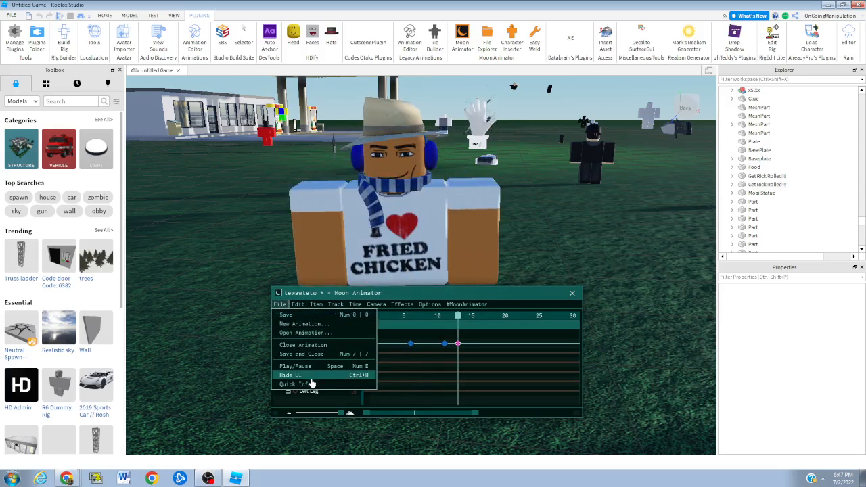
left_click(307, 383)
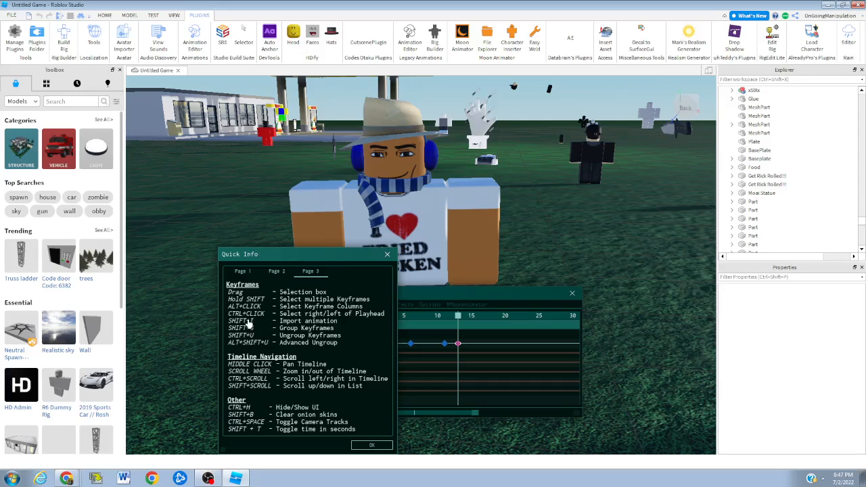
left_click(386, 254)
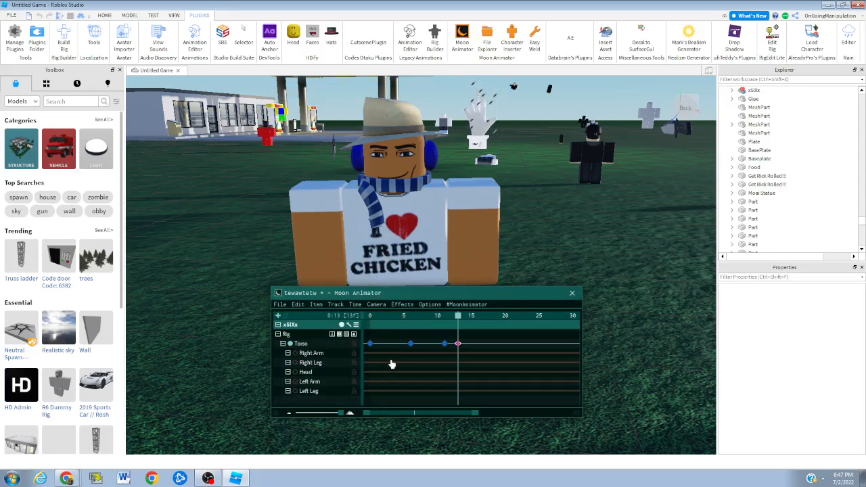
Start Import to Rig with xSIXx as the target rig and open the chooser for the animation asset
key("ctrl+i")
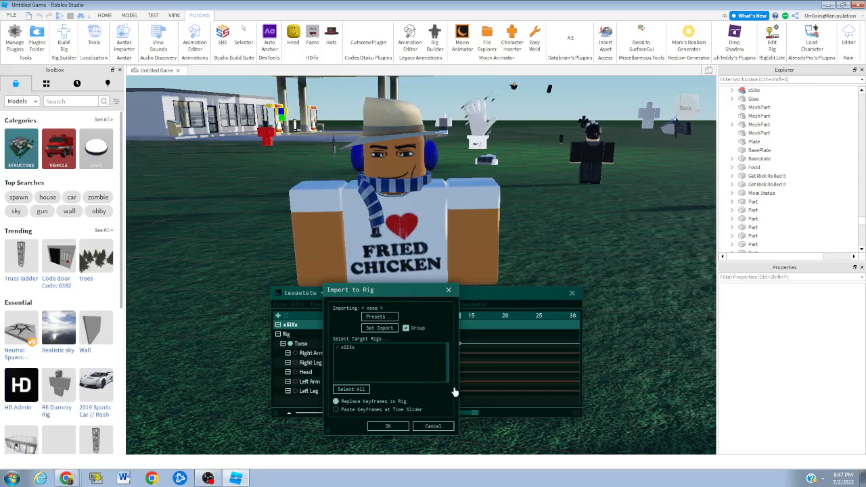
left_click(357, 351)
left_click(351, 389)
left_click(383, 328)
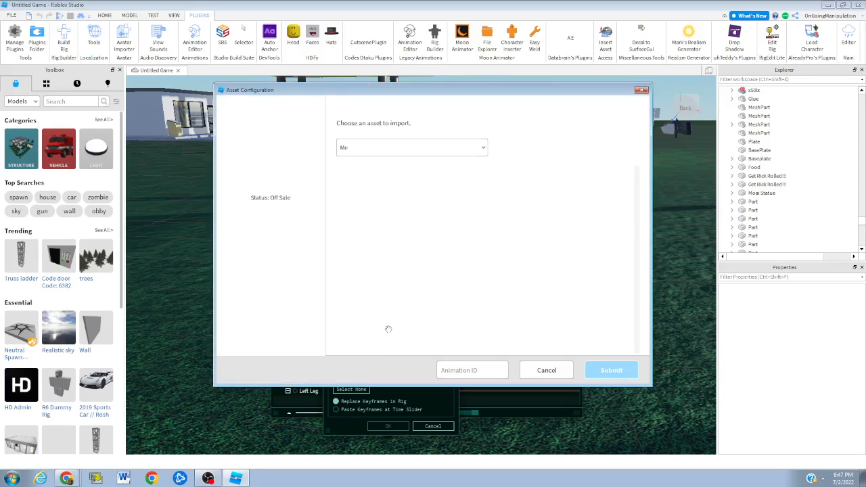
Browse the importable animation assets, the owner choices and the Animation ID option, and dismiss the import without choosing one
scroll(571, 199, "down", 10)
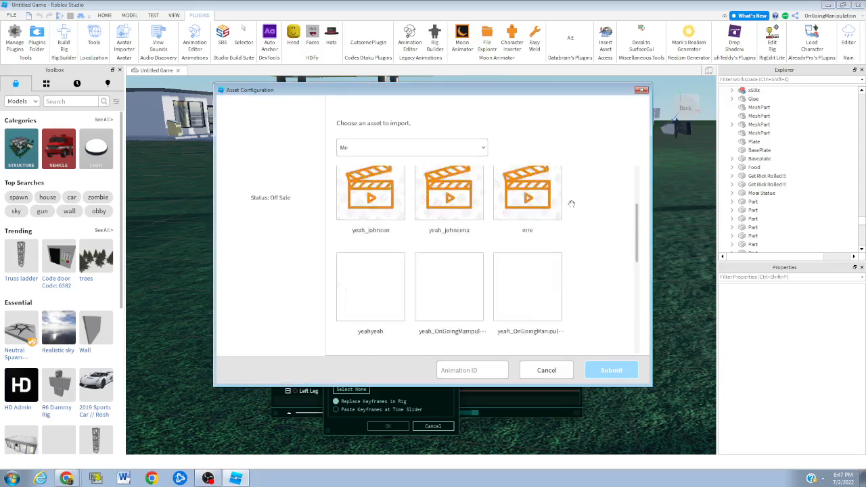
scroll(540, 217, "up", 8)
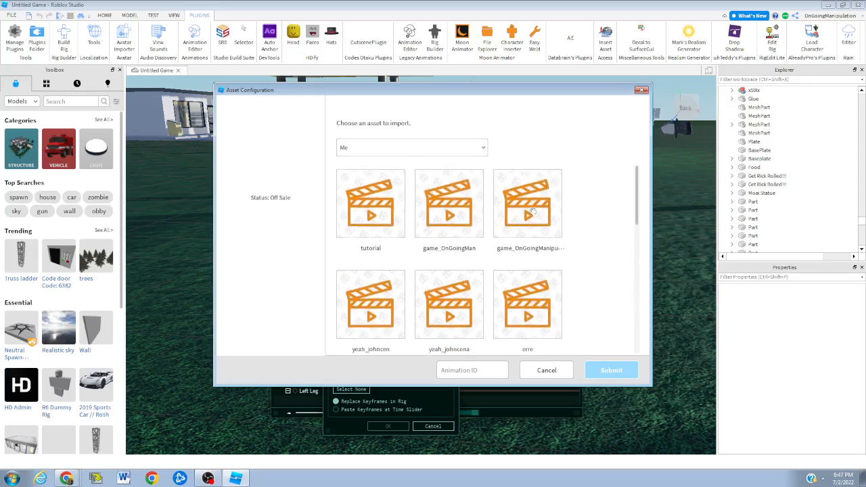
scroll(560, 200, "down", 8)
scroll(560, 200, "up", 8)
left_click(421, 146)
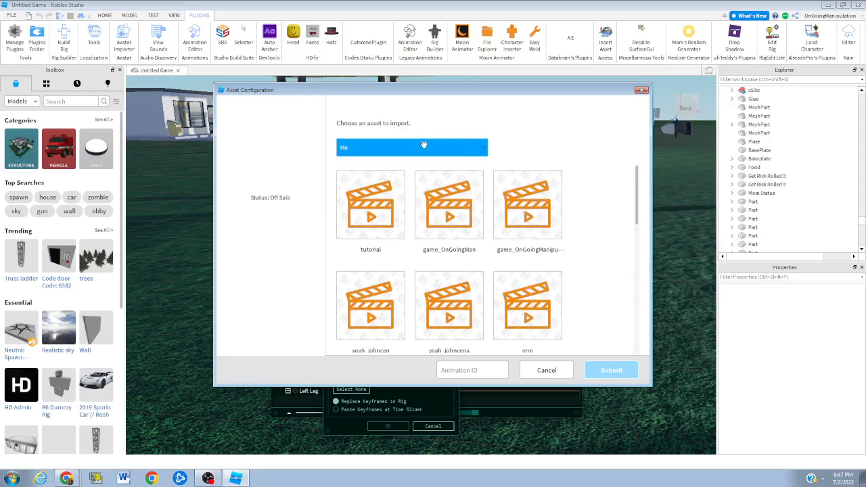
scroll(426, 206, "down", 1)
scroll(425, 211, "up", 1)
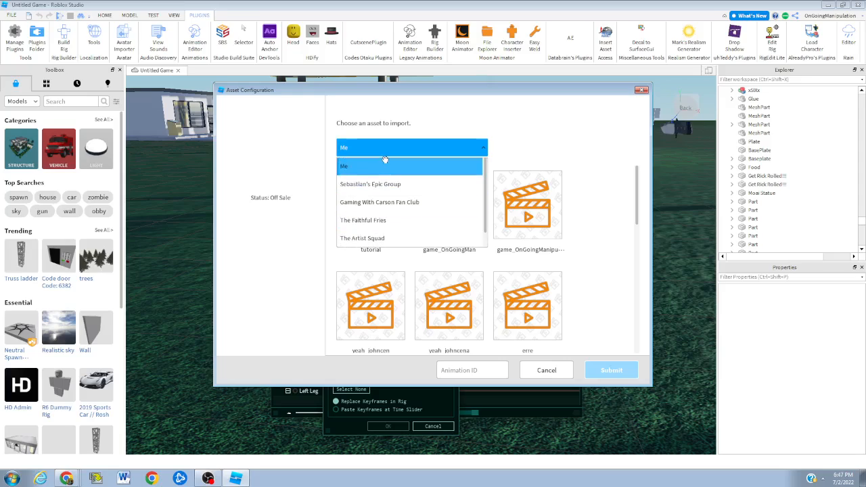
left_click(389, 161)
left_click(471, 369)
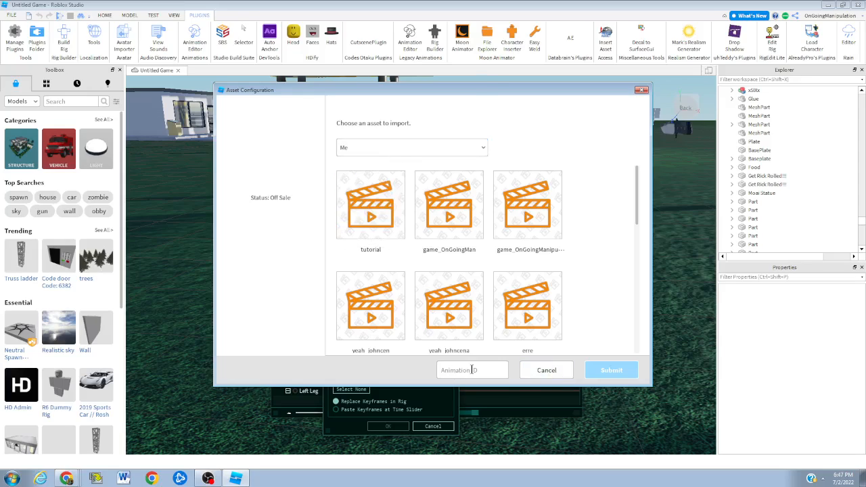
left_click(641, 90)
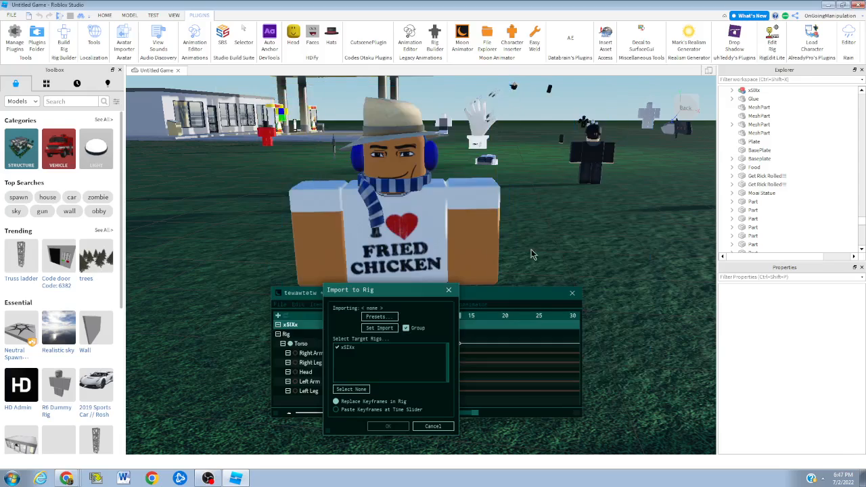
left_click(450, 290)
Export all animations and locate the exported keyframe sequence in ServerStorage's MoonAnimatorExport folder
left_click(288, 304)
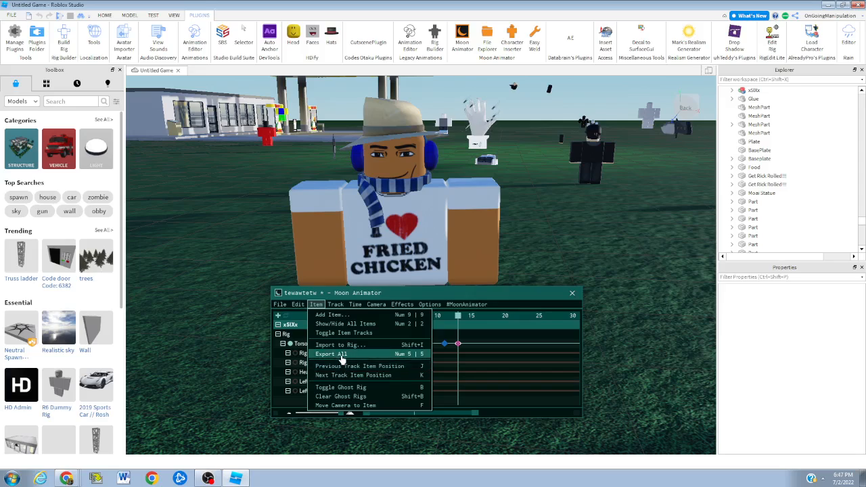
left_click(324, 353)
scroll(791, 146, "down", 3)
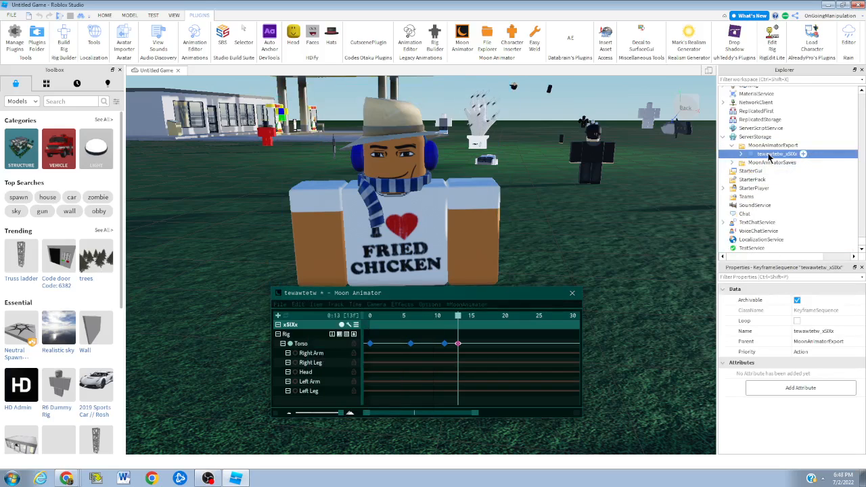
Check the Save to Roblox option for the exported tewawtetw_xSIXx keyframe sequence and delete the sequence
right_click(776, 154)
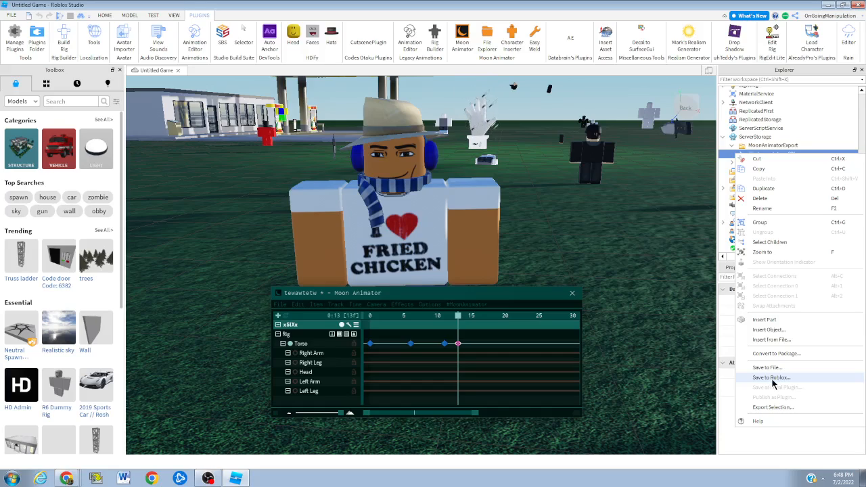
left_click(714, 325)
right_click(780, 154)
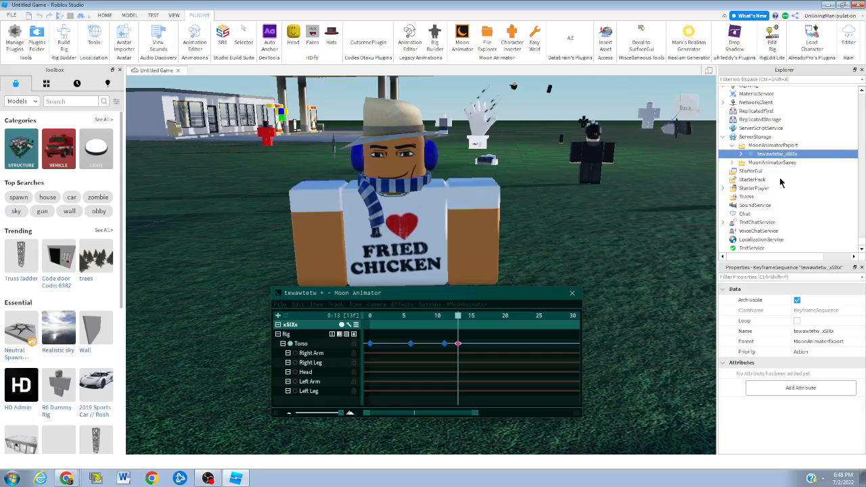
left_click(760, 197)
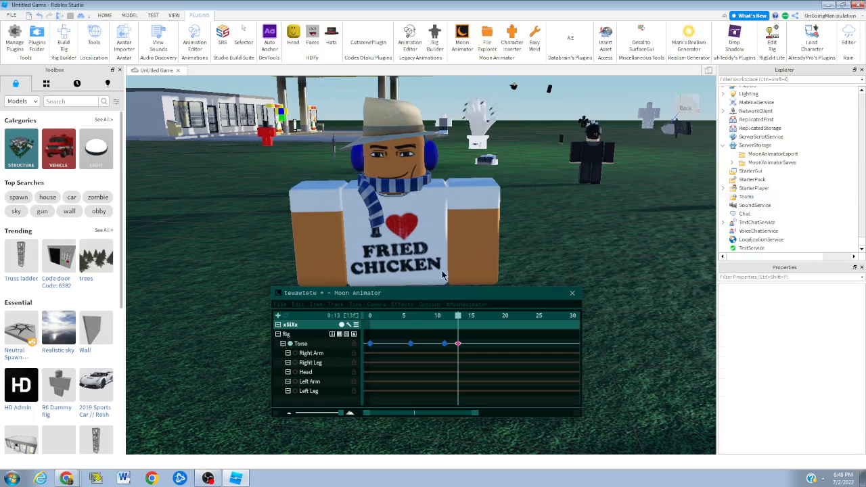
Review the timeline navigation shortcuts in Quick Info and zoom the timeline out to show frames 0 to 60
left_click(280, 304)
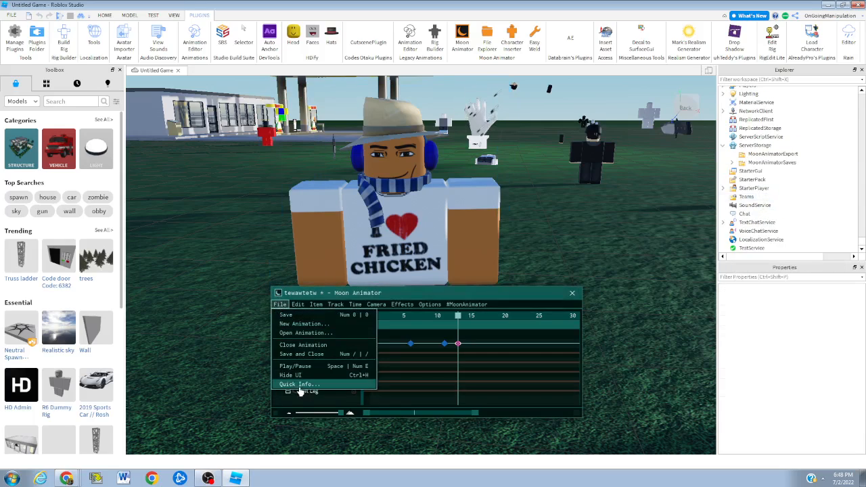
left_click(295, 384)
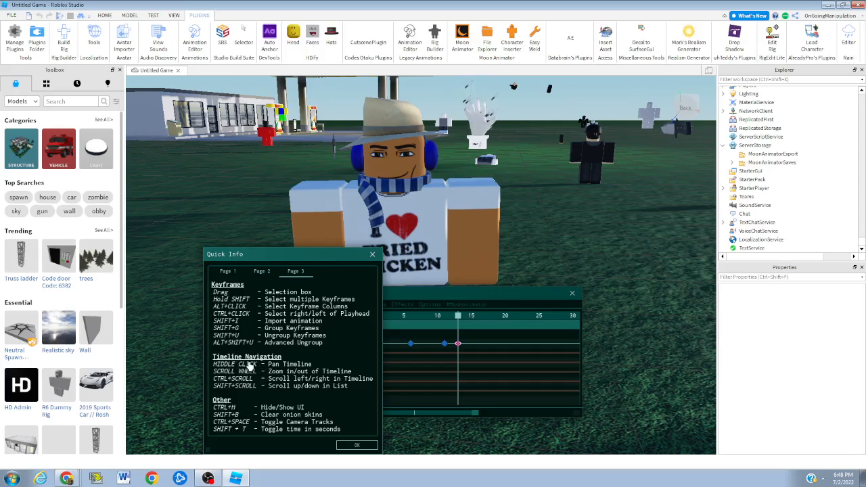
left_click(351, 445)
scroll(491, 351, "down", 3)
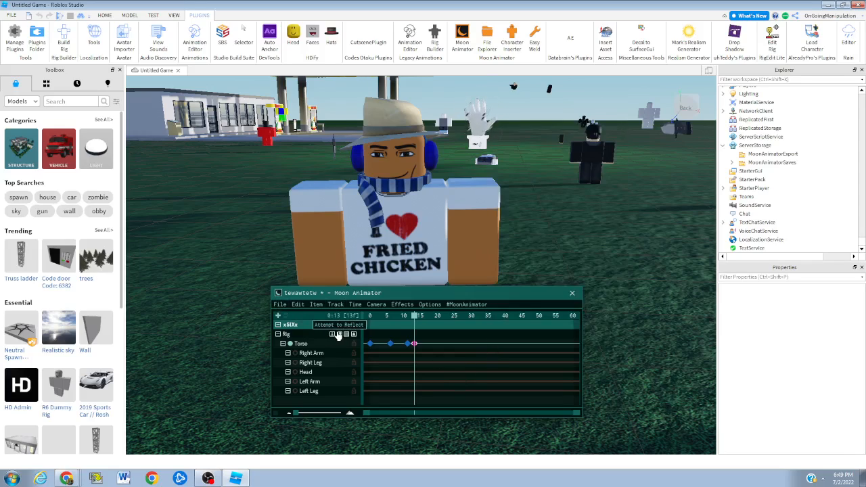
Try the rig's Attempt to Reflect option and play back the torso animation
left_click(338, 335)
right_click(458, 347)
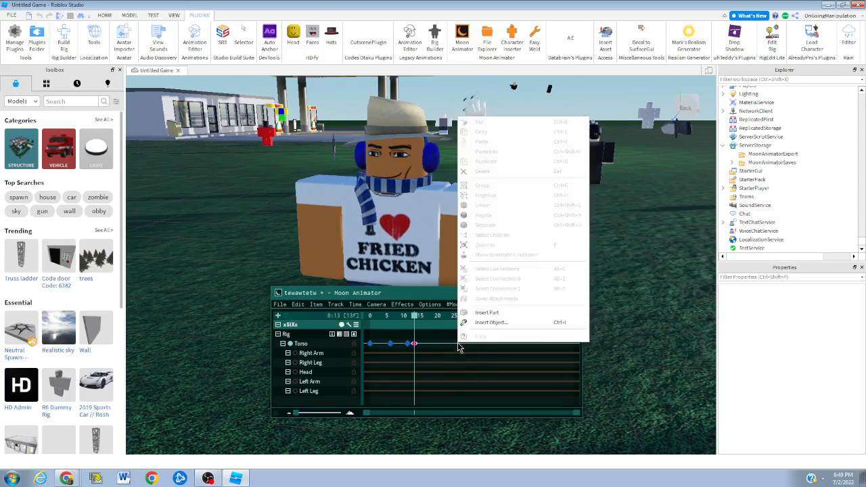
left_click(463, 378)
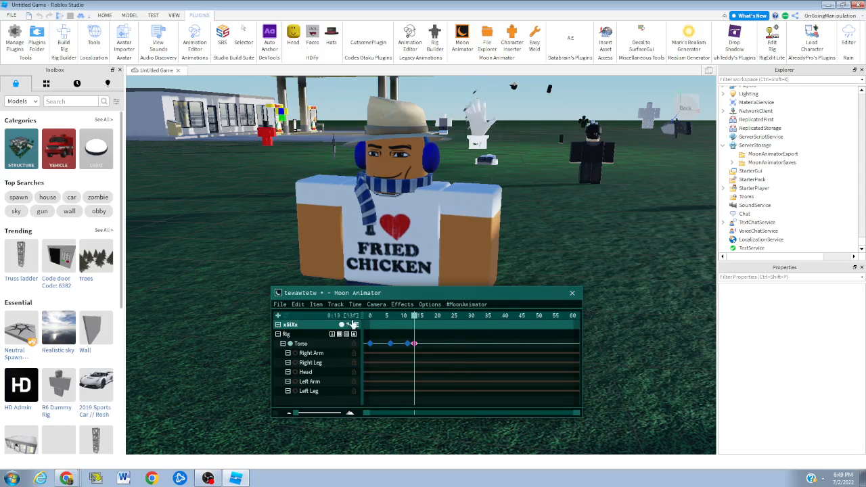
key("space")
key("space")
key("space")
key("space")
Browse the zoomed-in timeline out to frame 60 and return to the range starting at frame 0
left_click_drag(367, 413, 467, 413)
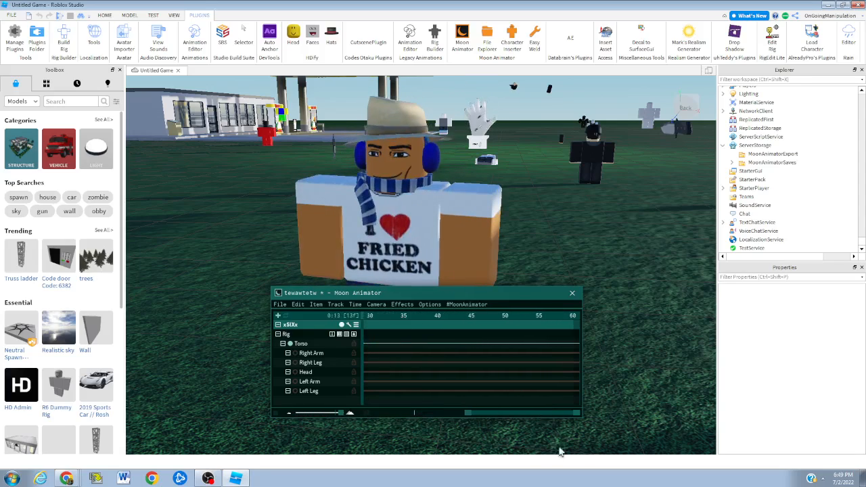
left_click_drag(534, 421, 512, 412)
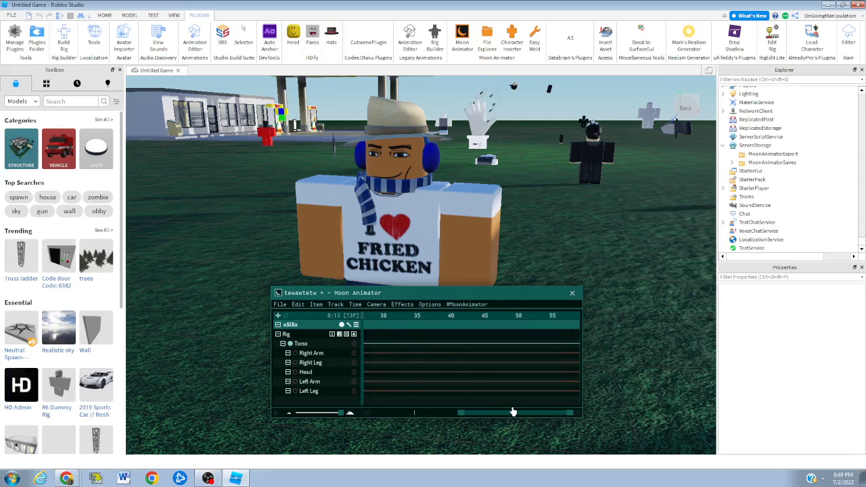
left_click_drag(460, 417, 439, 423)
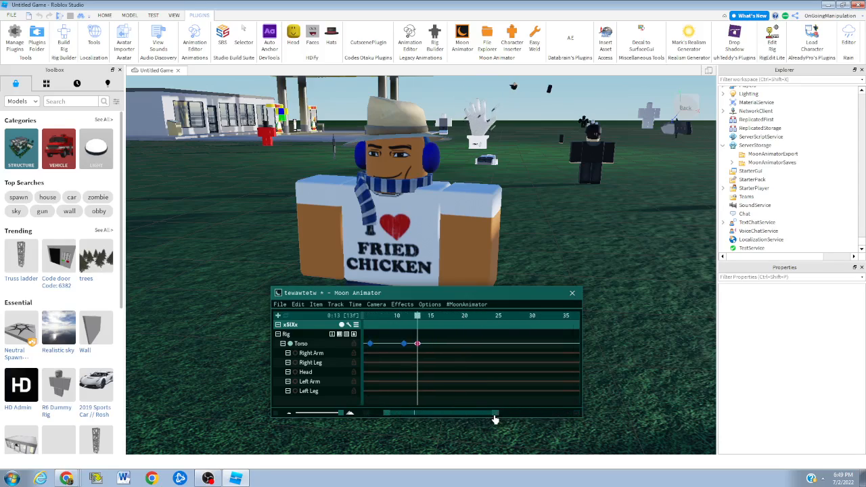
mouse_move(494, 417)
left_mouse_down()
mouse_move(582, 417)
mouse_move(497, 417)
left_mouse_up()
left_click_drag(414, 417, 376, 416)
Review the Other shortcuts on page 3 of Quick Info and switch the playhead time display to seconds
left_click(280, 304)
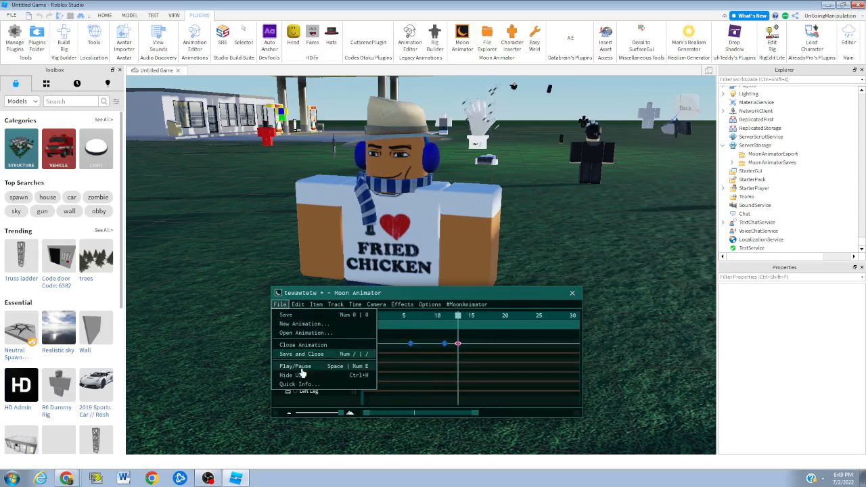
left_click(313, 384)
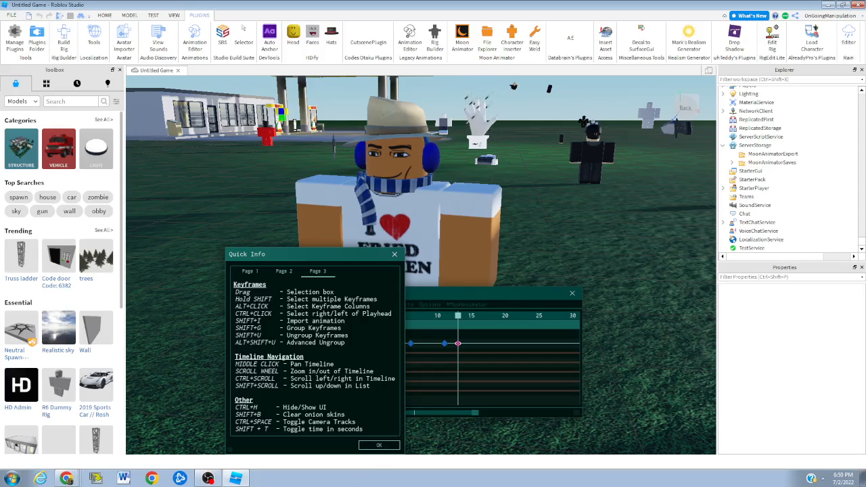
right_click(790, 4)
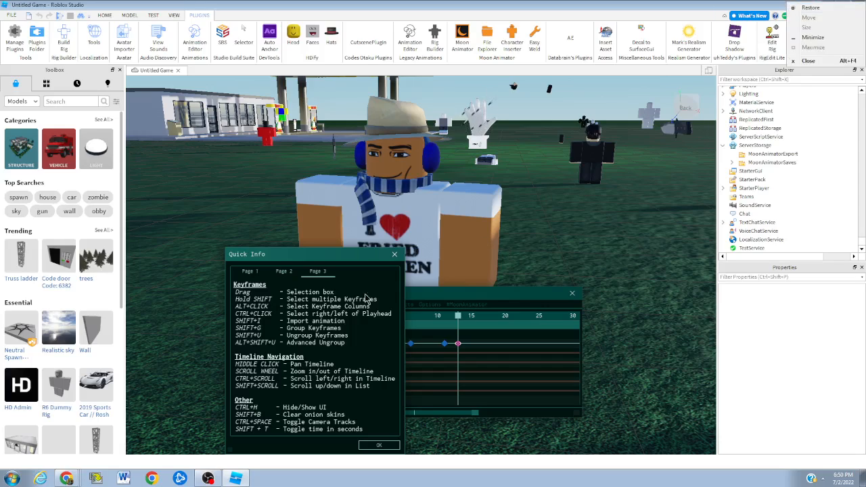
left_click(346, 341)
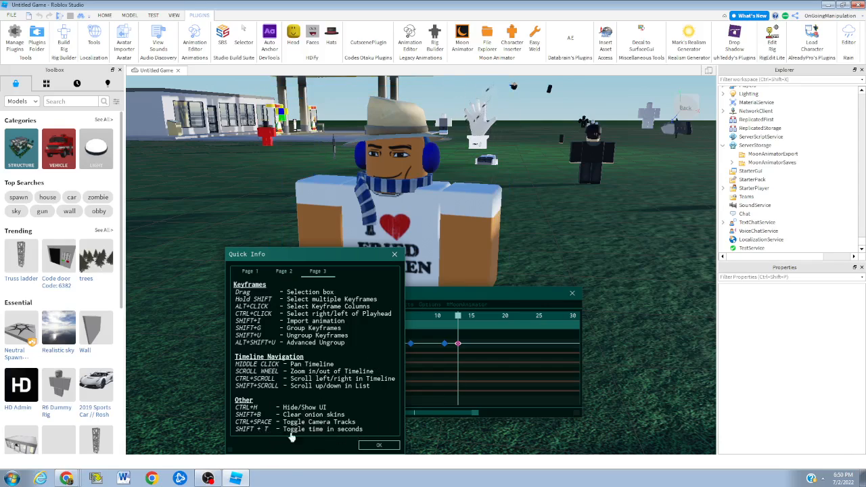
left_click(379, 445)
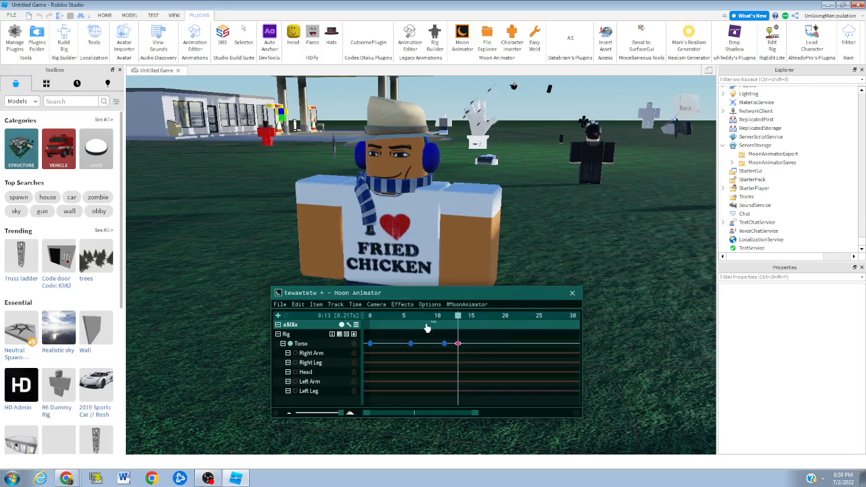
Add a Torso keyframe at frame 60 with the torso turned, and play the animation
key("space")
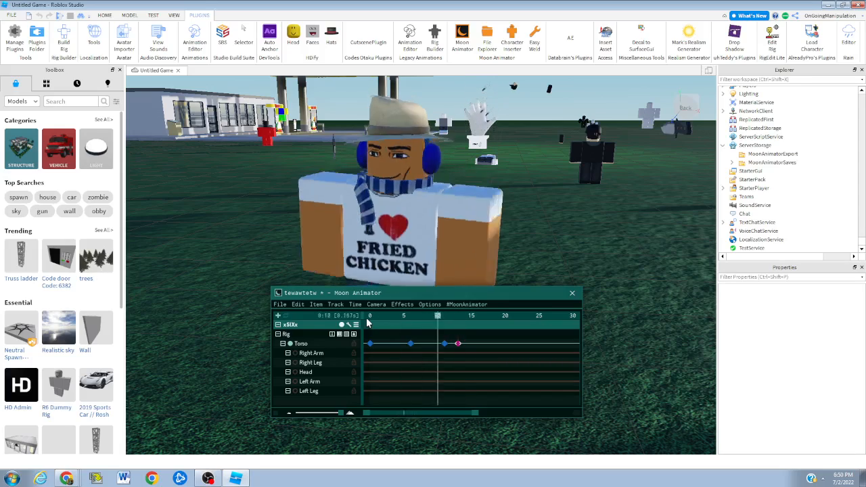
left_click_drag(497, 319, 613, 311)
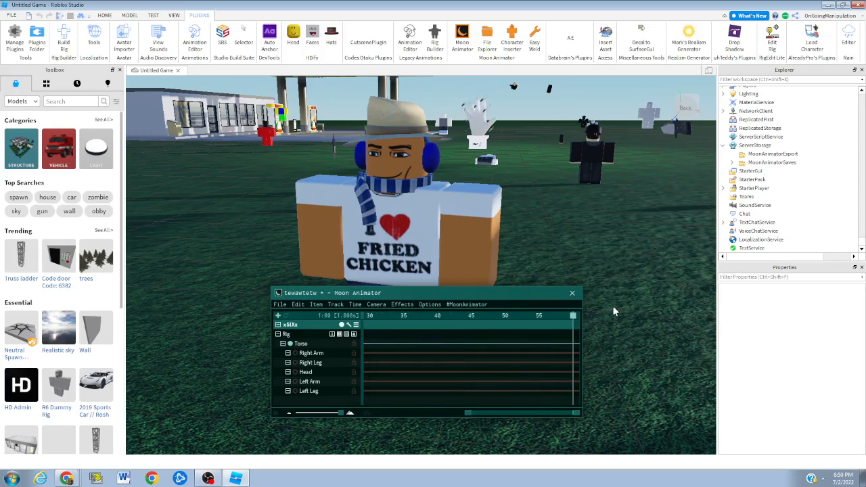
left_click(393, 225)
left_click_drag(546, 239, 593, 242)
key("space")
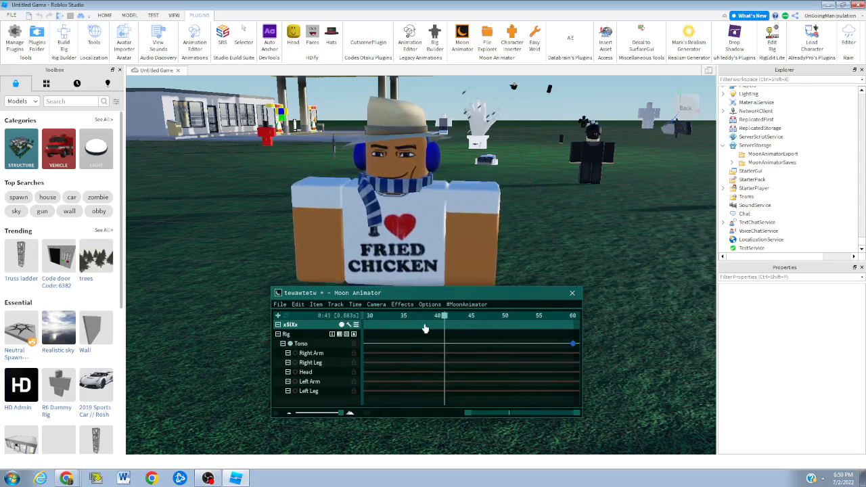
Set the easing of the frame 60 Torso keyframe to Cubic and play the animation
left_click(573, 344)
key("7")
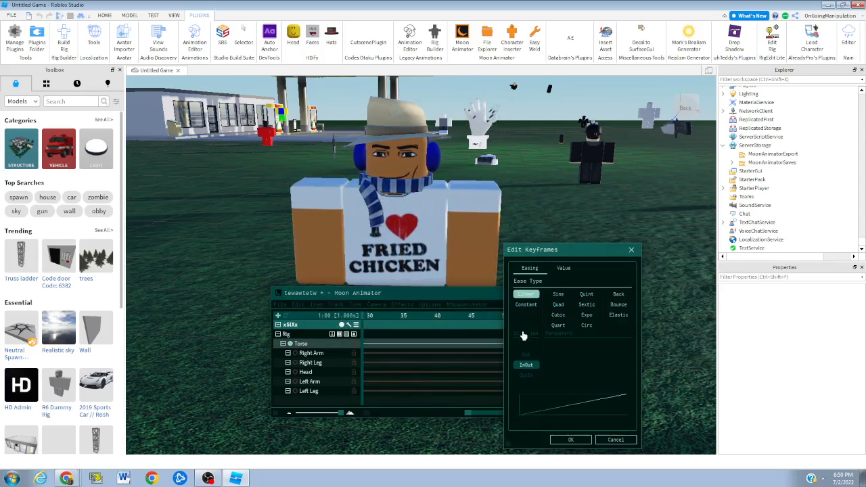
left_click(558, 315)
left_click(570, 440)
key("space")
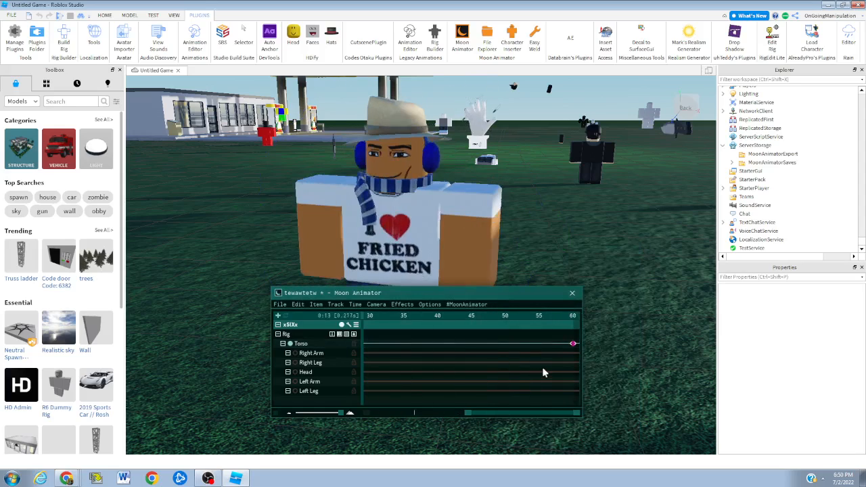
Delete the Torso keyframe at frame 60, return the playhead to the start and replay the spin
left_click(573, 344)
key("Delete")
left_click_drag(549, 318, 1, 429)
key("space")
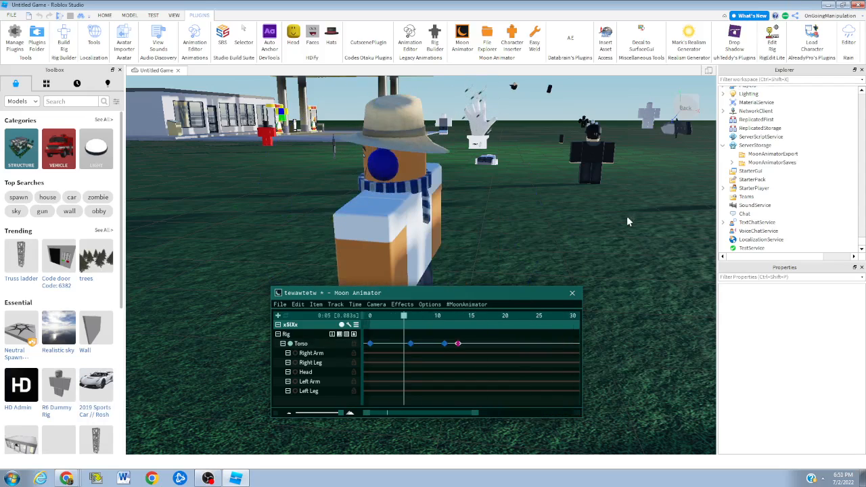
left_click(280, 306)
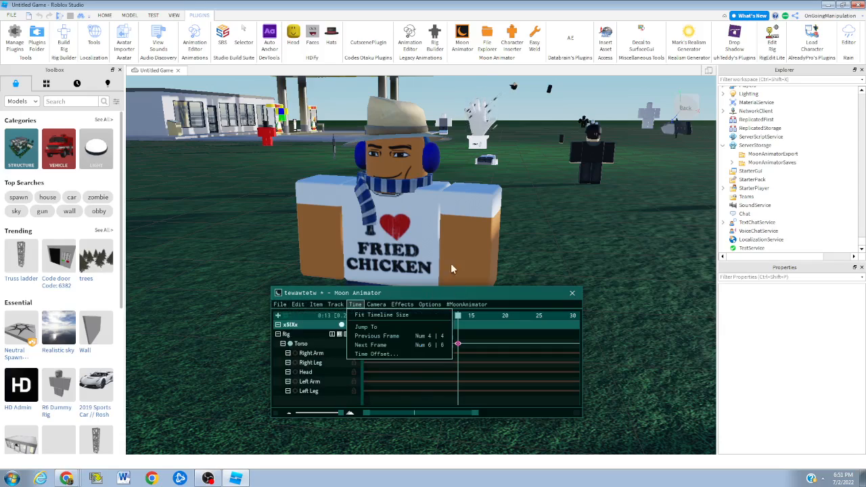
left_click(512, 387)
key("s")
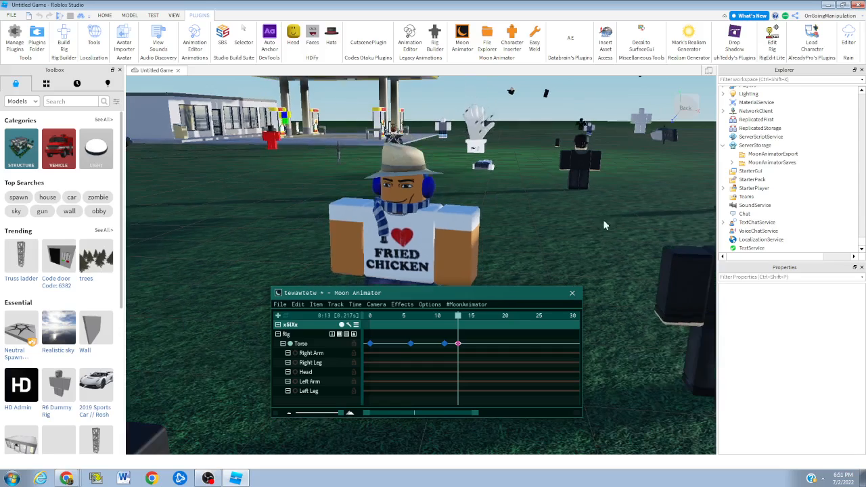
key("a")
key("d")
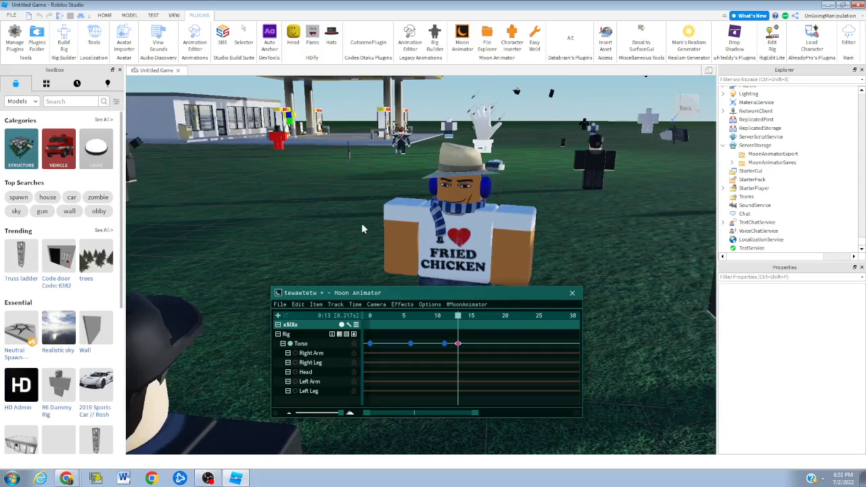
key("w")
key("a")
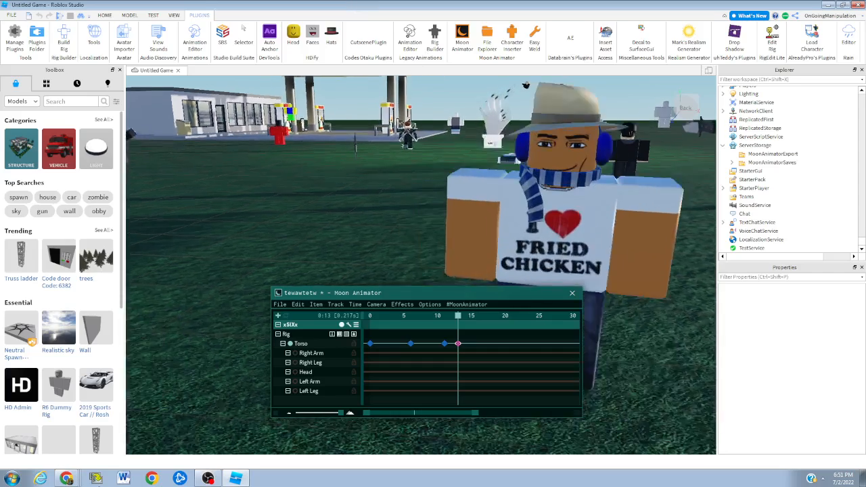
key("d")
key("s")
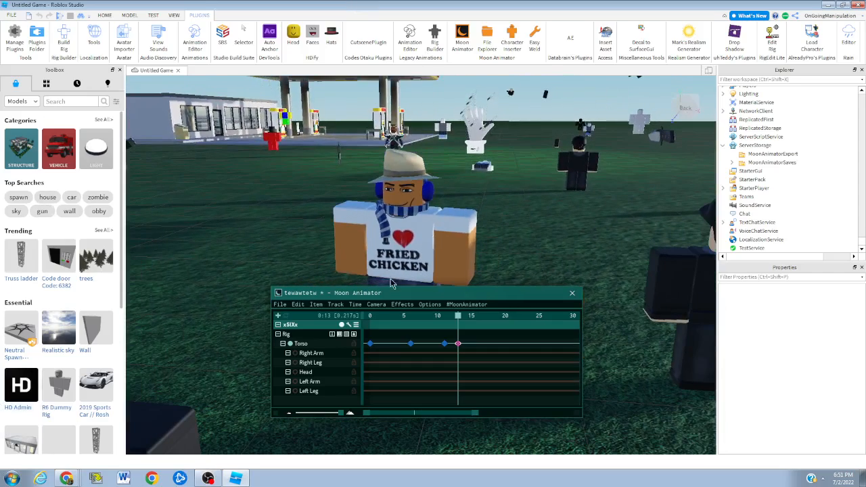
key("s")
key("a")
key("w")
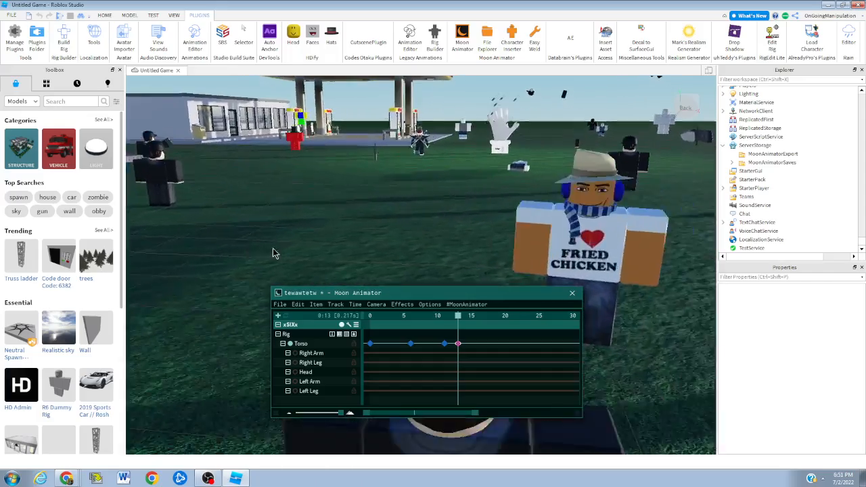
key("d")
key("s")
key("a")
key("d")
key("s")
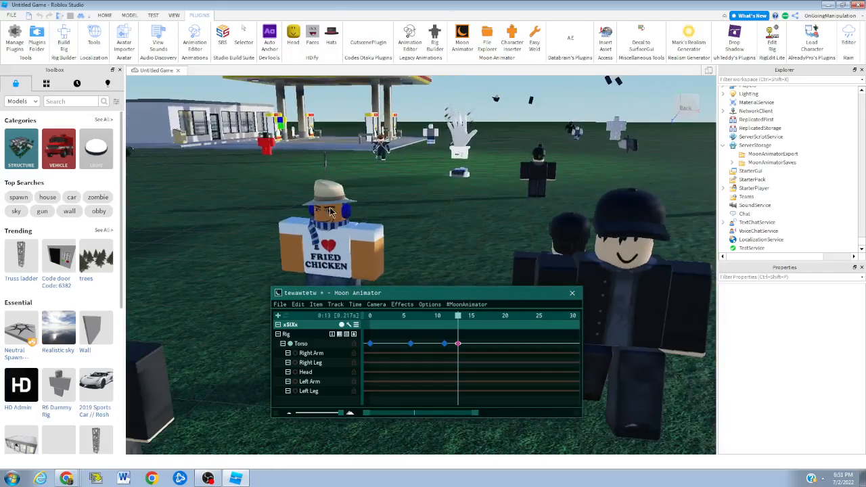
key("w")
key("a")
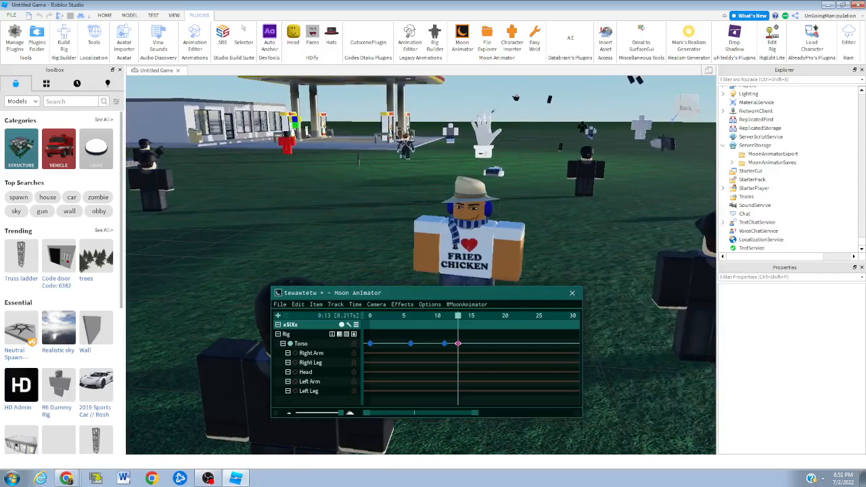
Play the torso spin again and watch the character from a more distant viewpoint
key("space")
key("d")
key("a")
key("space")
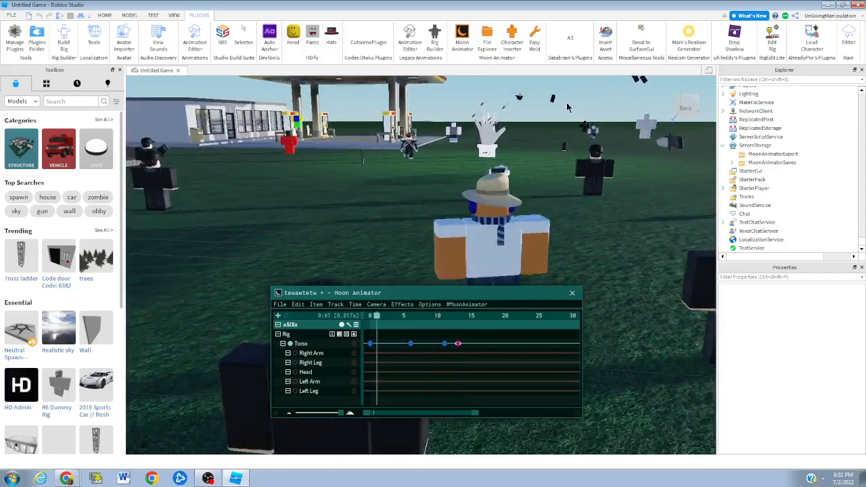
key("d")
key("s")
key("a")
key("w")
key("d")
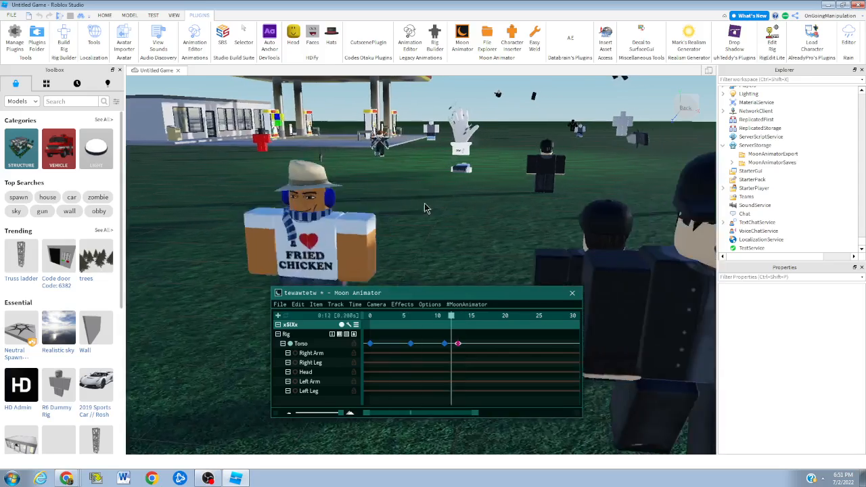
key("s")
key("a")
key("a")
key("d")
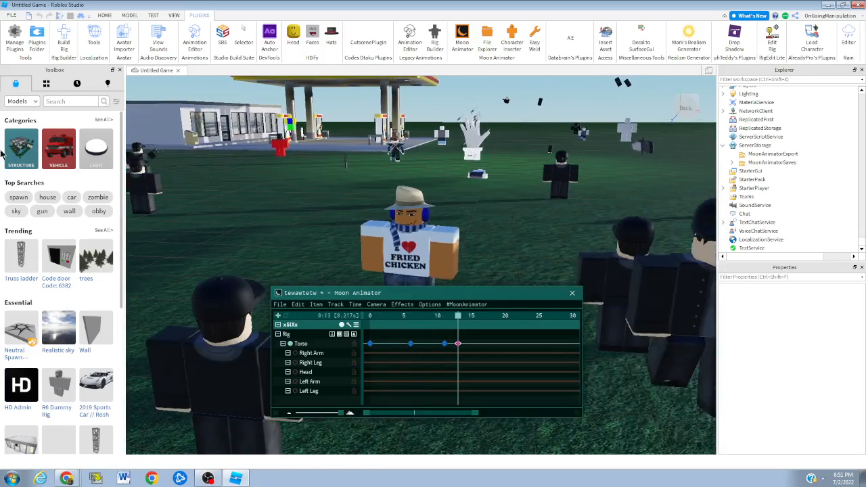
key("w")
Look through pages 3, 2 and 1 of the Quick Info shortcuts and close the reference
left_click(279, 304)
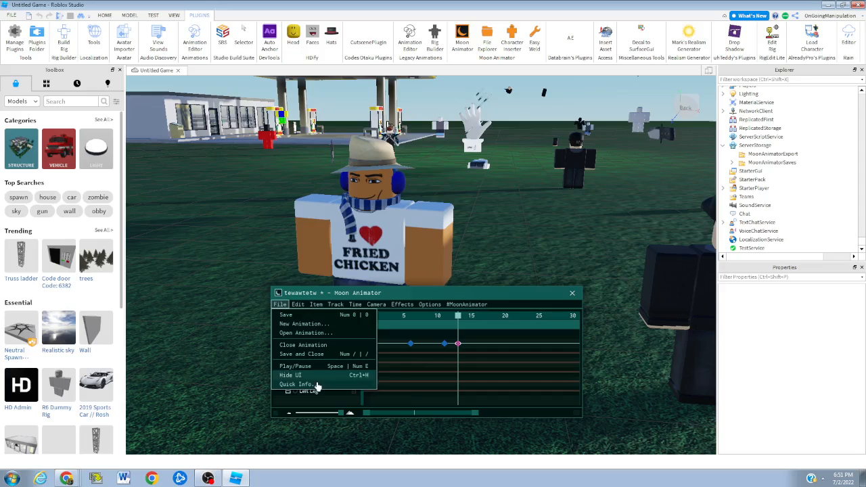
left_click(312, 386)
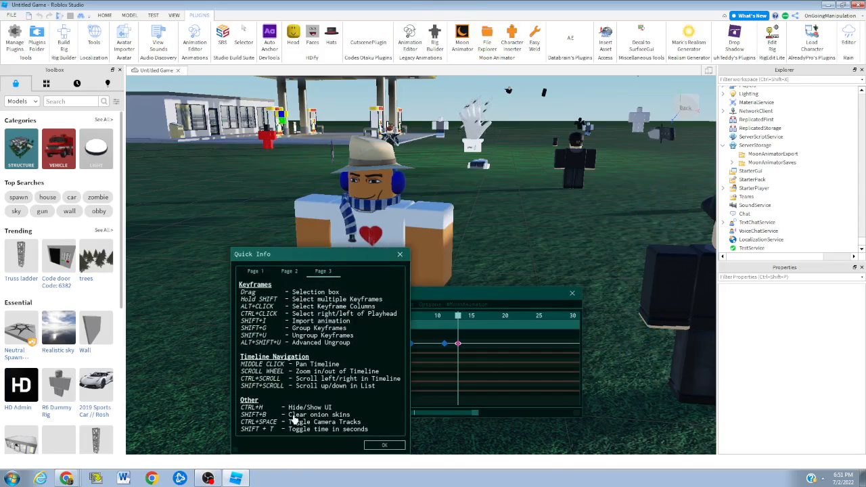
left_click(300, 272)
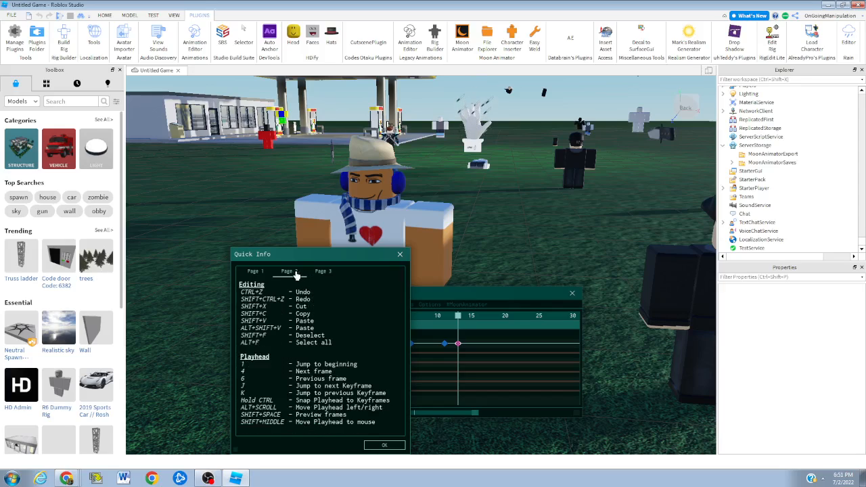
left_click(252, 272)
left_click(383, 444)
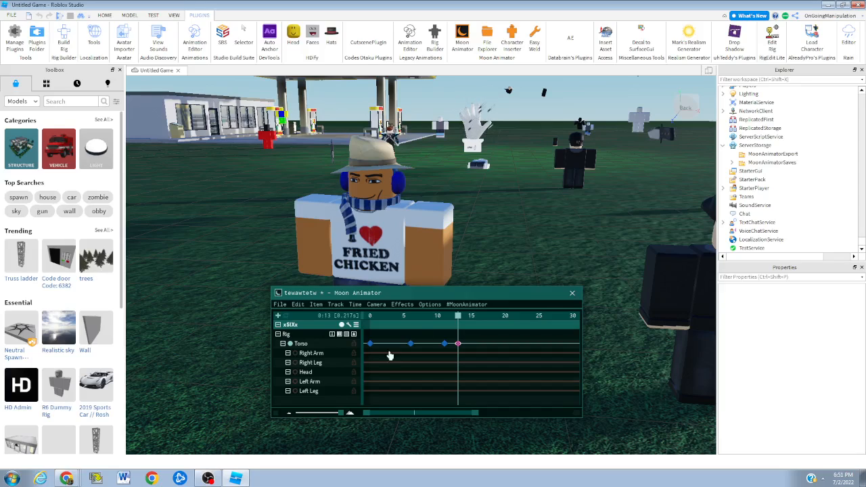
left_click(104, 15)
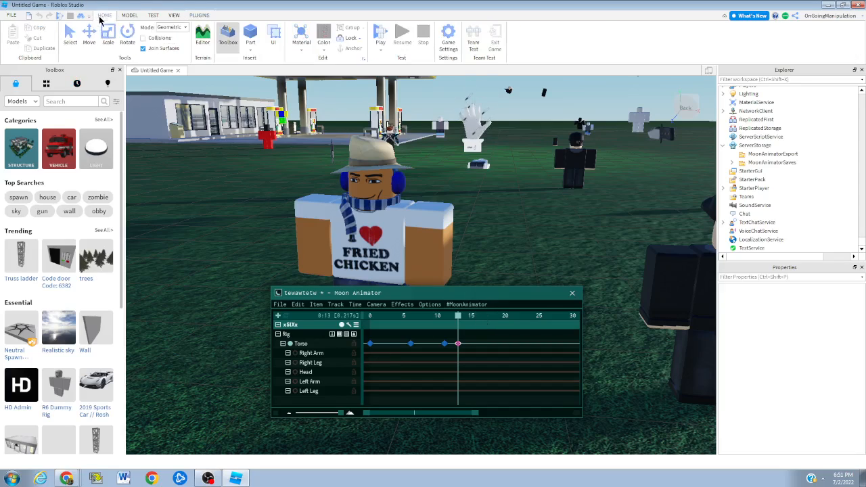
key("s")
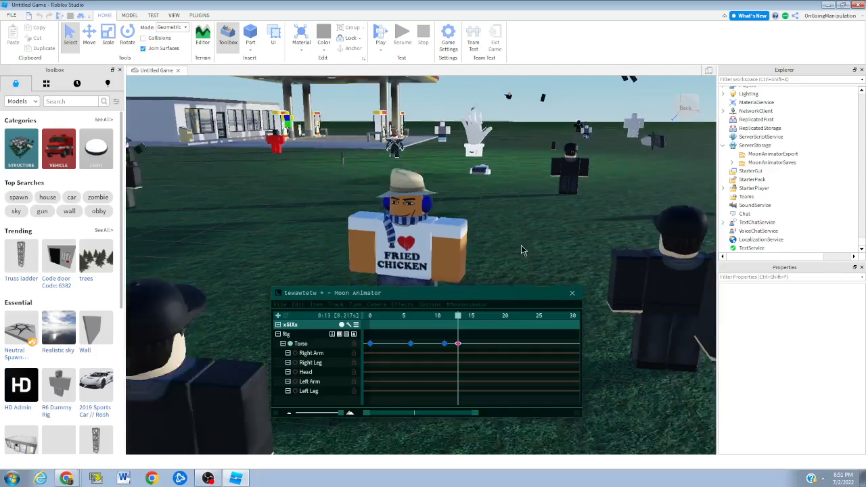
key("a")
key("e")
key("w")
key("d")
key("q")
key("a")
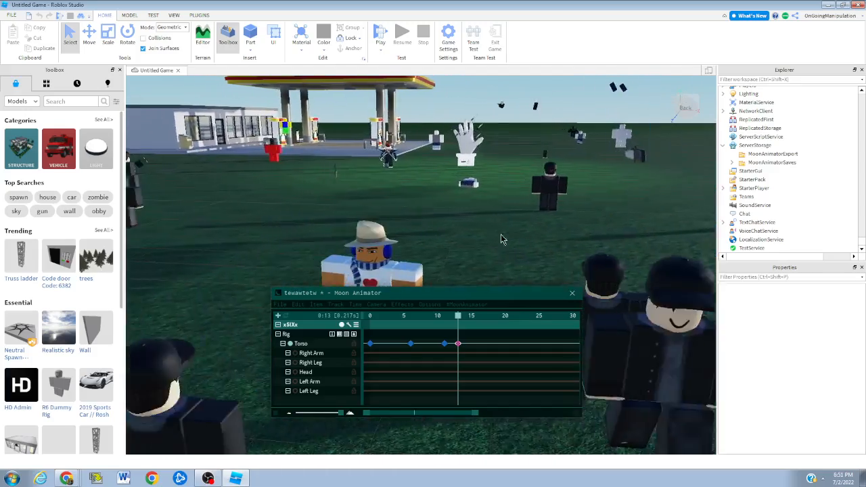
key("d")
key("a")
left_click_drag(467, 296, 469, 297)
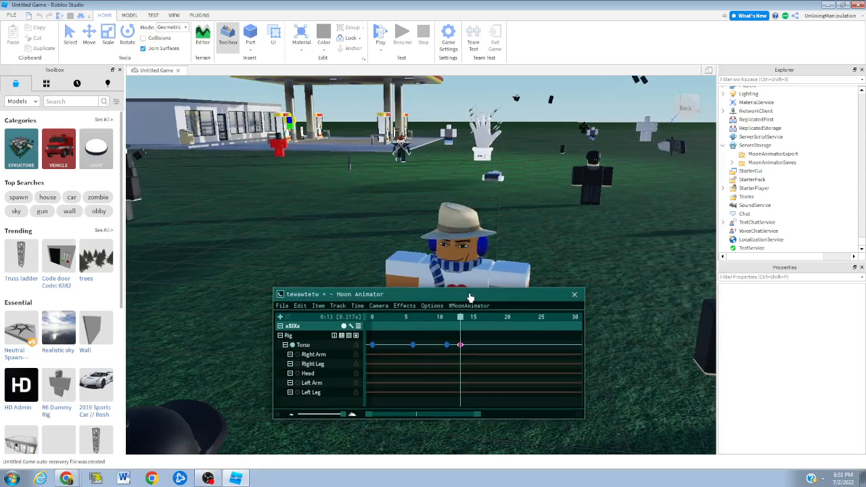
Replay the torso spin and move the Moon Animator window farther down from the character
key("space")
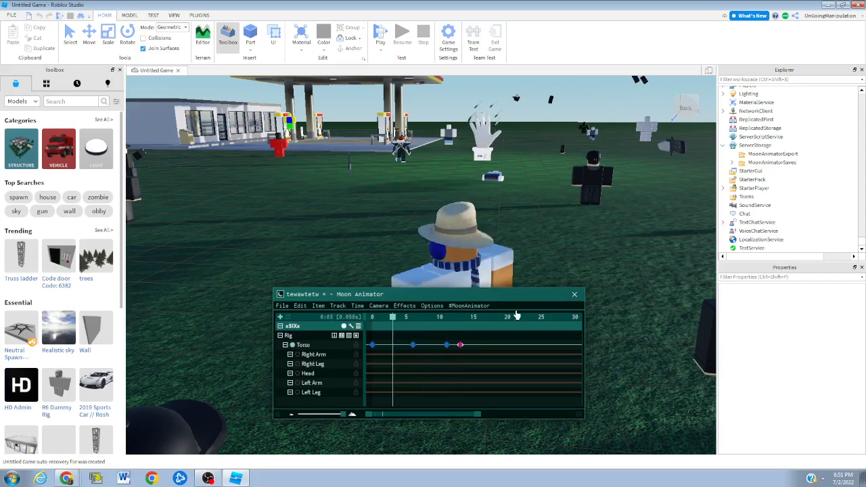
left_click_drag(493, 293, 524, 311)
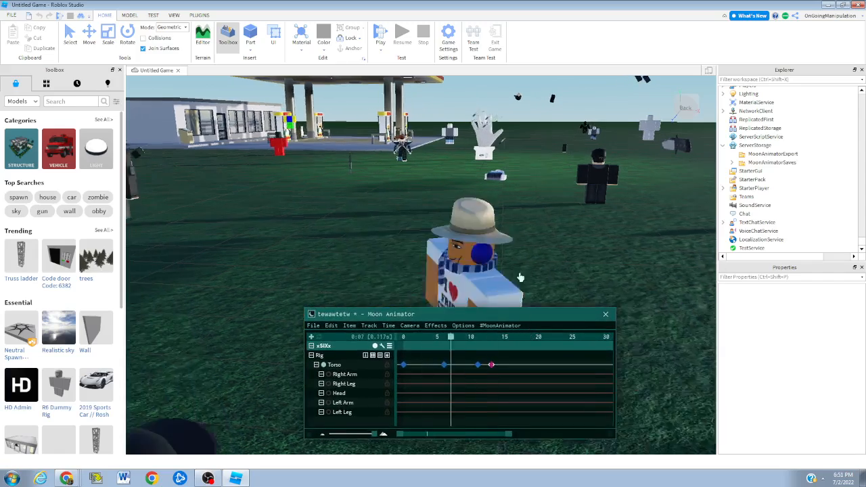
key("space")
key("s")
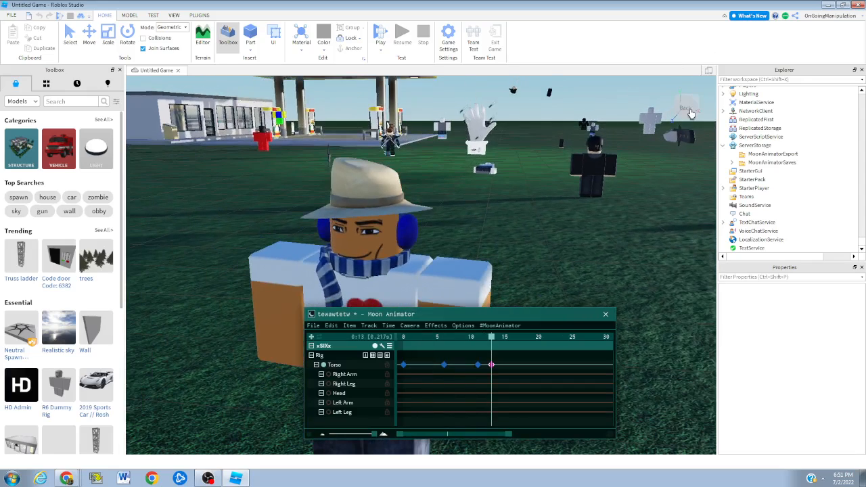
key("a")
key("s")
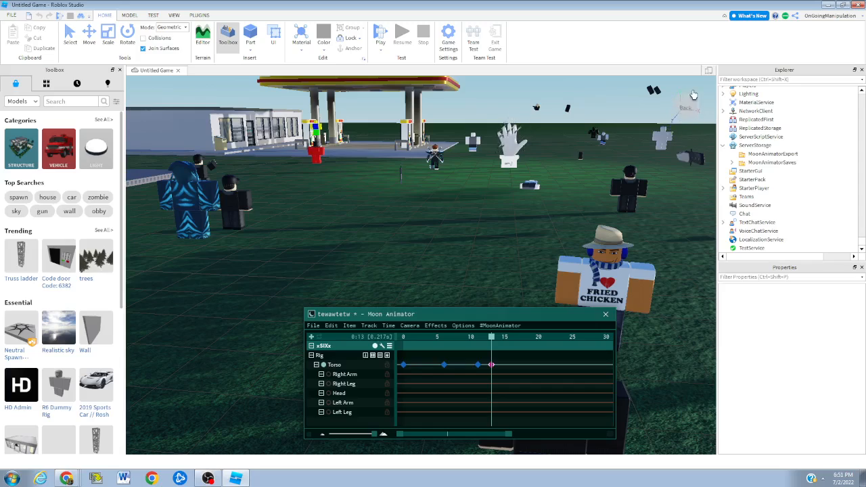
left_click_drag(687, 86, 597, 215)
key("d")
left_click_drag(593, 220, 686, 108)
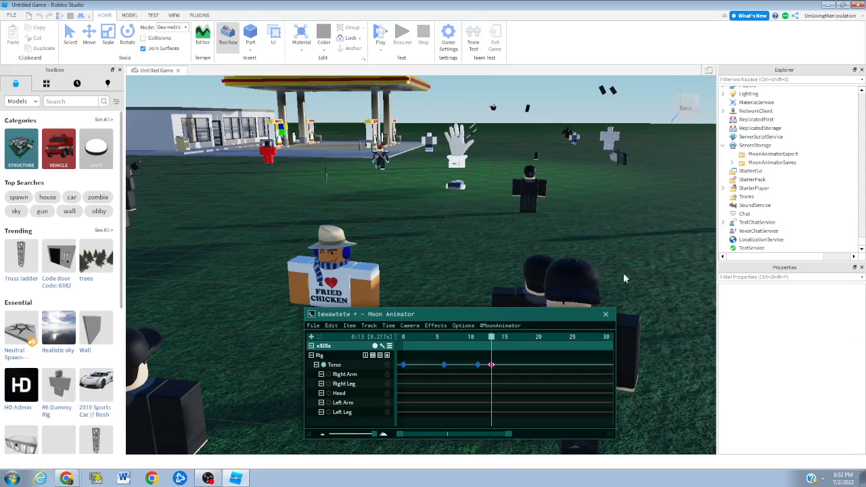
key("a")
key("s")
key("d")
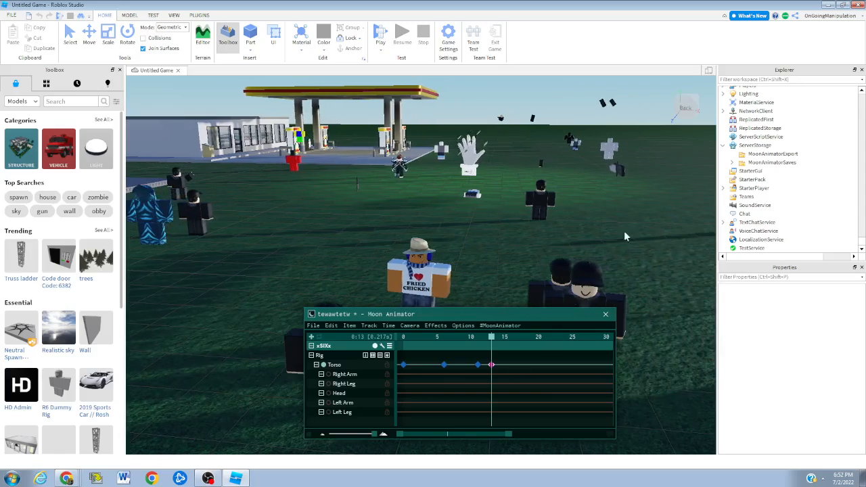
key("a")
key("w")
key("d")
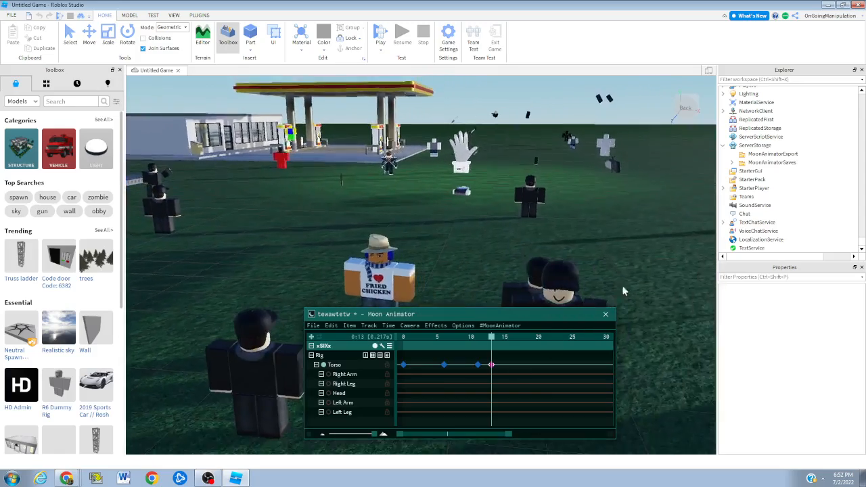
key("s")
key("w")
key("q")
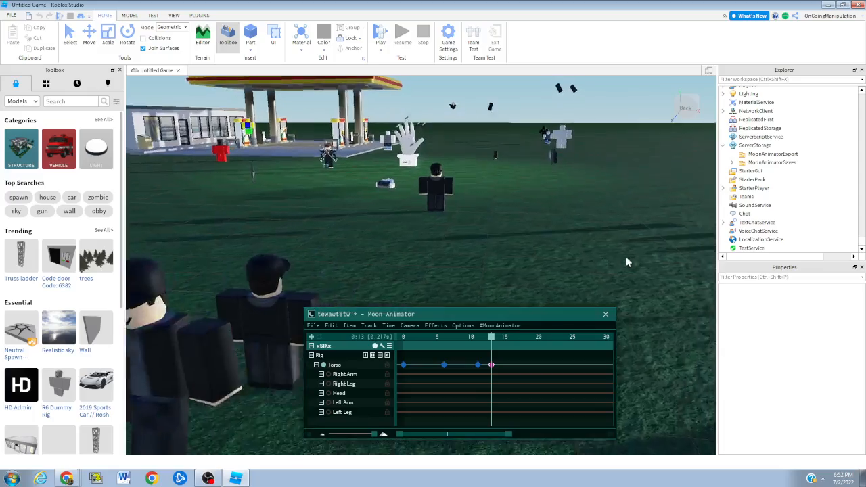
key("s")
key("e")
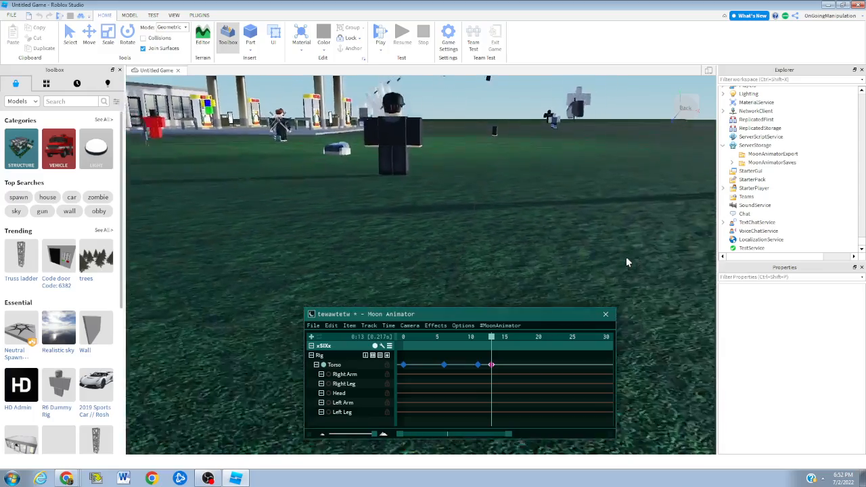
key("s")
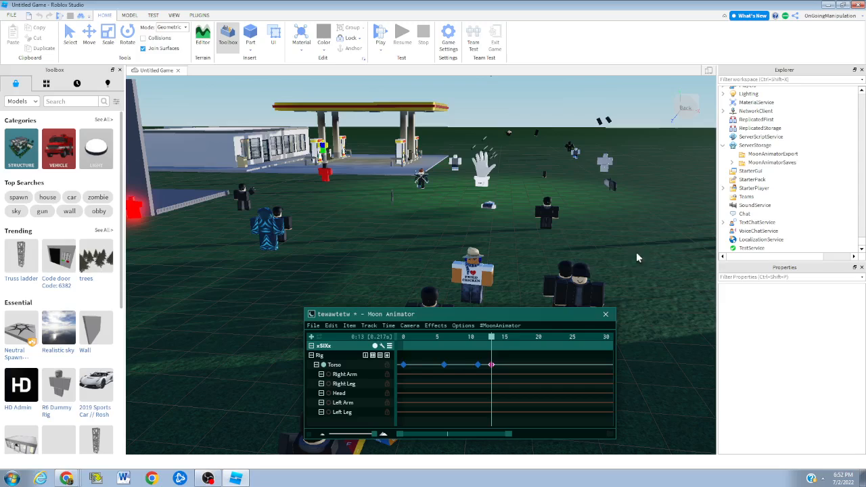
left_click(315, 326)
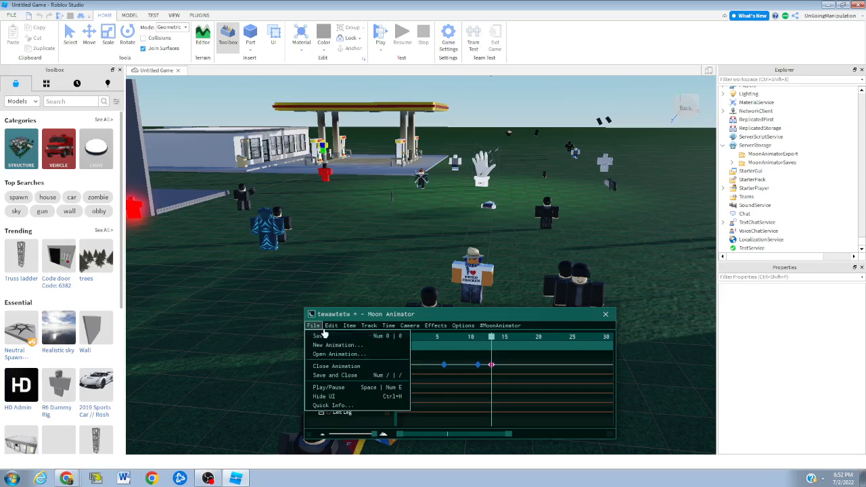
left_click(332, 327)
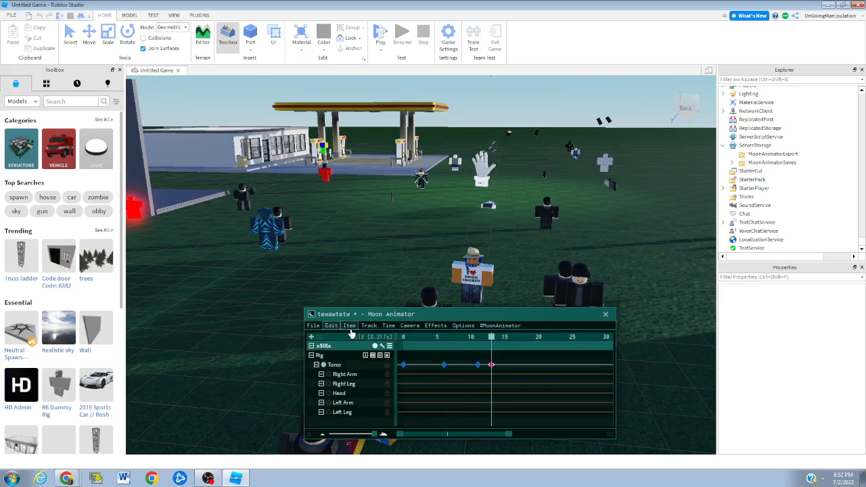
left_click(349, 328)
left_click(369, 326)
left_click(388, 324)
left_click(410, 326)
left_click(436, 327)
left_click(466, 325)
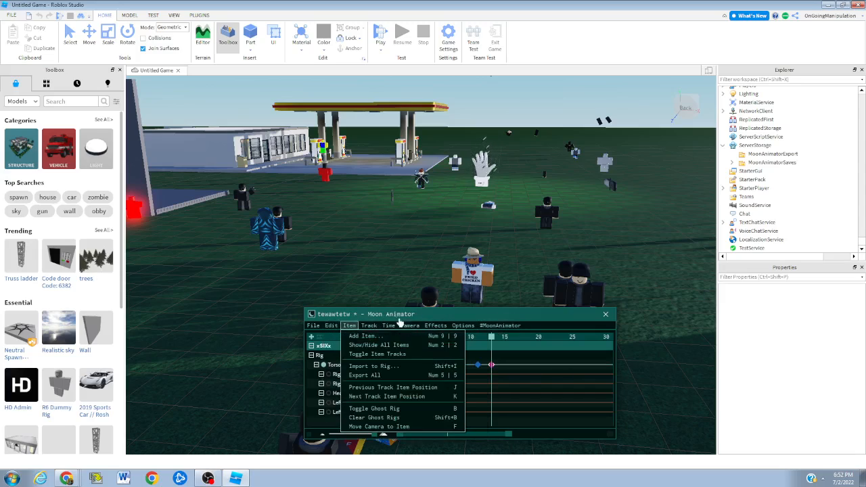
left_click(349, 326)
left_click(351, 328)
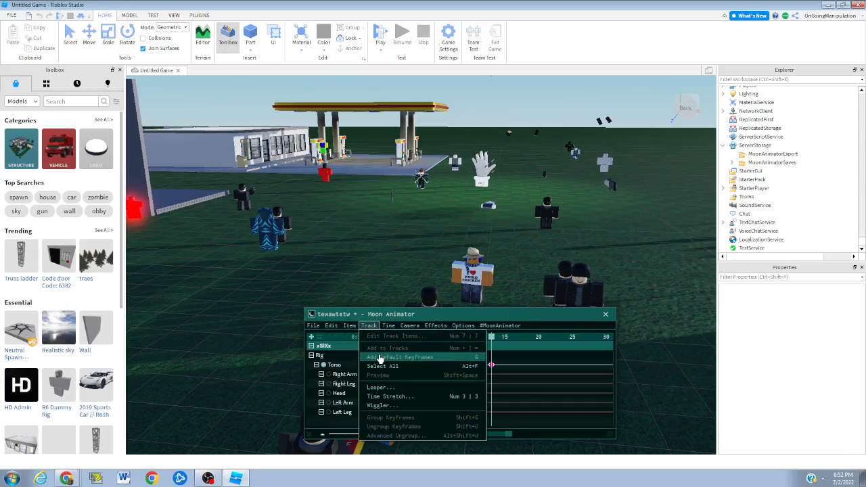
left_click(412, 410)
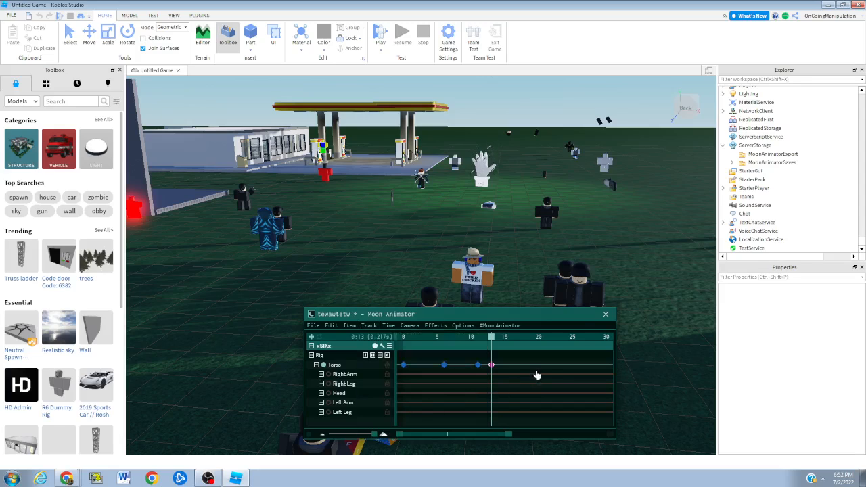
Return the playhead to frame 0 of the torso animation
key("d")
key("w")
left_click_drag(492, 339, 414, 348)
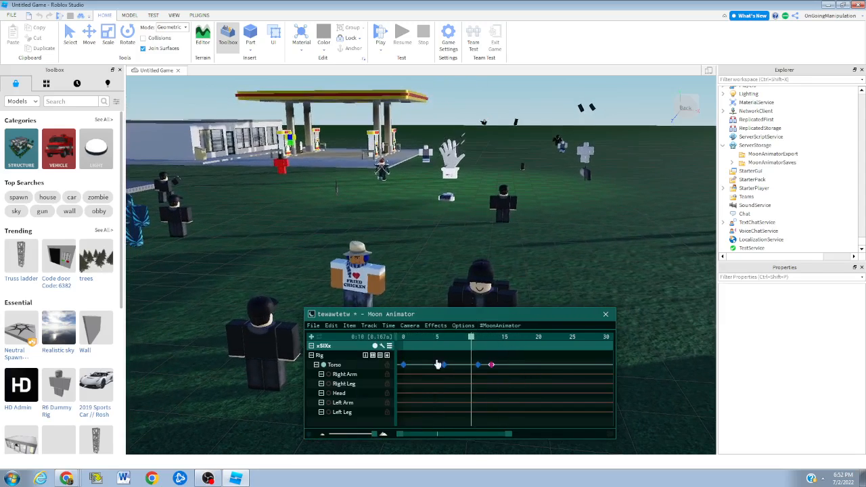
left_click(382, 327)
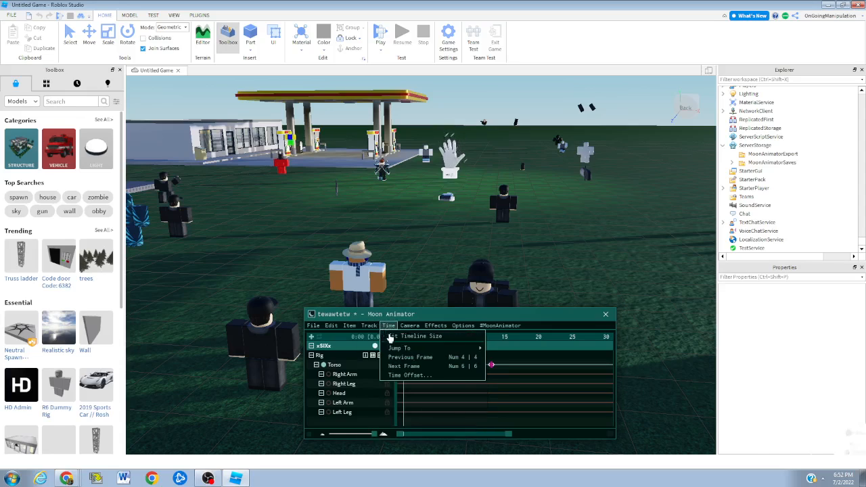
Open the YouTube reply notification in the browser, pause its video and read the comments below it
left_click(788, 451)
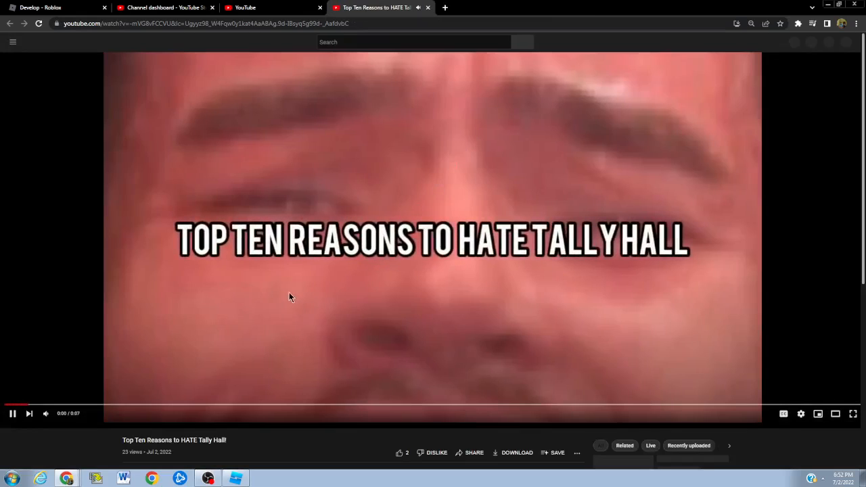
left_click(235, 478)
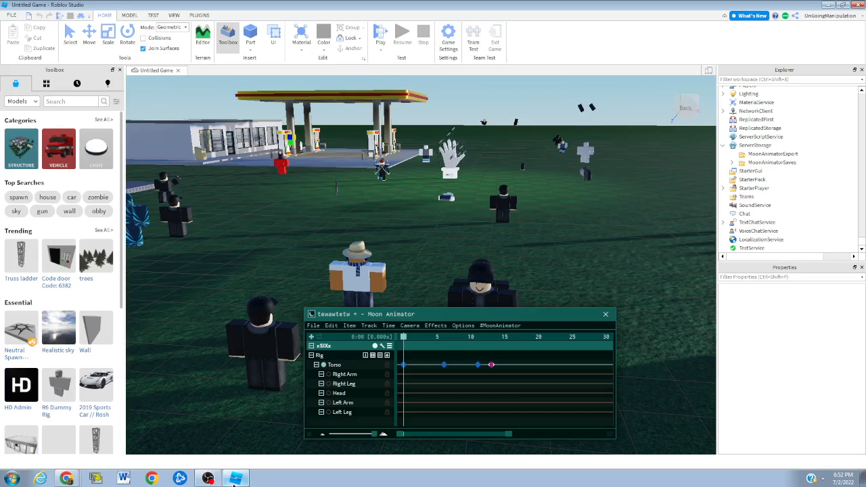
left_click(208, 478)
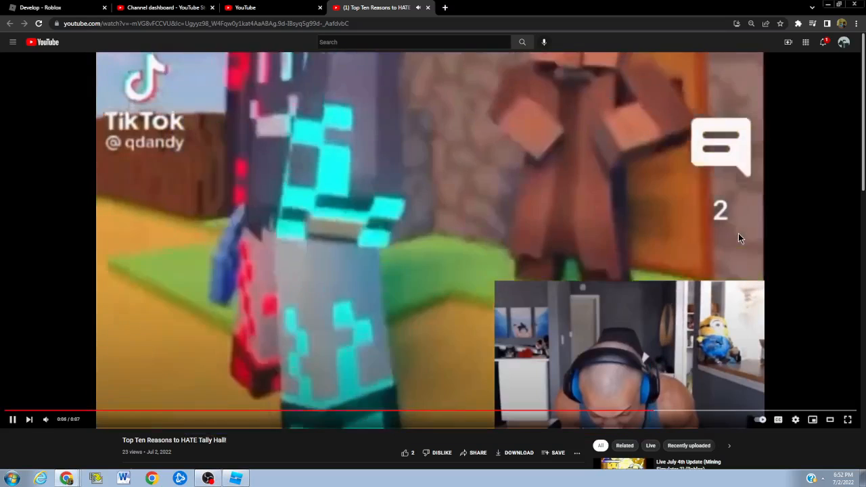
left_click(737, 238)
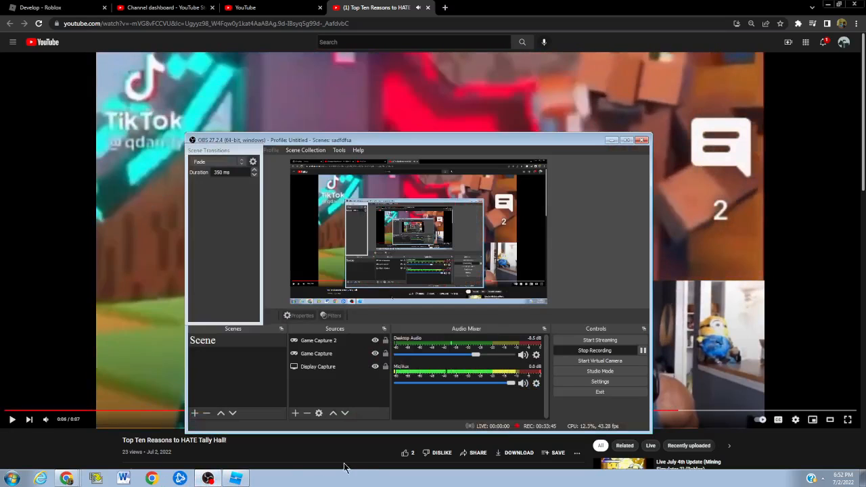
left_click(348, 465)
scroll(295, 449, "down", 6)
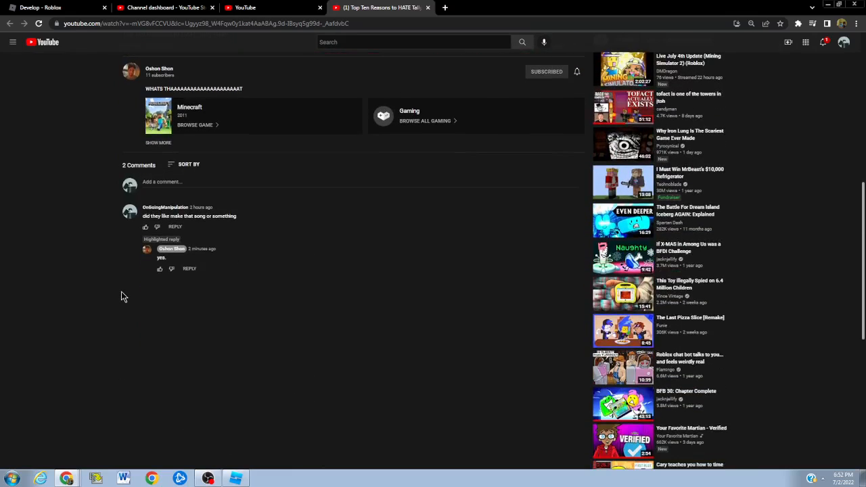
scroll(129, 295, "up", 6)
left_click(161, 298)
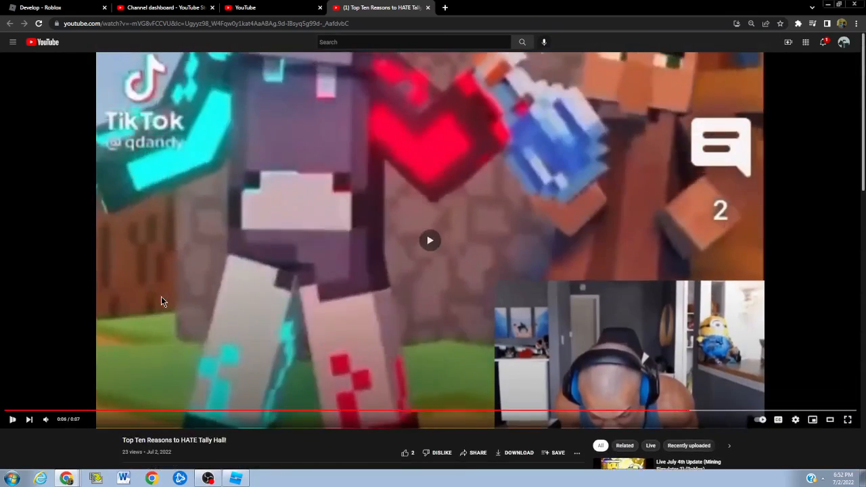
scroll(145, 157, "down", 10)
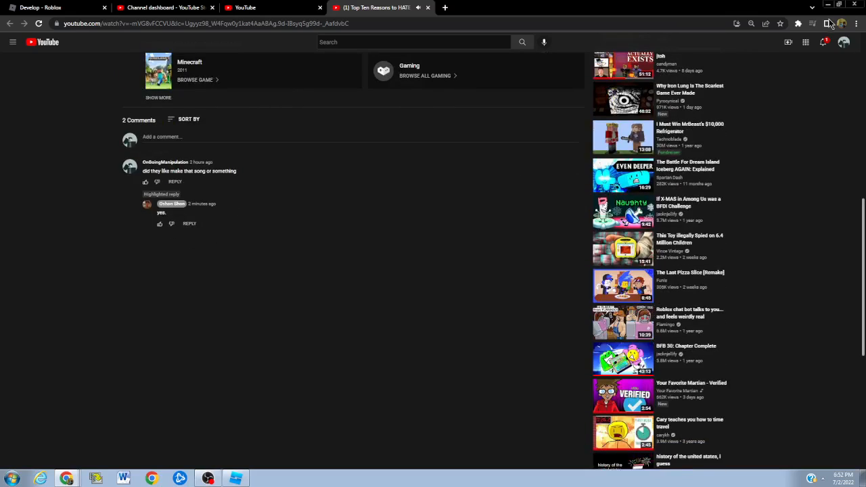
Check the YouTube notifications, go to the YouTube home page and switch back to Roblox Studio
left_click(823, 42)
left_click(823, 43)
scroll(433, 284, "up", 10)
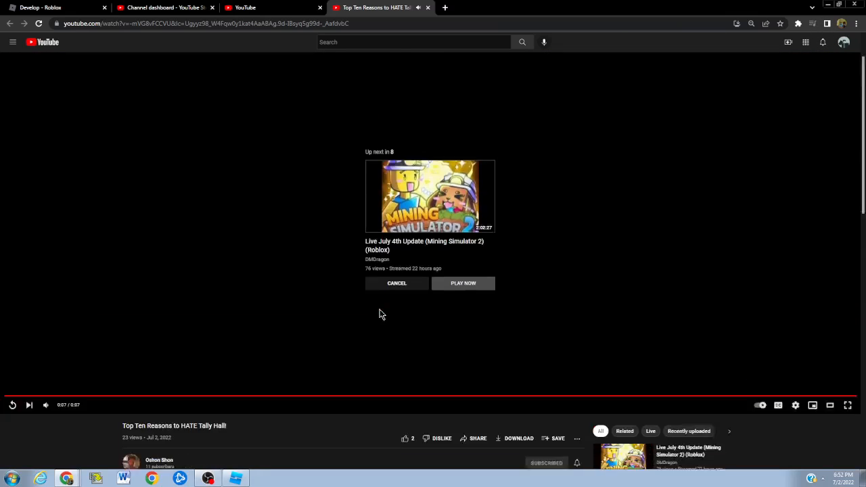
left_click(47, 42)
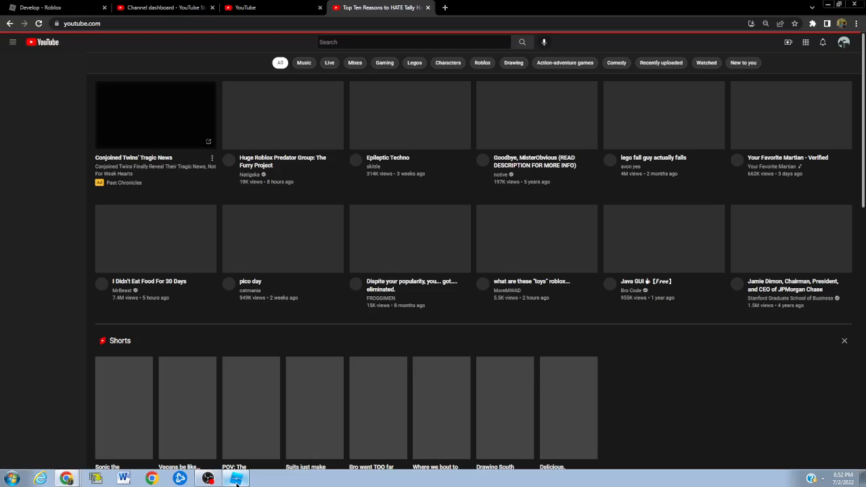
left_click(236, 477)
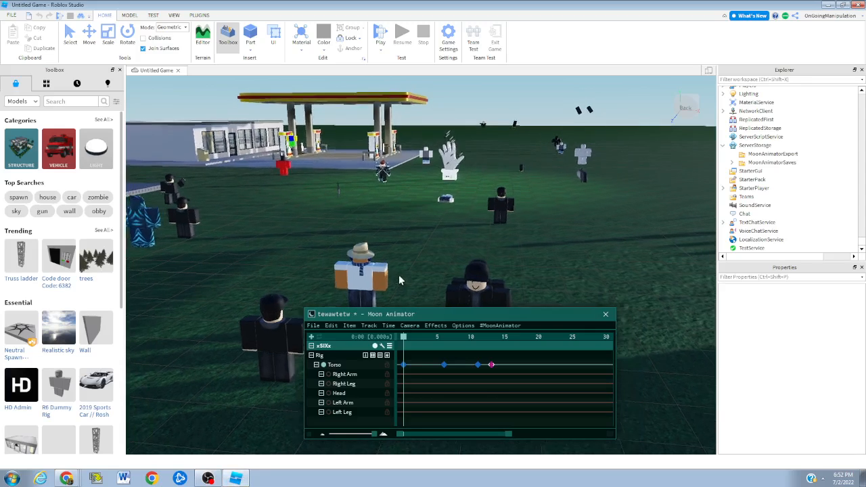
Play the torso spin from frame 0 and watch the character from a closer viewpoint
key("w")
key("space")
key("w")
key("a")
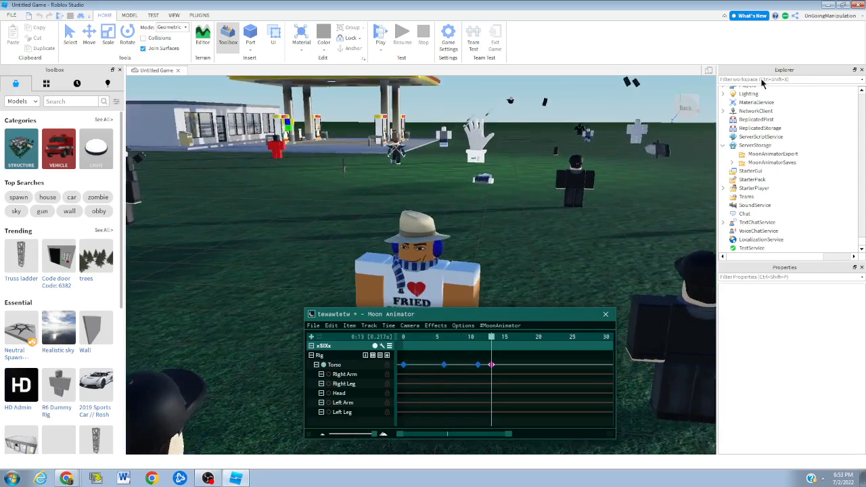
key("w")
right_click(697, 113)
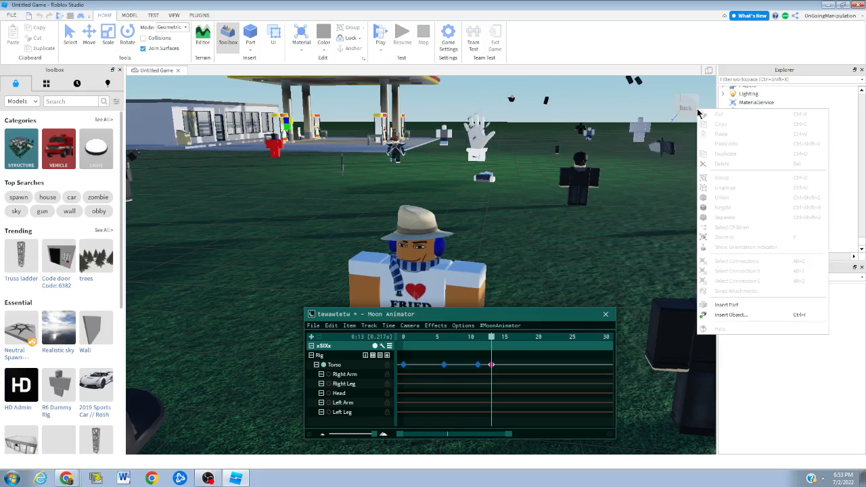
left_click(688, 93)
scroll(568, 166, "down", 2)
key("e")
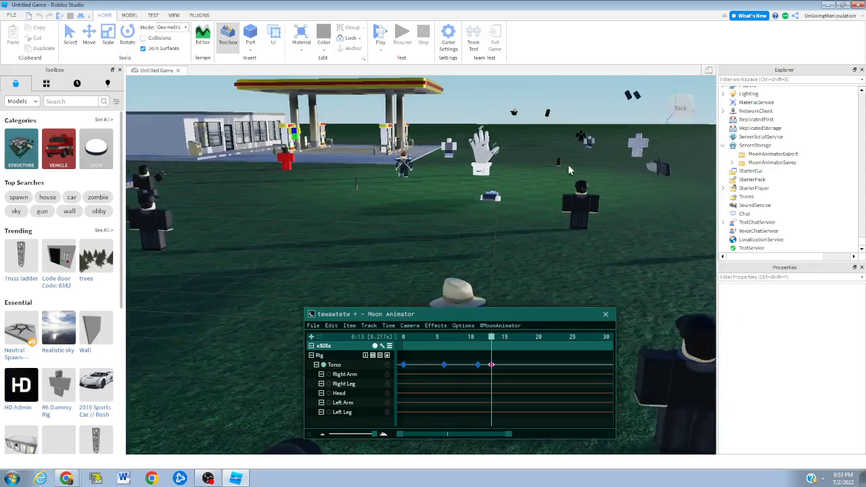
key("q")
key("d")
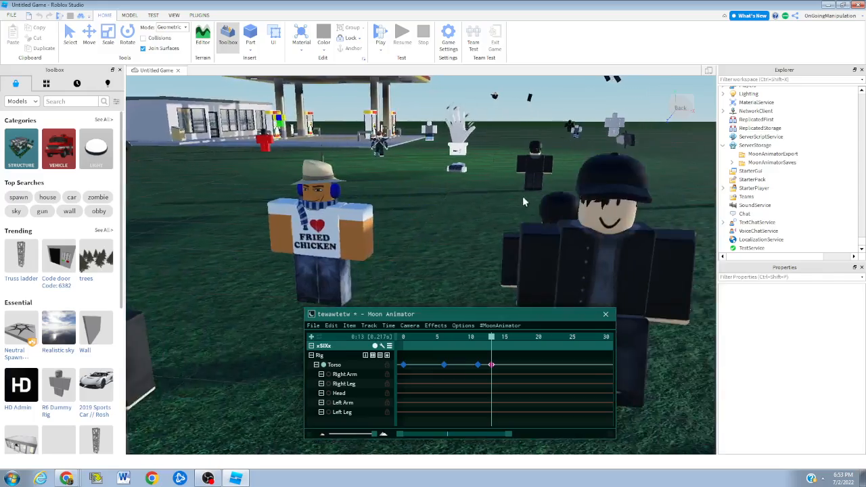
key("a")
key("d")
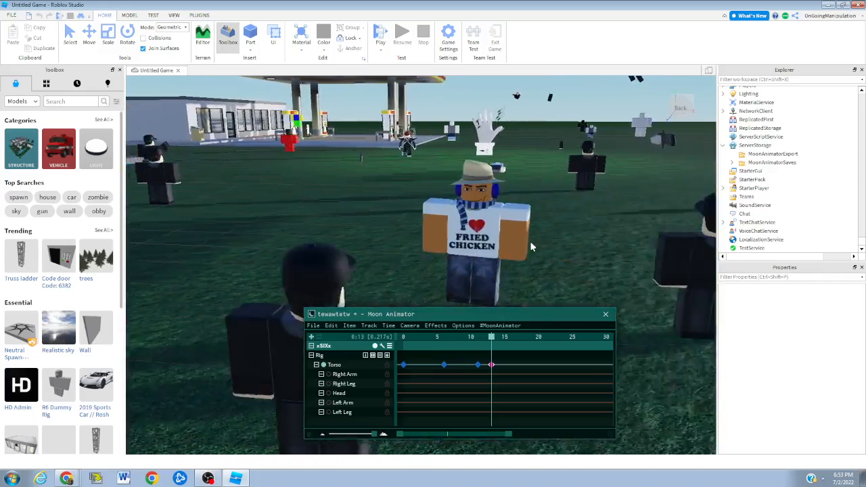
key("a")
key("d")
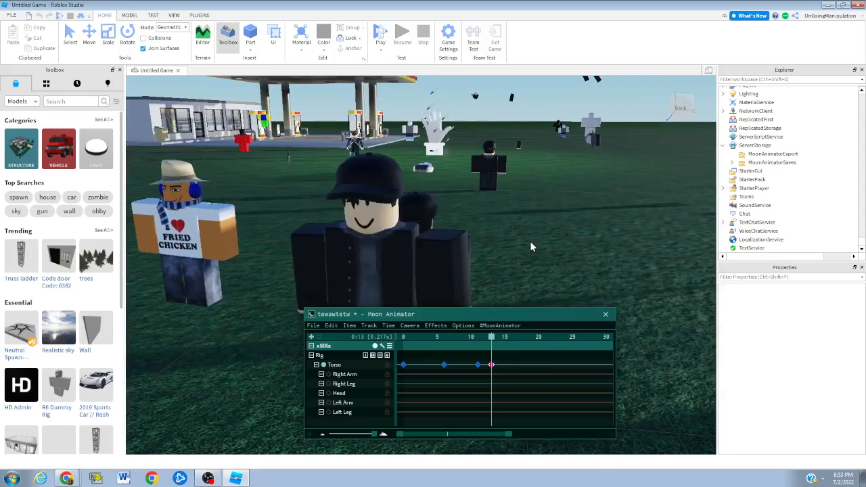
key("q")
key("e")
key("a")
key("d")
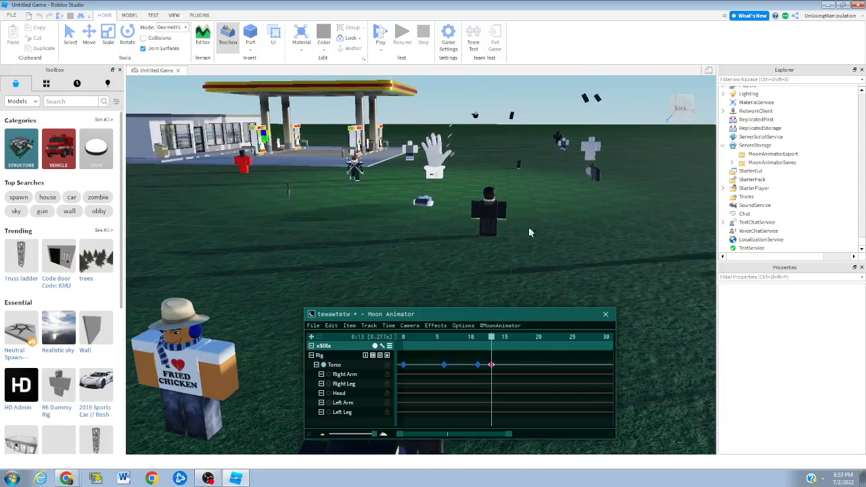
Try to set the theme's main color to 150,150 in the theme editor and save it
left_click(445, 326)
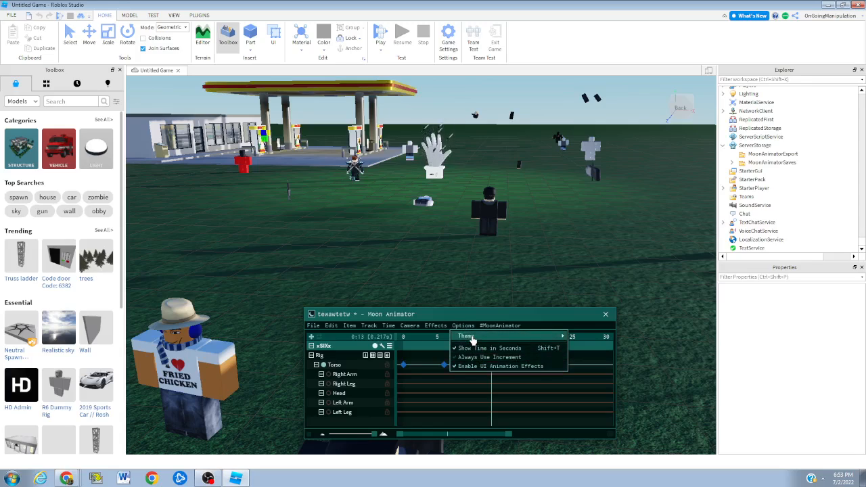
left_click(550, 340)
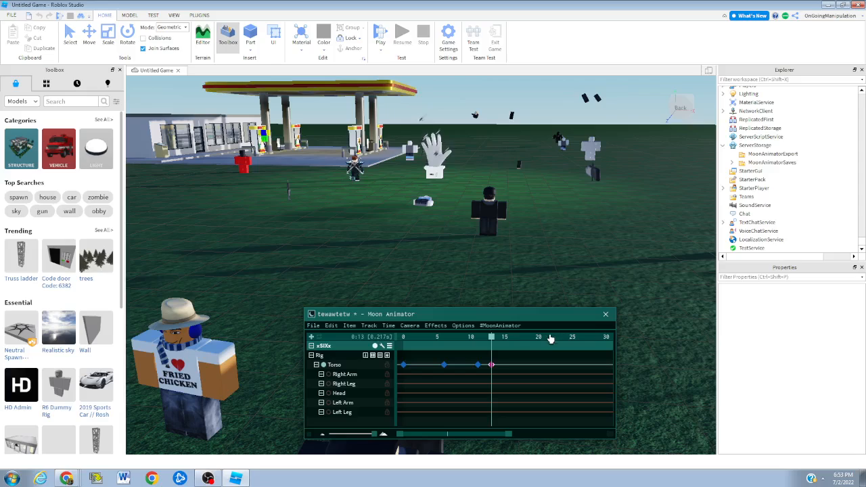
left_click(464, 325)
mouse_move(534, 336)
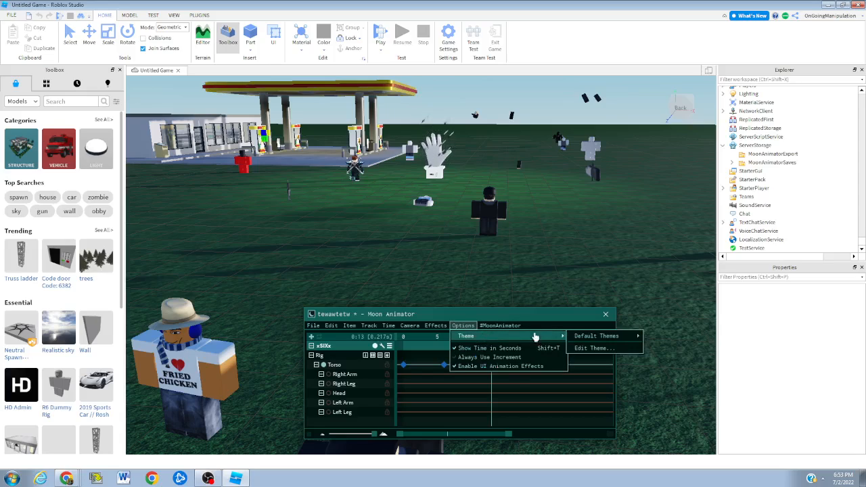
left_click(595, 349)
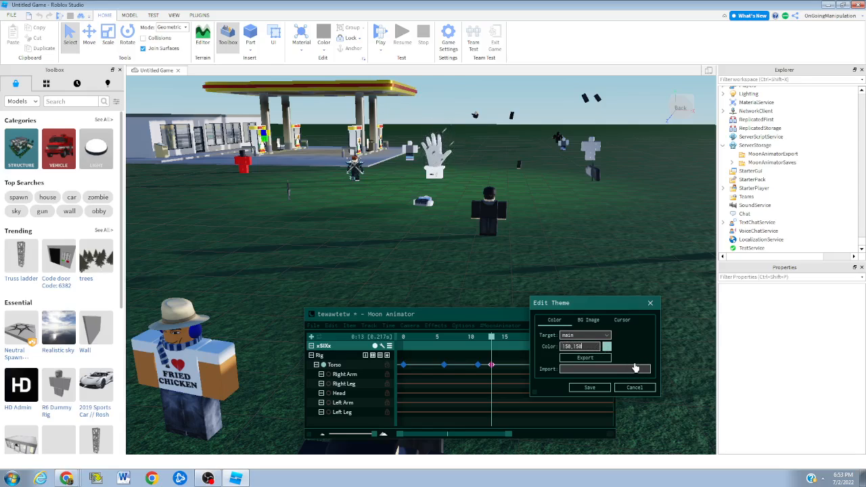
left_click(591, 388)
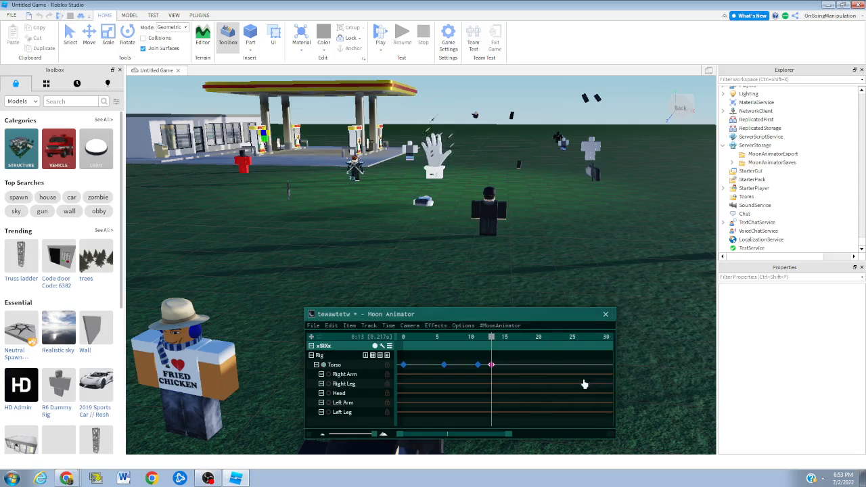
Set the theme's main color to 150, 150, 150 and save the theme
left_click(466, 328)
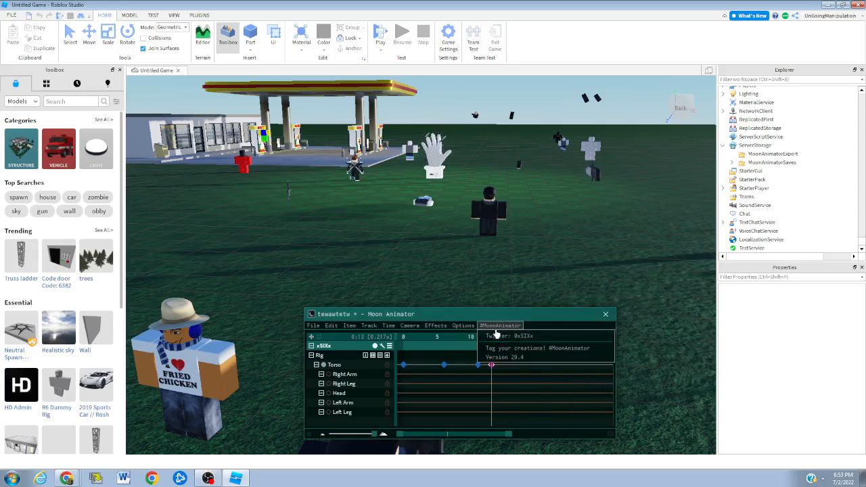
mouse_move(561, 336)
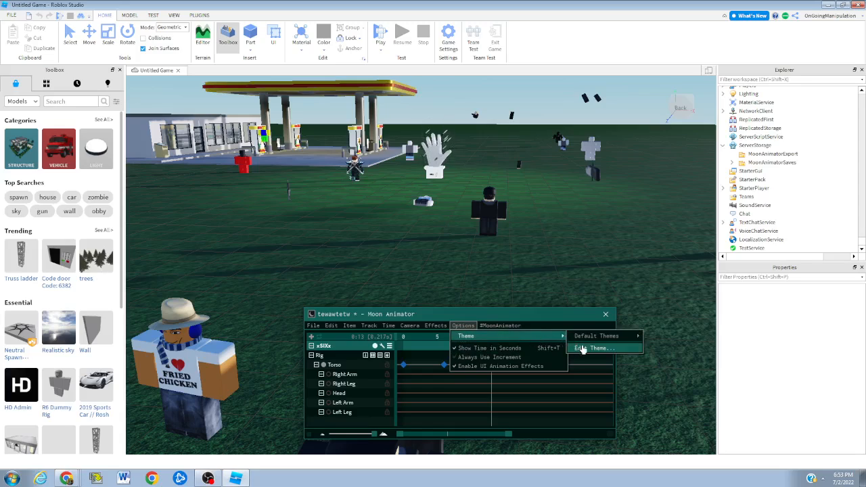
left_click(582, 349)
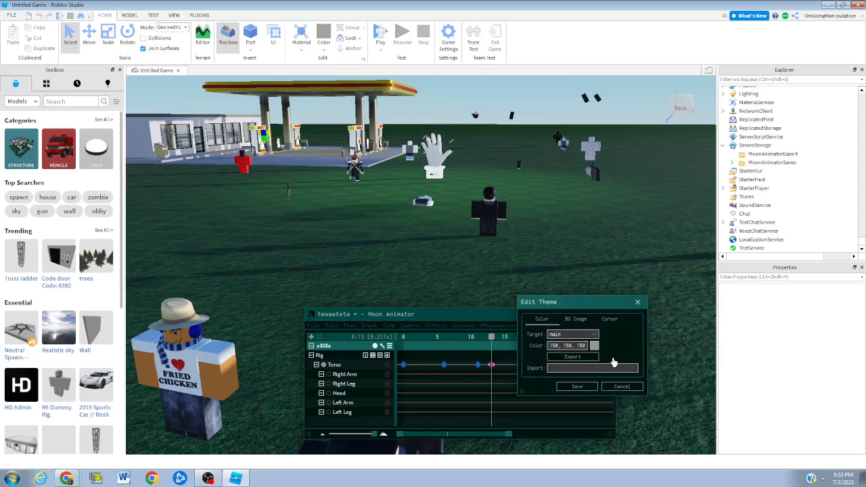
left_click(570, 360)
left_click(577, 387)
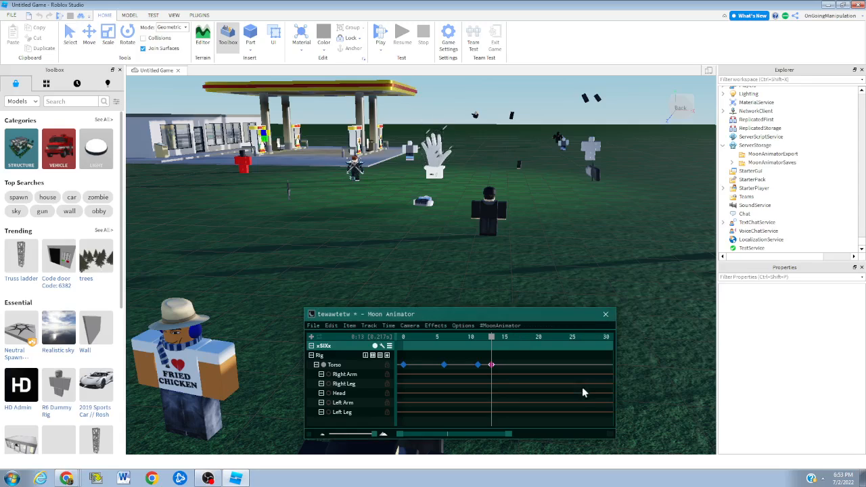
Look at the theme editor's cursor settings, close the editor without saving and view the #MoonAnimator information
left_click(463, 326)
mouse_move(570, 334)
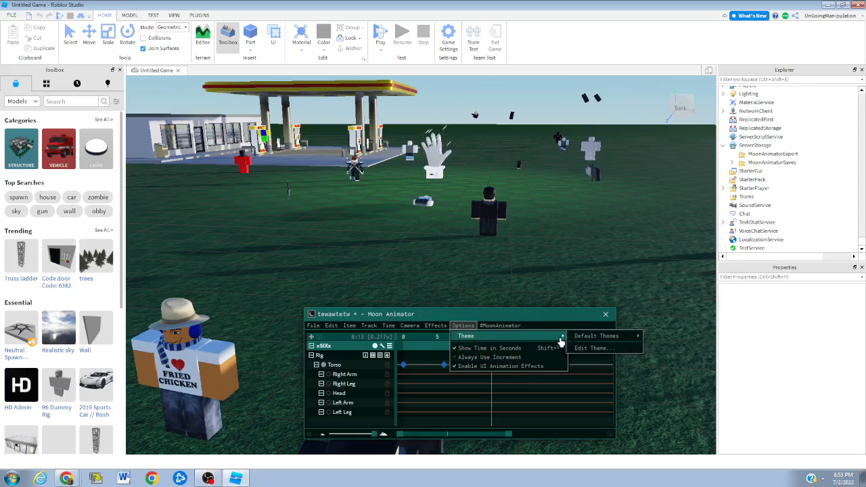
left_click(583, 348)
left_click(614, 322)
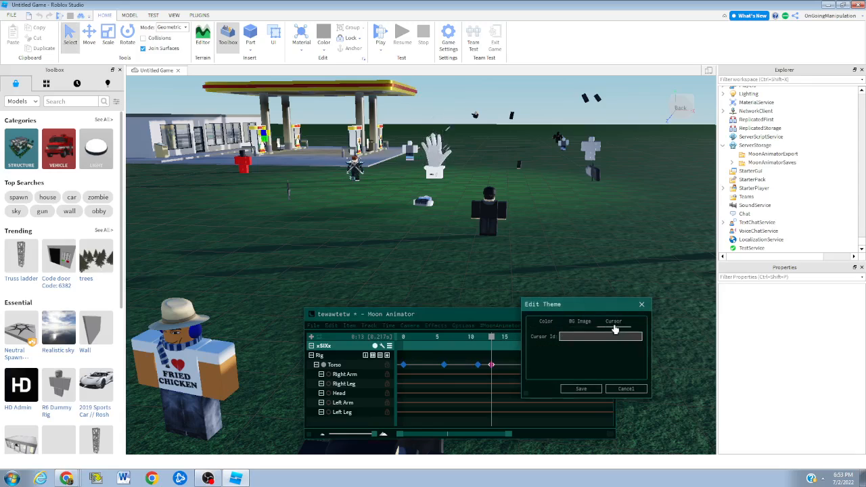
left_click(640, 308)
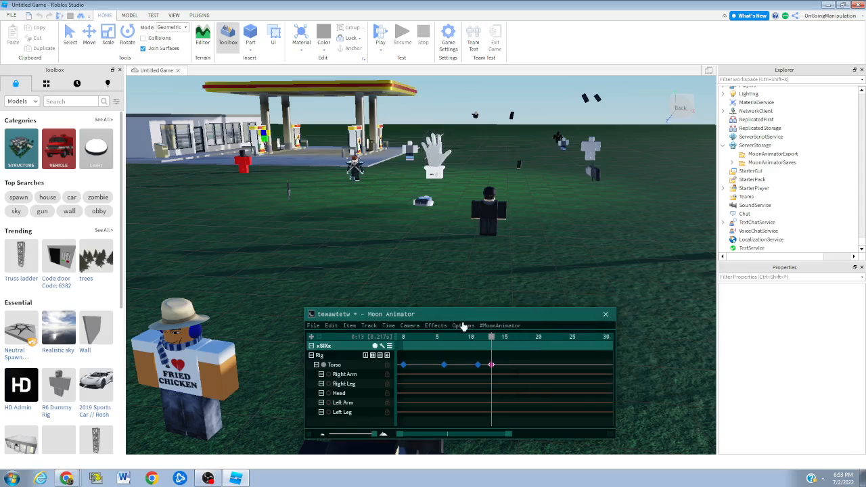
left_click(500, 327)
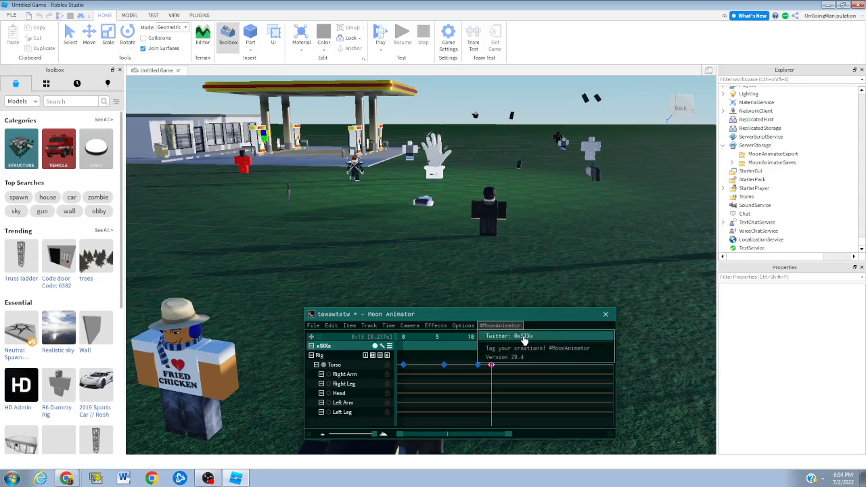
Turn on the rule of thirds grid over the viewport
left_click(410, 326)
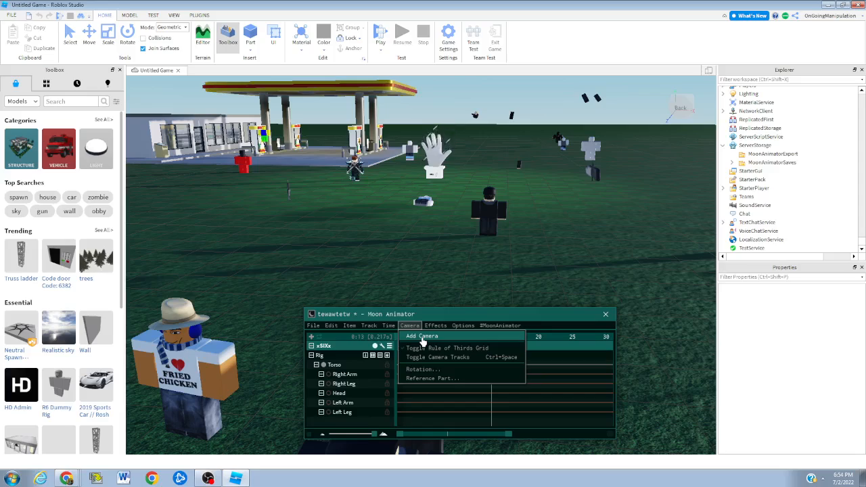
left_click(437, 352)
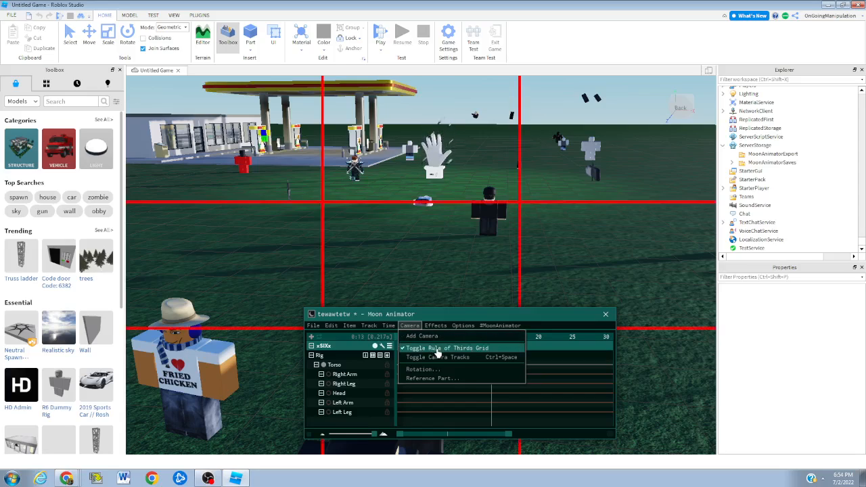
left_click(662, 379)
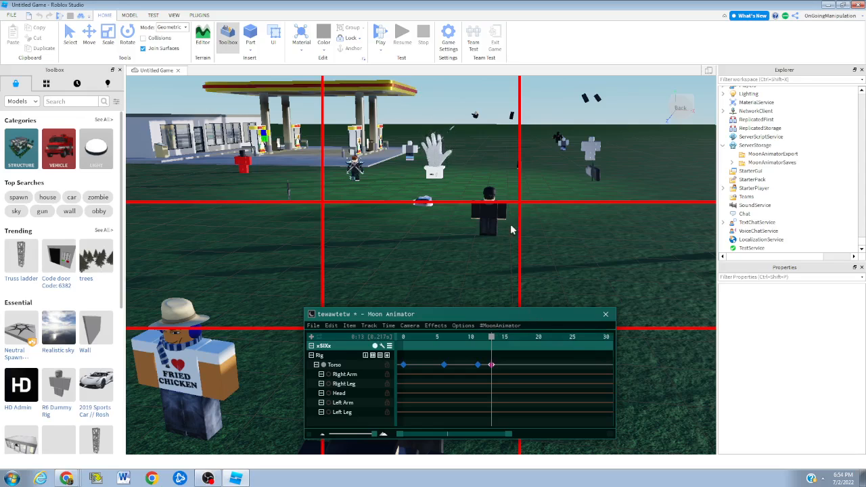
Fly the view closer to the Fried Chicken shirt character and check its framing against the rule of thirds grid
key("a")
key("q")
key("a")
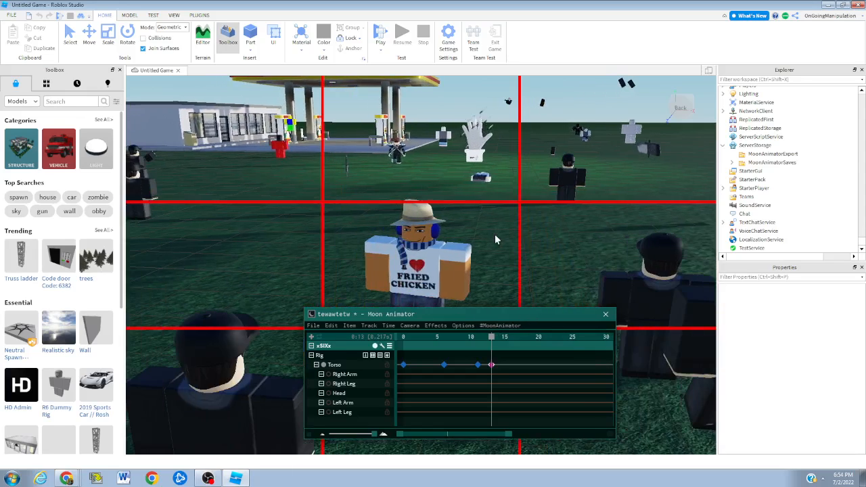
key("d")
key("w")
key("a")
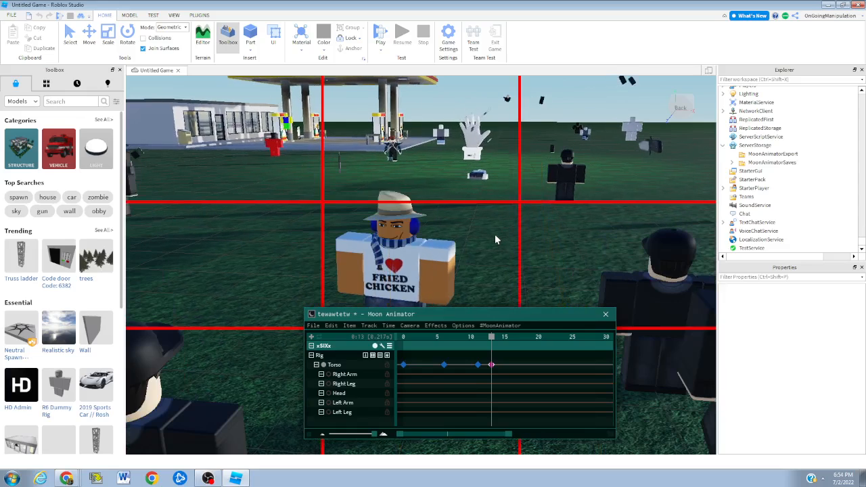
key("d")
key("space")
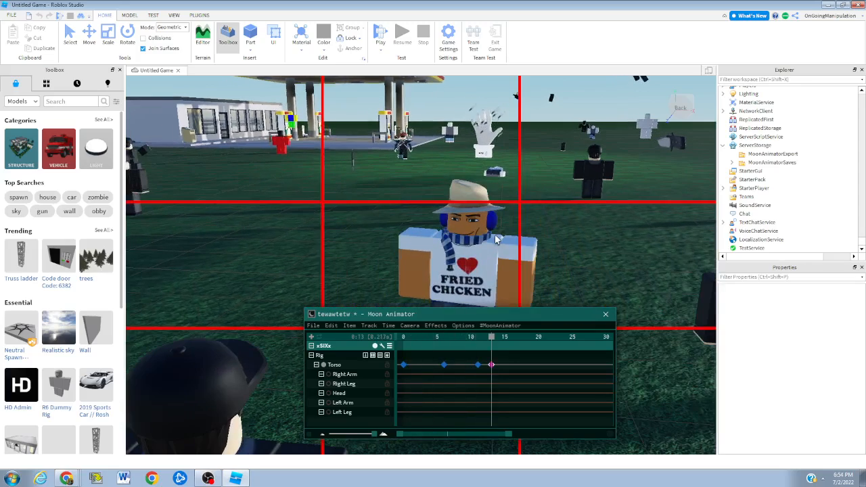
key("e")
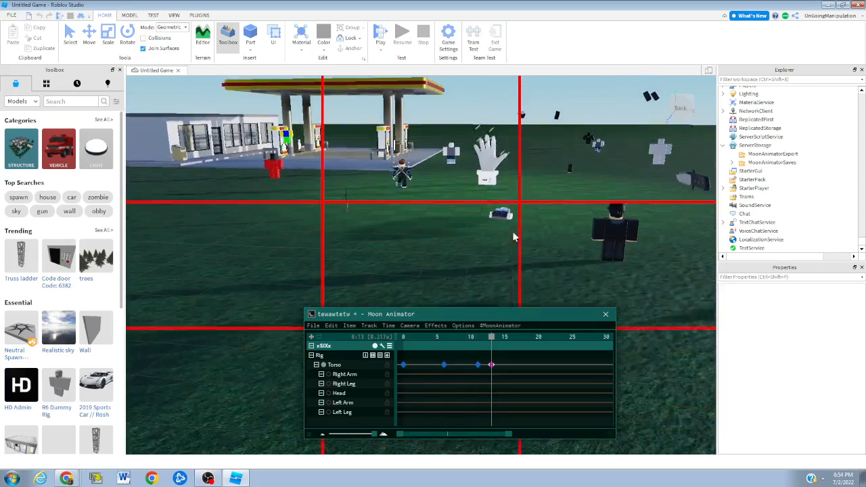
key("q")
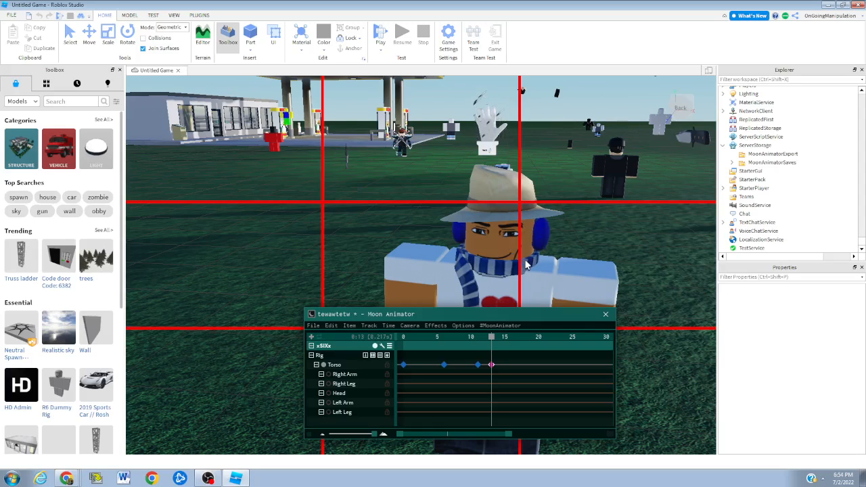
key("q")
key("e")
key("q")
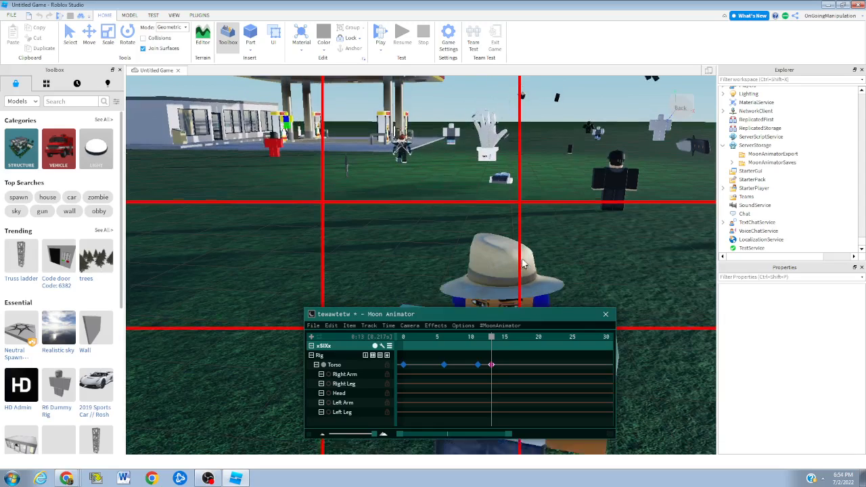
key("q")
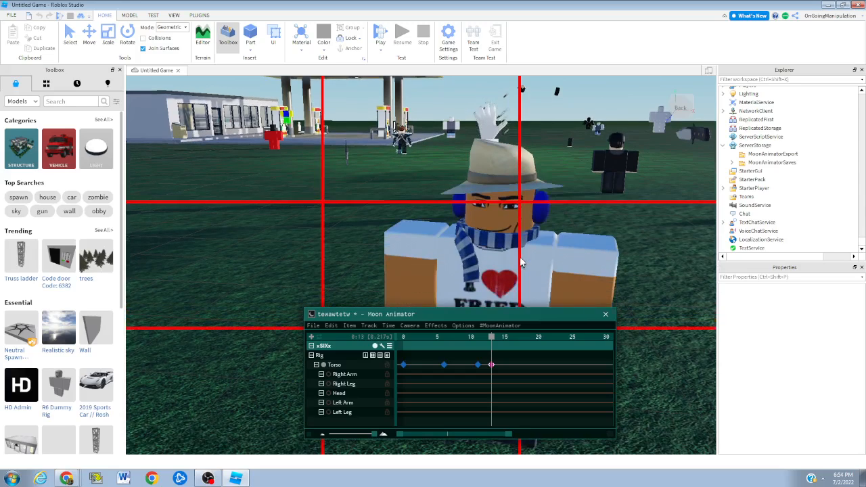
key("w")
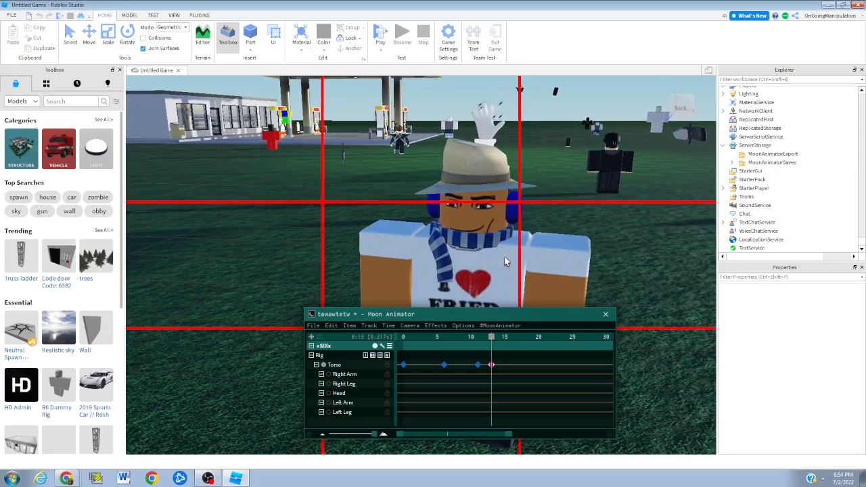
key("d")
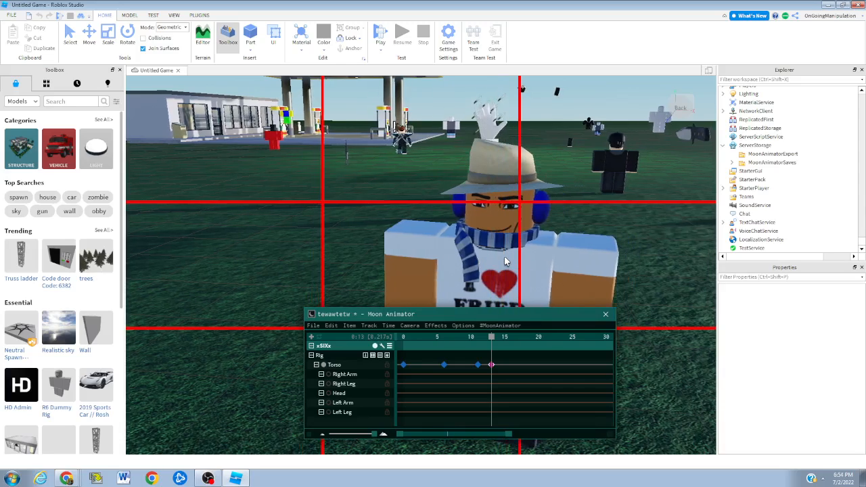
Hide the animator window and shift the view slightly to check the character's full-body framing in the grid
key("h")
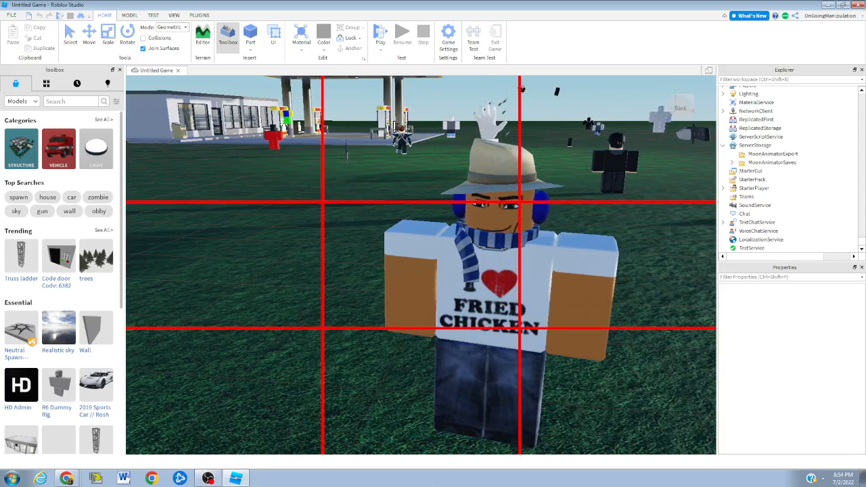
key("d")
key("a")
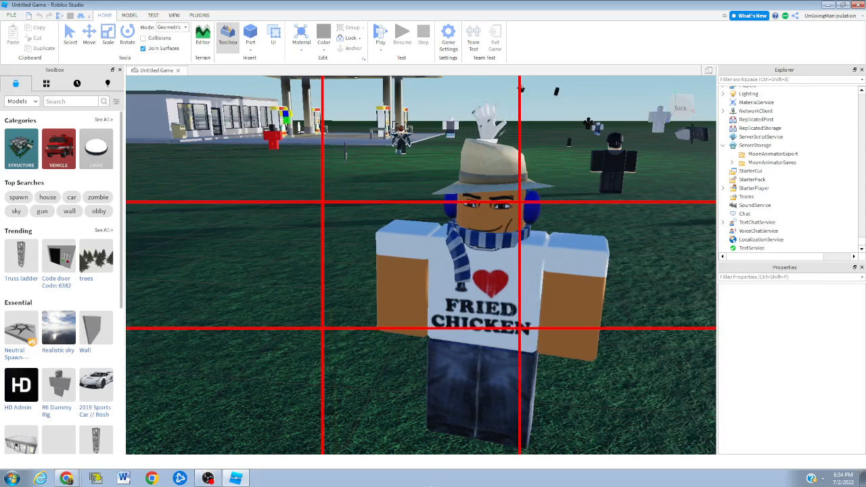
key("d")
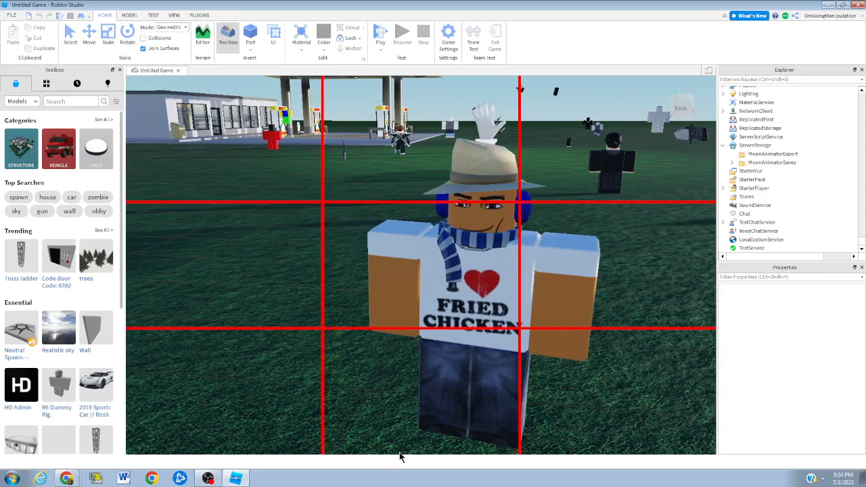
Bring back the animator window and turn off the rule of thirds grid
mouse_move(346, 379)
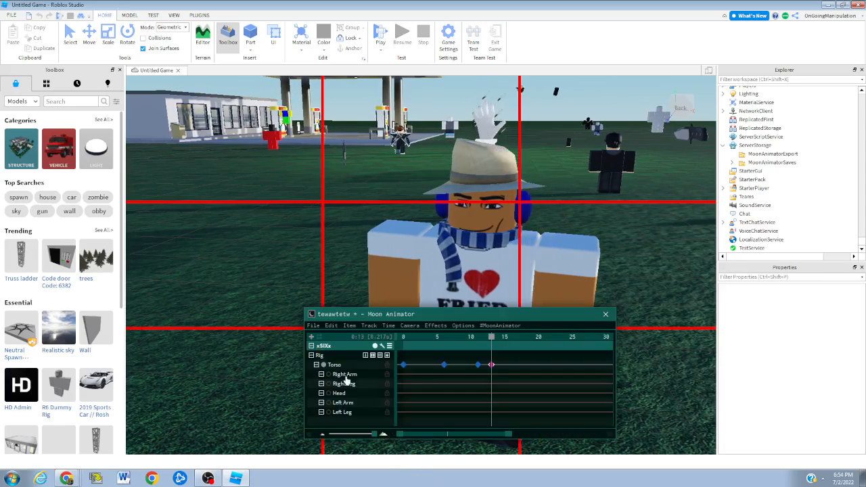
left_click(416, 329)
left_click(431, 350)
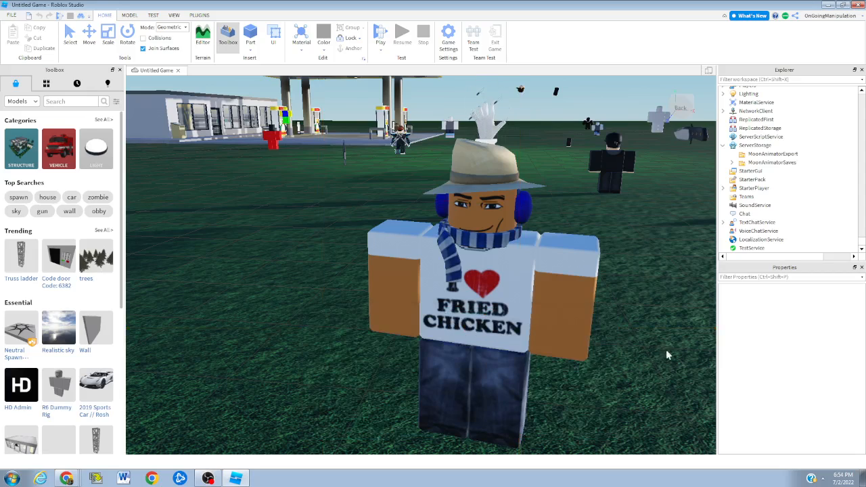
key("space")
key("space")
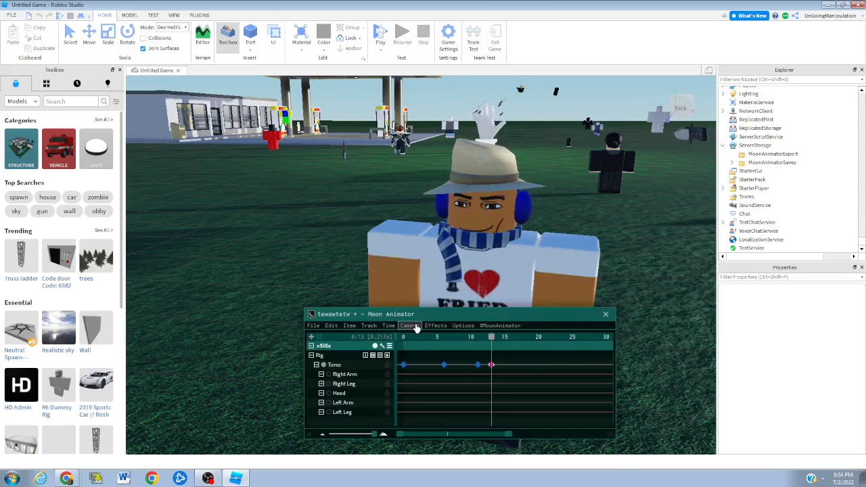
Review the camera options, view the Camera Reference Part dialog, close it unchanged and display the track commands
left_click(410, 326)
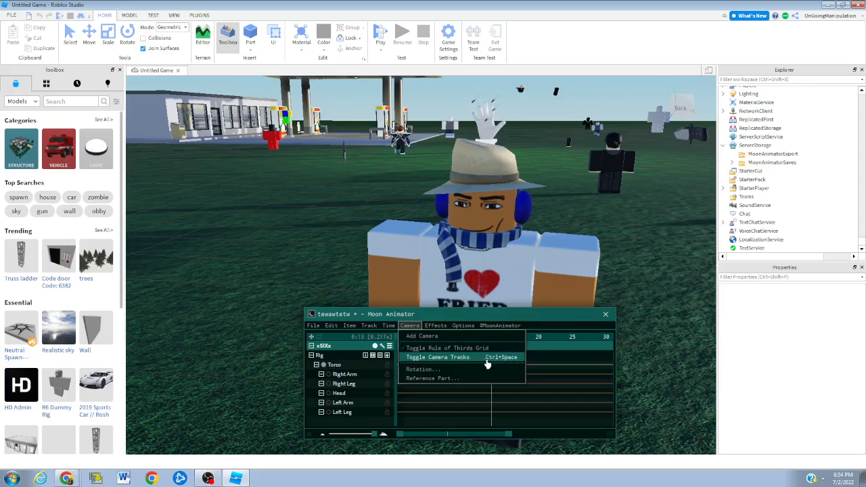
left_click(456, 379)
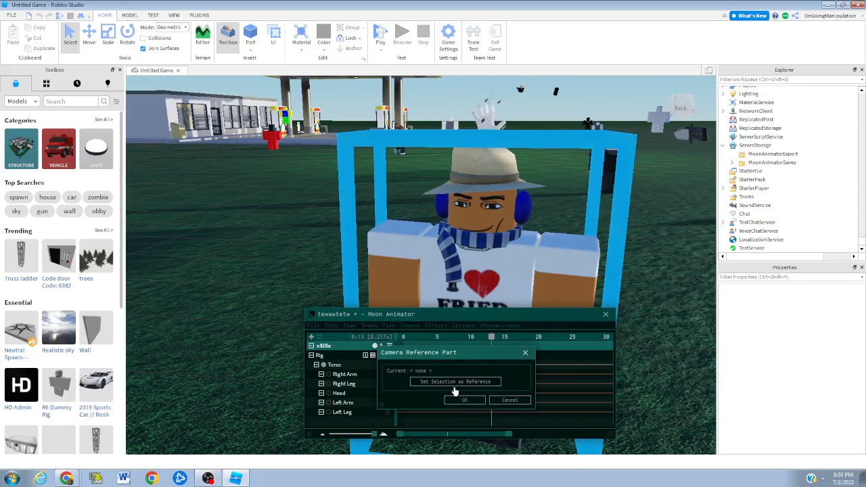
left_click(525, 352)
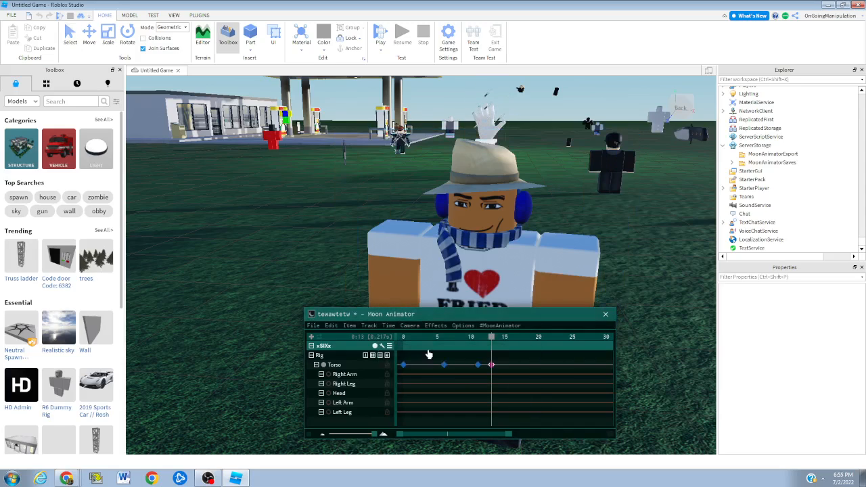
left_click(370, 328)
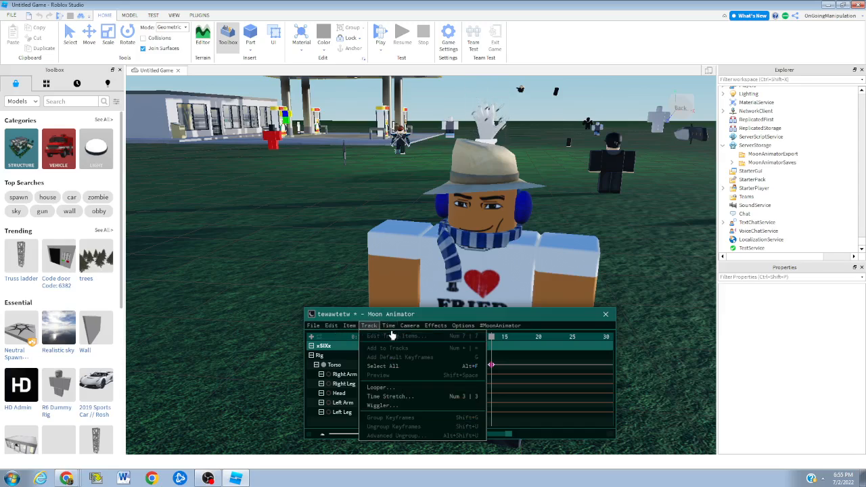
Move the playhead to the end of the timeline and back to frame 0
left_click(401, 403)
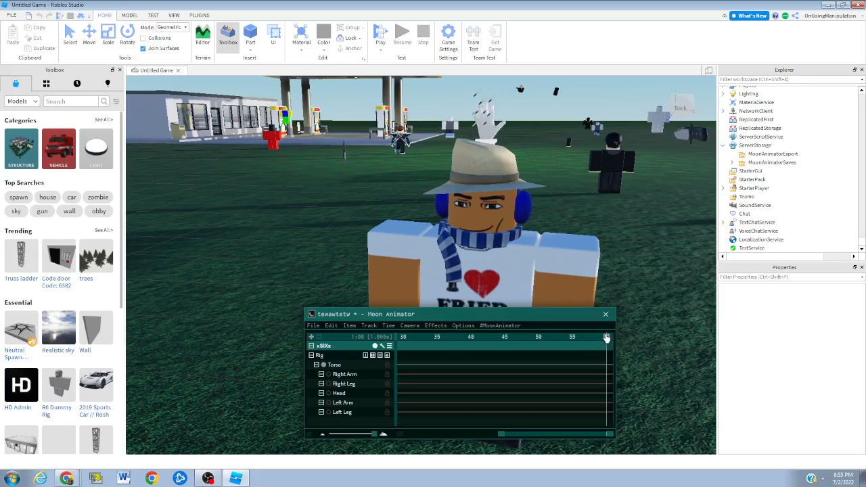
mouse_move(605, 338)
left_mouse_down()
mouse_move(574, 336)
mouse_move(616, 343)
mouse_move(238, 360)
left_mouse_up()
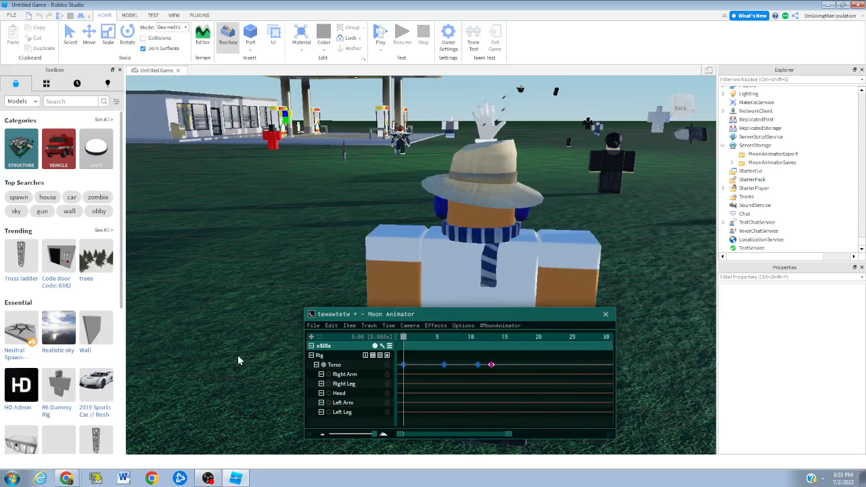
Review the animator's track, item and edit commands without applying any
left_click(388, 326)
left_click(372, 327)
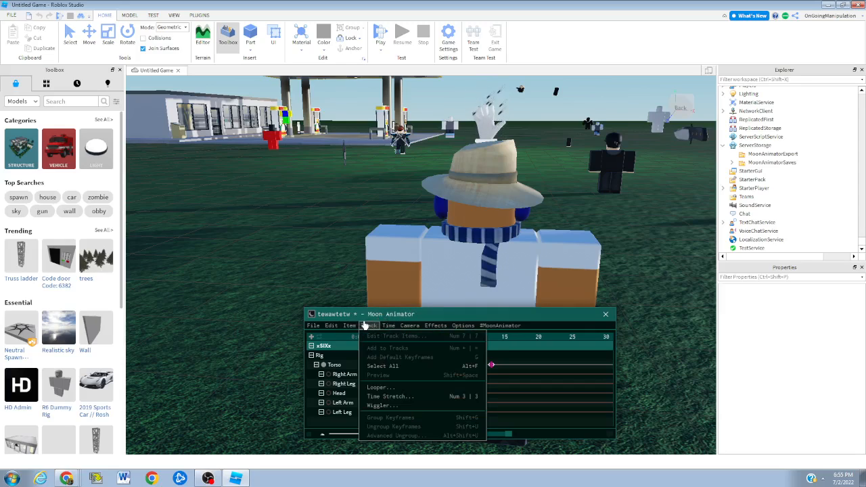
left_click(349, 326)
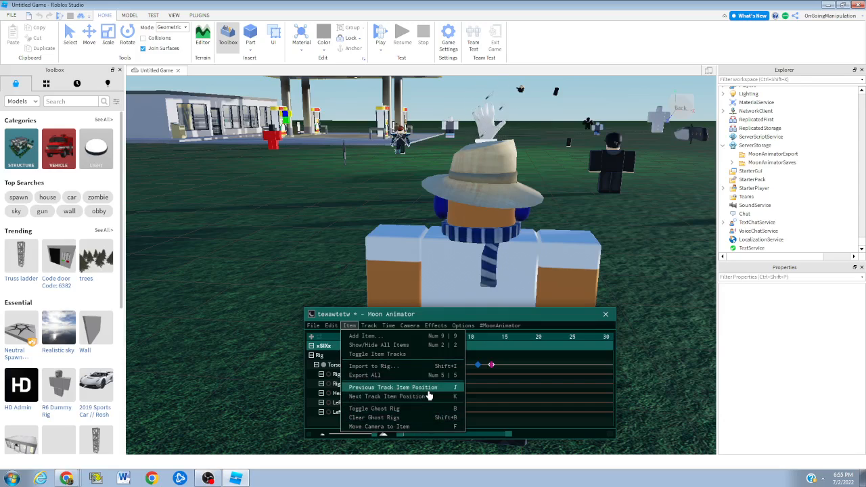
left_click(348, 326)
left_click(331, 326)
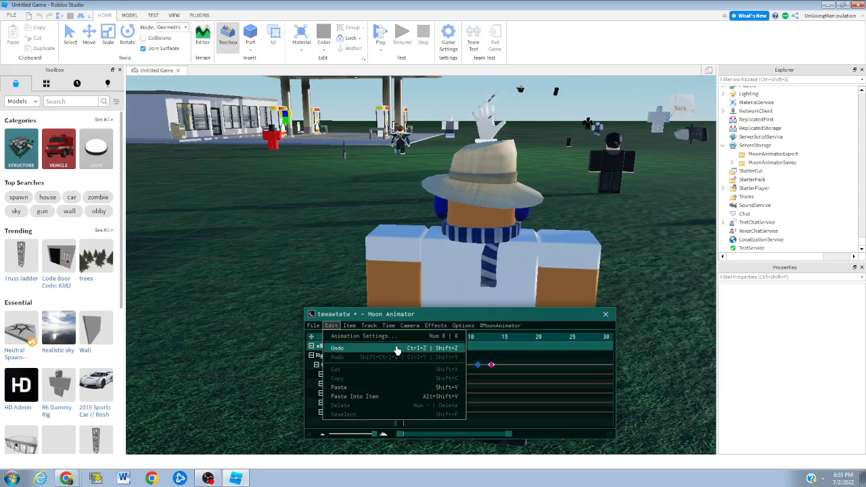
Hide the animator interface and bring it back, and play the torso animation
left_click(314, 325)
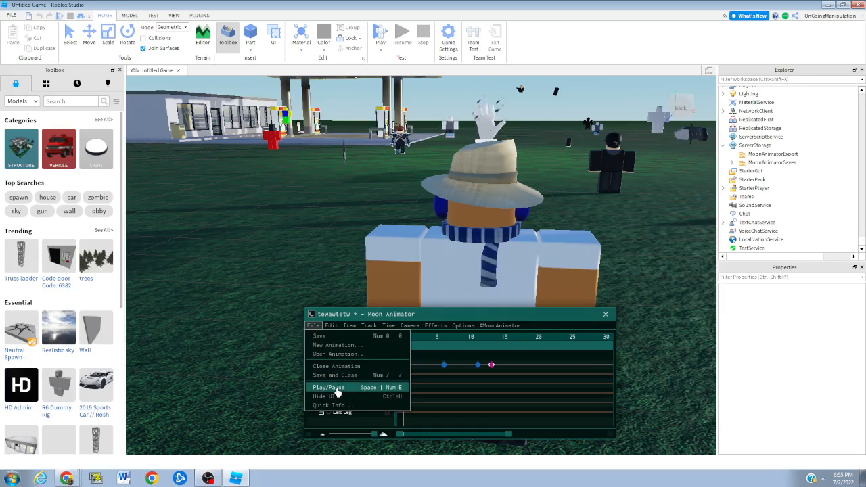
left_click(366, 397)
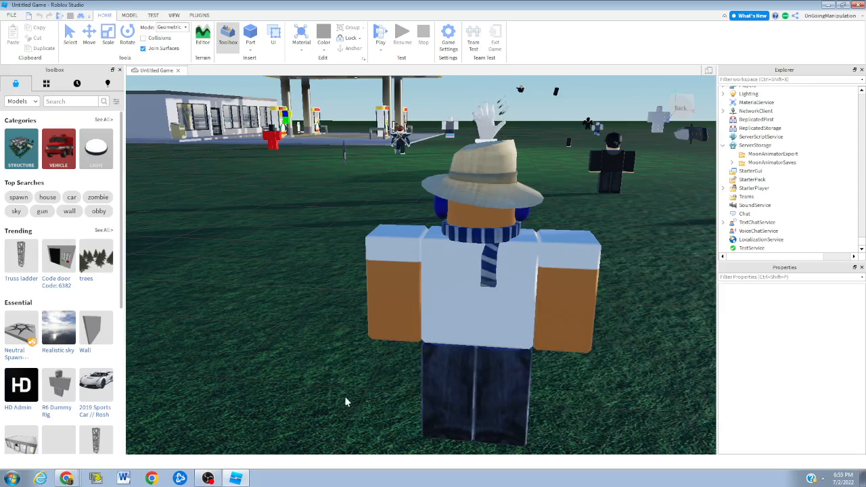
key("ctrl+h")
left_click(313, 325)
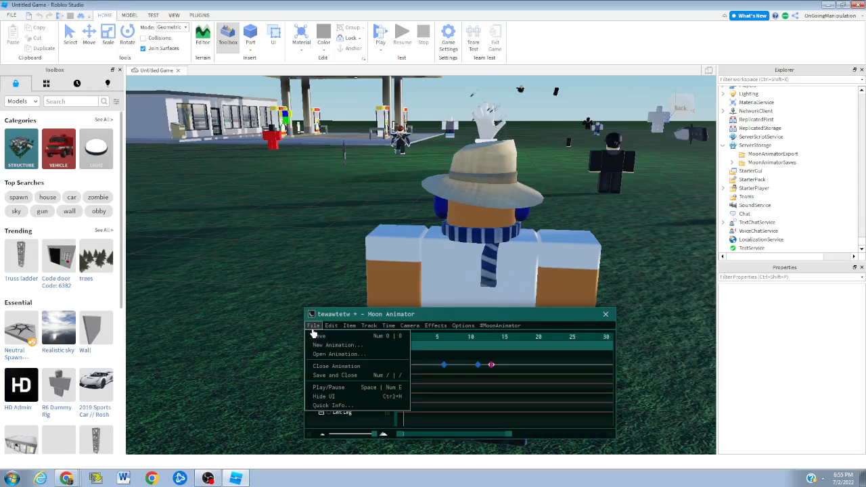
left_click(349, 394)
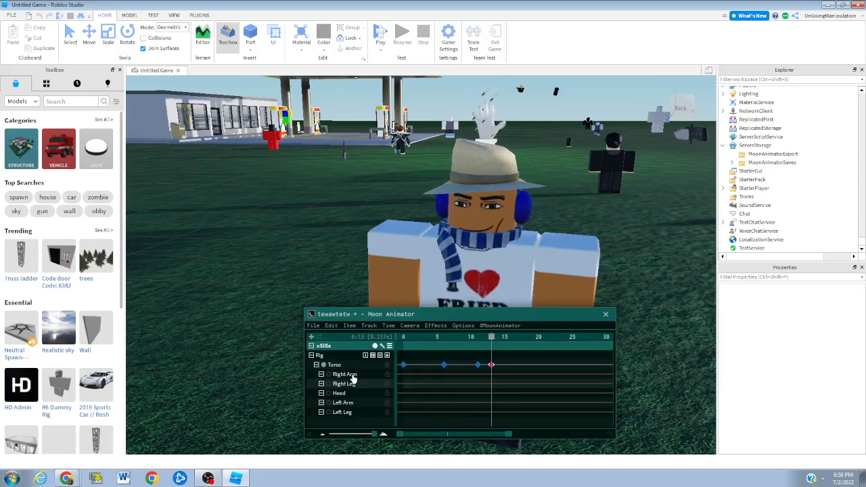
Save the current animation and close it, leaving the animator window open
left_click(313, 326)
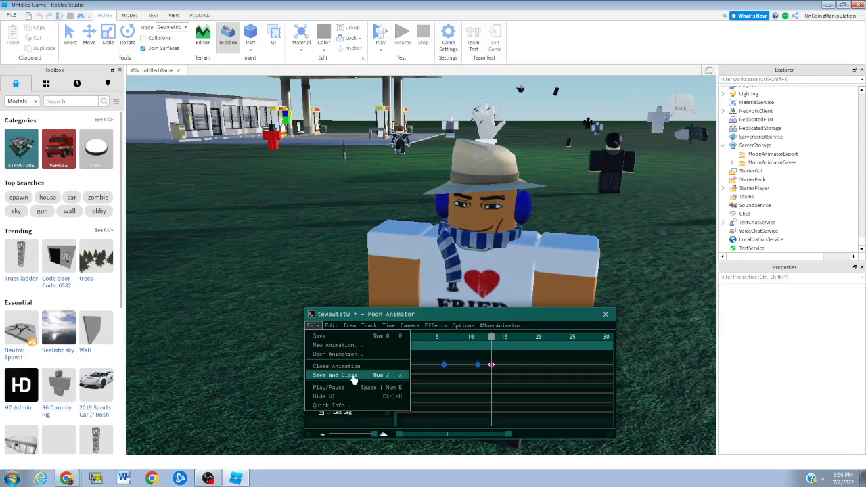
left_click(320, 336)
left_click(311, 327)
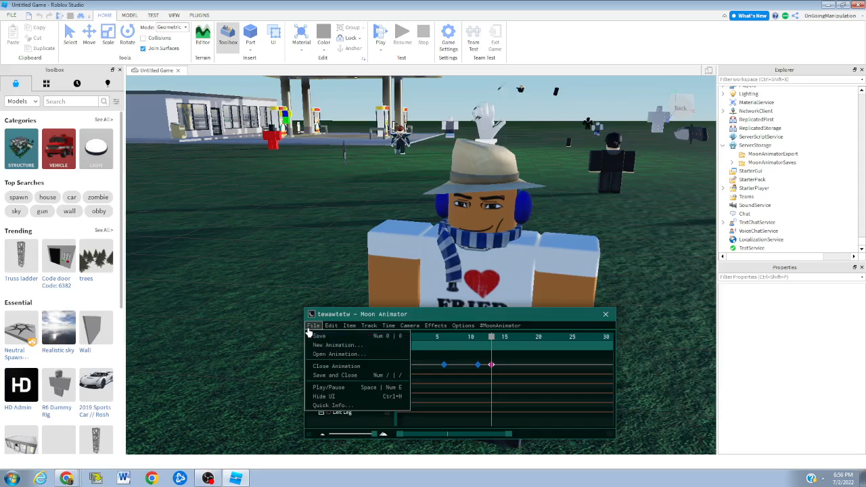
left_click(357, 368)
Open the saved animation tewawtetw from the animation files and play it
key("s")
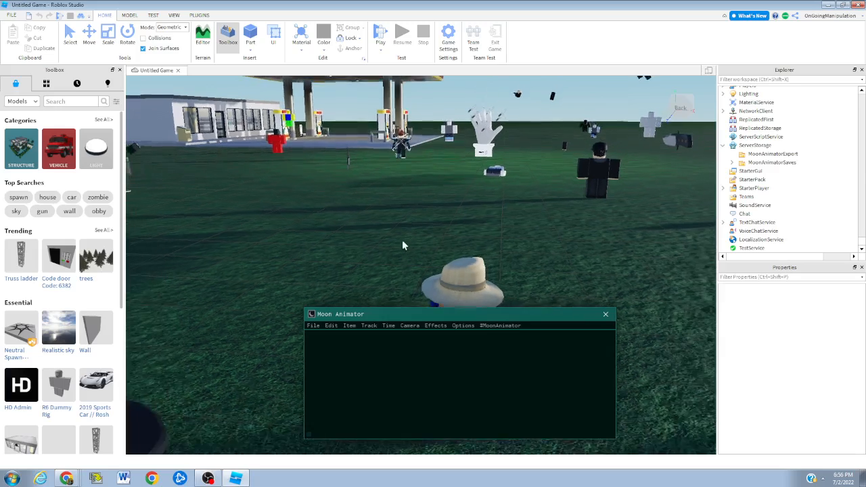
key("d")
key("a")
left_click(315, 327)
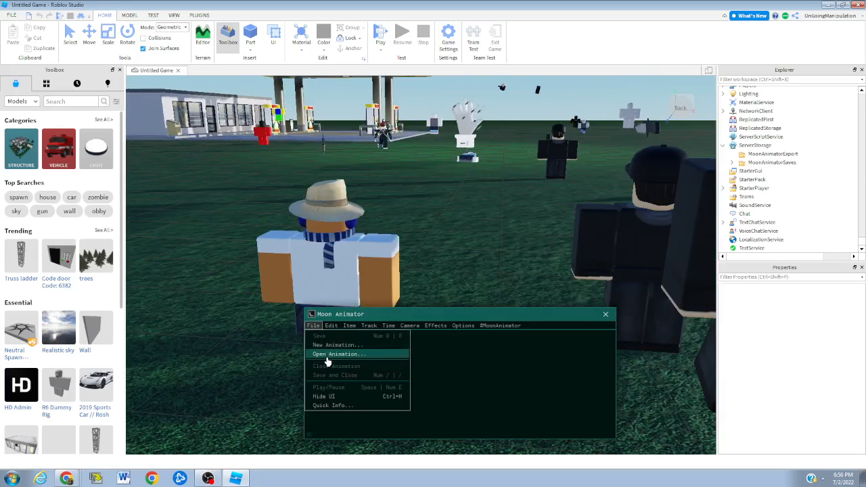
left_click(327, 355)
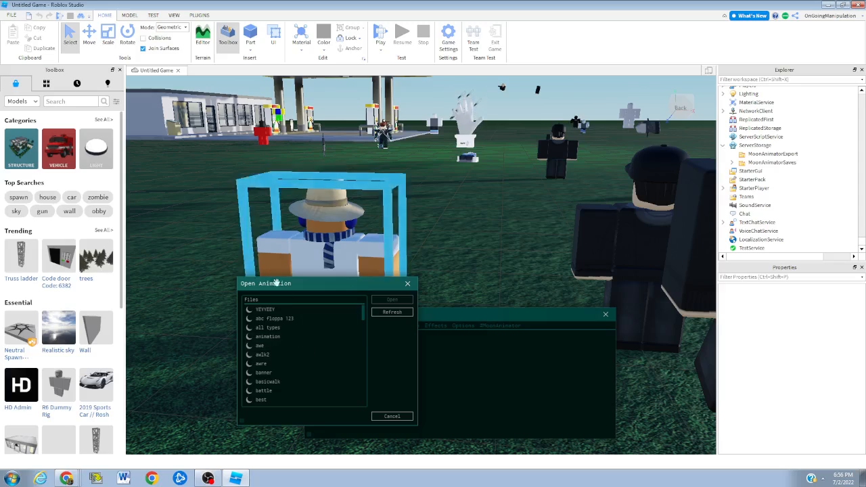
scroll(295, 347, "down", 1)
scroll(286, 347, "down", 10)
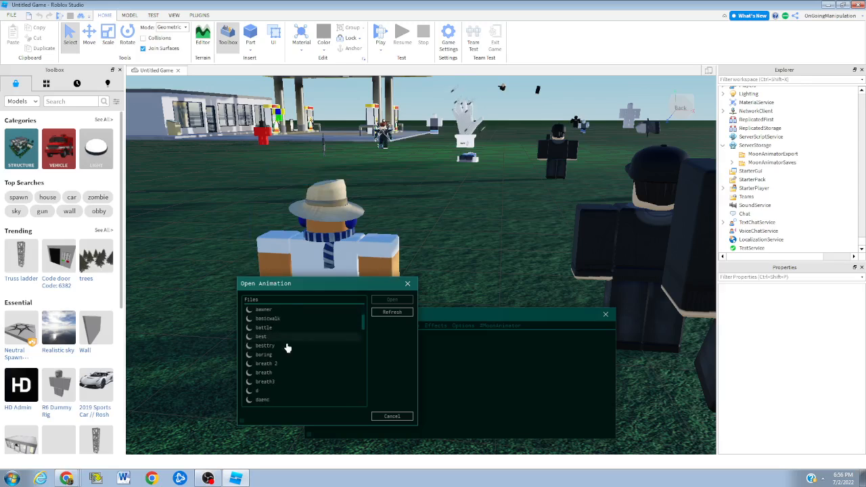
scroll(284, 346, "down", 15)
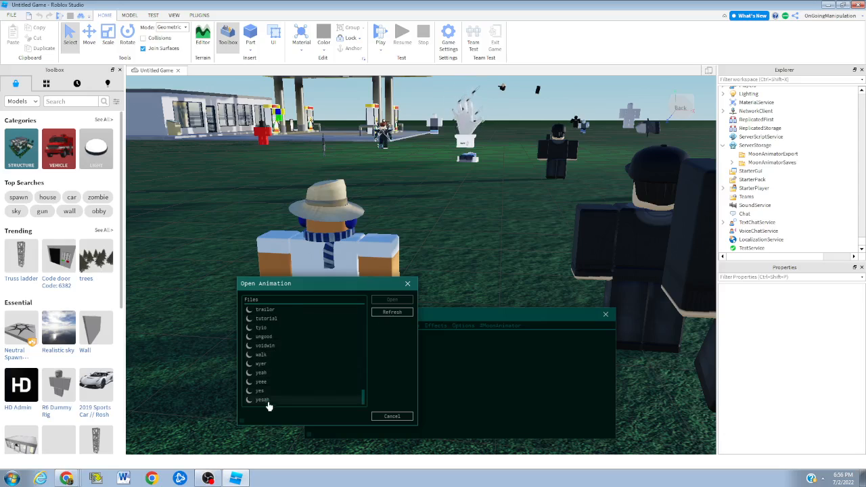
scroll(304, 325, "up", 4)
scroll(305, 317, "up", 9)
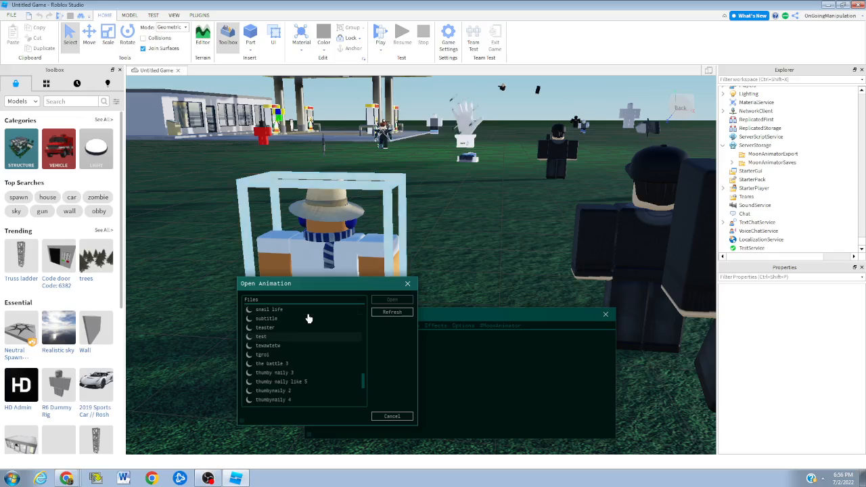
left_click(268, 355)
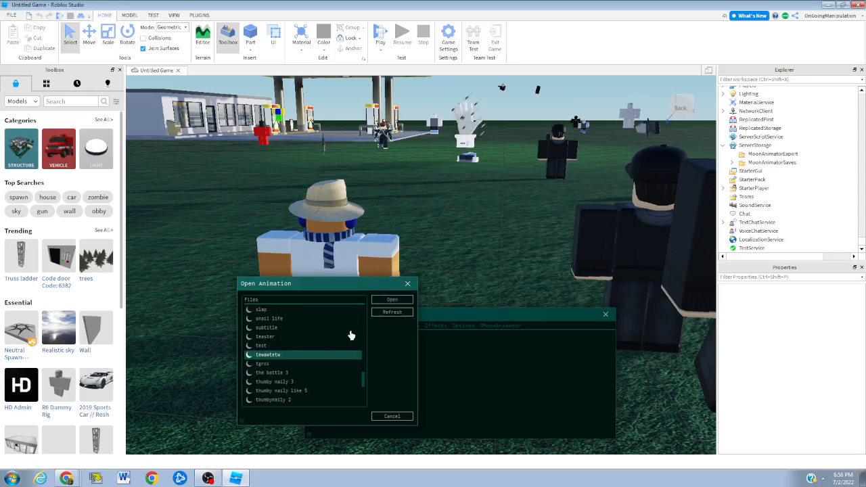
left_click(392, 300)
key("space")
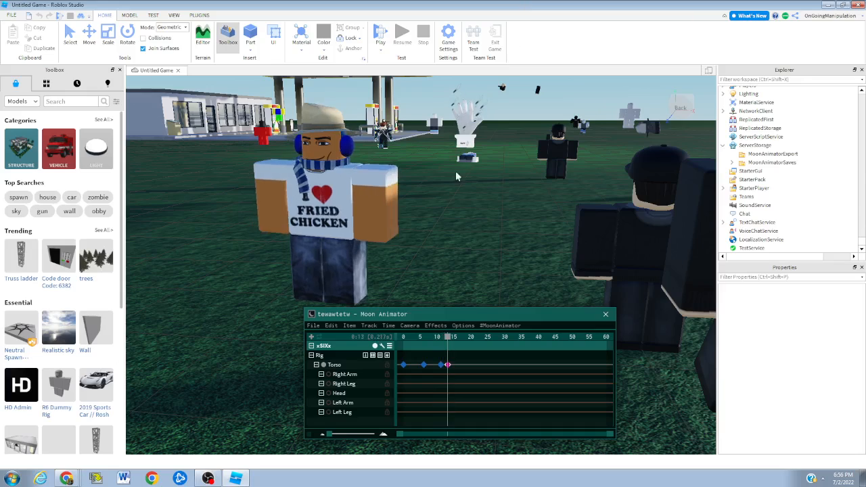
Fly the view towards and away from the Fried Chicken shirt character, and activate the Select tool
key("a")
key("s")
key("w")
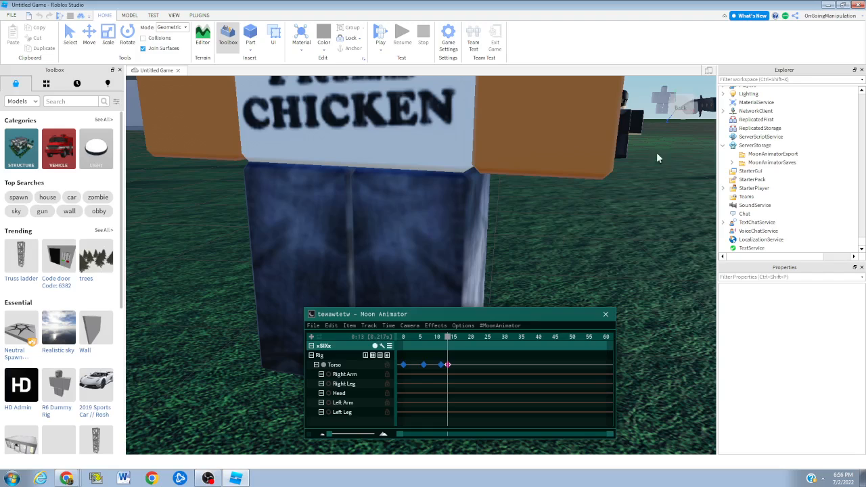
key("s")
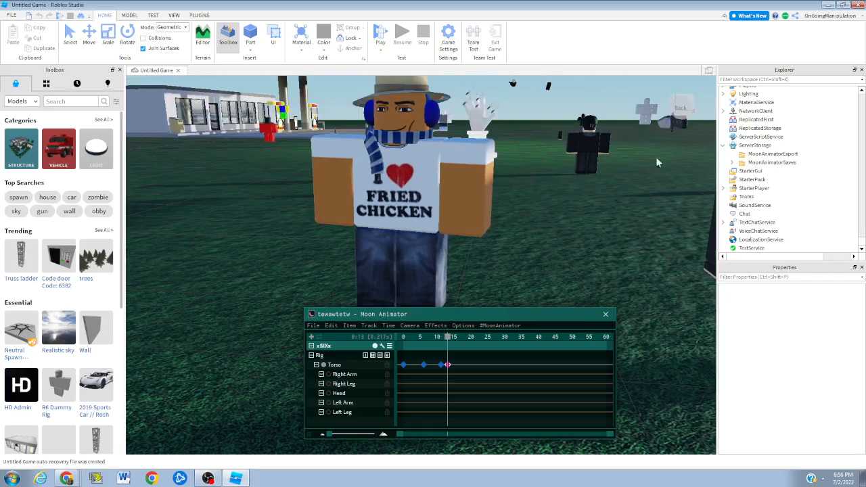
key("s")
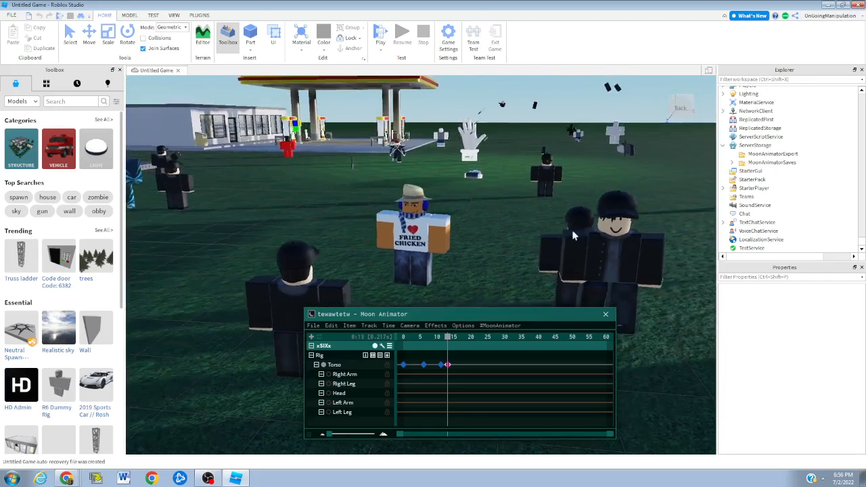
key("w")
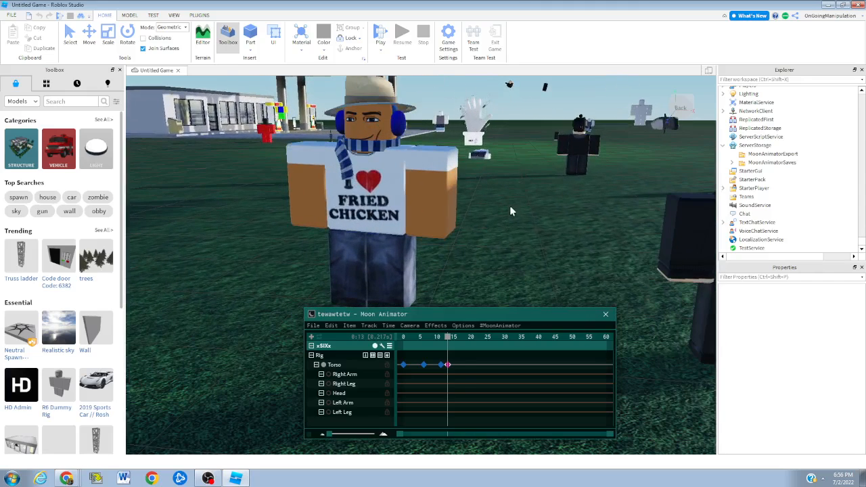
left_click(70, 35)
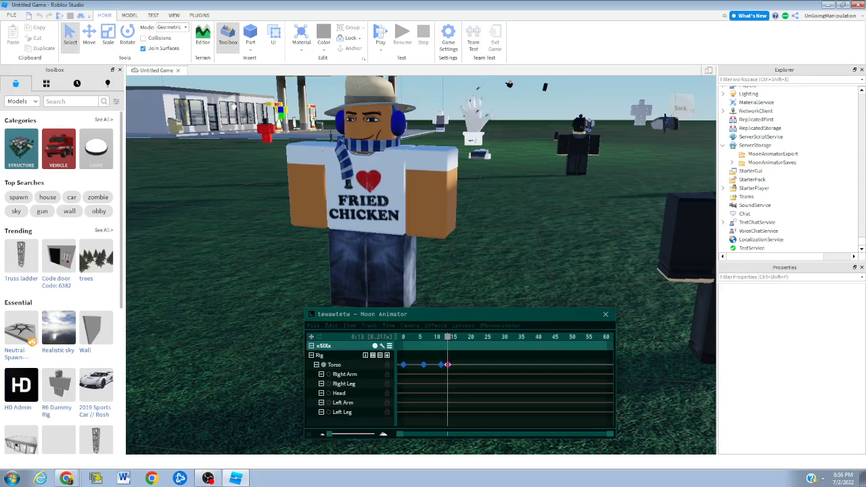
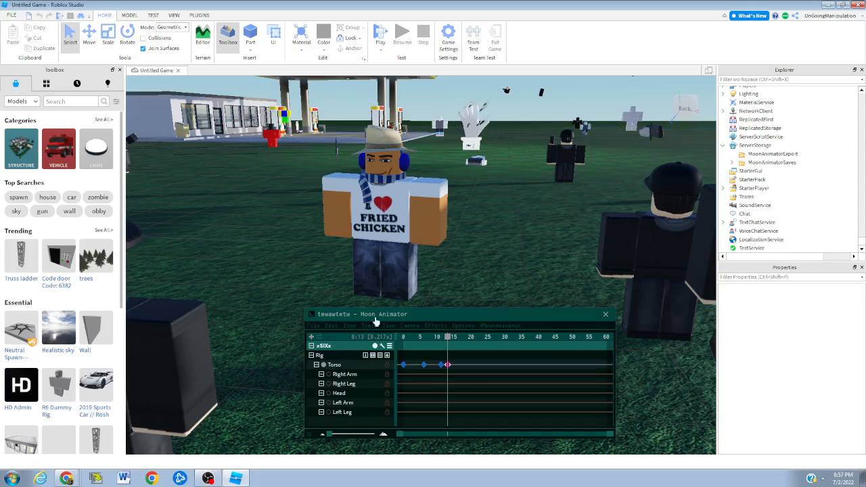
Make the animator window active and fly the view back, sideways and forward around the Fried Chicken shirt character
left_click(348, 317)
key("s")
key("a")
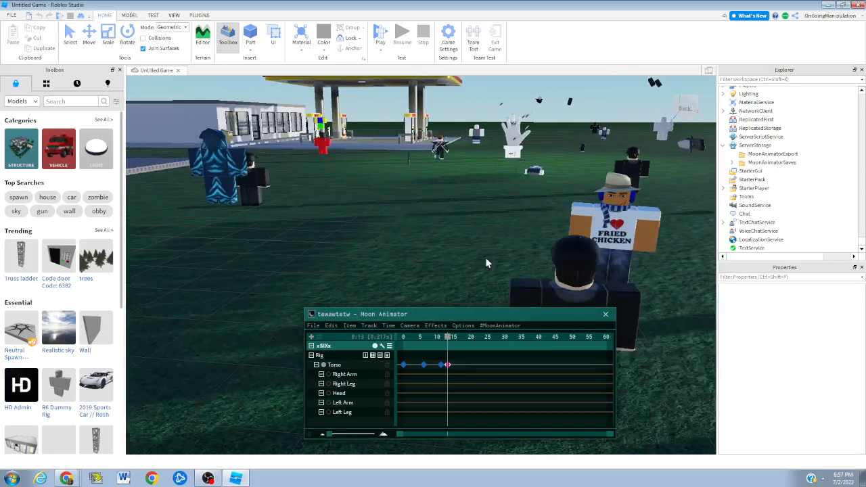
key("d")
key("a")
key("d")
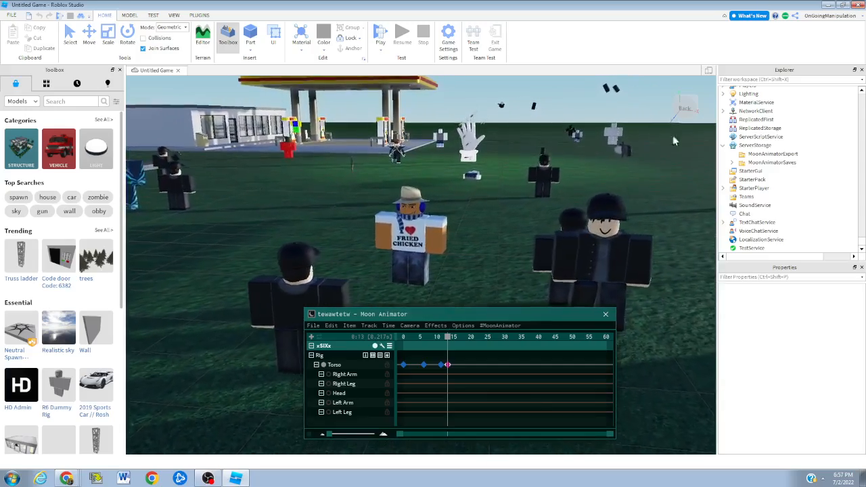
key("w")
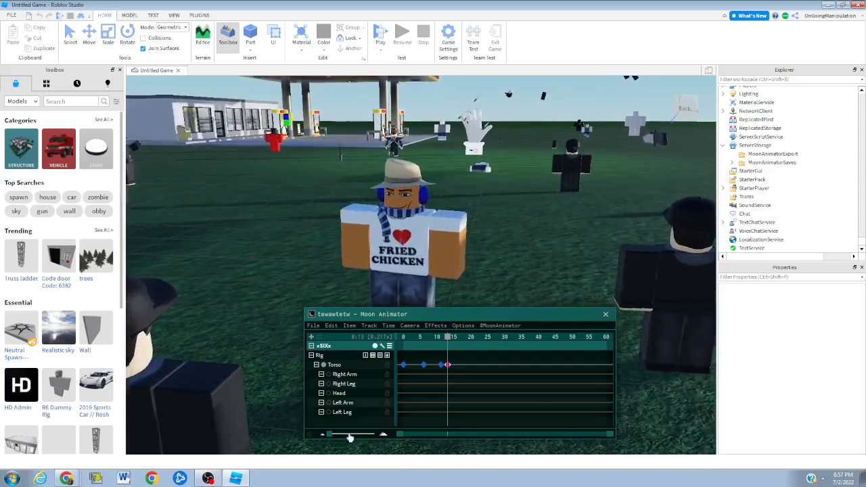
Move the view close to the character, raise and lower it repeatedly, and pull back to a full-body view
key("w")
key("q")
key("e")
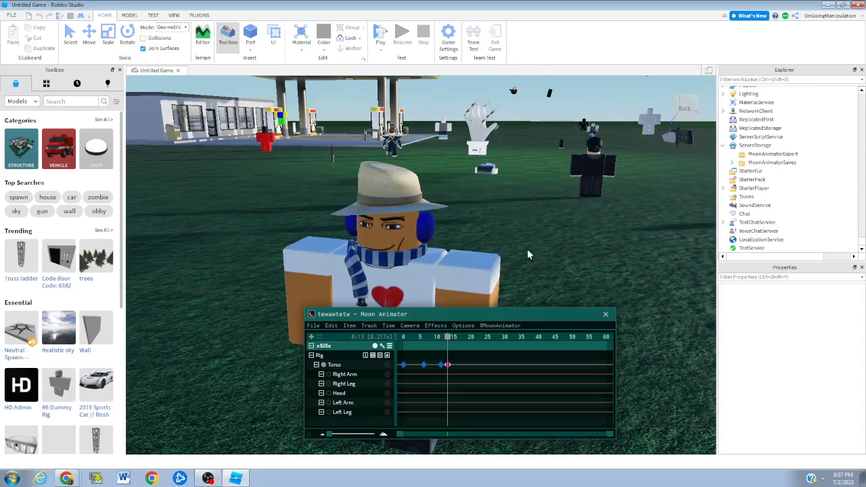
key("e")
key("q")
key("e")
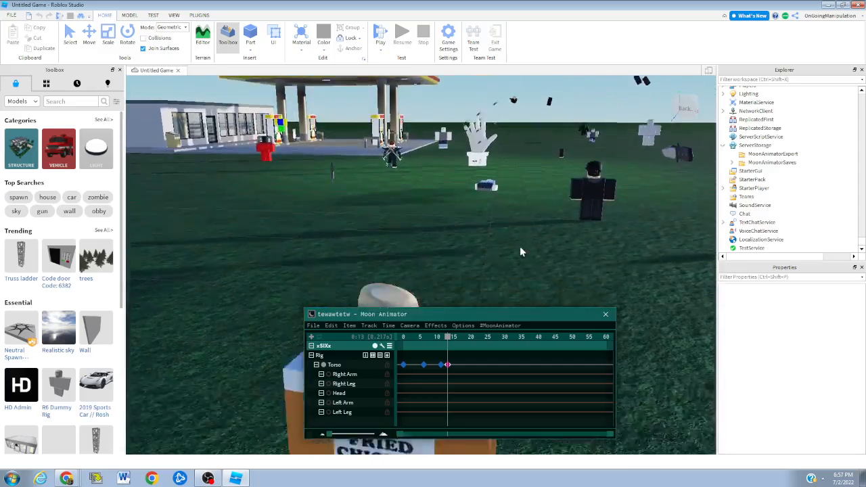
key("q")
key("e")
key("s")
key("s")
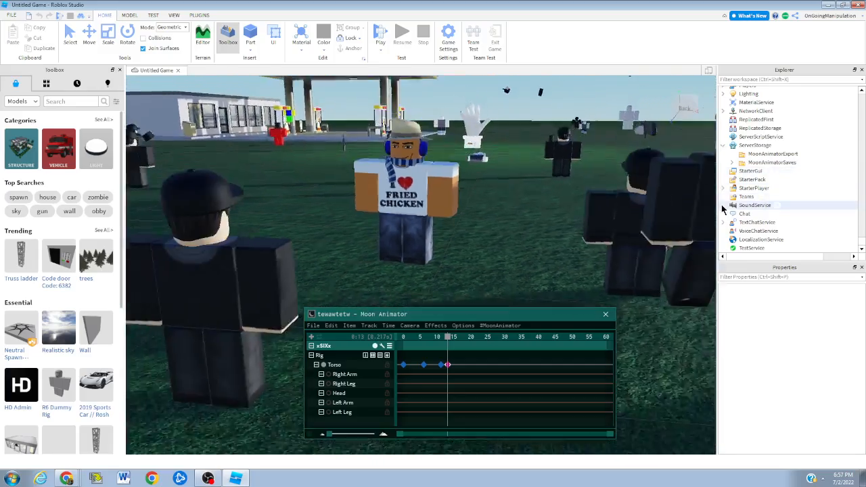
key("w")
Activate the Select tool and fly the view back to look over the characters and the gas station
left_click(76, 46)
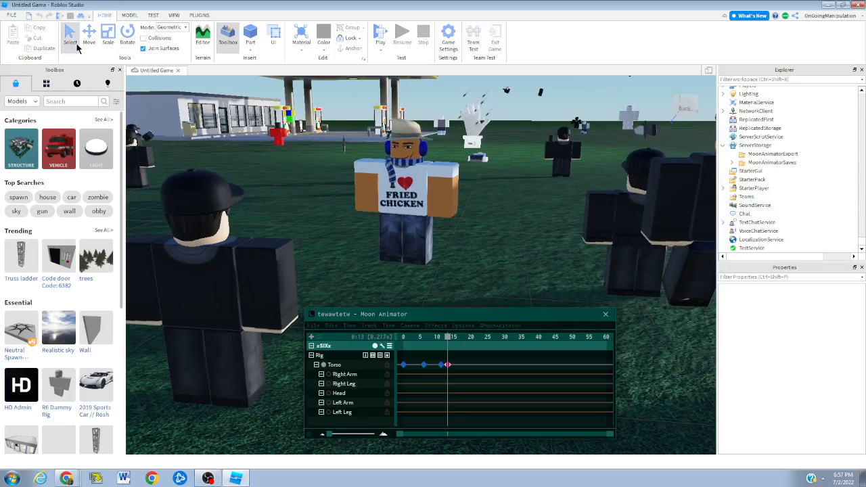
key("s")
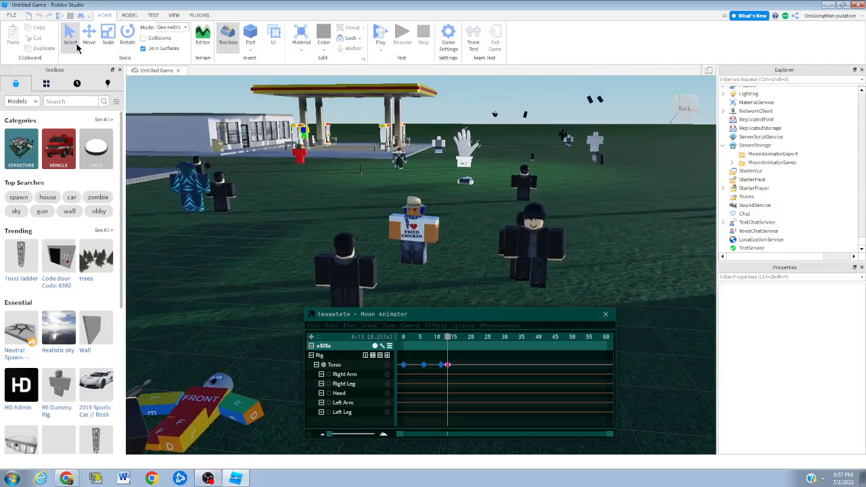
key("w")
key("e")
key("q")
key("s")
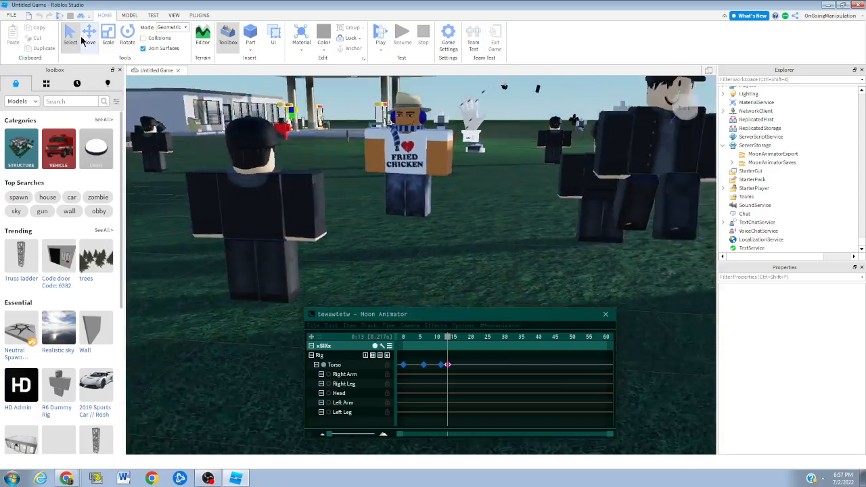
key("s")
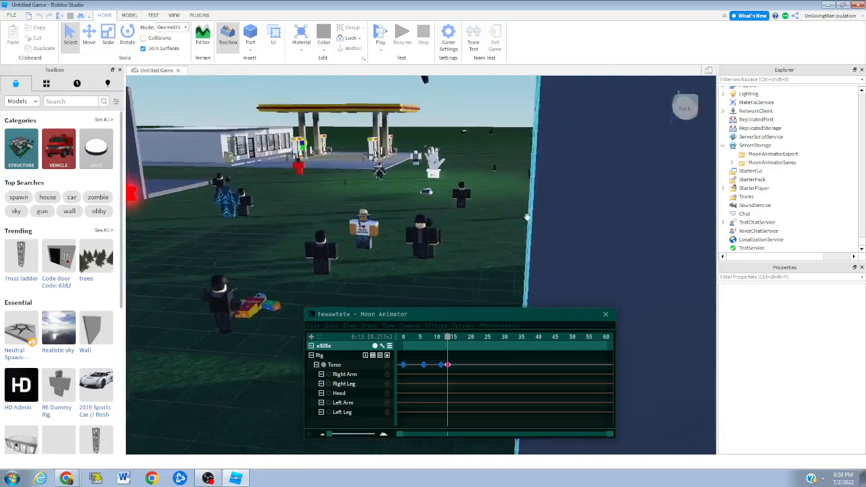
Fly the view sideways past the large wall and up high to look over the gas station and surrounding field
key("d")
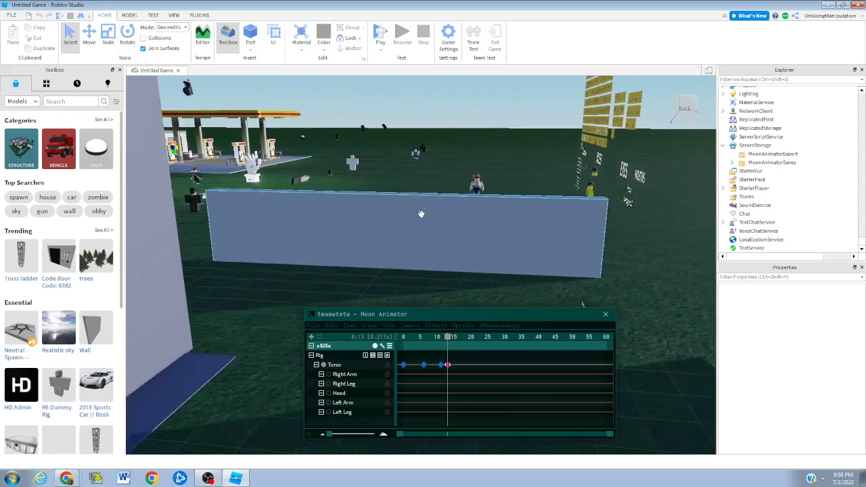
key("a")
key("e")
key("w")
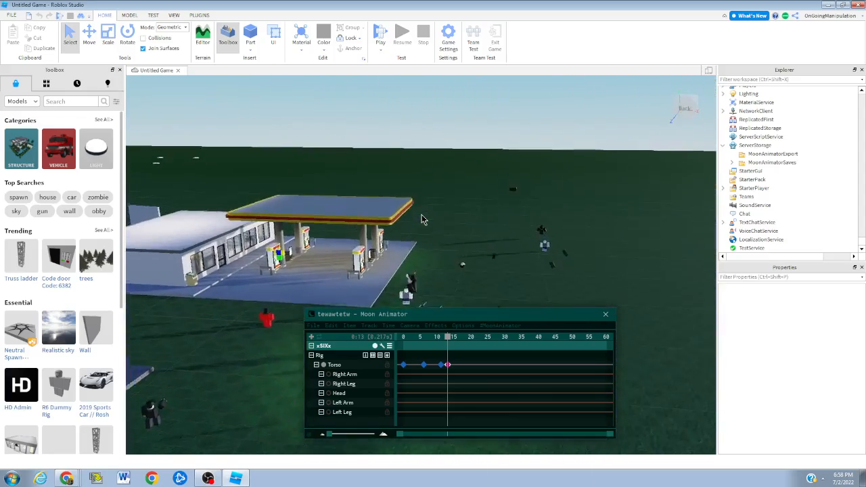
key("a")
key("e")
key("w")
key("s")
key("d")
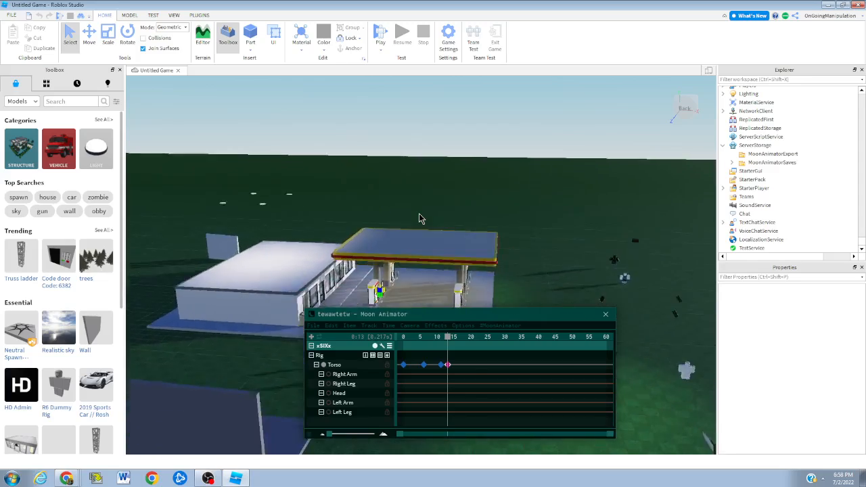
key("d")
key("q")
key("a")
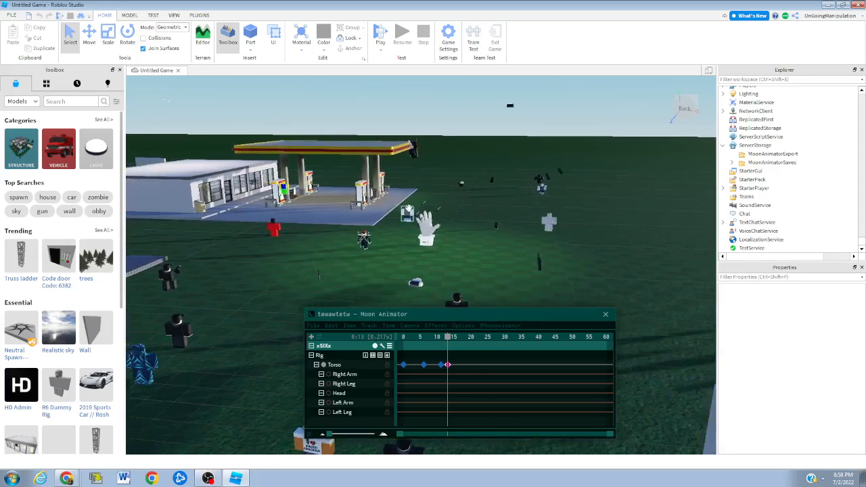
Lower the view into the house, pass through its doorway, and look over the grass and walls outside
key("a")
key("q")
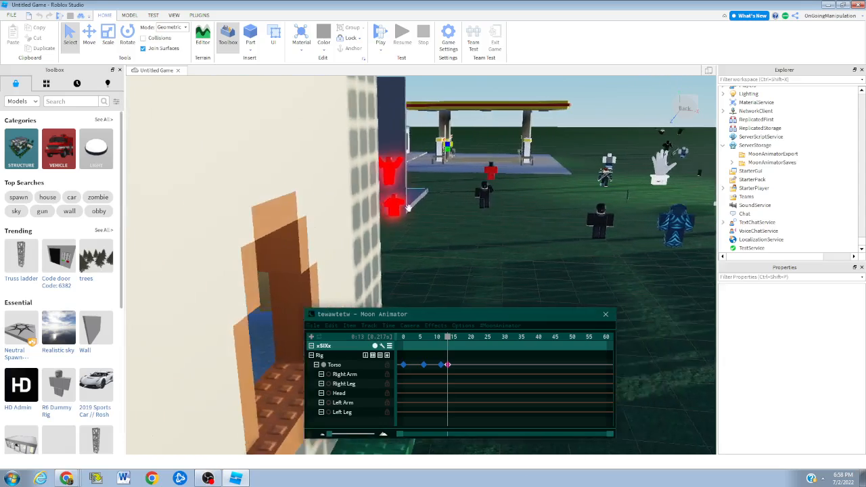
key("a")
key("q")
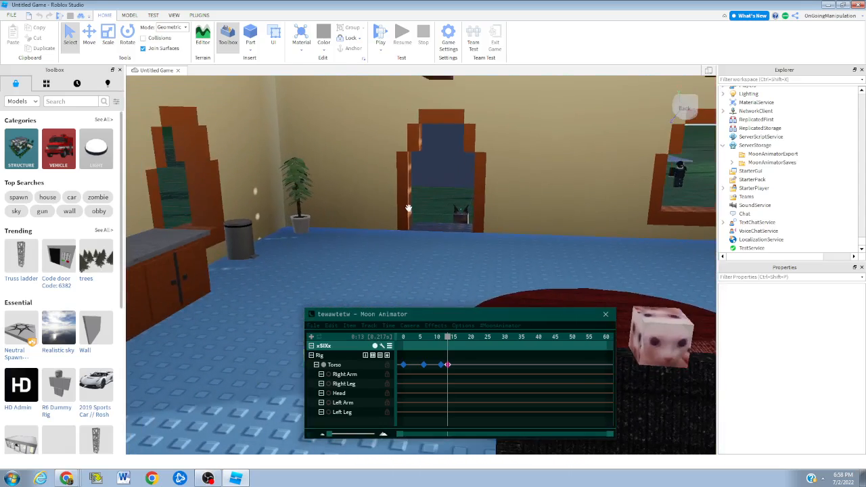
key("w")
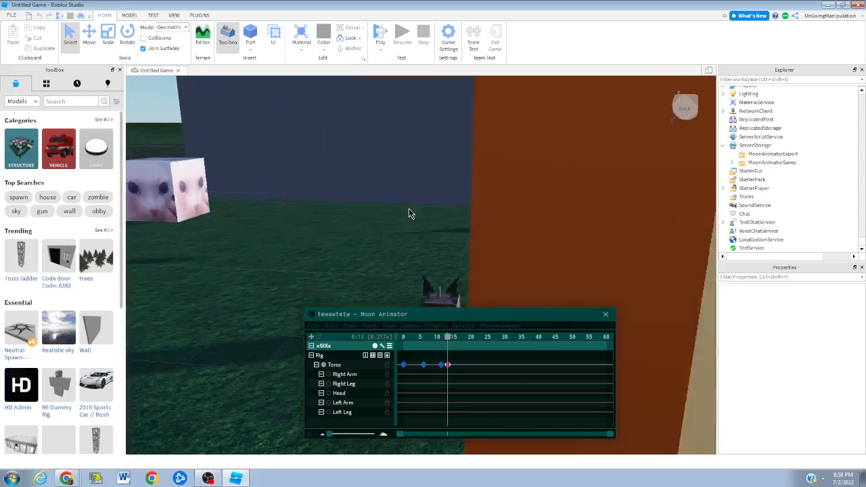
key("w")
key("a")
key("e")
key("q")
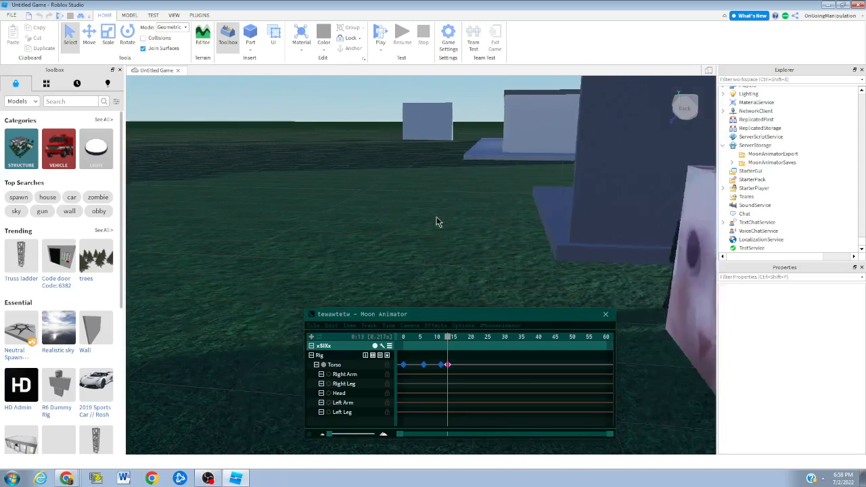
key("d")
key("w")
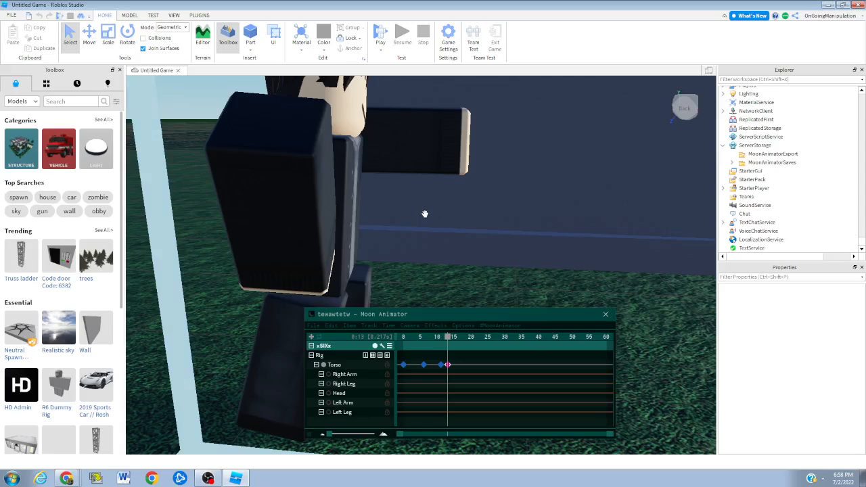
Fly the view around the cat-faced cube, the eared block and the dark character beside the tall wall
key("s")
key("d")
key("w")
key("a")
key("s")
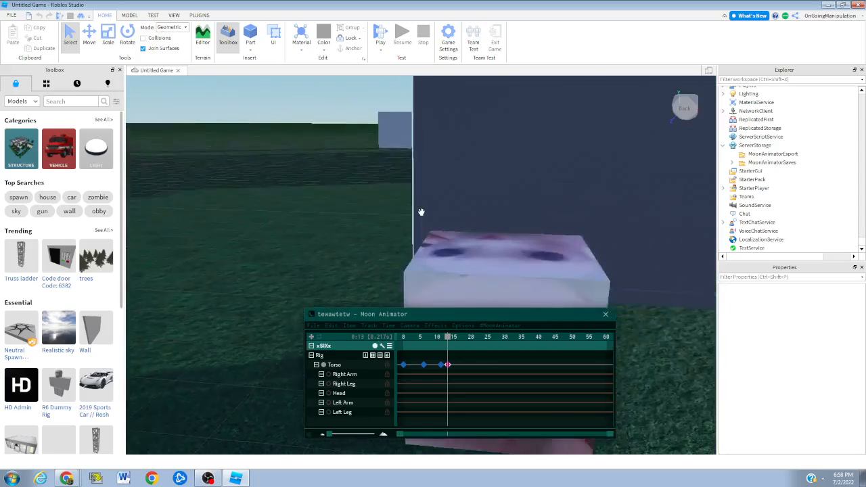
key("s")
key("d")
key("q")
key("w")
key("a")
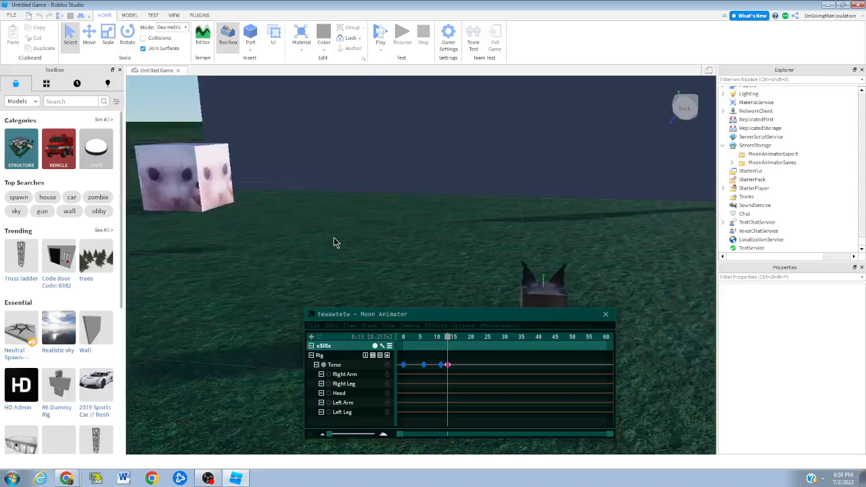
key("s")
key("d")
key("w")
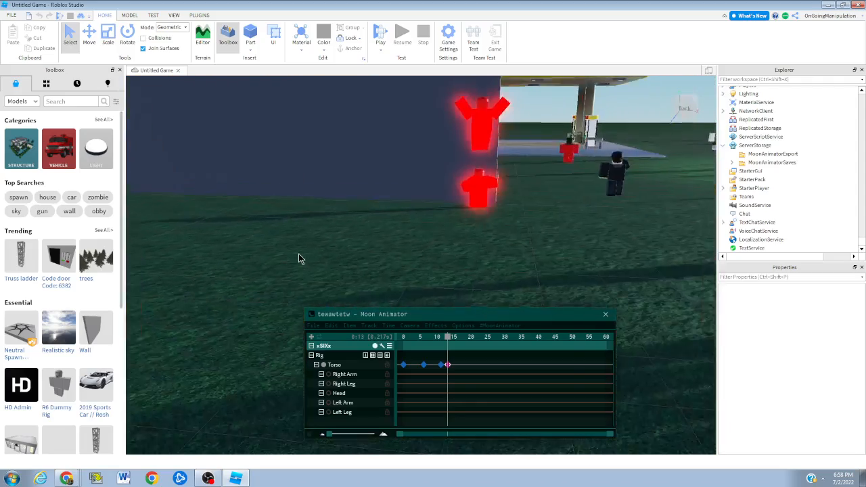
Back the view into the house, approach the eared block outside for a close look, and pull back inside
key("s")
key("q")
key("d")
key("e")
key("s")
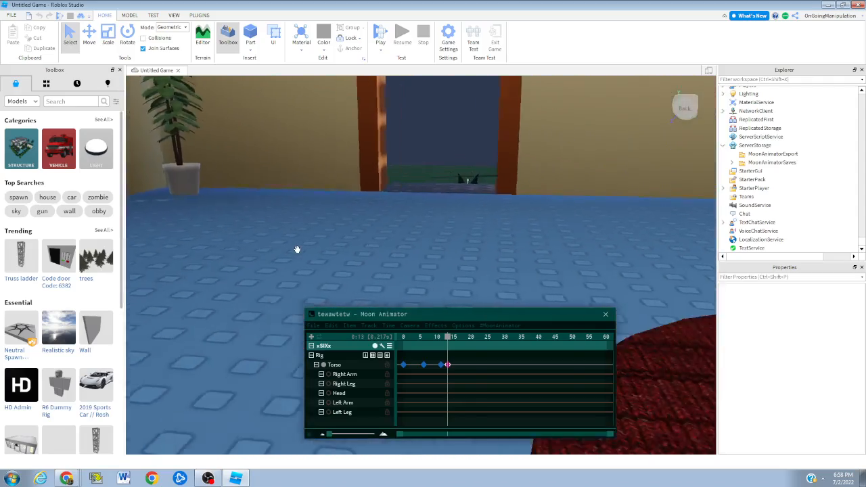
key("w")
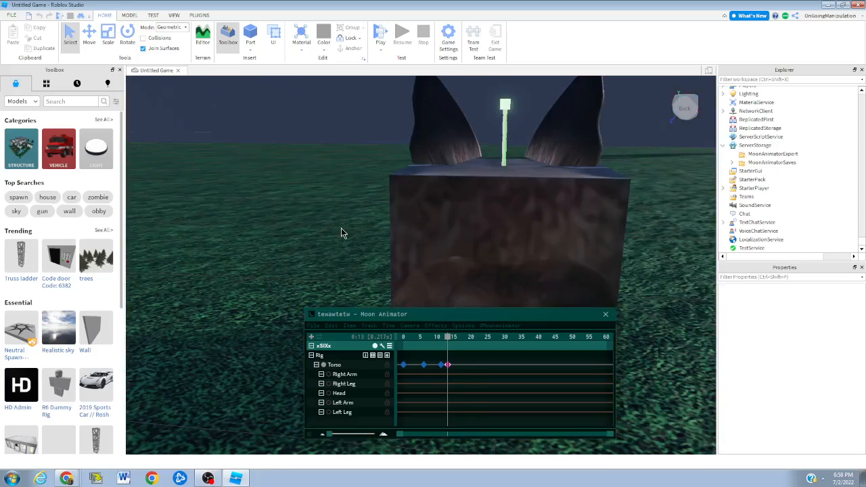
key("s")
key("d")
key("a")
key("w")
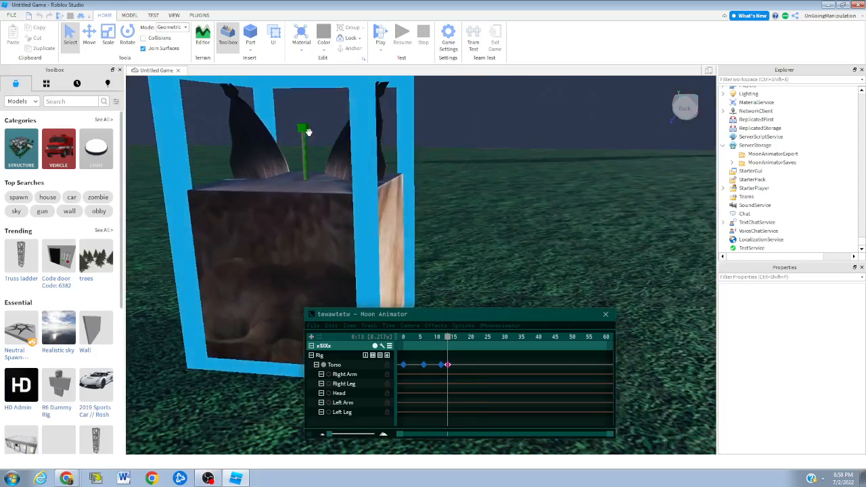
key("s")
key("d")
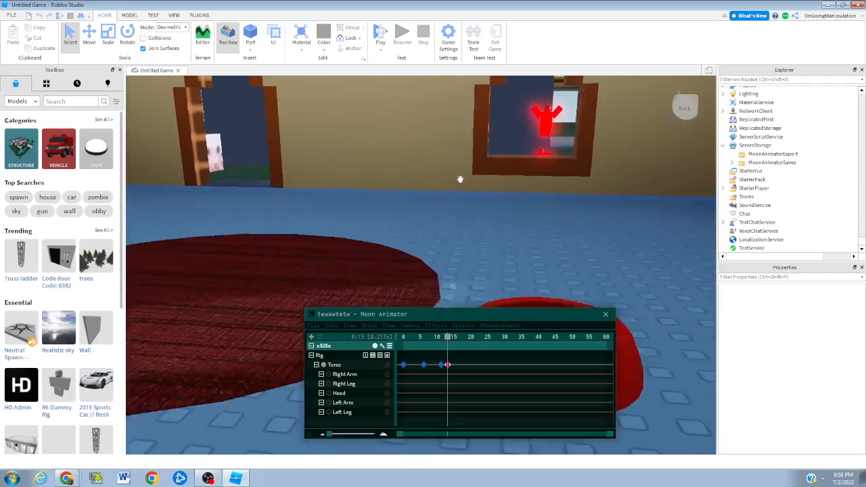
Look around the house interior, viewing the red rug, the black sofa with the cat-faced cube, and the kitchen counter
key("d")
key("s")
key("a")
key("d")
key("w")
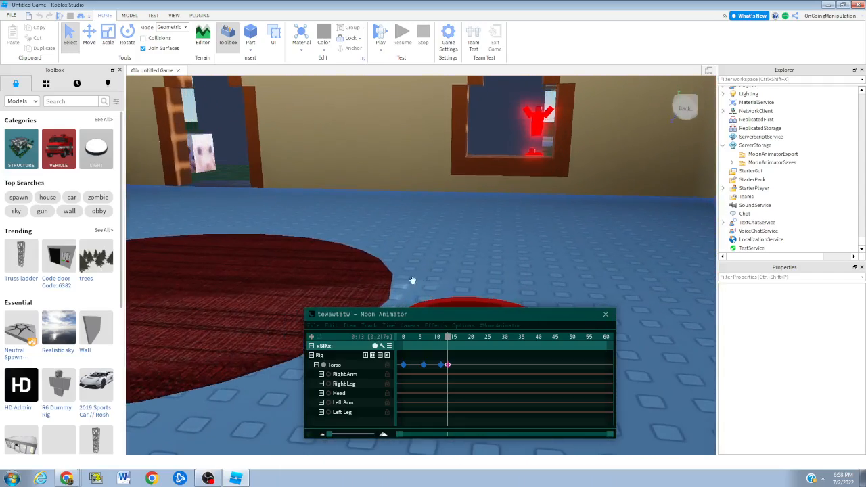
key("s")
key("a")
key("s")
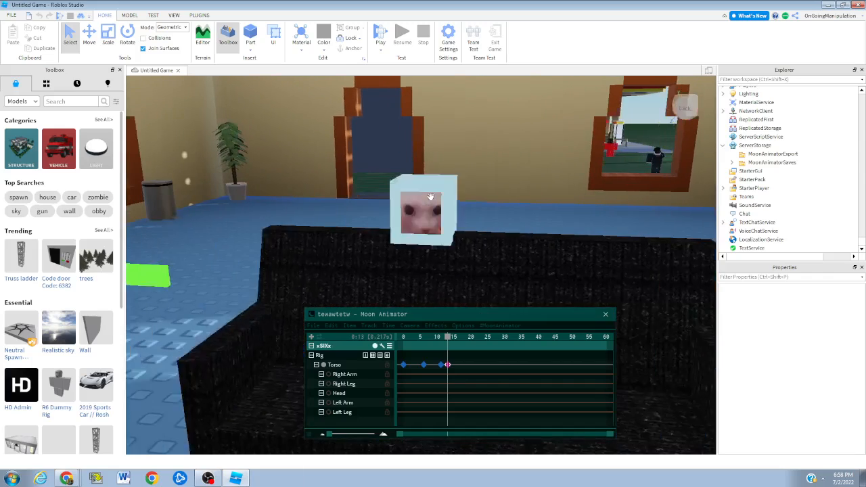
key("a")
key("d")
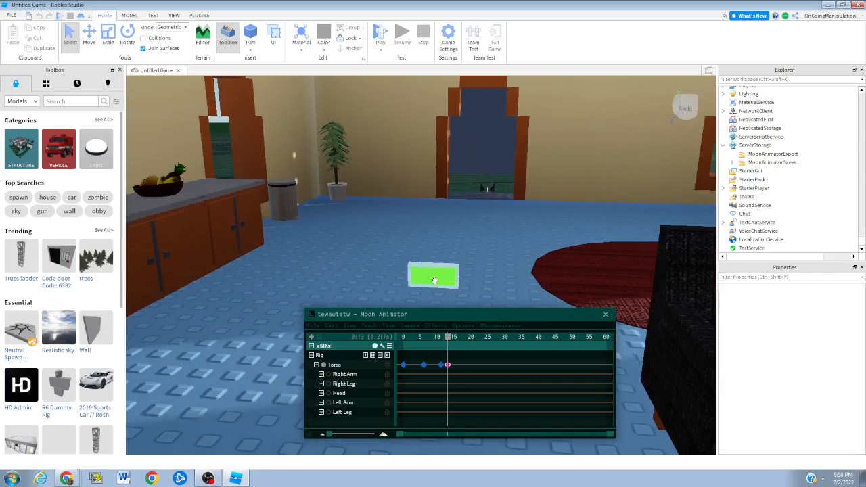
Move the green neon block slightly across the house floor near the sofa, and clear the selection
left_click_drag(432, 280, 323, 297)
key("d")
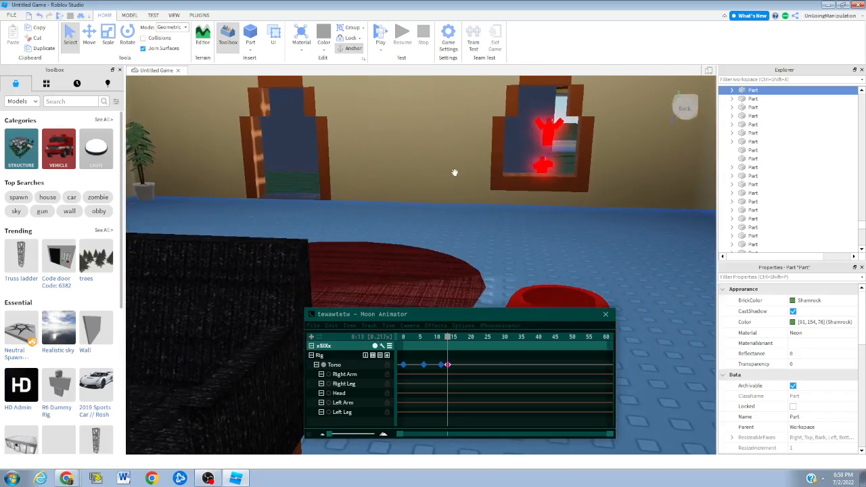
left_click(543, 157)
key("a")
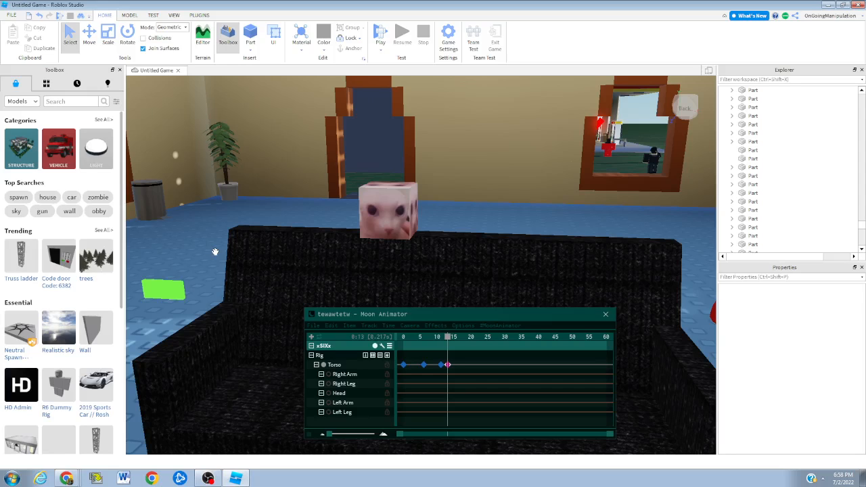
Raise and lower the view around the cat-faced cube on the sofa, moving in close and back out
key("e")
key("q")
key("a")
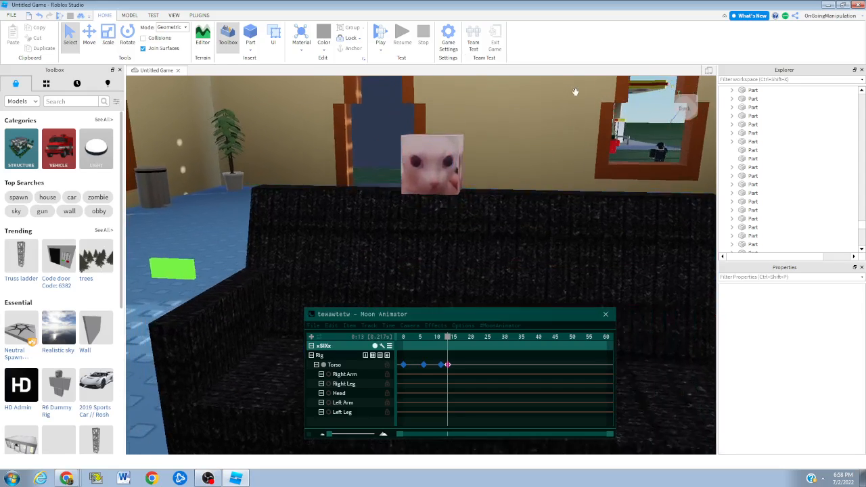
key("w")
key("e")
key("w")
key("e")
key("s")
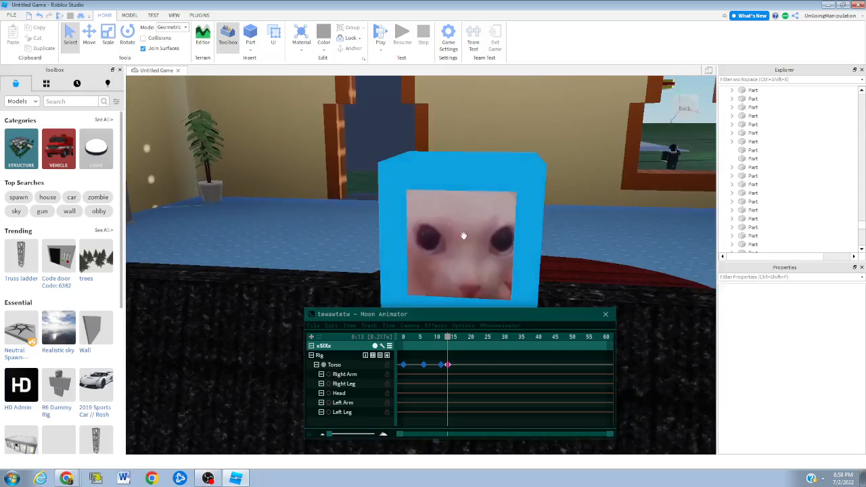
key("w")
key("e")
key("s")
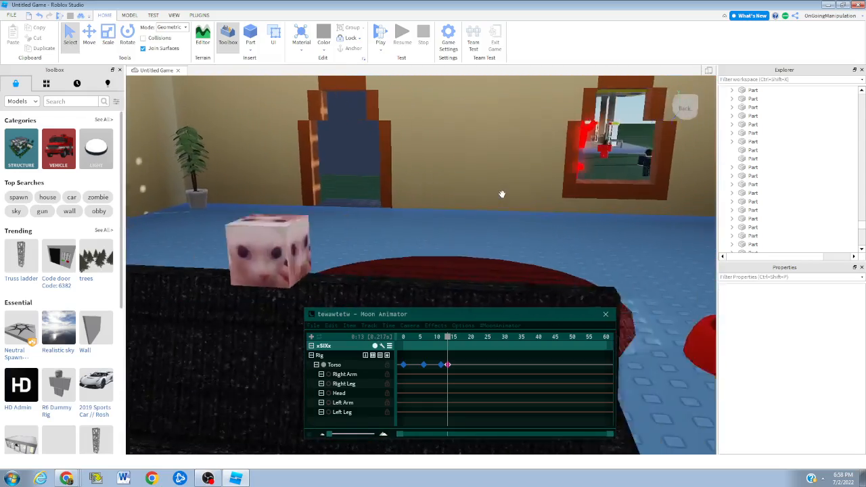
Fly the view out of the house past the characters and upward to the floating islands with pink trees
key("w")
key("d")
key("w")
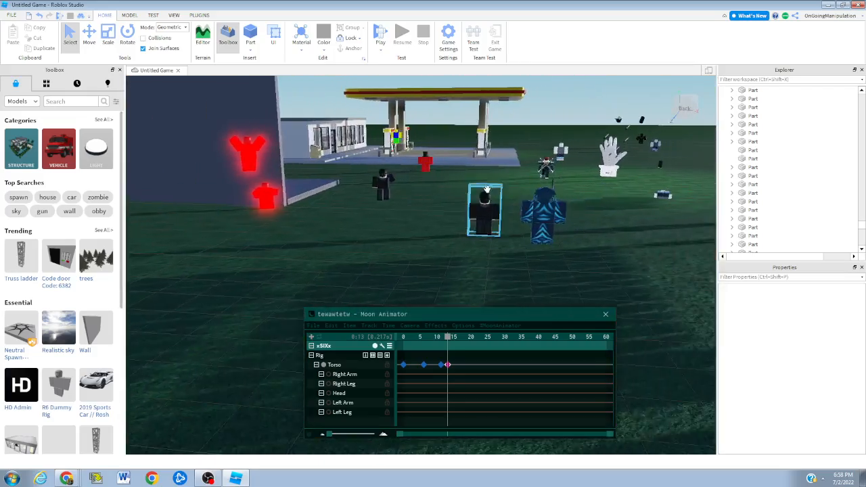
key("w")
key("e")
key("d")
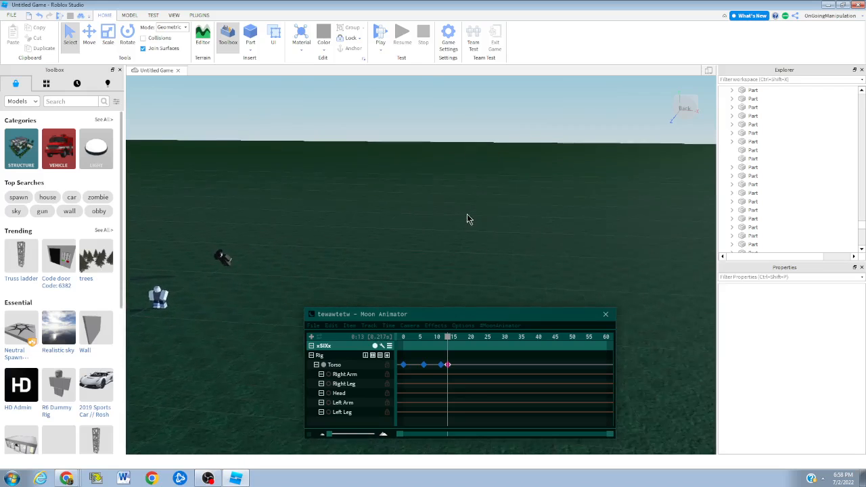
key("e")
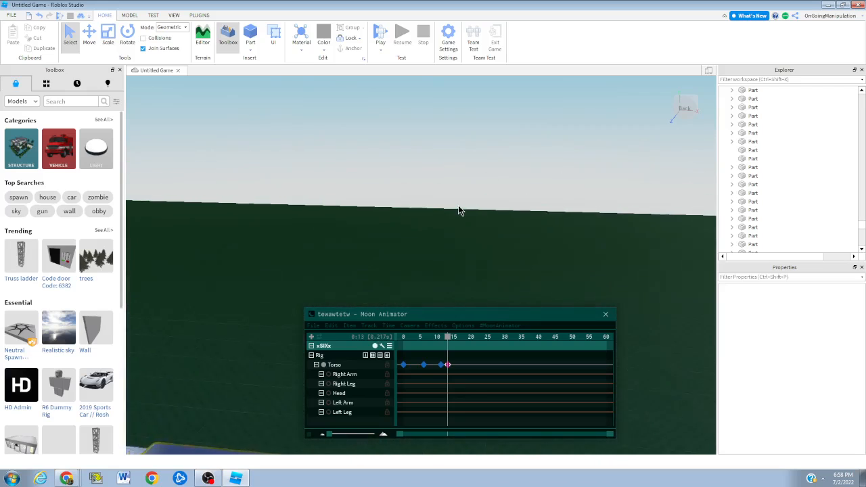
key("e")
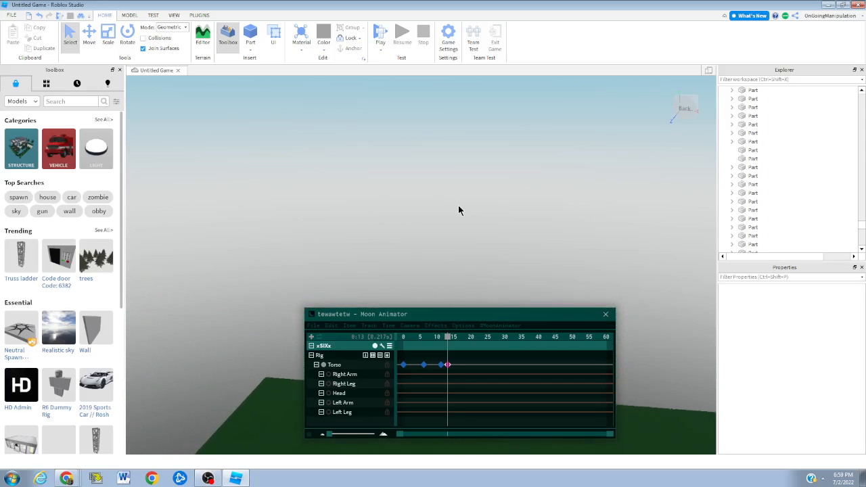
key("e")
key("d")
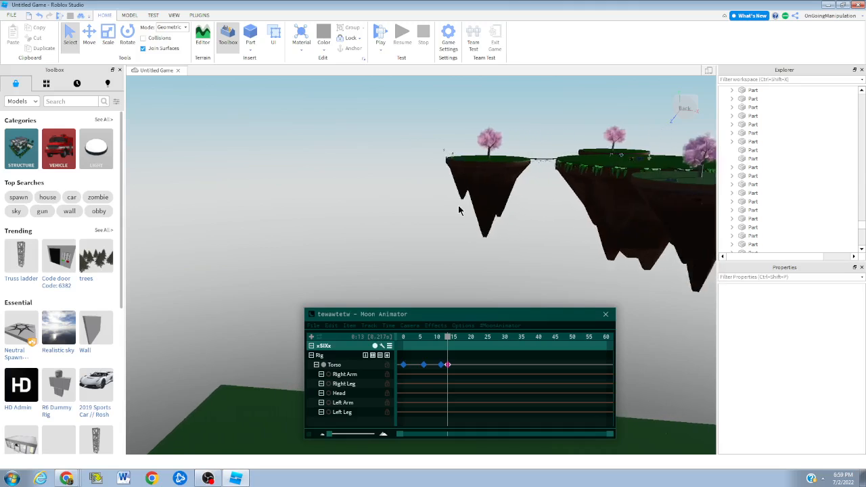
Fly the view across the large floating island and down to the winged and purple glowing characters
key("w")
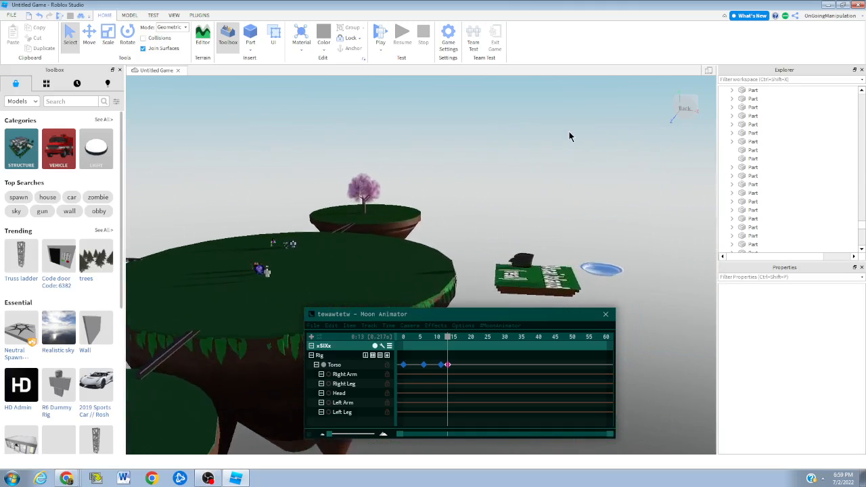
key("w")
key("a")
key("w")
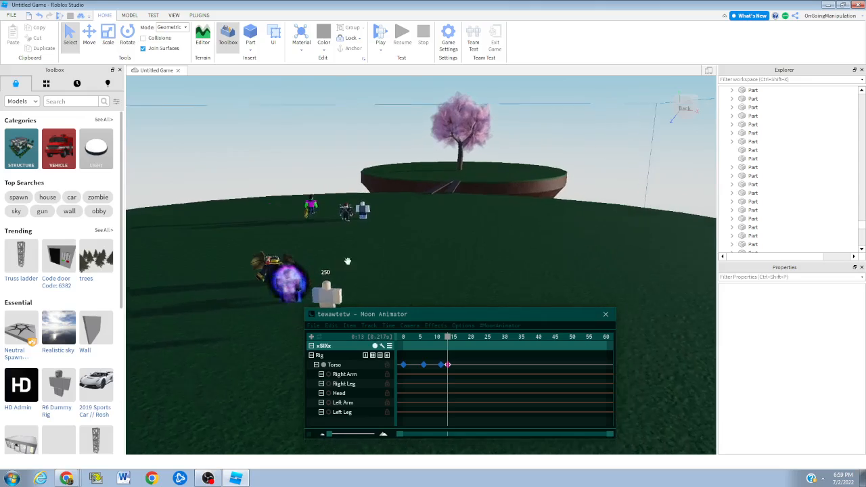
key("w")
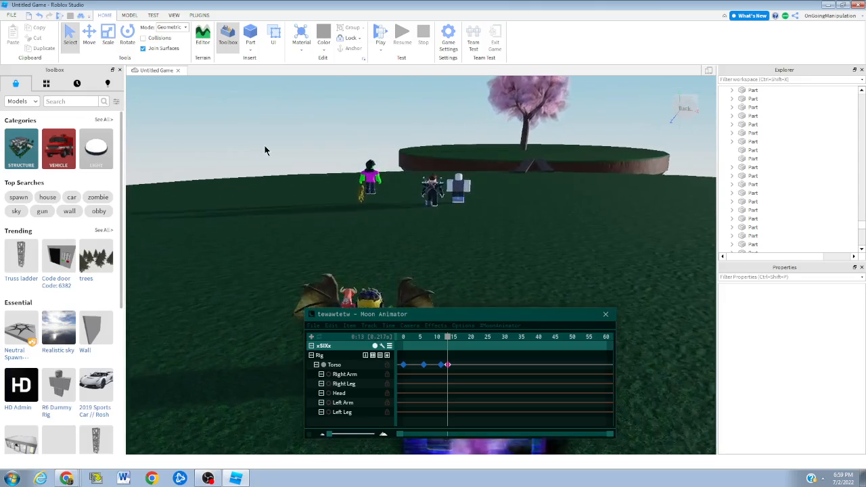
key("q")
key("d")
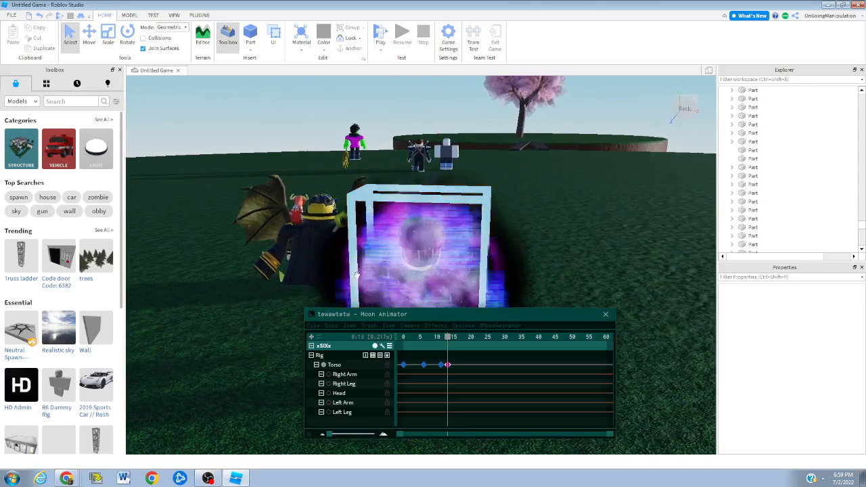
Select the purple glowing character and move it across the island to about position 217, 958, -72, behind the pale dummy
left_click(410, 273)
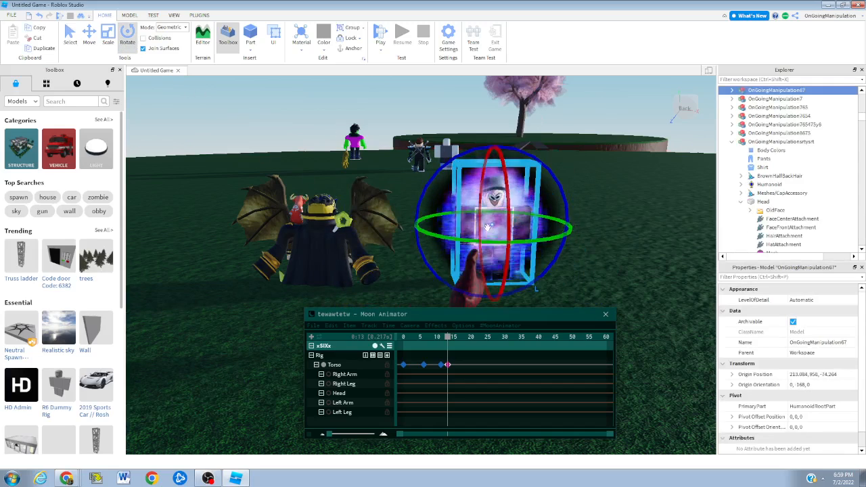
left_click_drag(487, 227, 443, 295)
key("d")
key("d")
key("d")
key("a")
key("s")
key("d")
key("w")
key("q")
key("a")
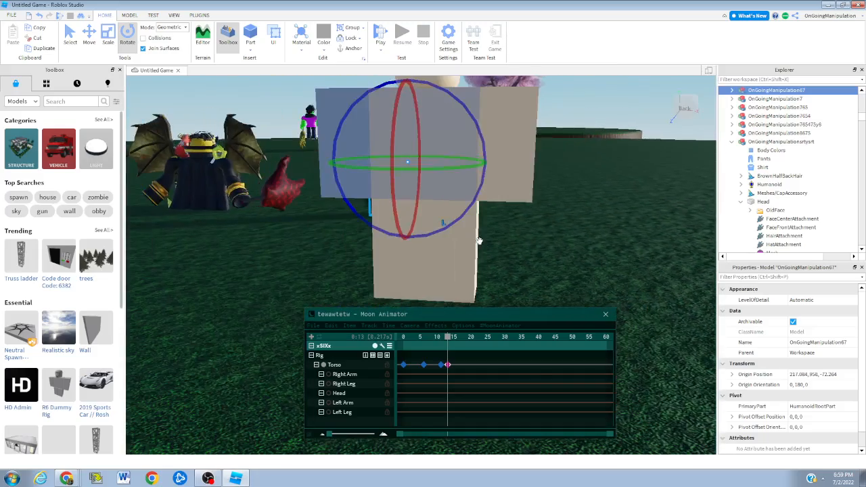
Deselect the purple glowing character and view it and the pale dummy from further back, the sides and above
key("s")
left_click(440, 108)
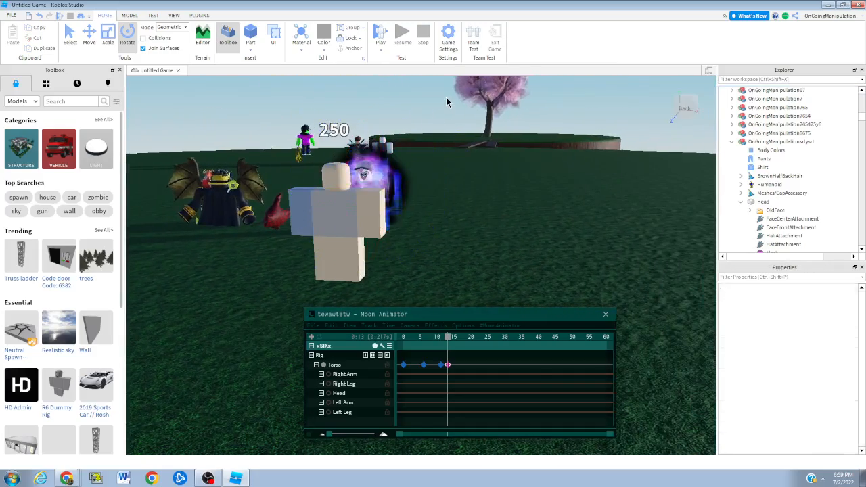
key("a")
key("d")
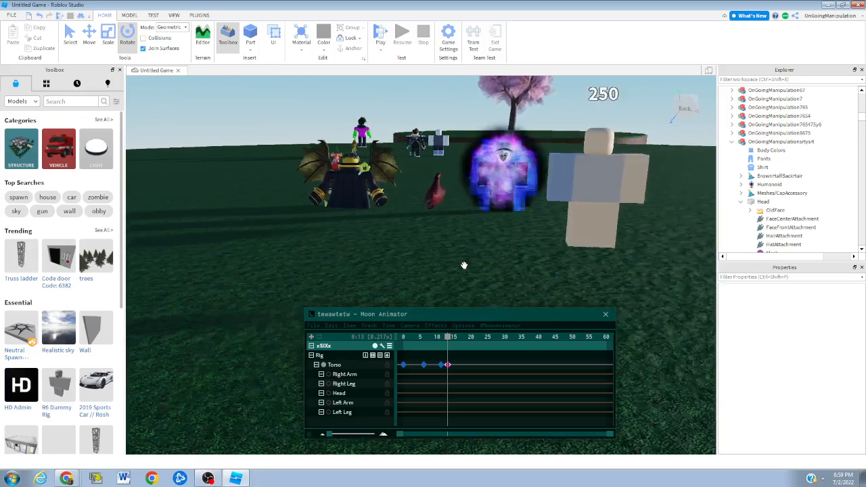
key("e")
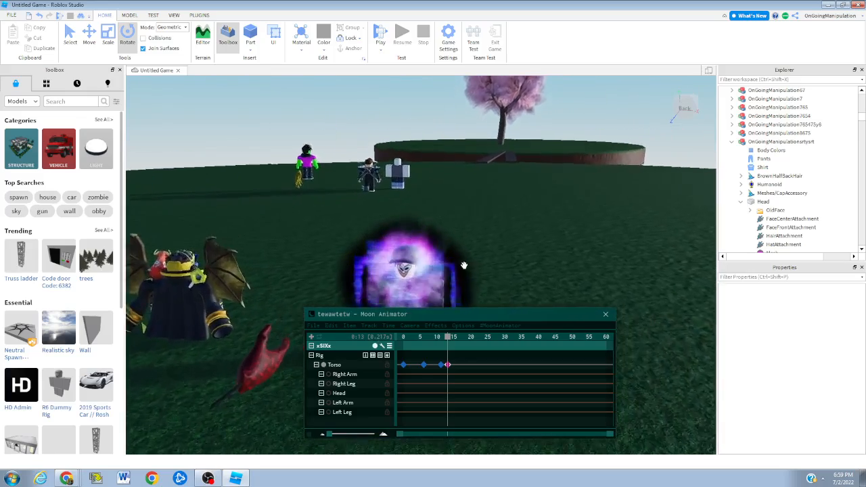
key("s")
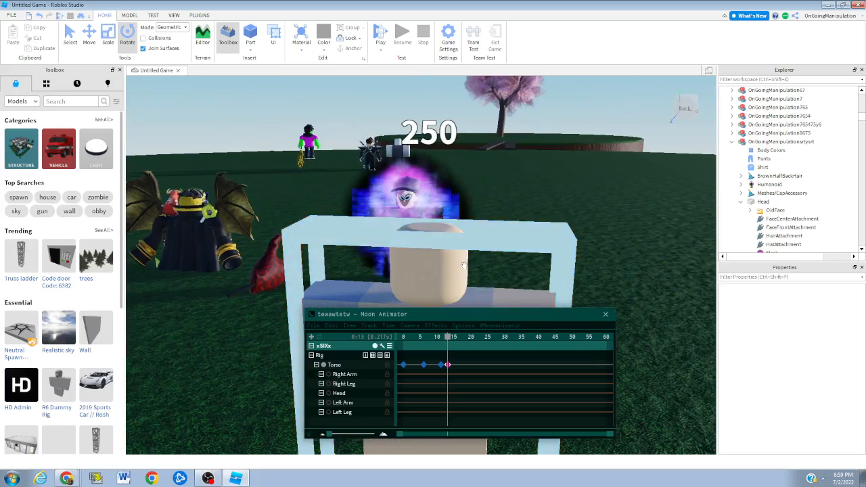
key("a")
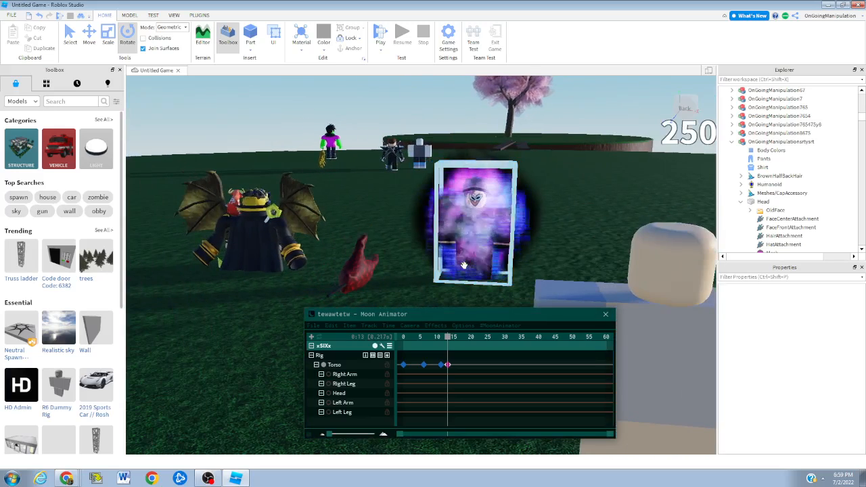
key("w")
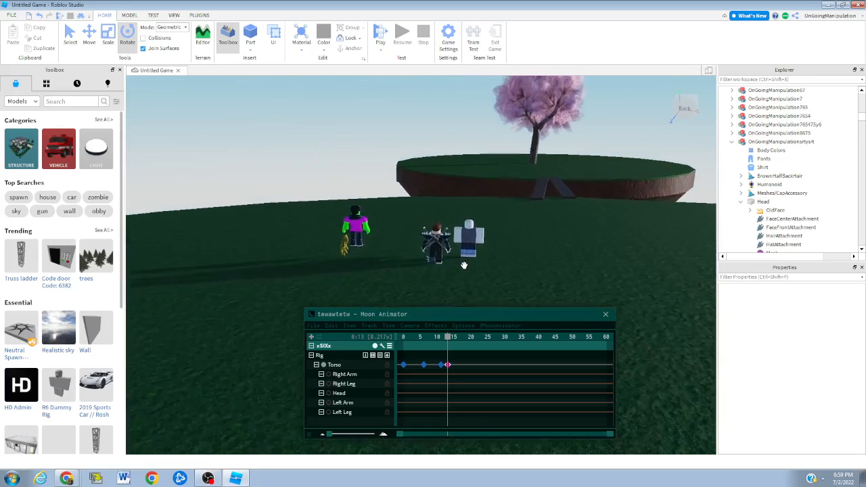
Fly the view past the distant characters to the pink tree, then back to the dark hair mesh on the lettered green platform
key("w")
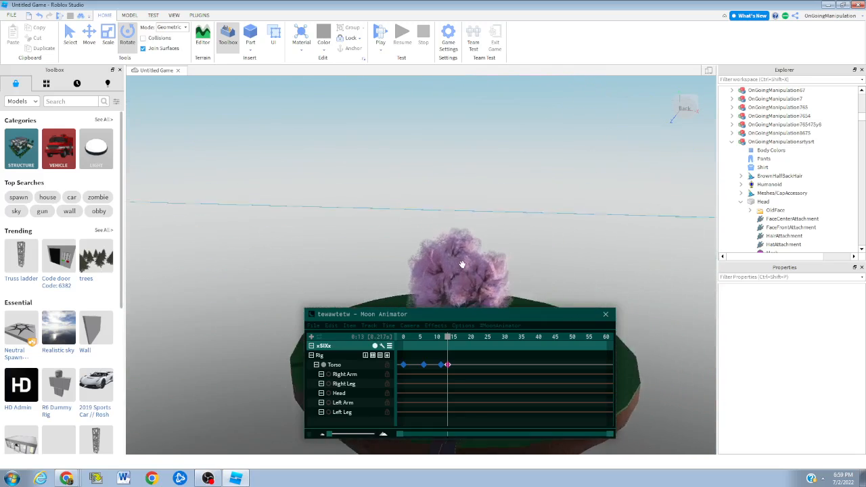
key("s")
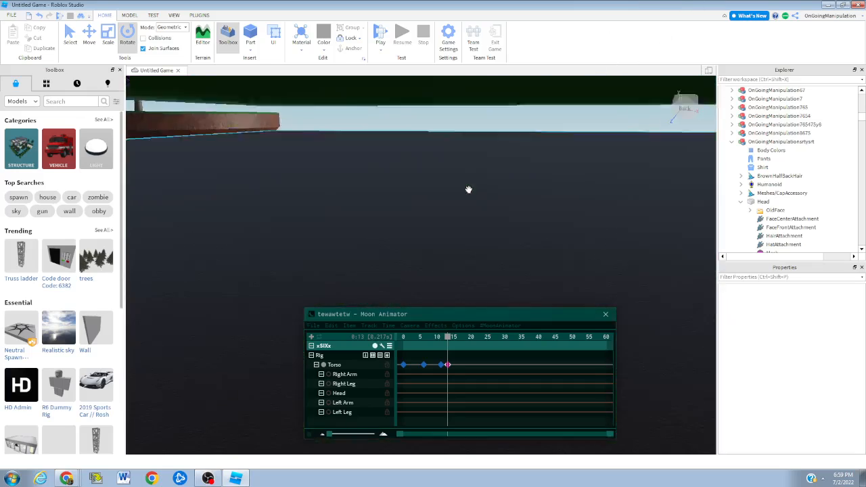
key("s")
key("a")
key("w")
key("d")
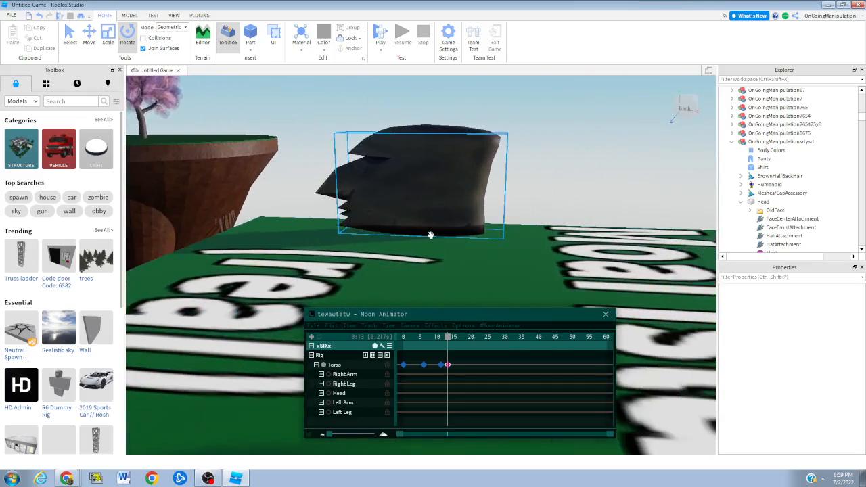
key("s")
key("a")
key("d")
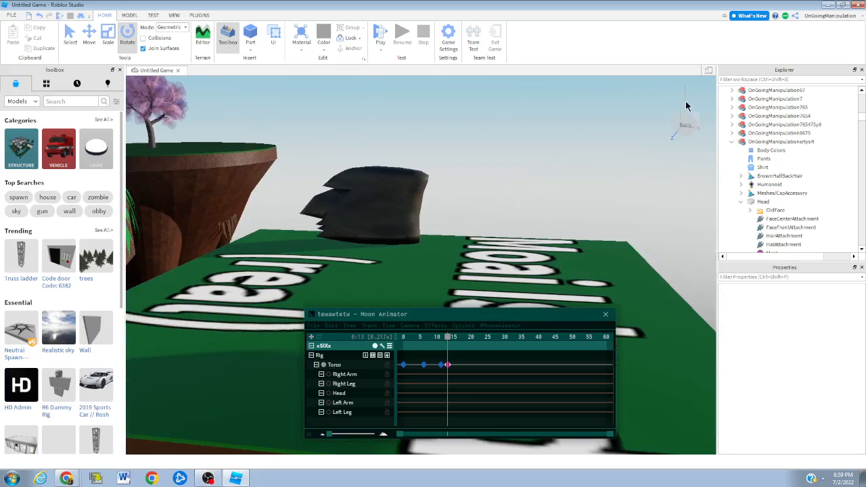
Slide the view sideways between the dark hair mesh and the large blue plate, dismissing any context menu
right_click(686, 102)
left_click(655, 117)
key("d")
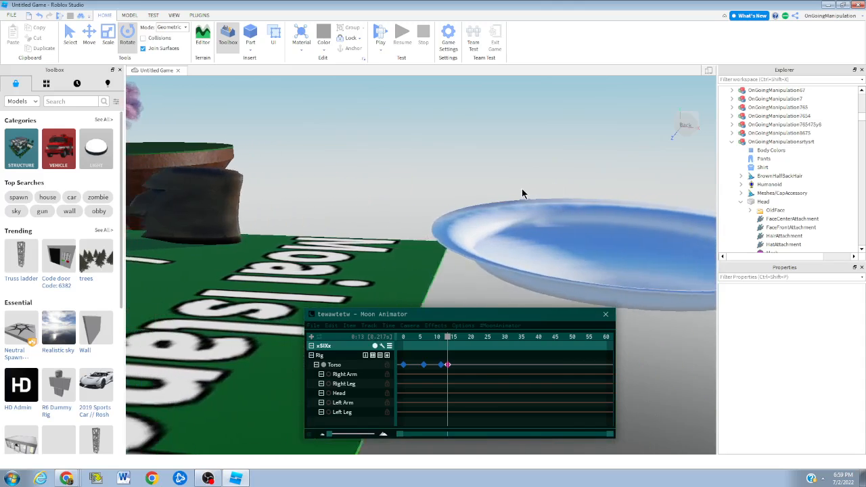
key("a")
key("d")
key("a")
right_click(527, 159)
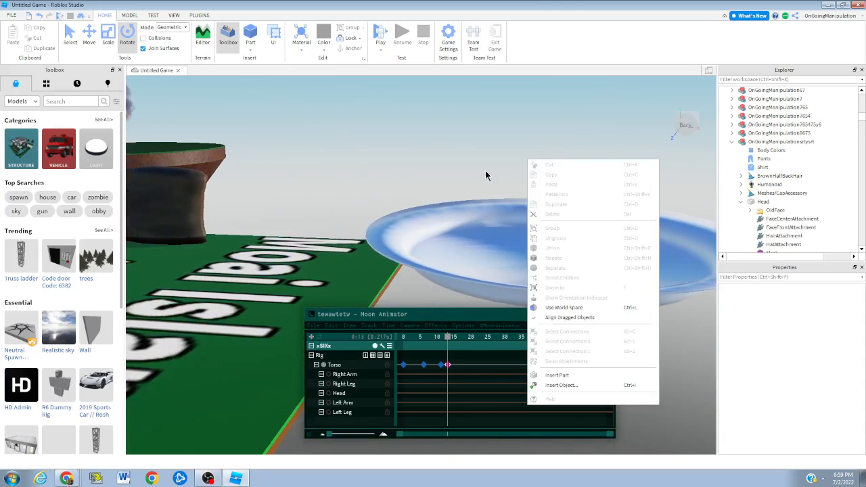
left_click(470, 176)
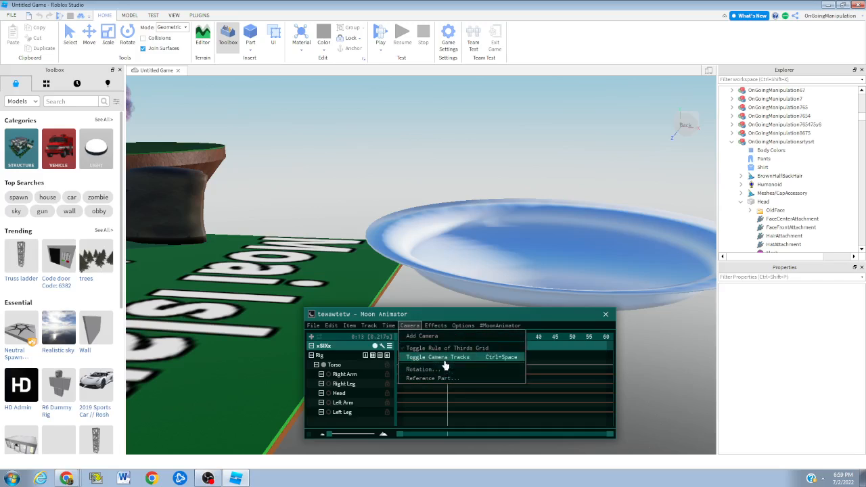
Open Moon Animator's camera rotation settings, change the X angle and confirm
left_click(416, 369)
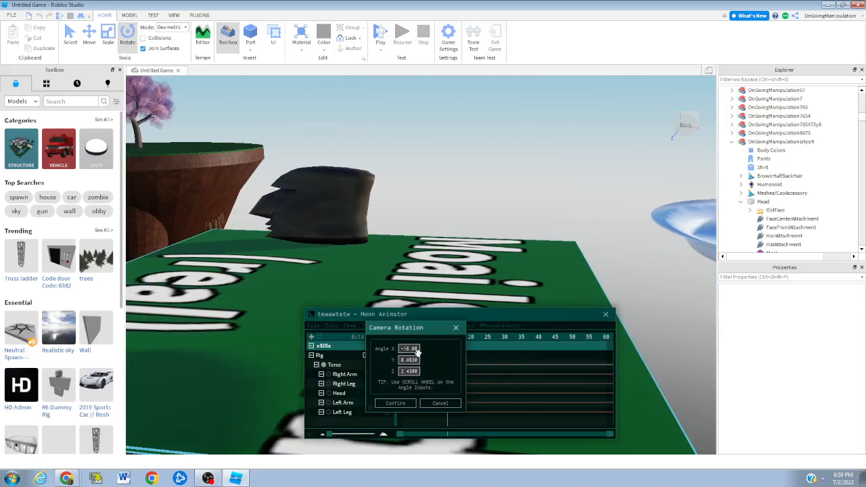
key("d")
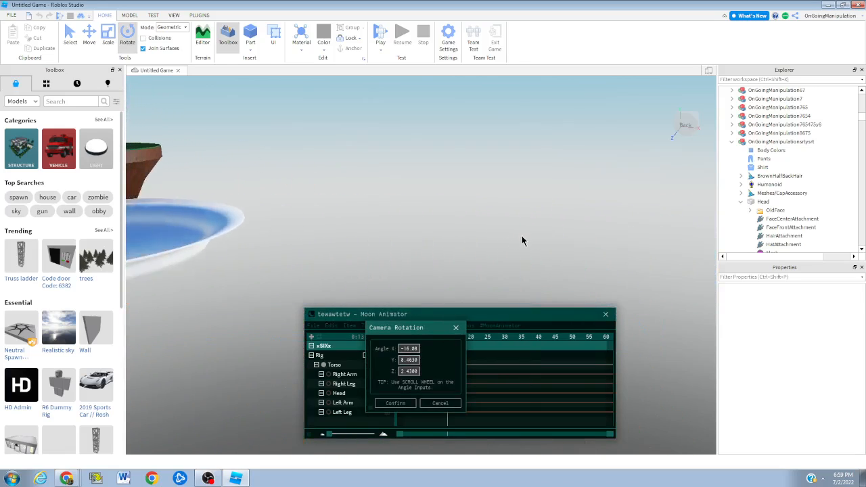
key("a")
left_click(411, 349)
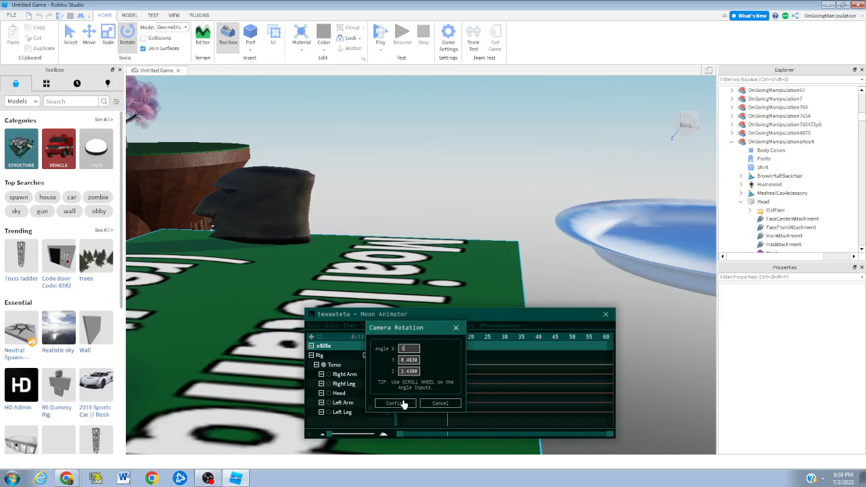
left_click(394, 403)
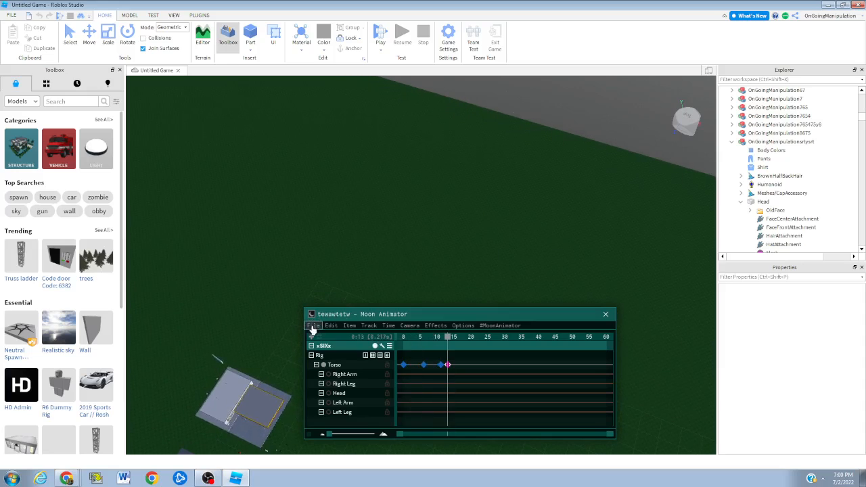
Exit Moon Animator, closing the tewawtetw animation
left_click(343, 376)
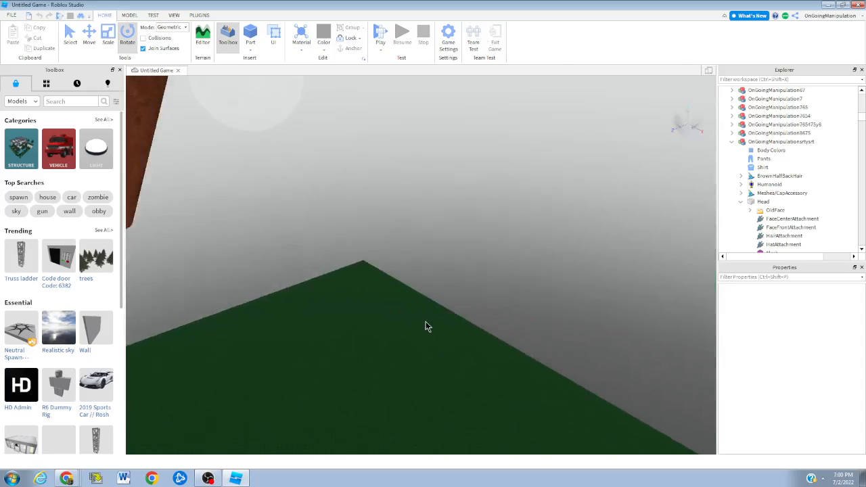